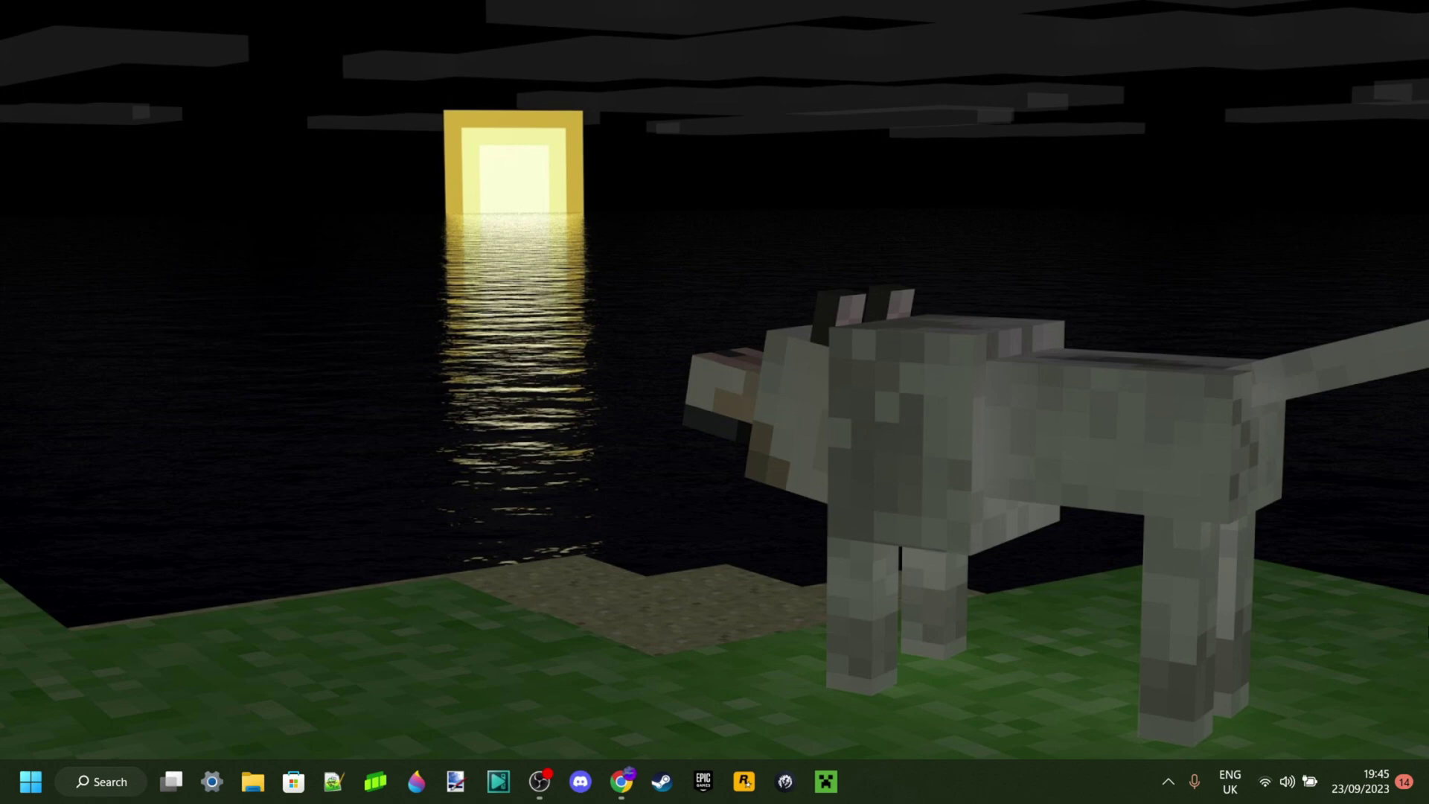
- Open the Roaming application data folder by running %appdata%
key(super+r)
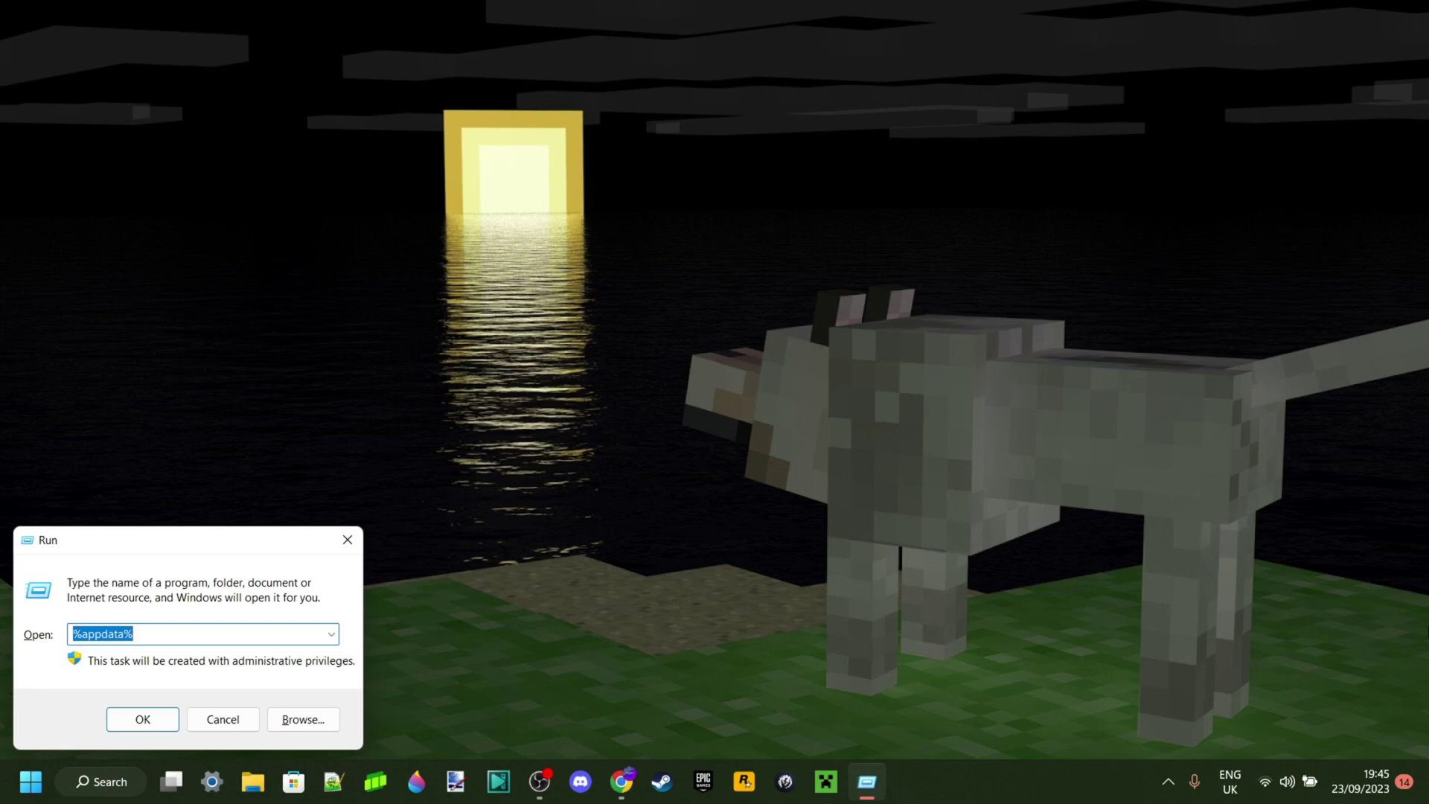
text(%app)
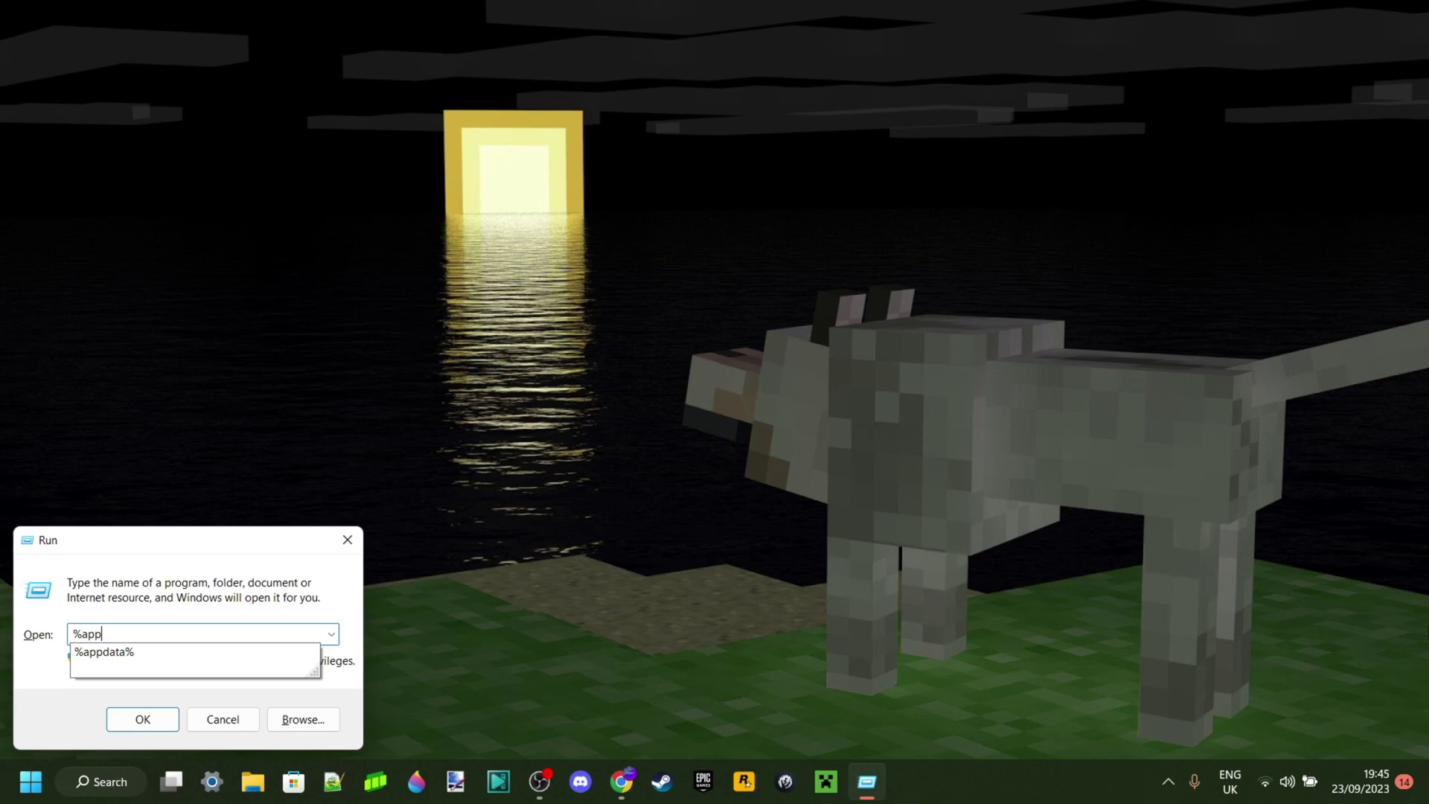
text(data%)
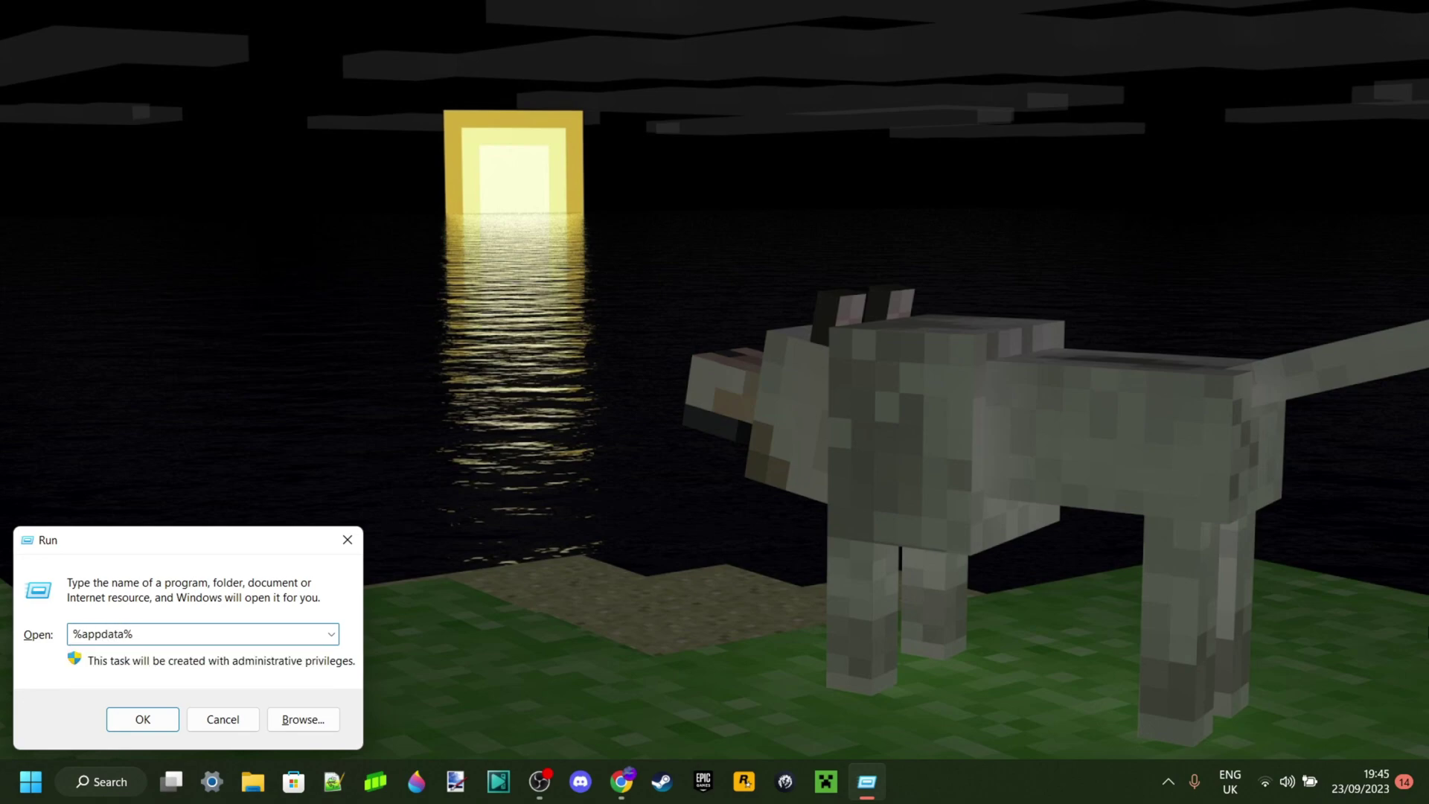
key(Return)
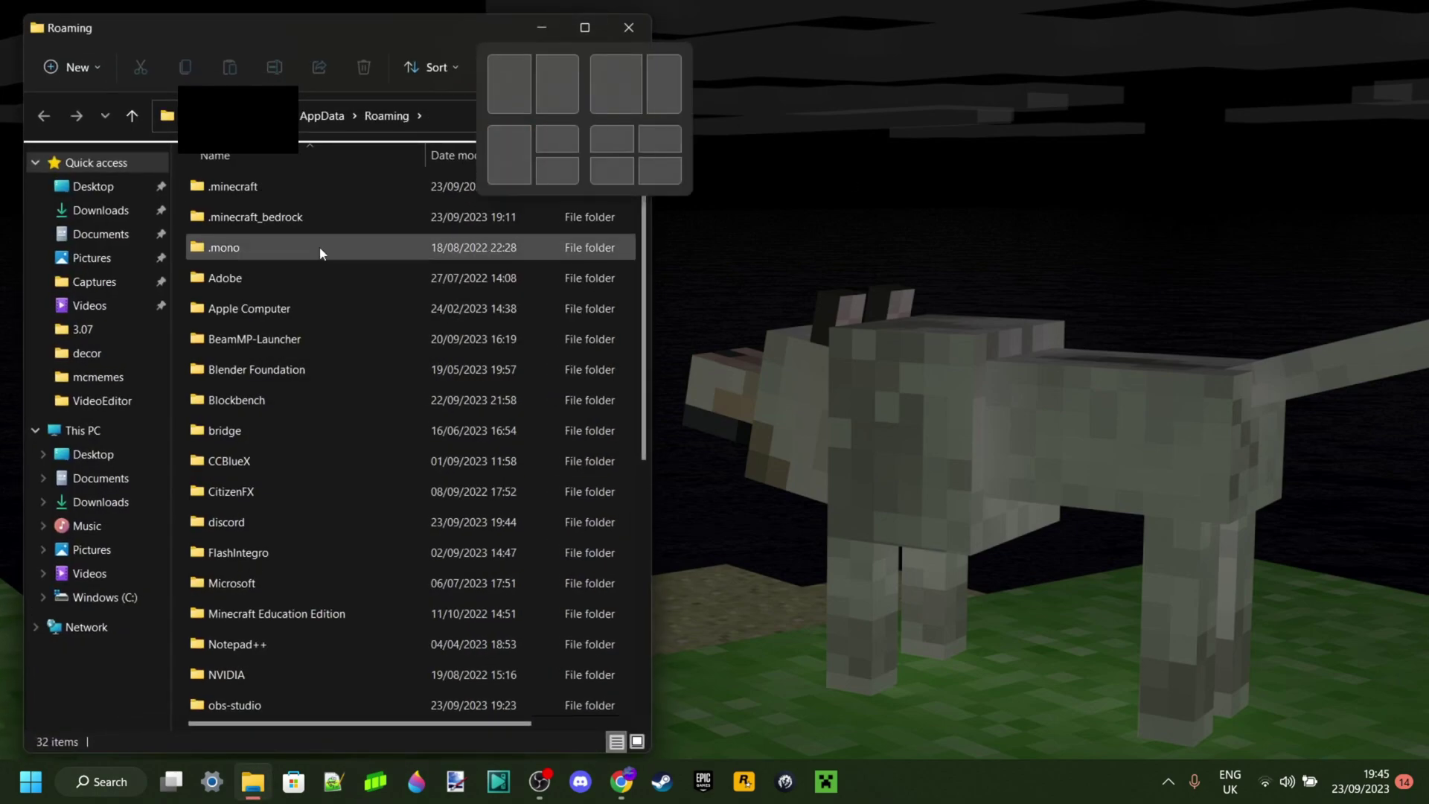
- Open the versions folder inside .minecraft
double_click(256, 194)
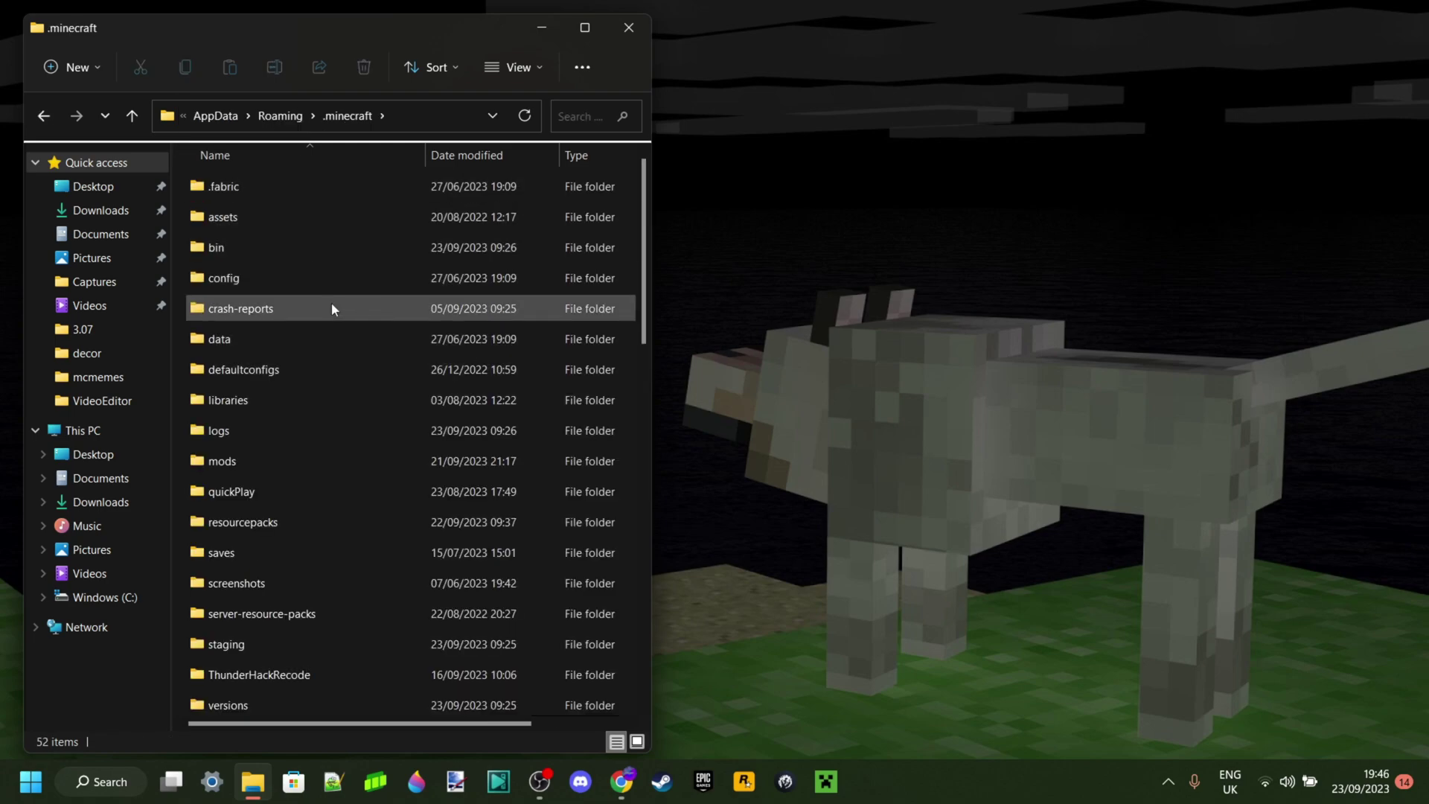
scroll(324, 331, down, 2)
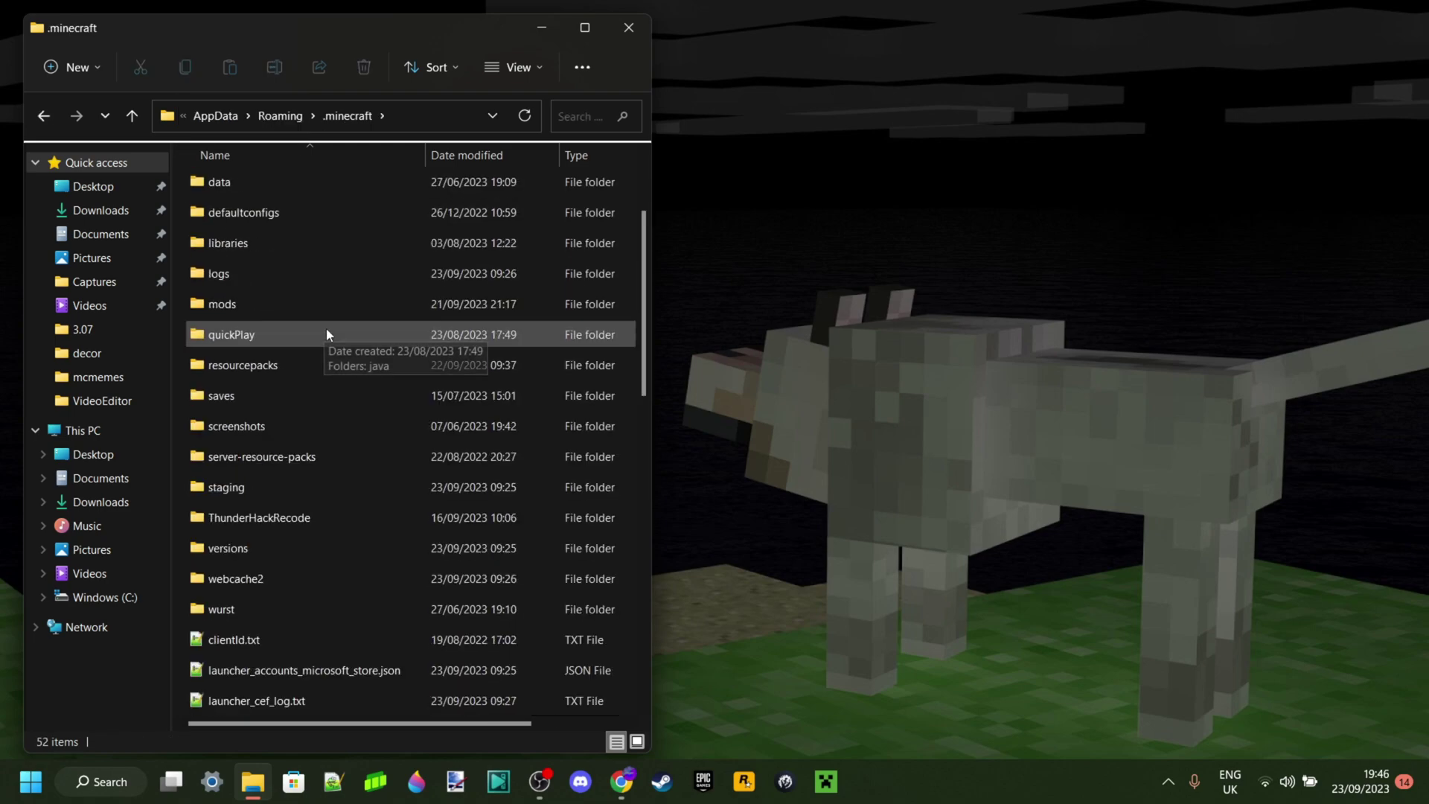
double_click(261, 549)
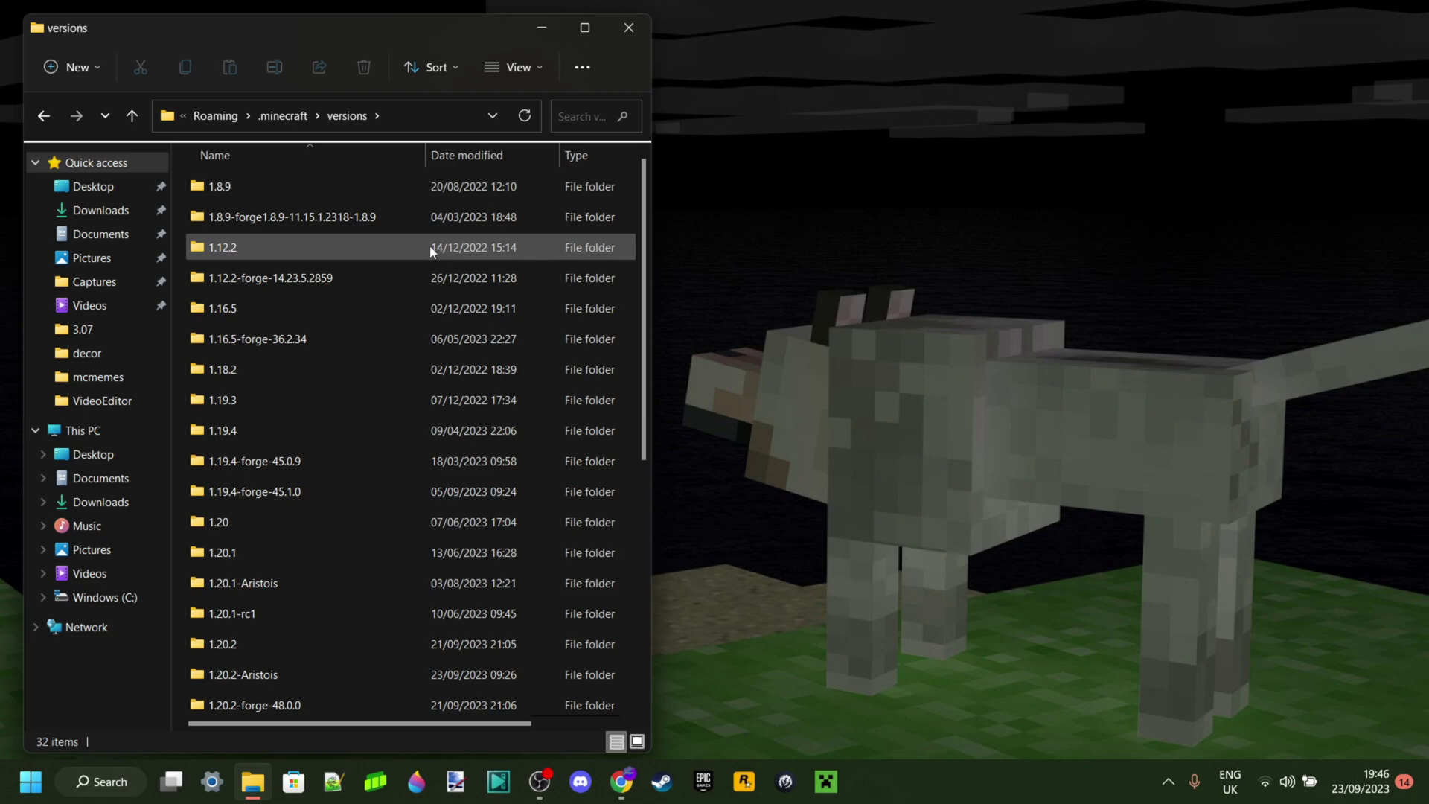
- Look through the installed game versions and open the 1.8.9 folder
scroll(411, 249, down, 5)
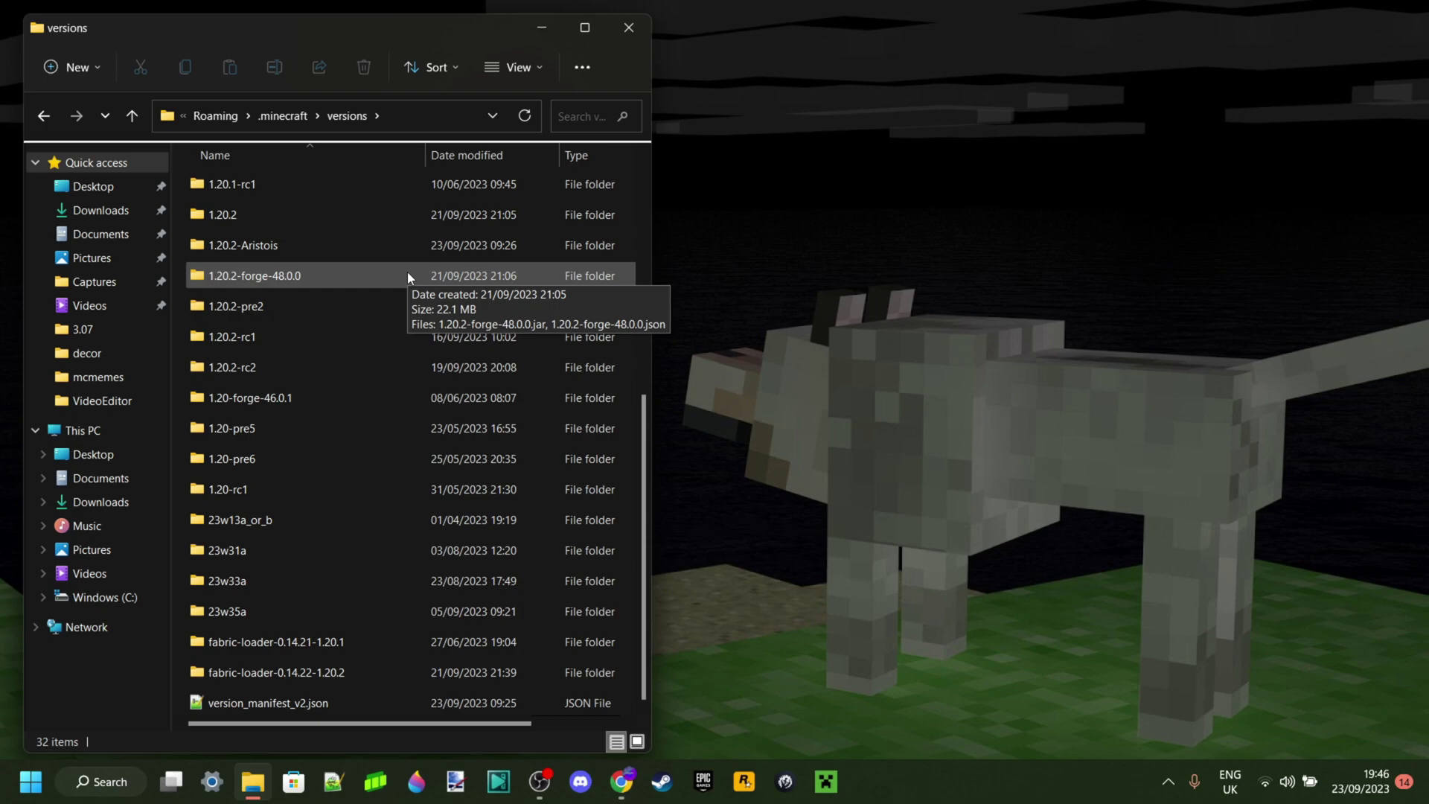
scroll(388, 491, up, 5)
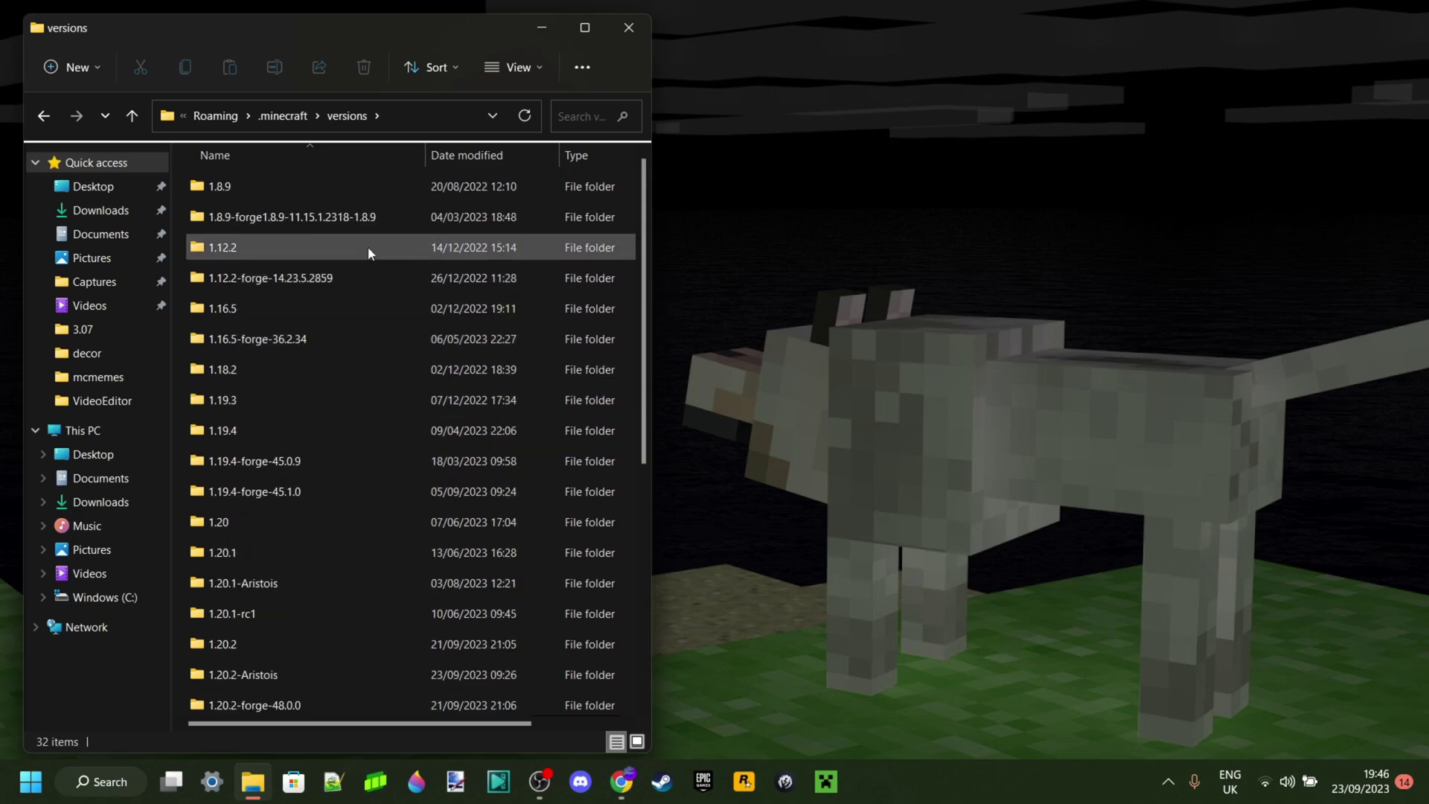
mouse_move(235, 189)
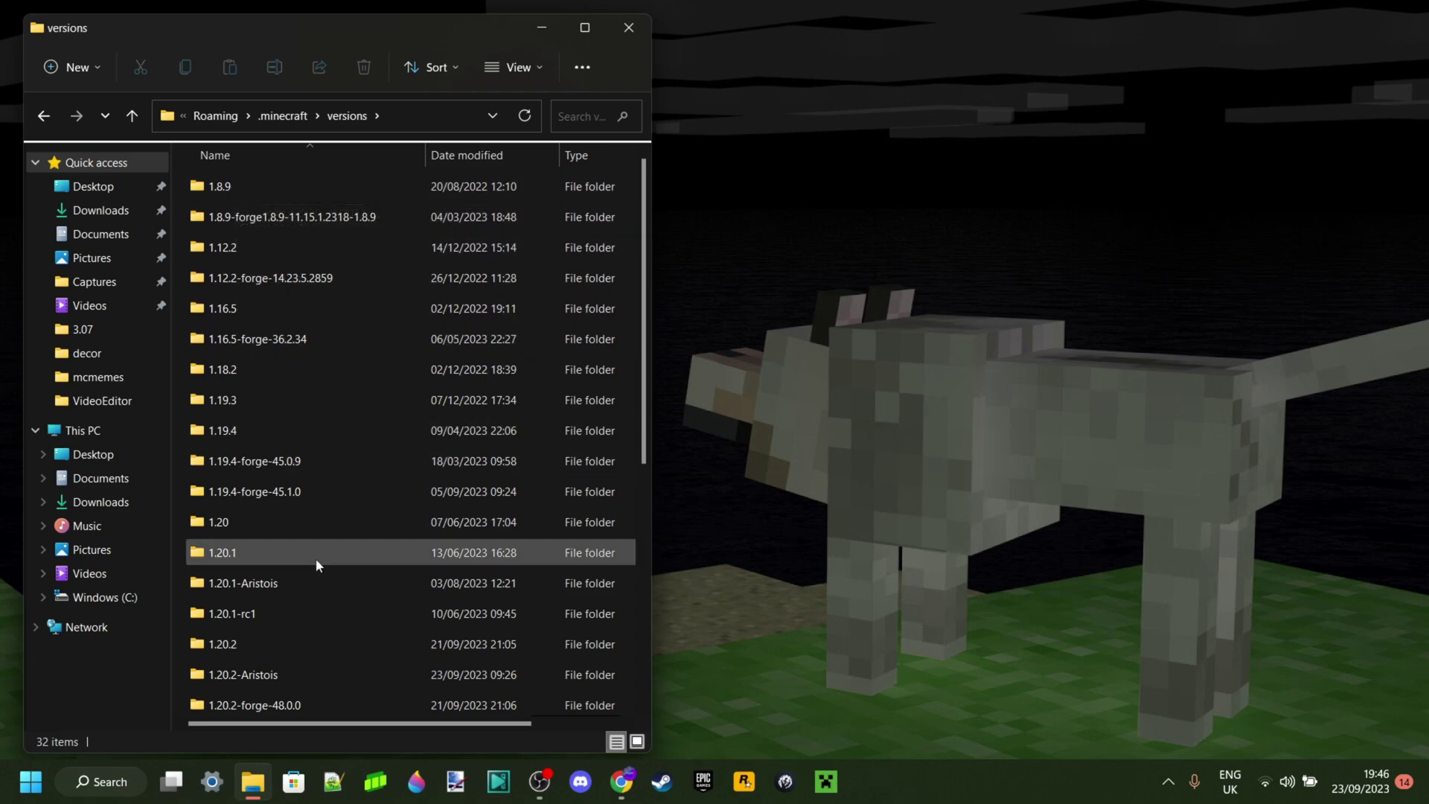
mouse_move(283, 650)
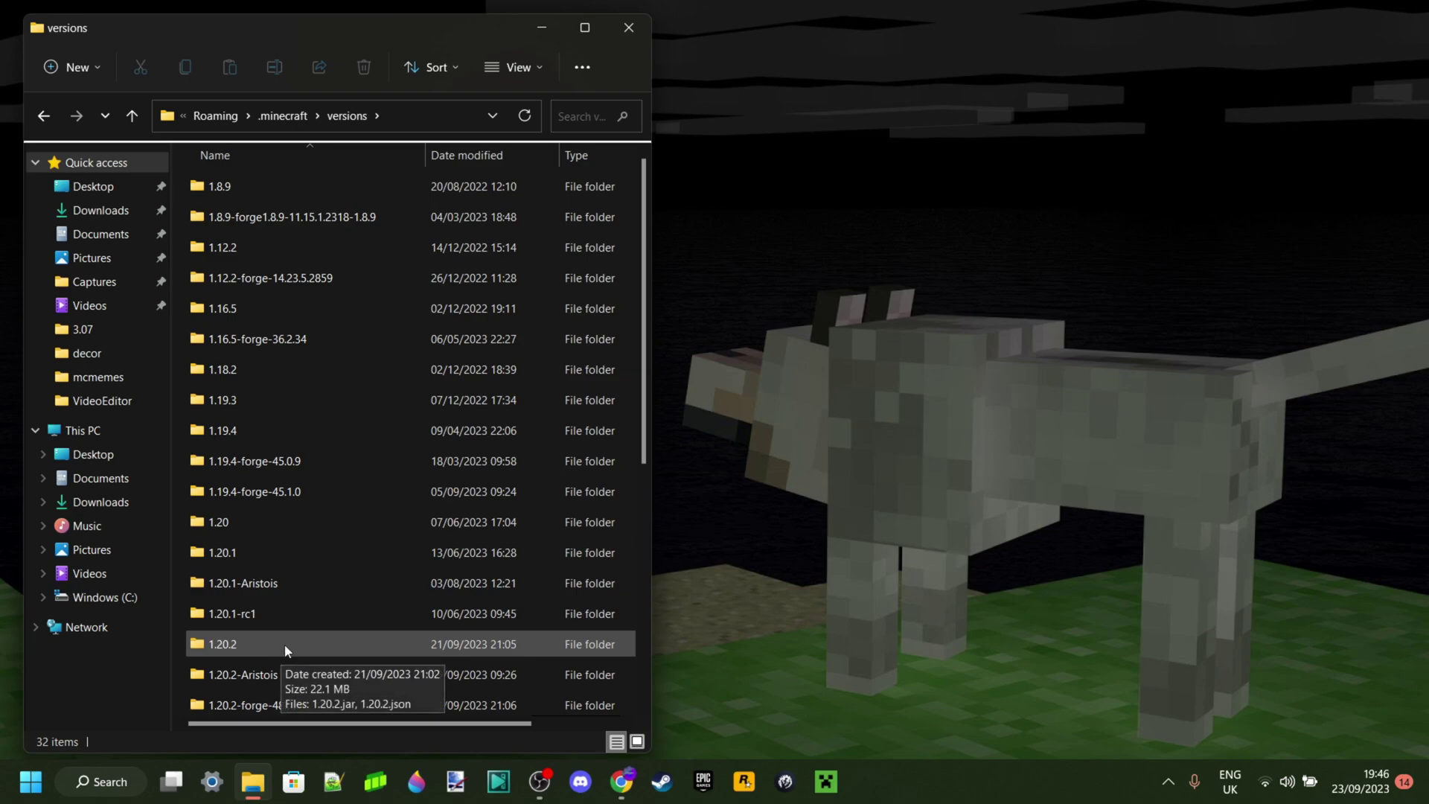
double_click(274, 192)
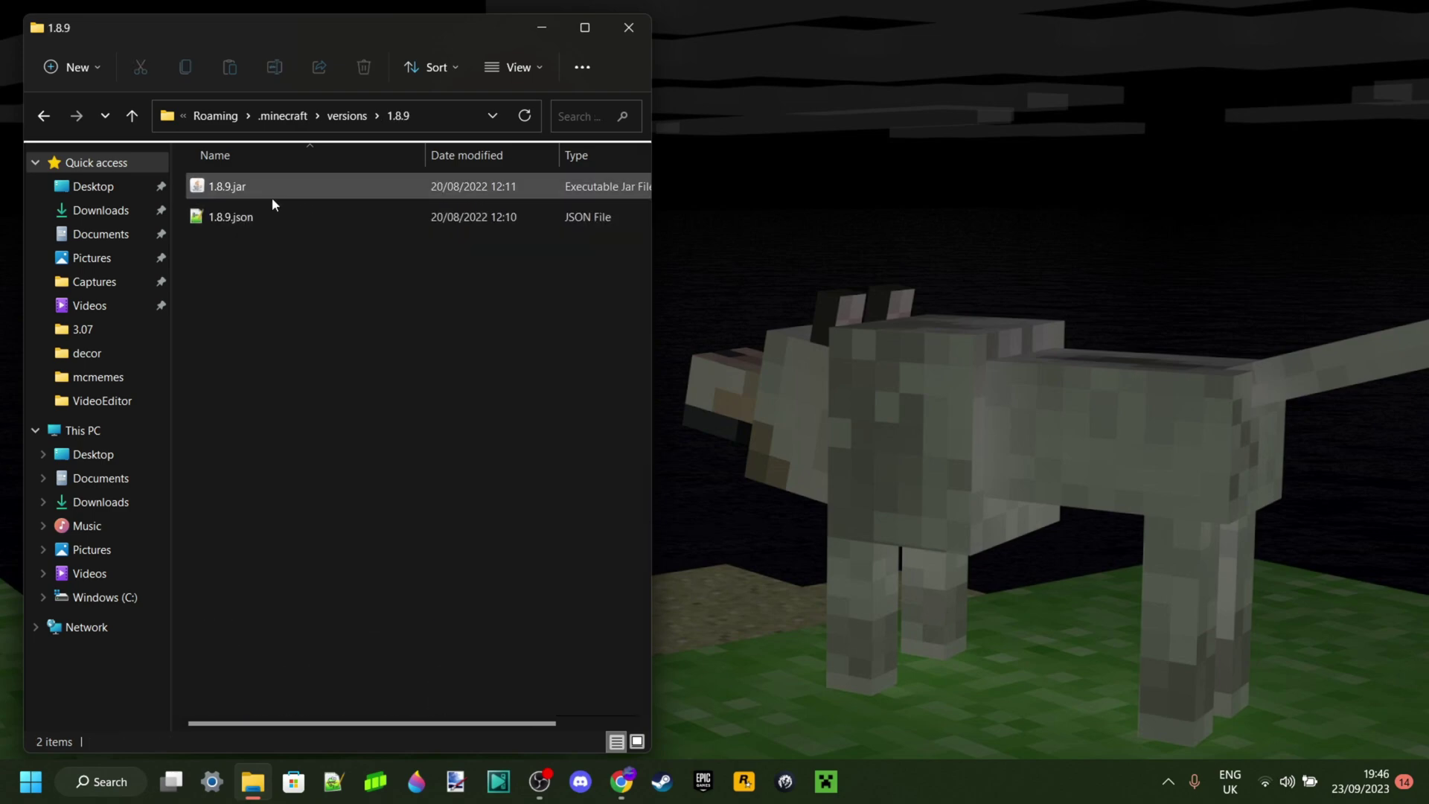
mouse_move(224, 188)
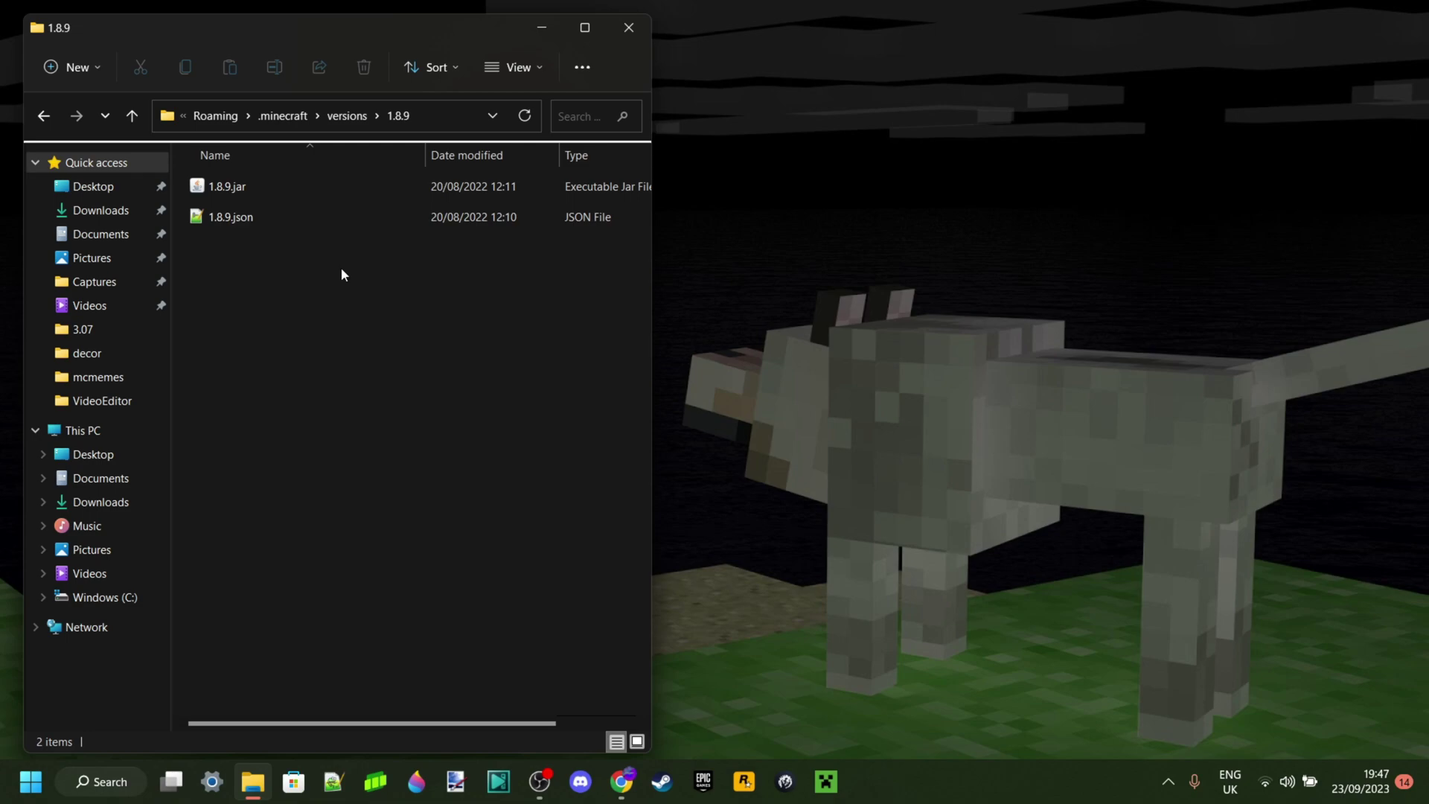
- Check in the folder's display options whether file name extensions are set to show
click(515, 68)
mouse_move(536, 386)
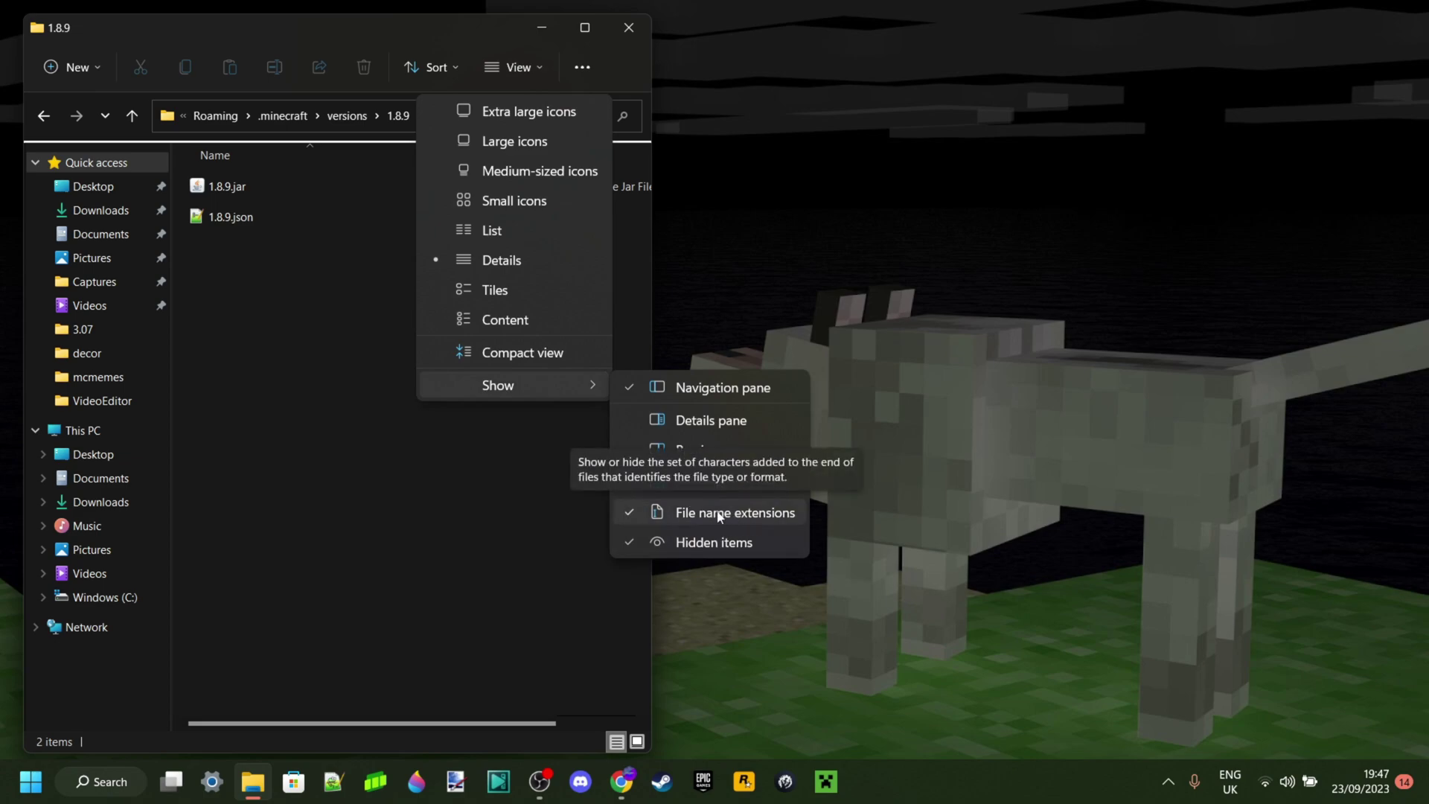
click(385, 439)
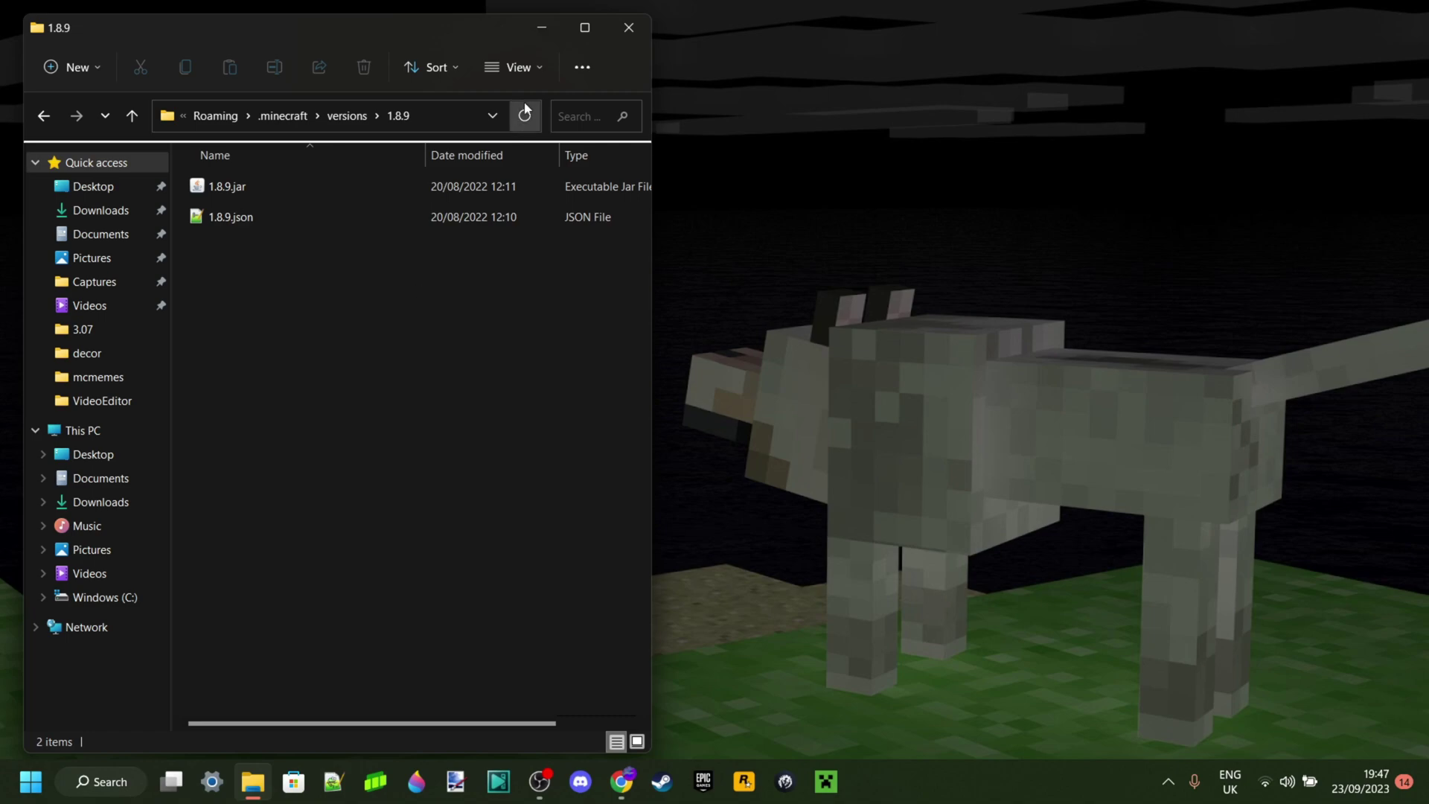
click(519, 68)
mouse_move(558, 394)
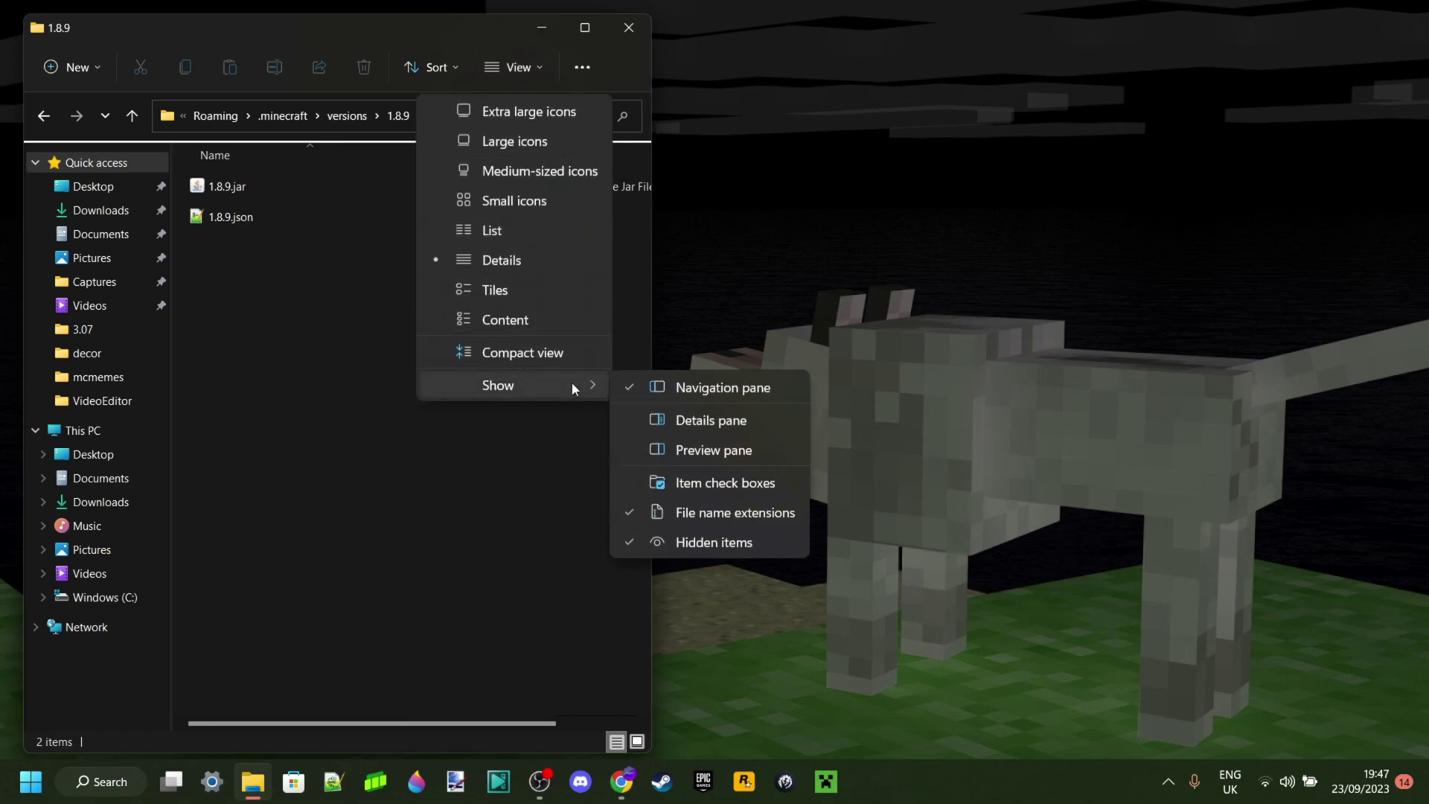
click(478, 519)
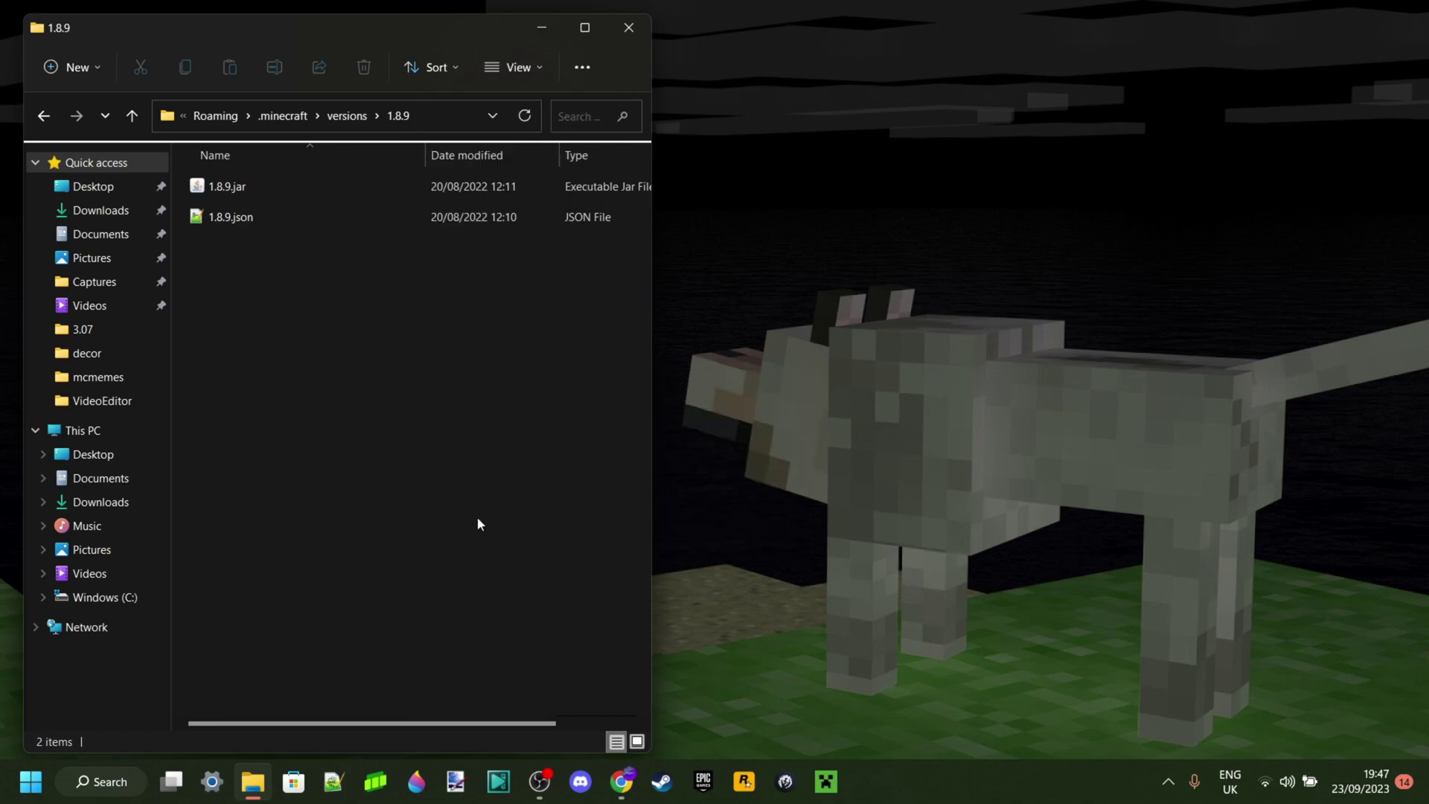
- Copy 1.8.9.jar from the 1.8.9 version folder into the SUBSCRIBE pls folder
right_click(234, 188)
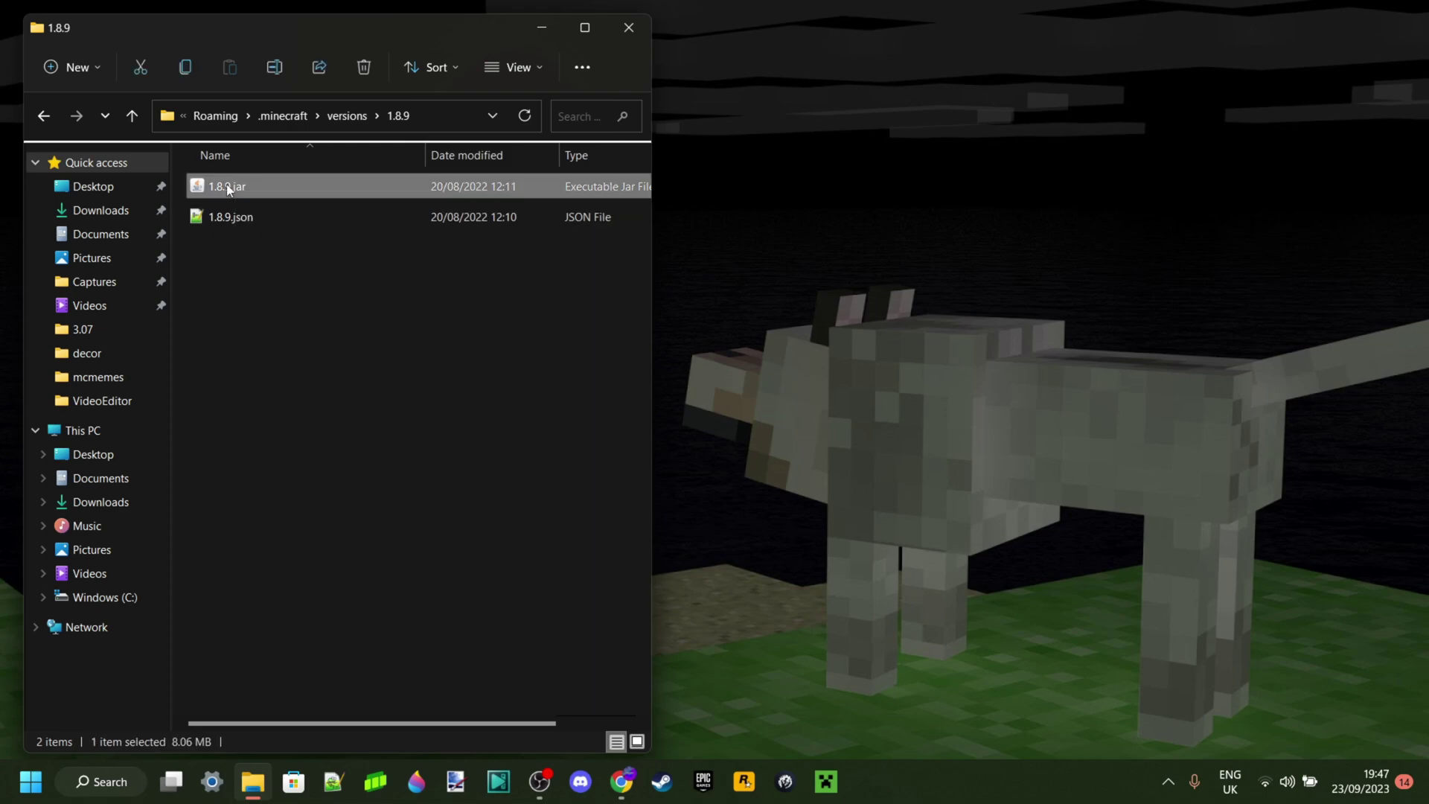
click(269, 213)
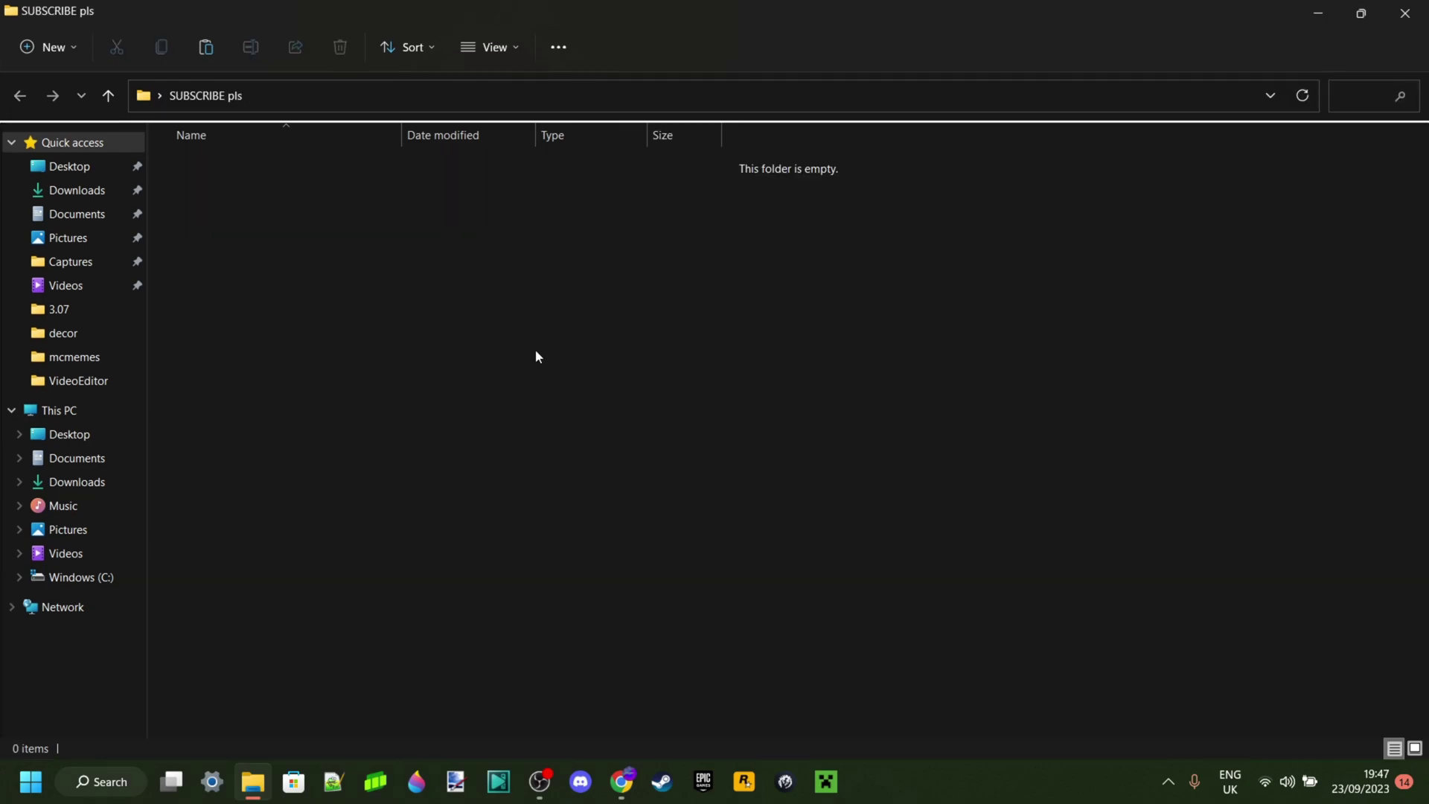
key(ctrl+v)
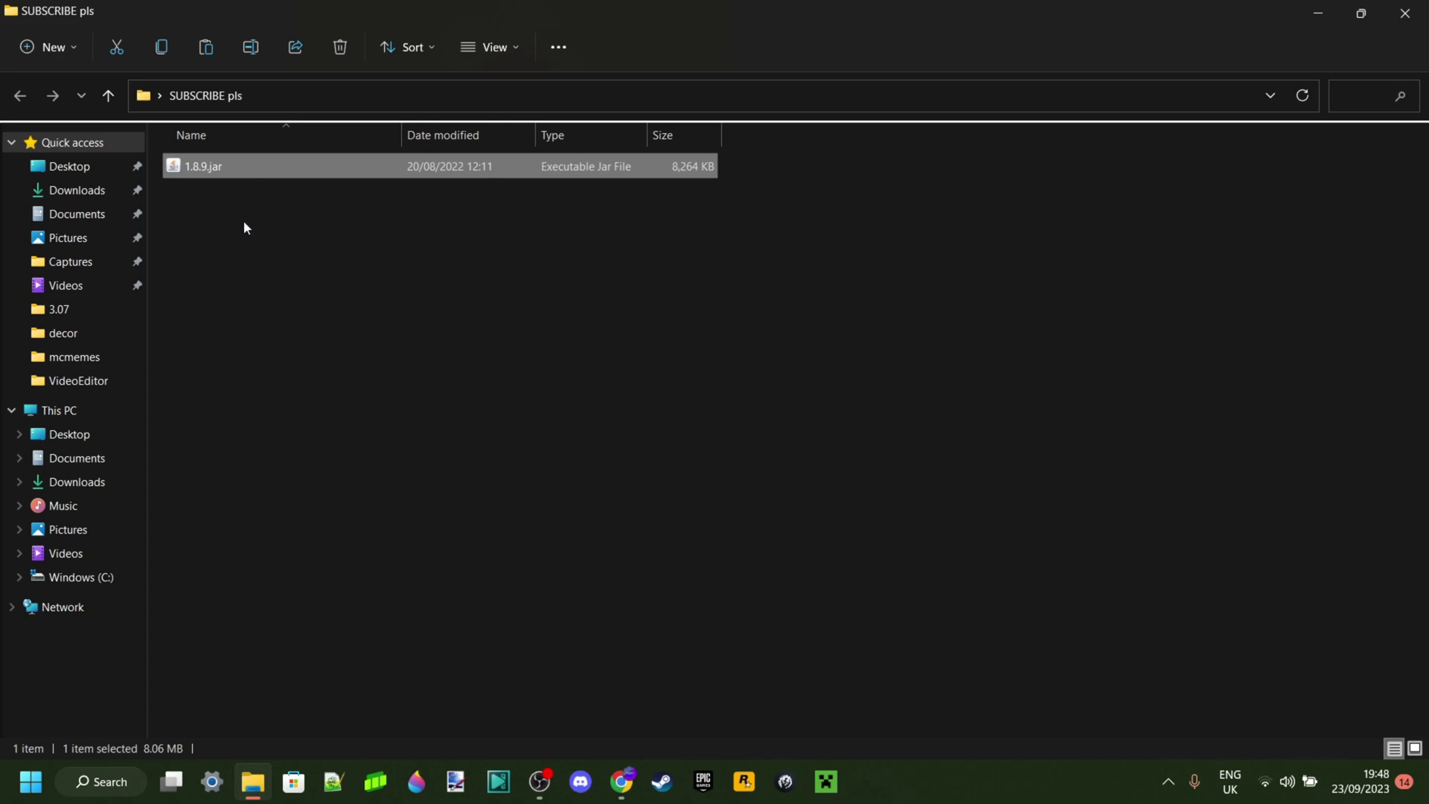
- Rename the copied 1.8.9.jar to 1.8.9.zip, accepting the extension change
right_click(199, 177)
click(294, 197)
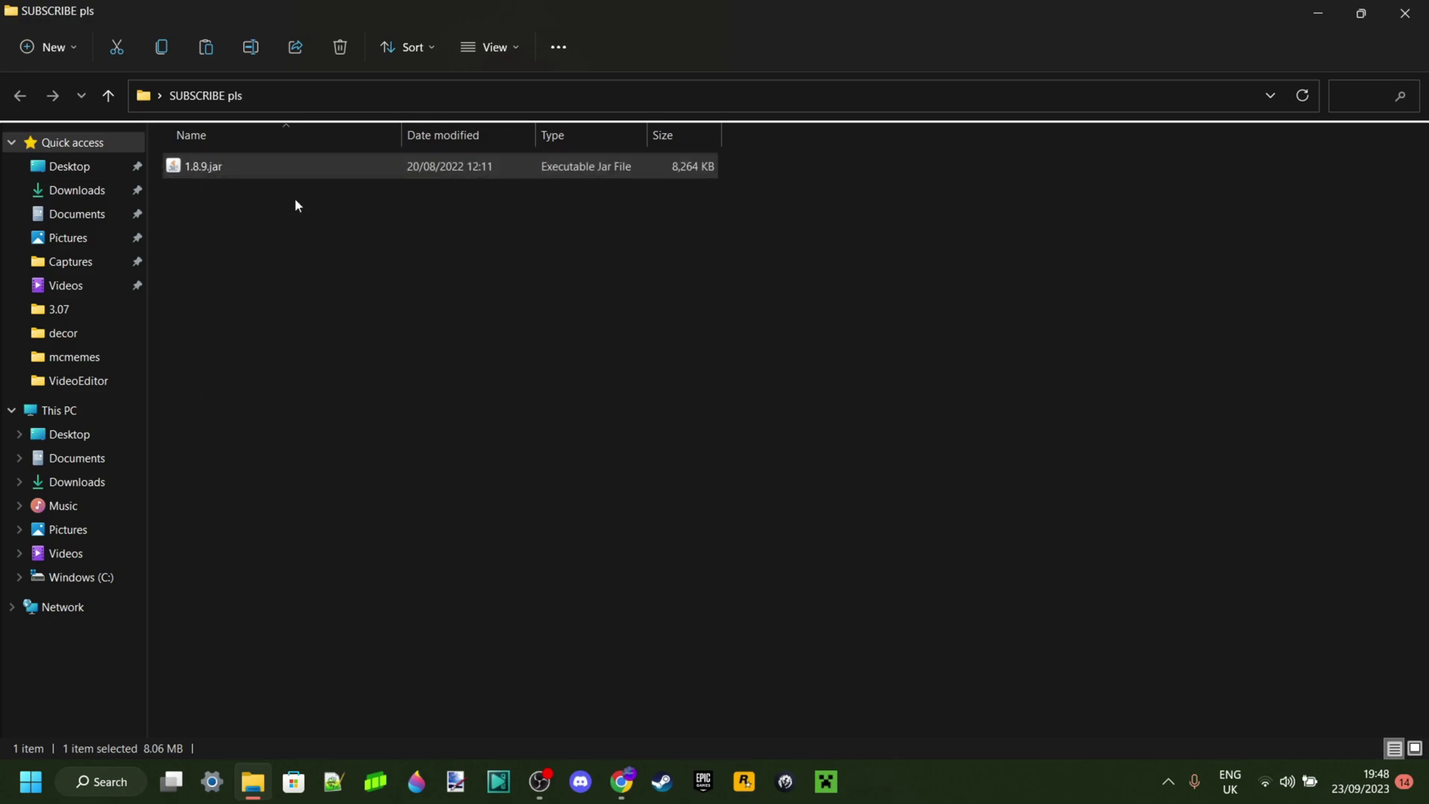
key(End)
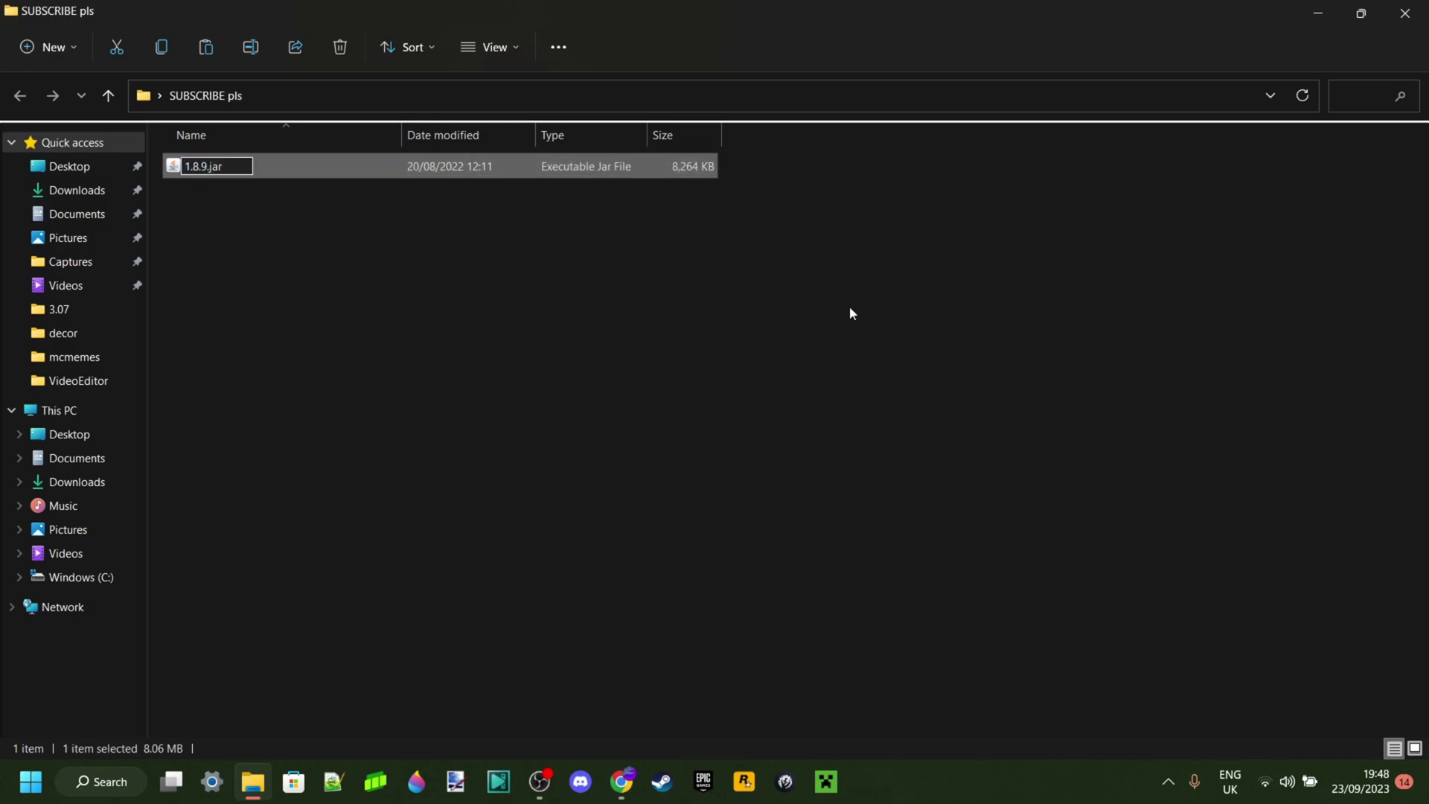
key(BackSpace)
key(BackSpace)
key(BackSpace)
text(zip)
key(Return)
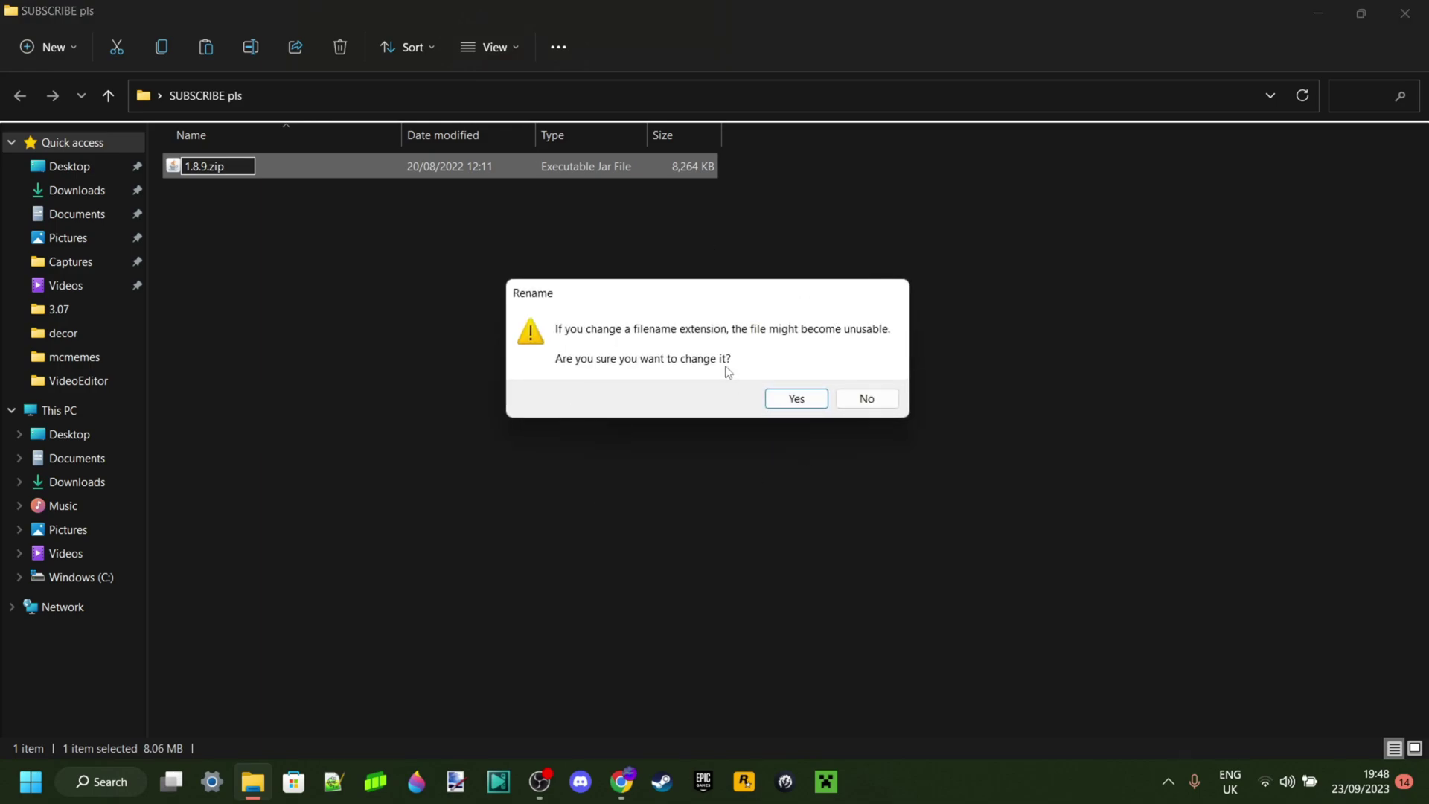
click(798, 398)
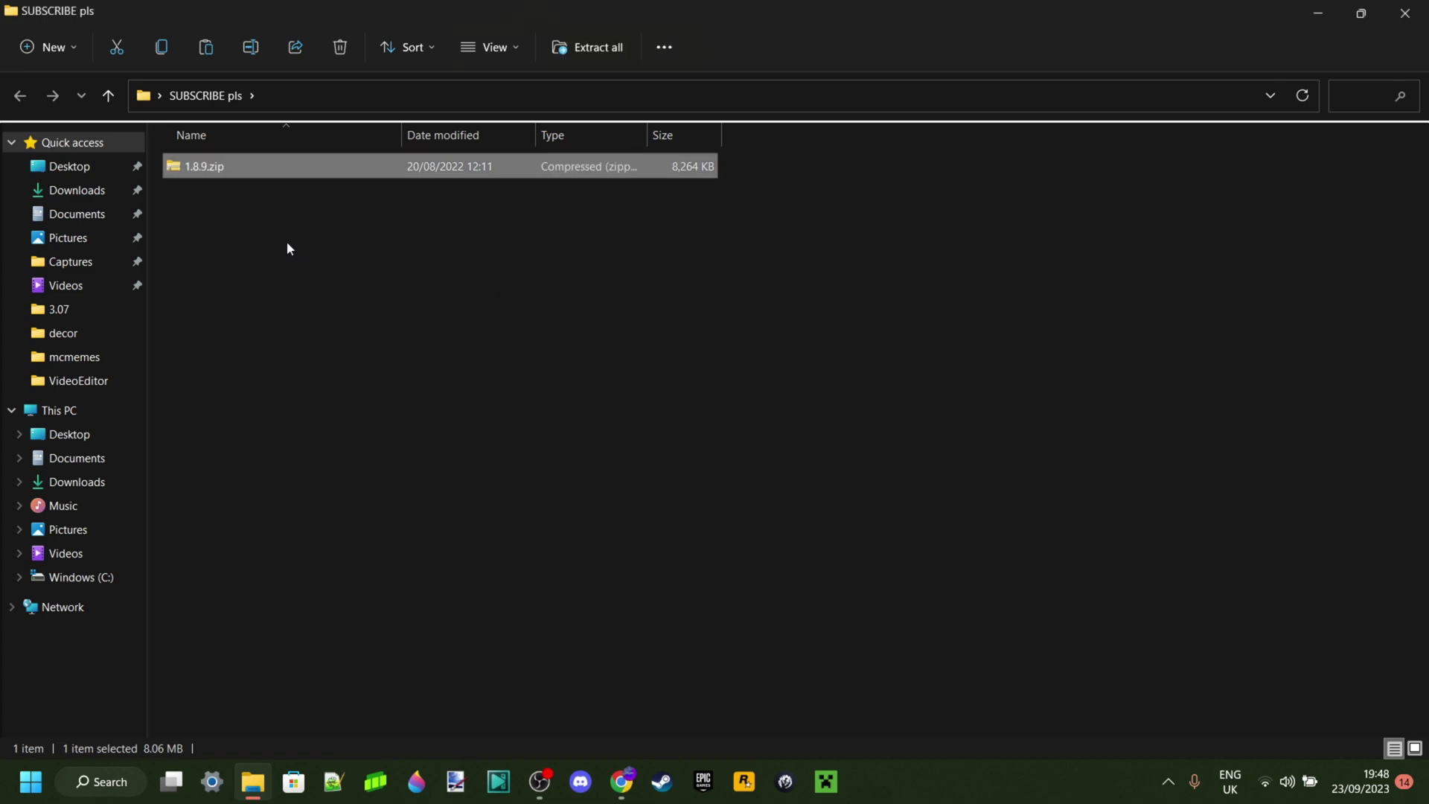
click(248, 244)
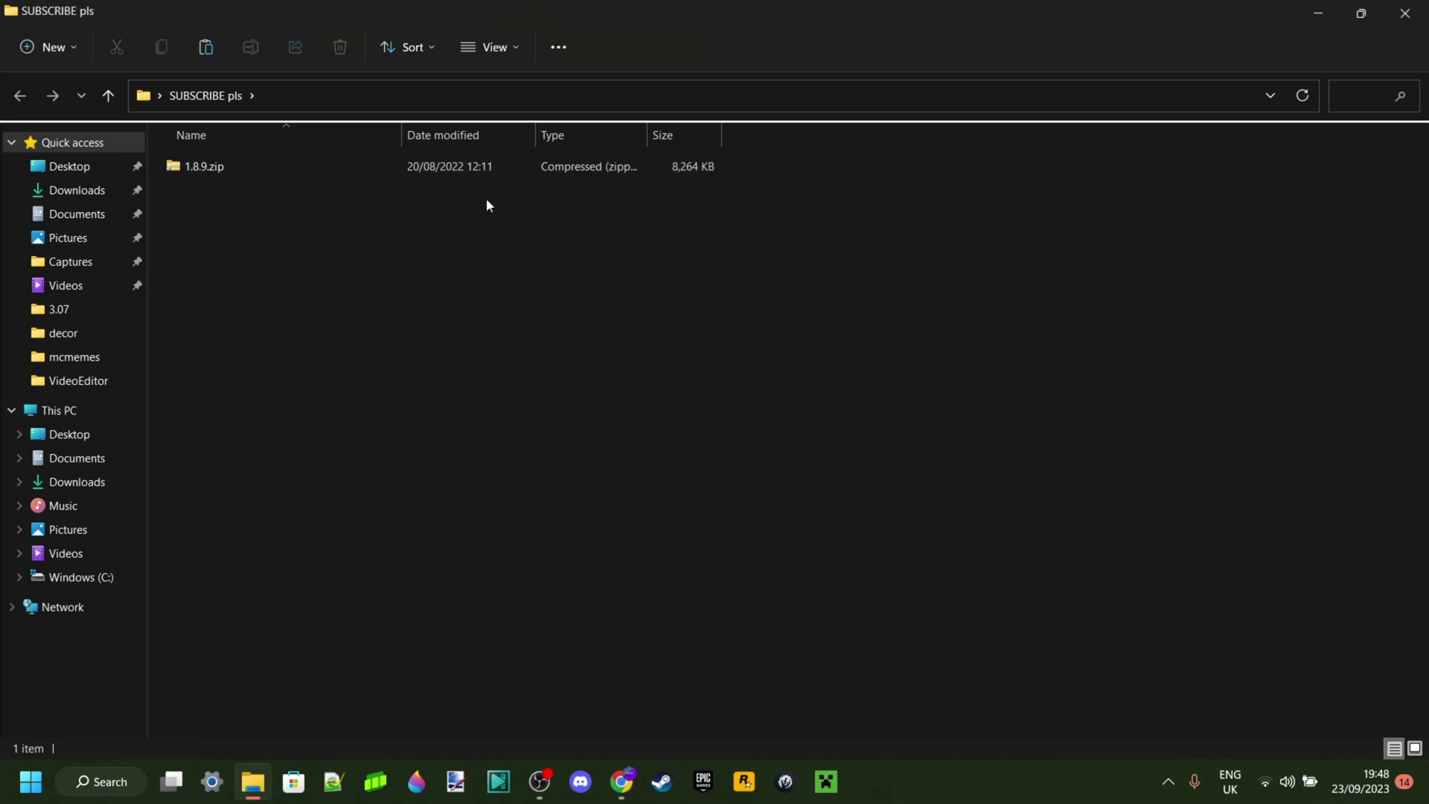
- Extract 1.8.9.zip into a 1.8.9 folder inside SUBSCRIBE pls and delete the zip archive
right_click(207, 171)
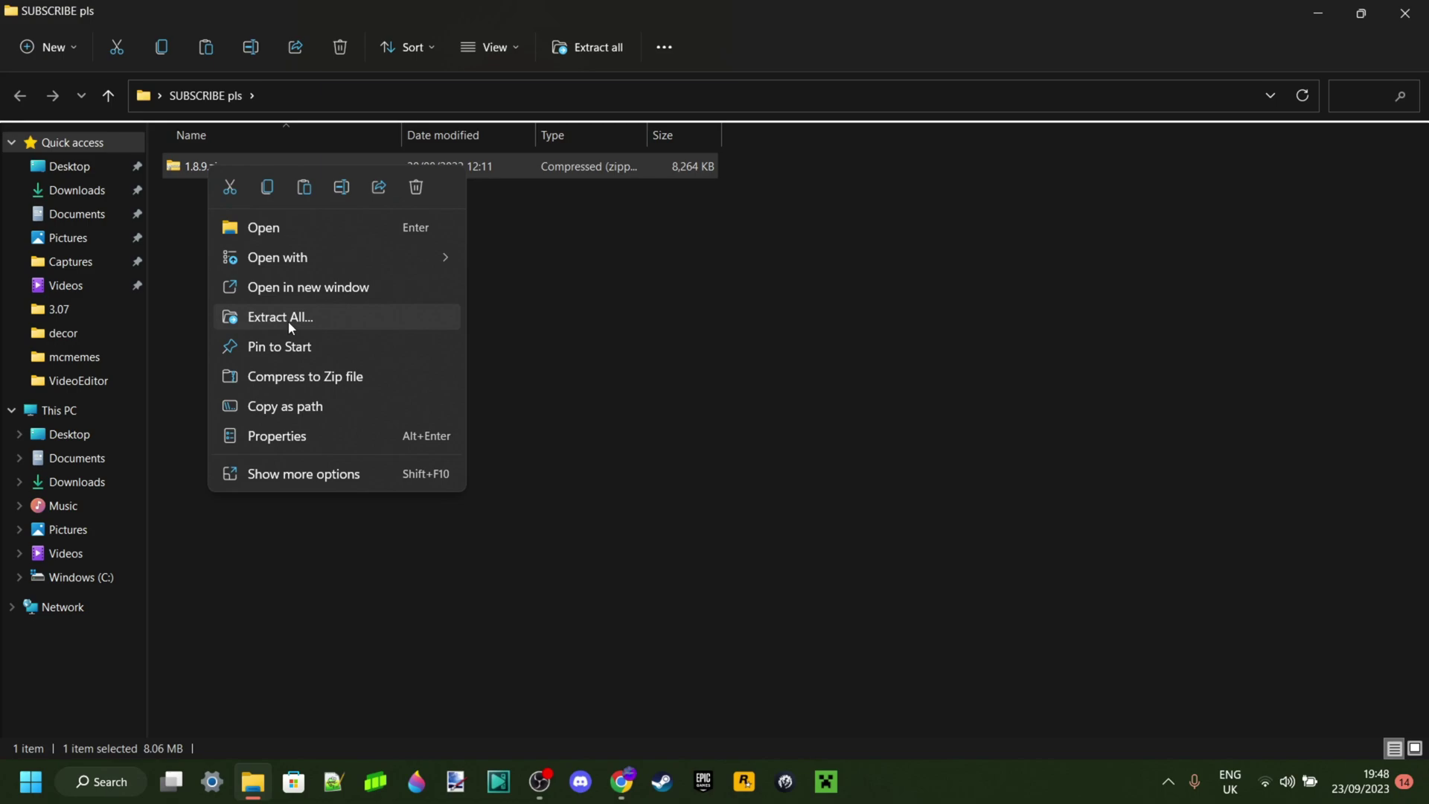
click(288, 320)
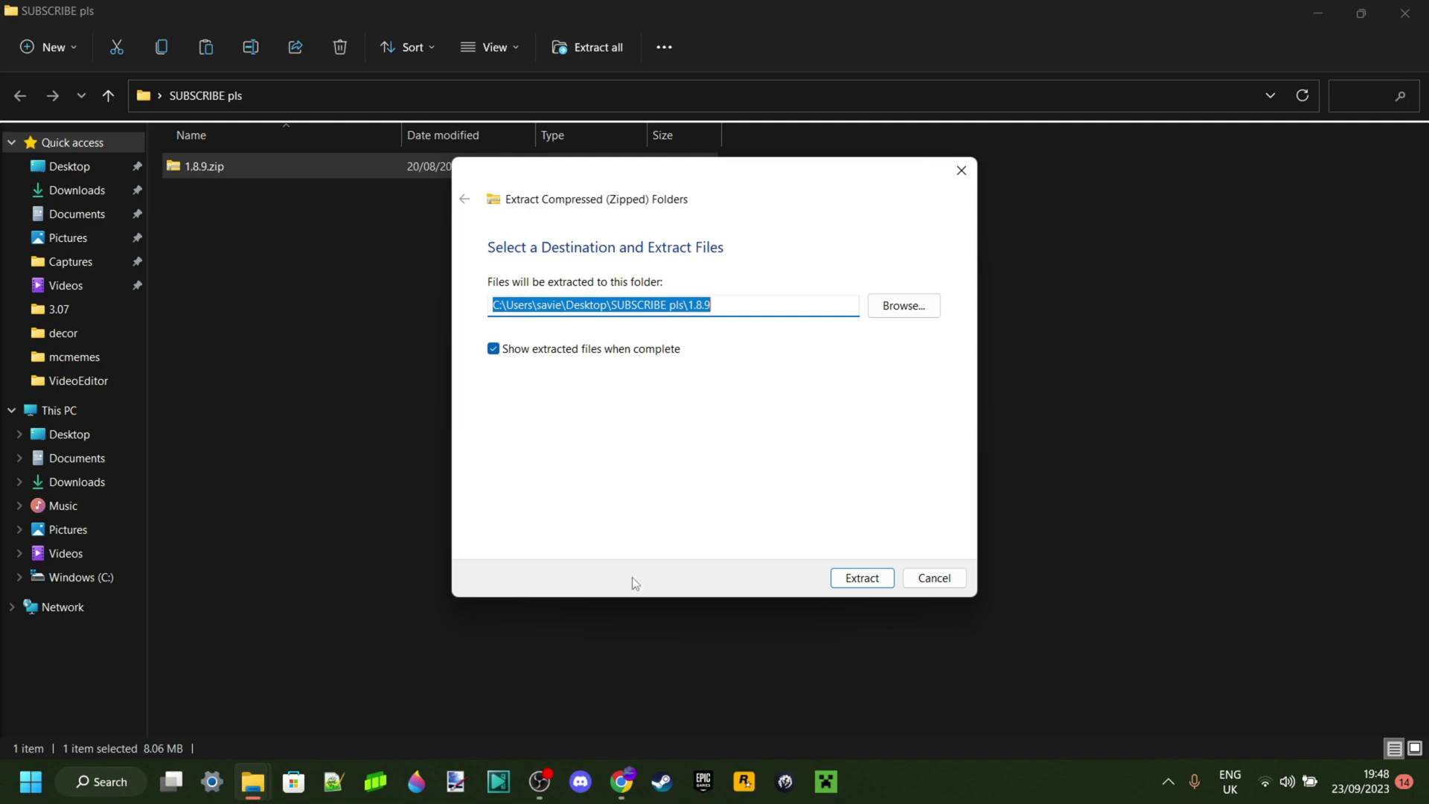
click(877, 583)
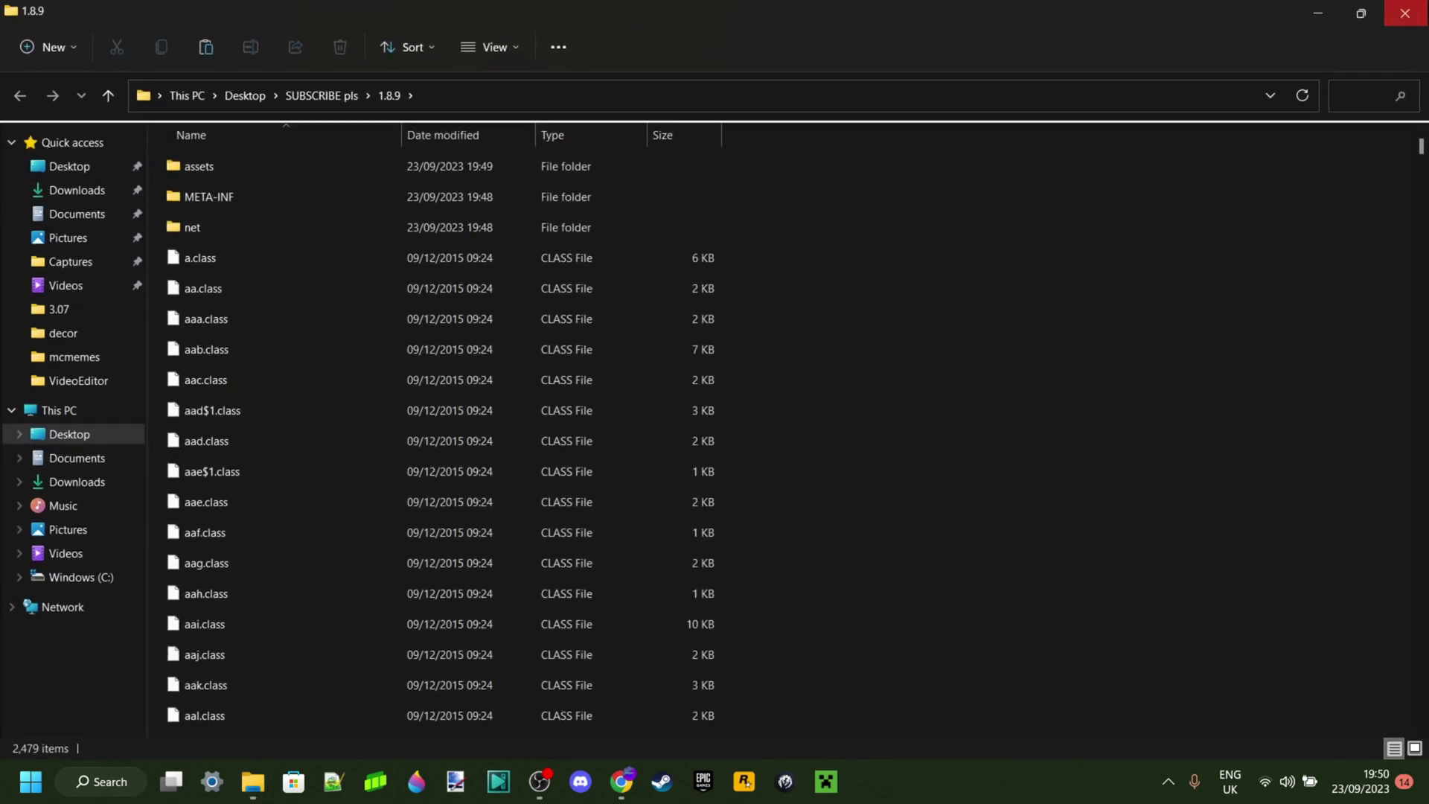
click(1405, 13)
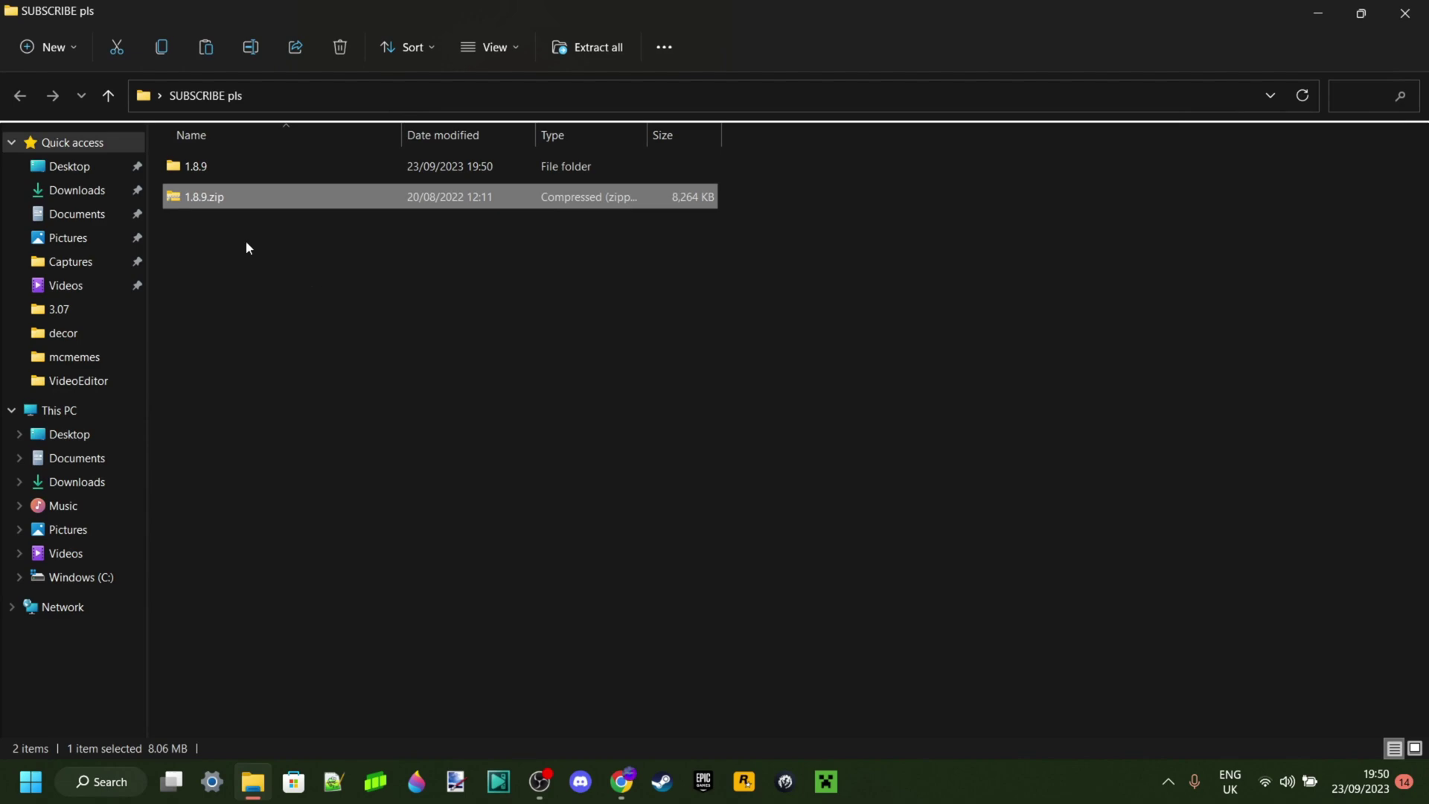
right_click(199, 196)
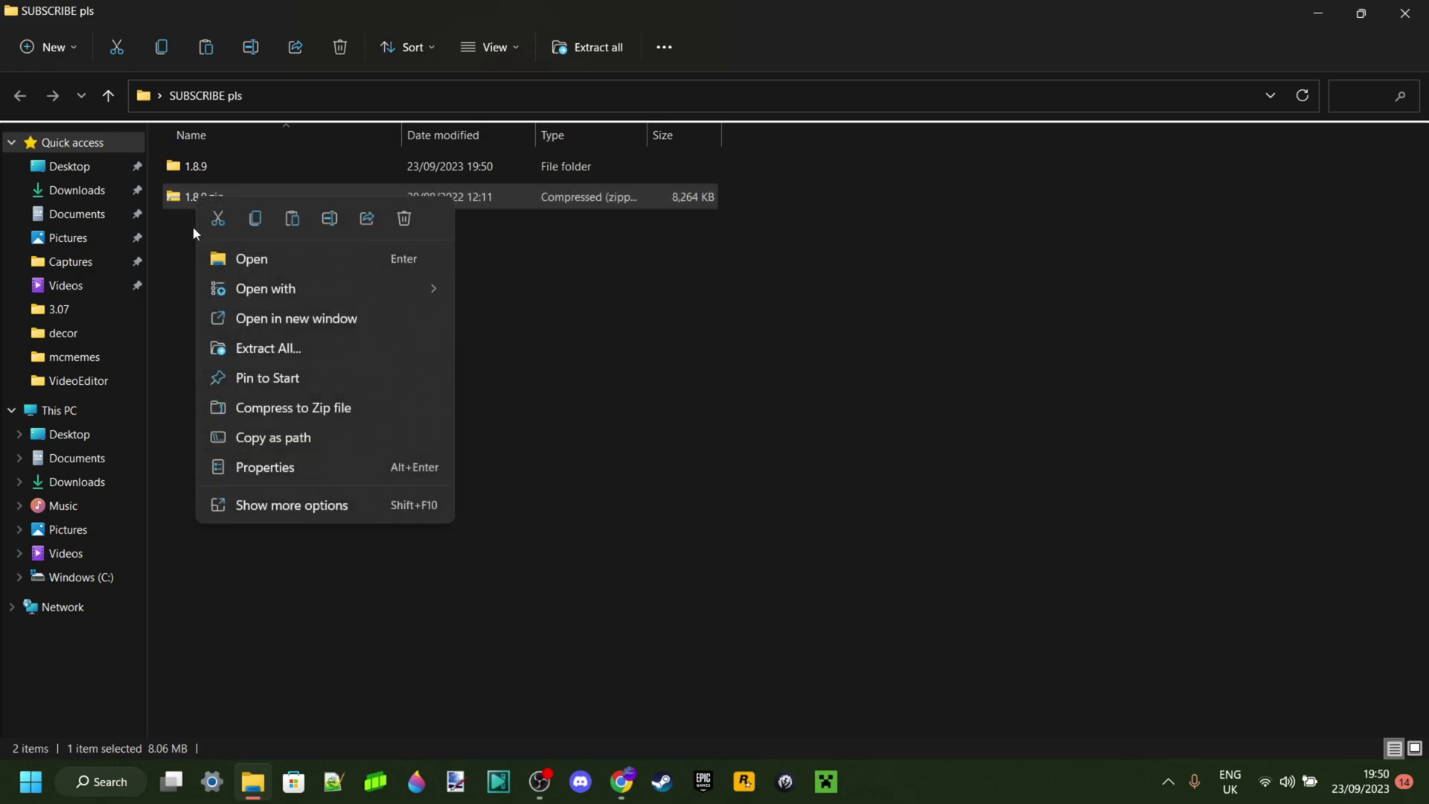
click(406, 220)
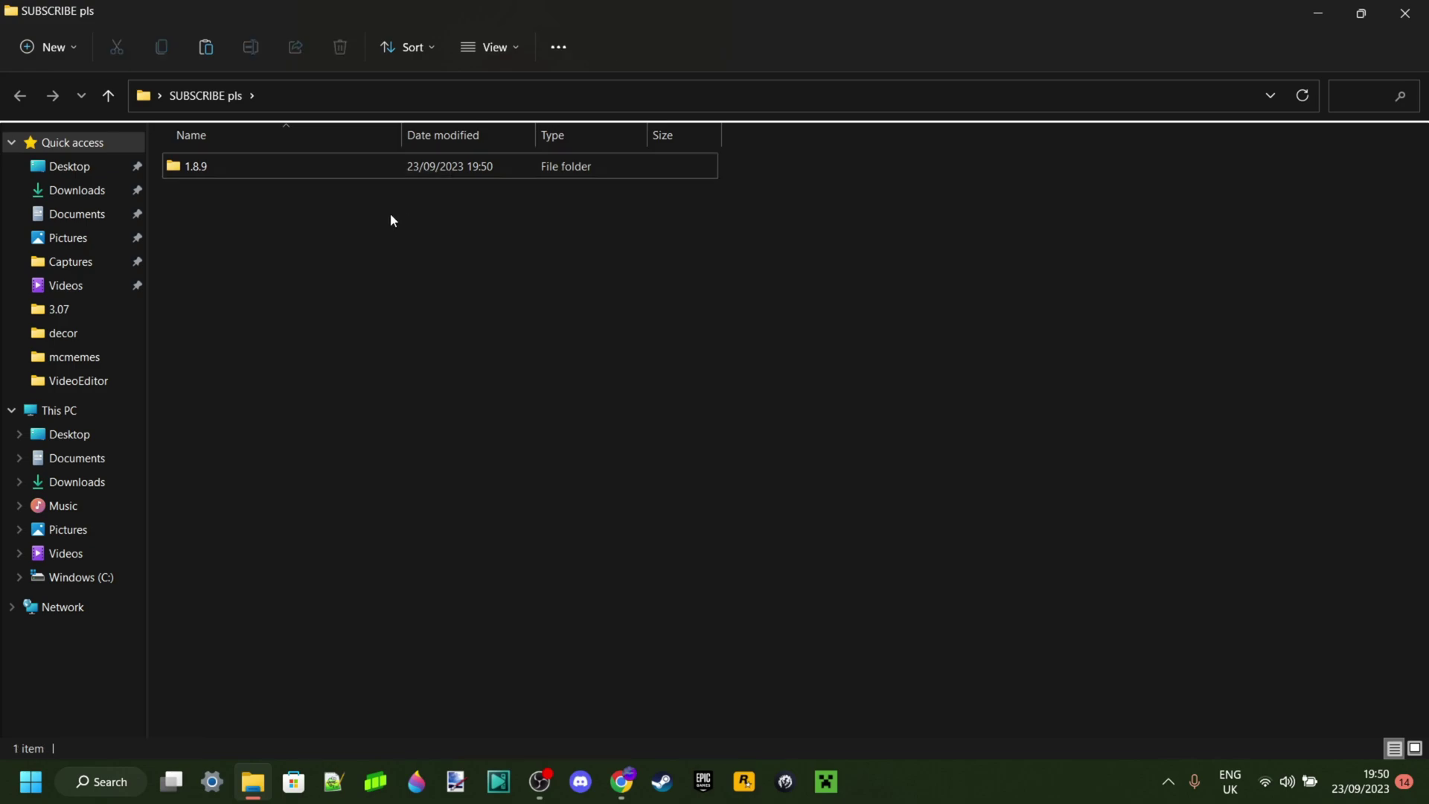
- Delete everything inside the extracted 1.8.9 folder except the assets folder
double_click(199, 167)
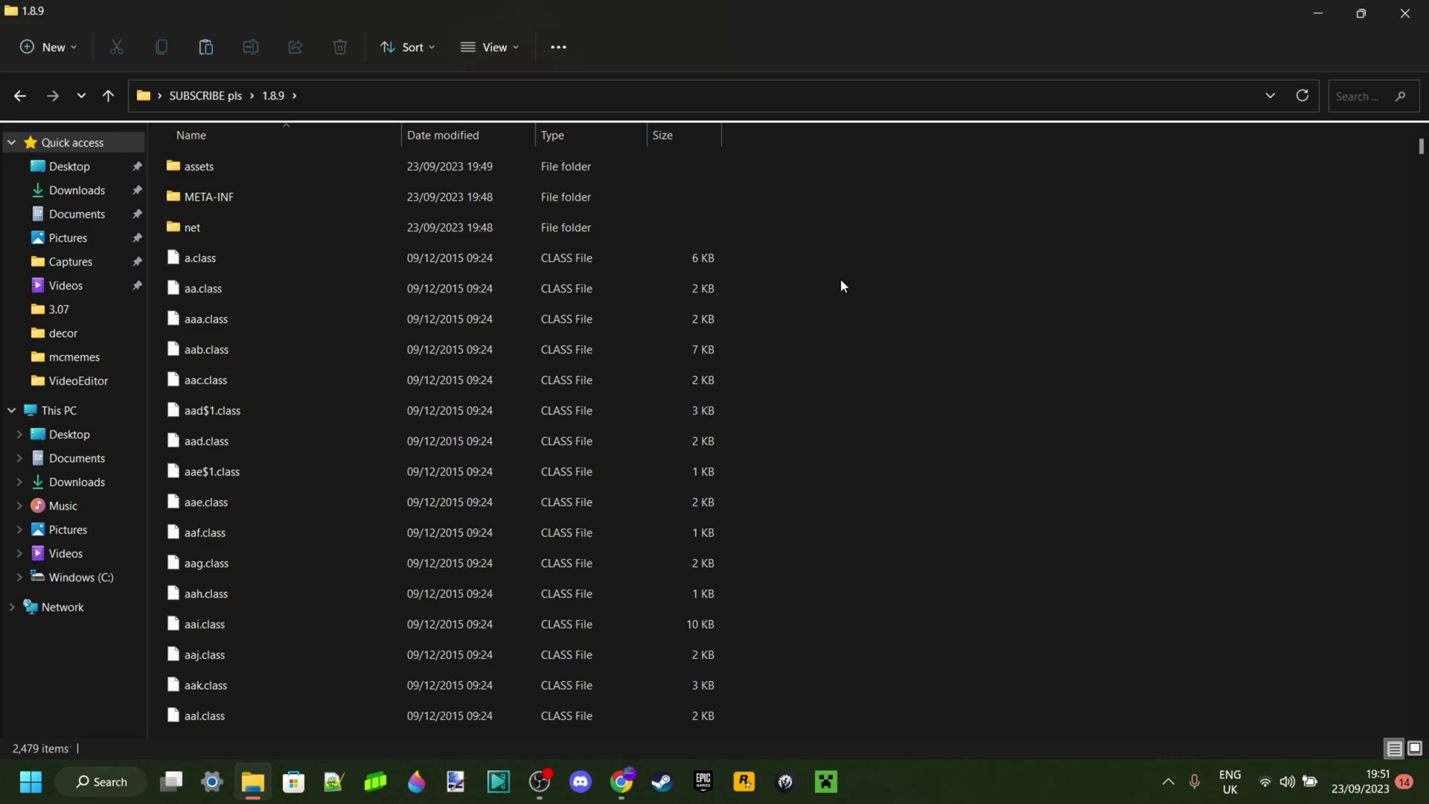
key(ctrl+a)
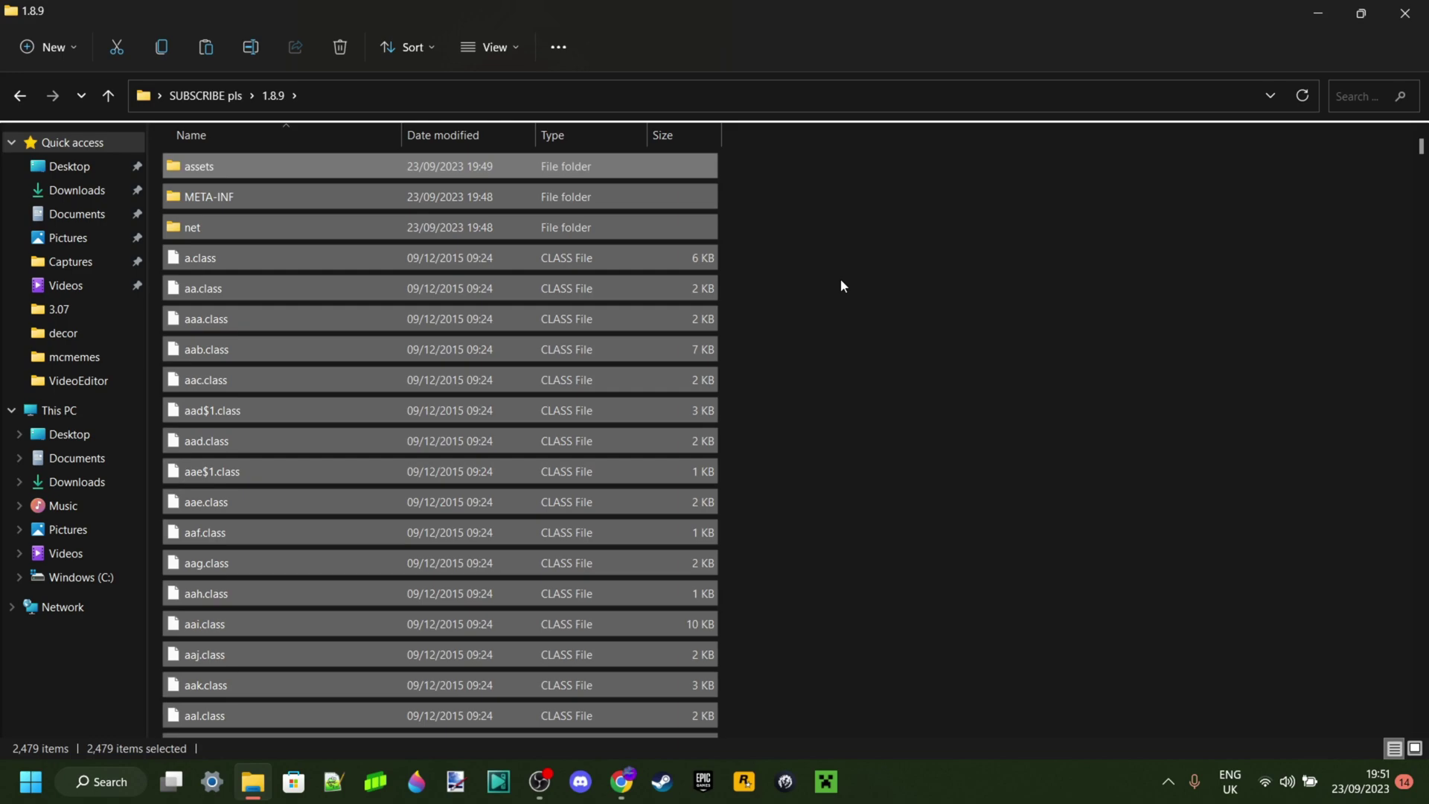
ctrl+click(190, 168)
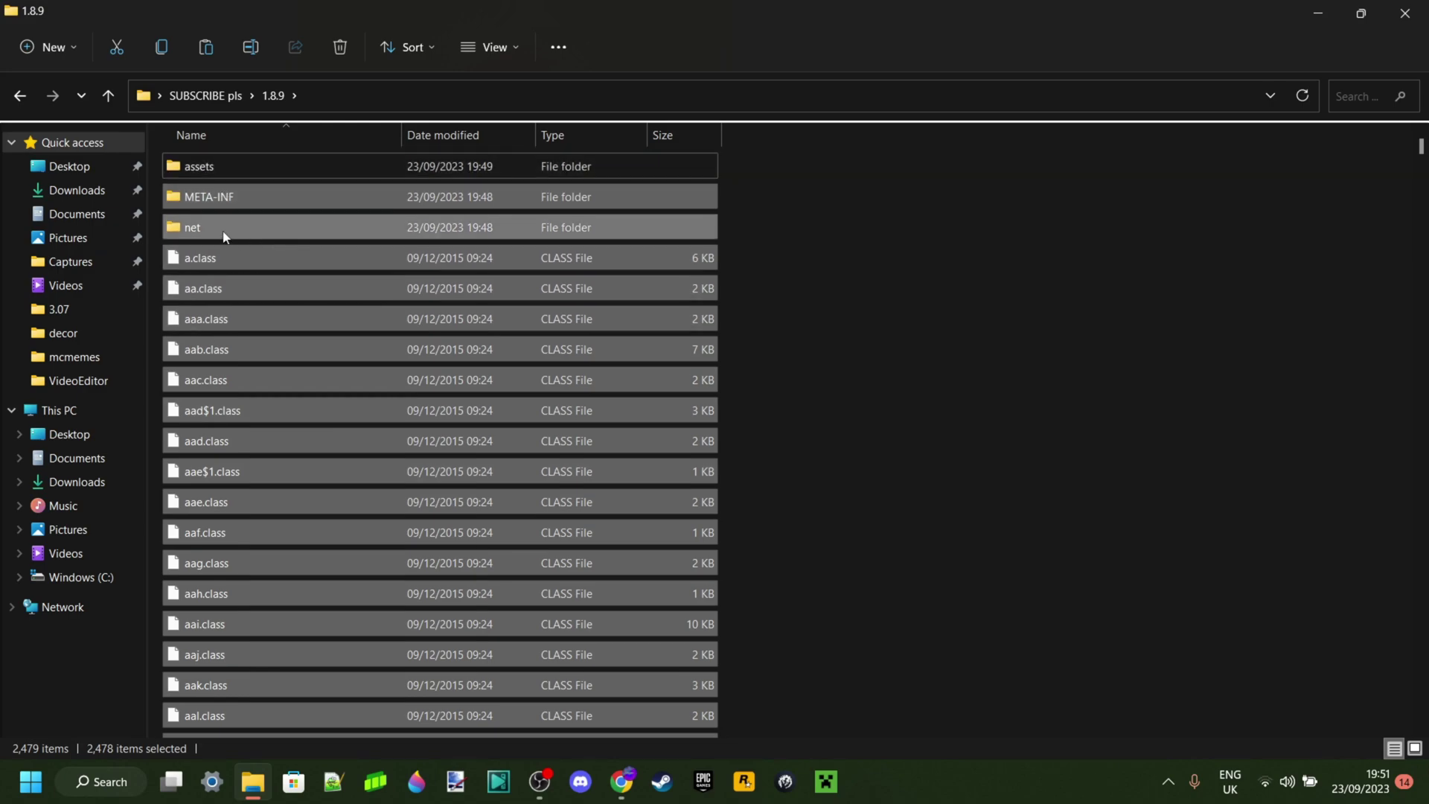
right_click(186, 225)
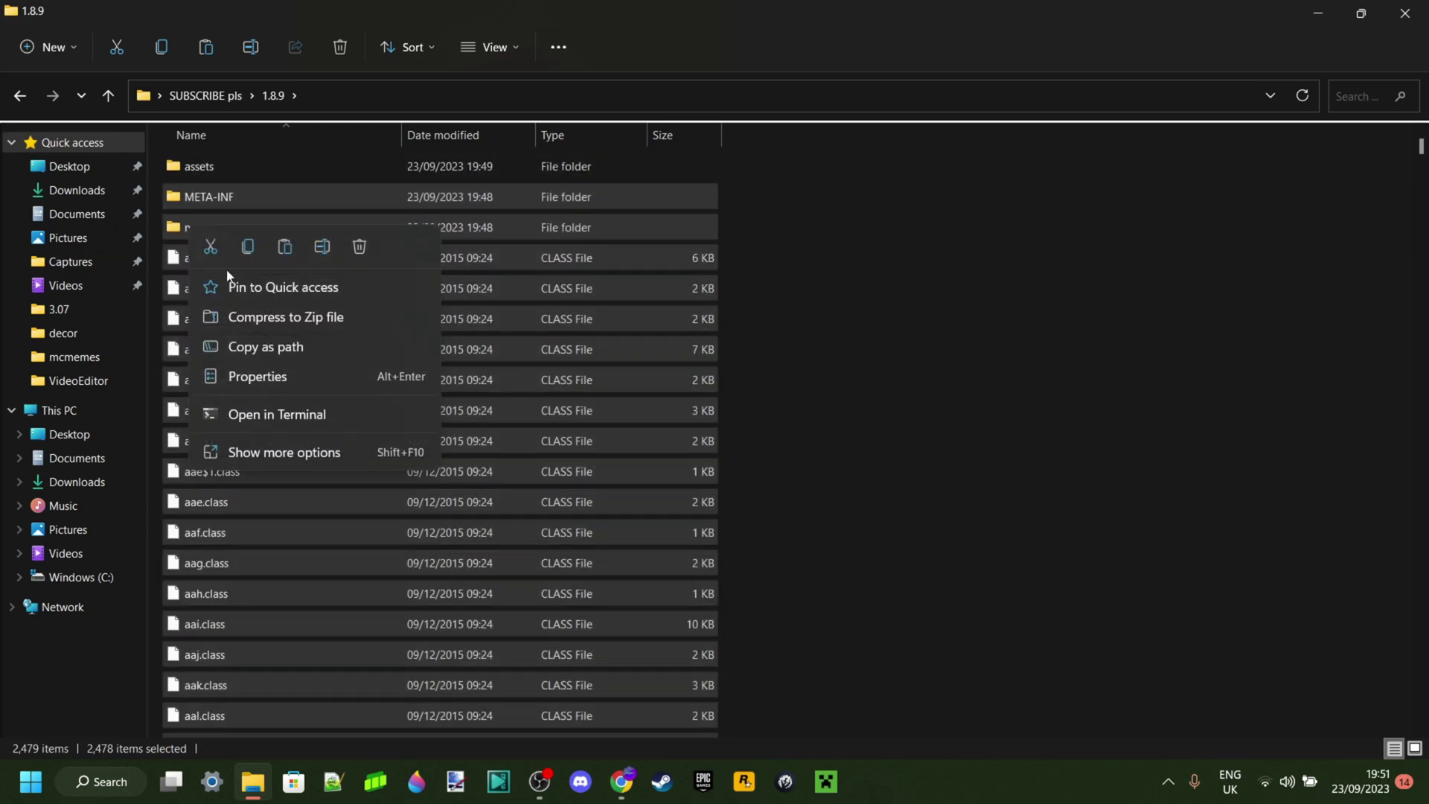
click(359, 248)
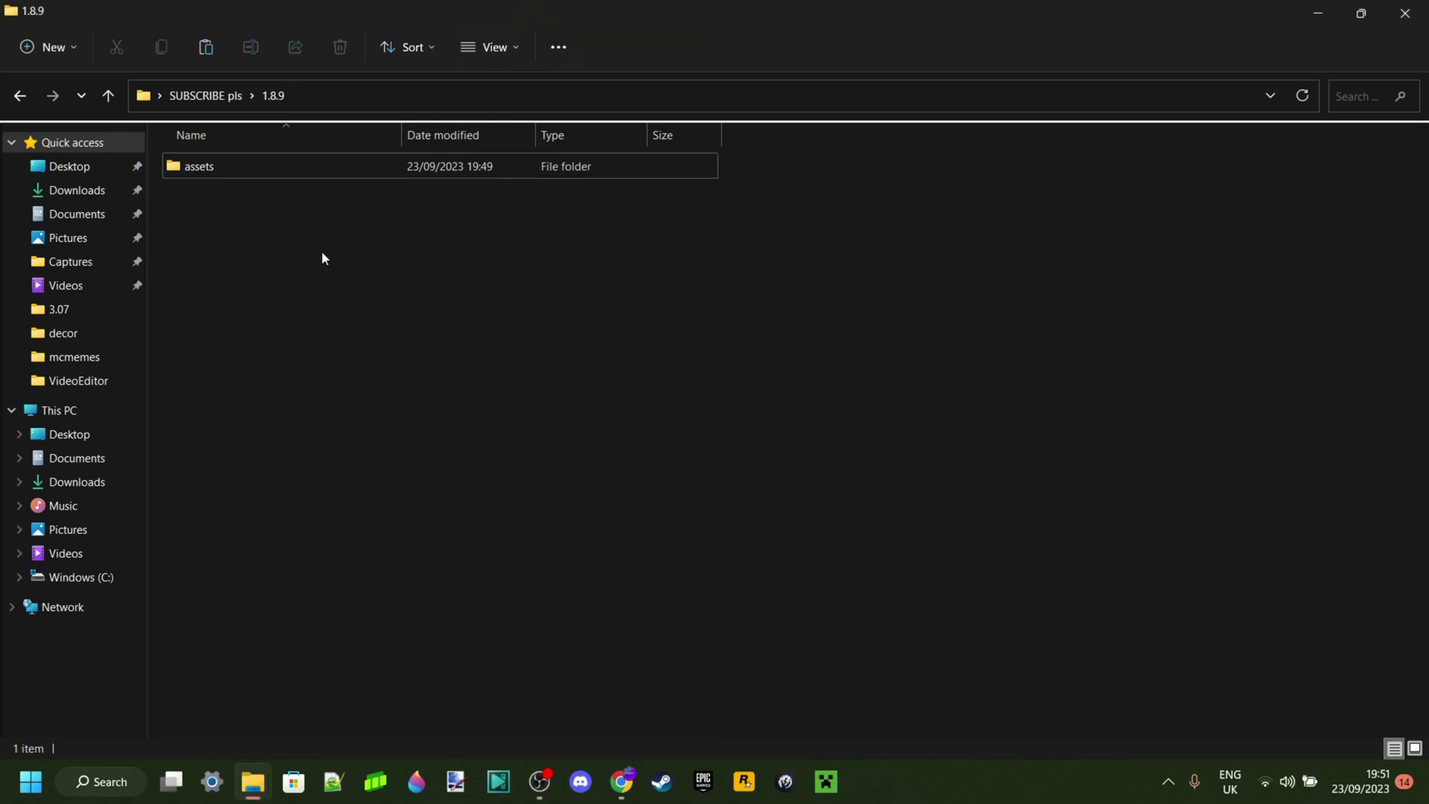
- Delete the blockstates, font, lang, models, shaders and texts folders from assets/minecraft, keeping only textures
double_click(214, 167)
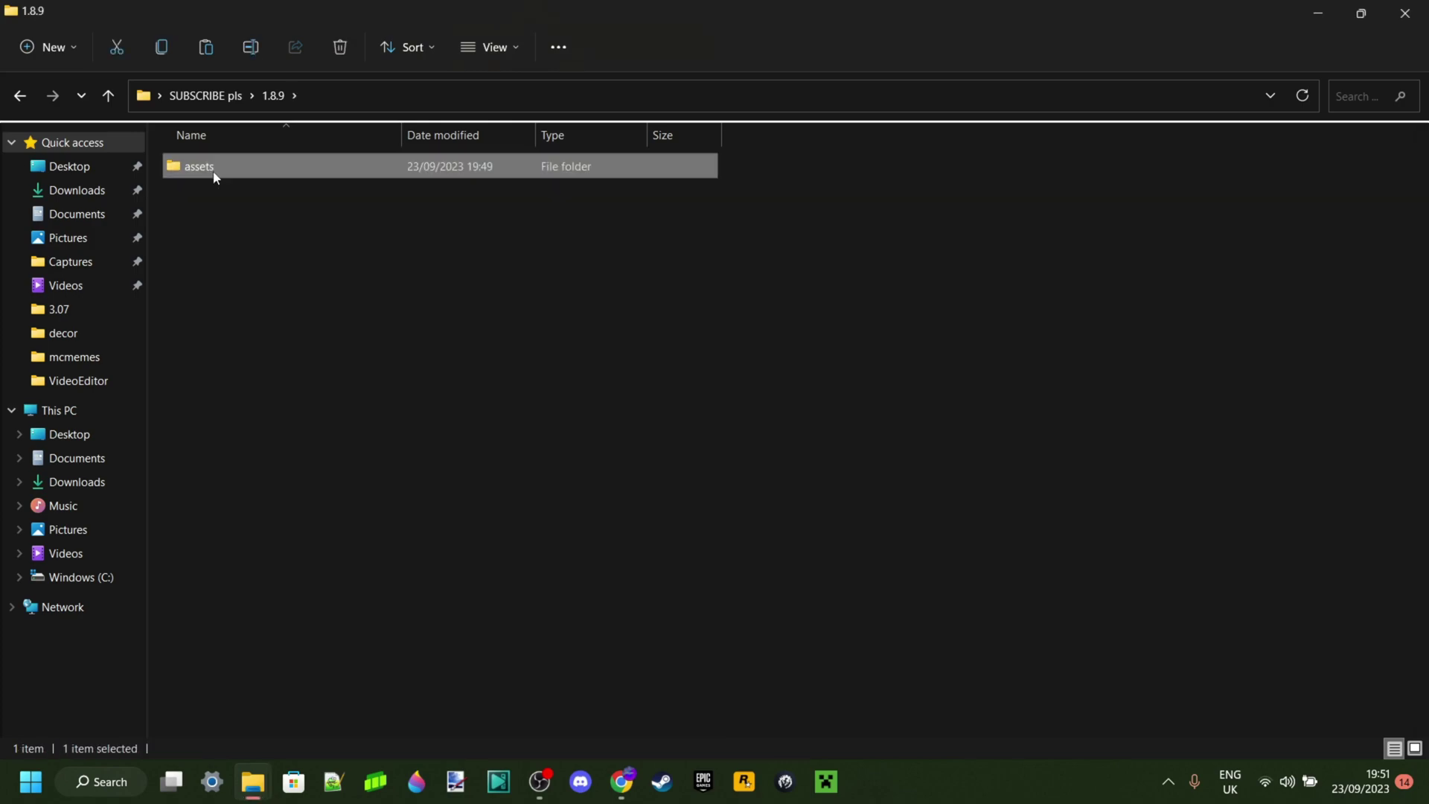
double_click(229, 168)
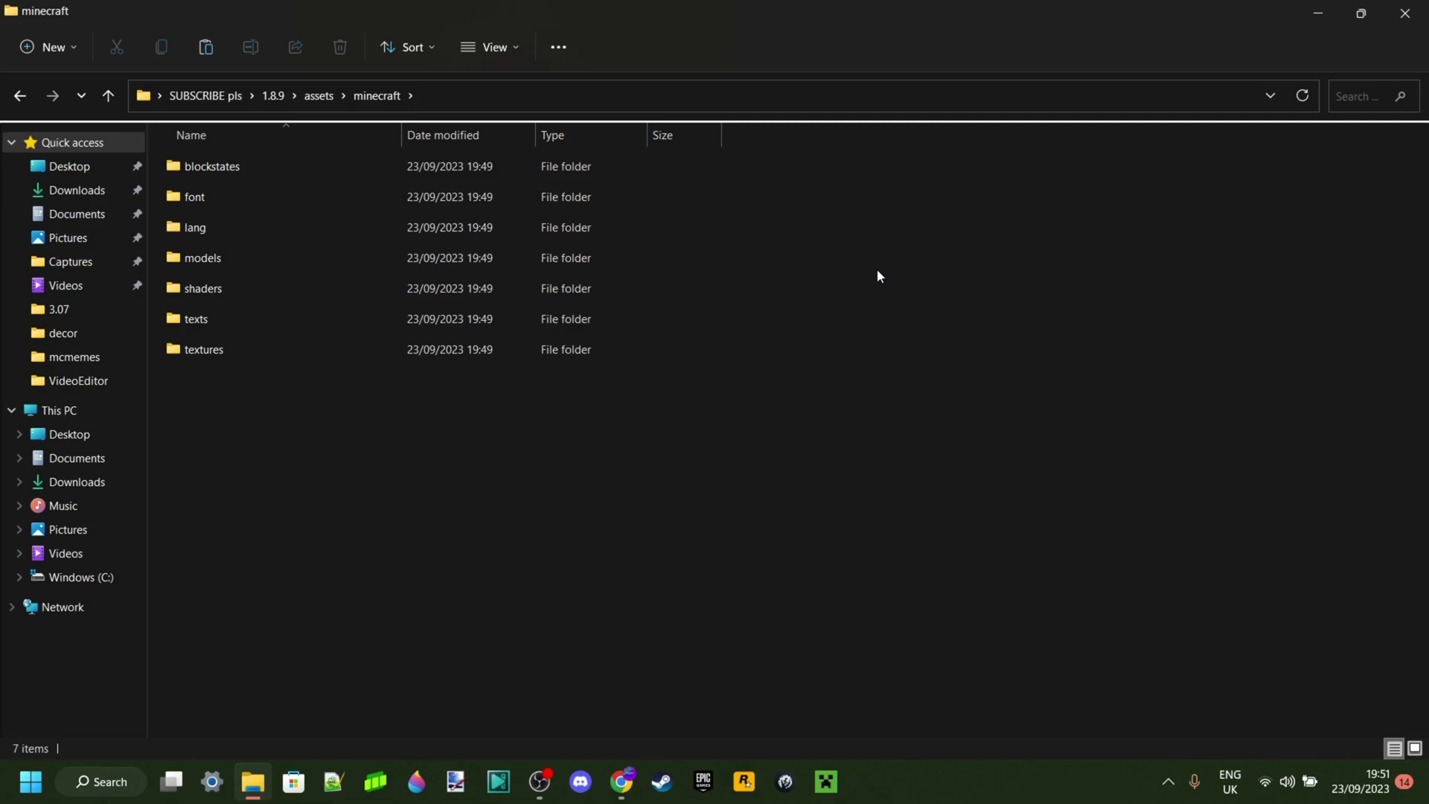
click(260, 165)
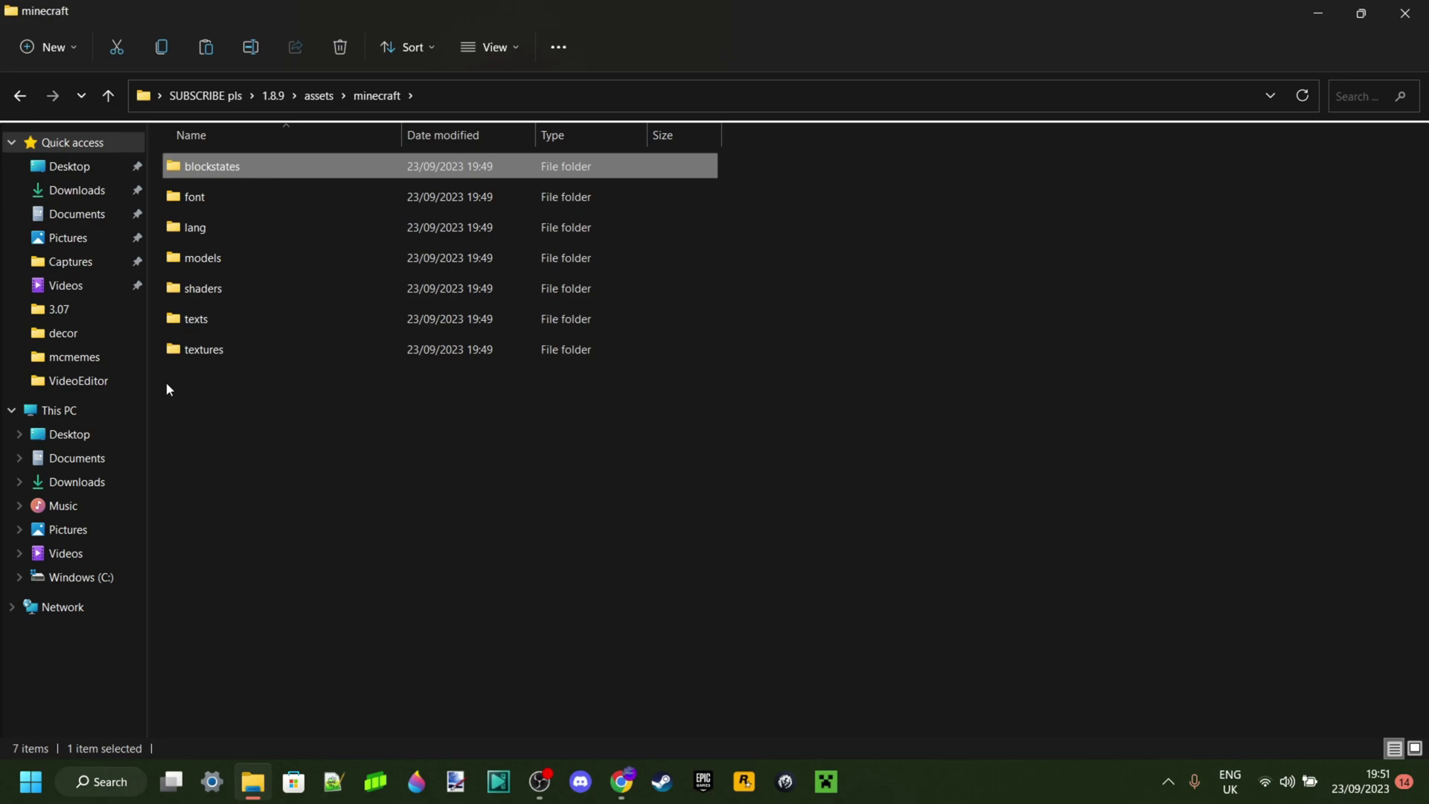
shift+click(210, 321)
right_click(210, 322)
click(378, 342)
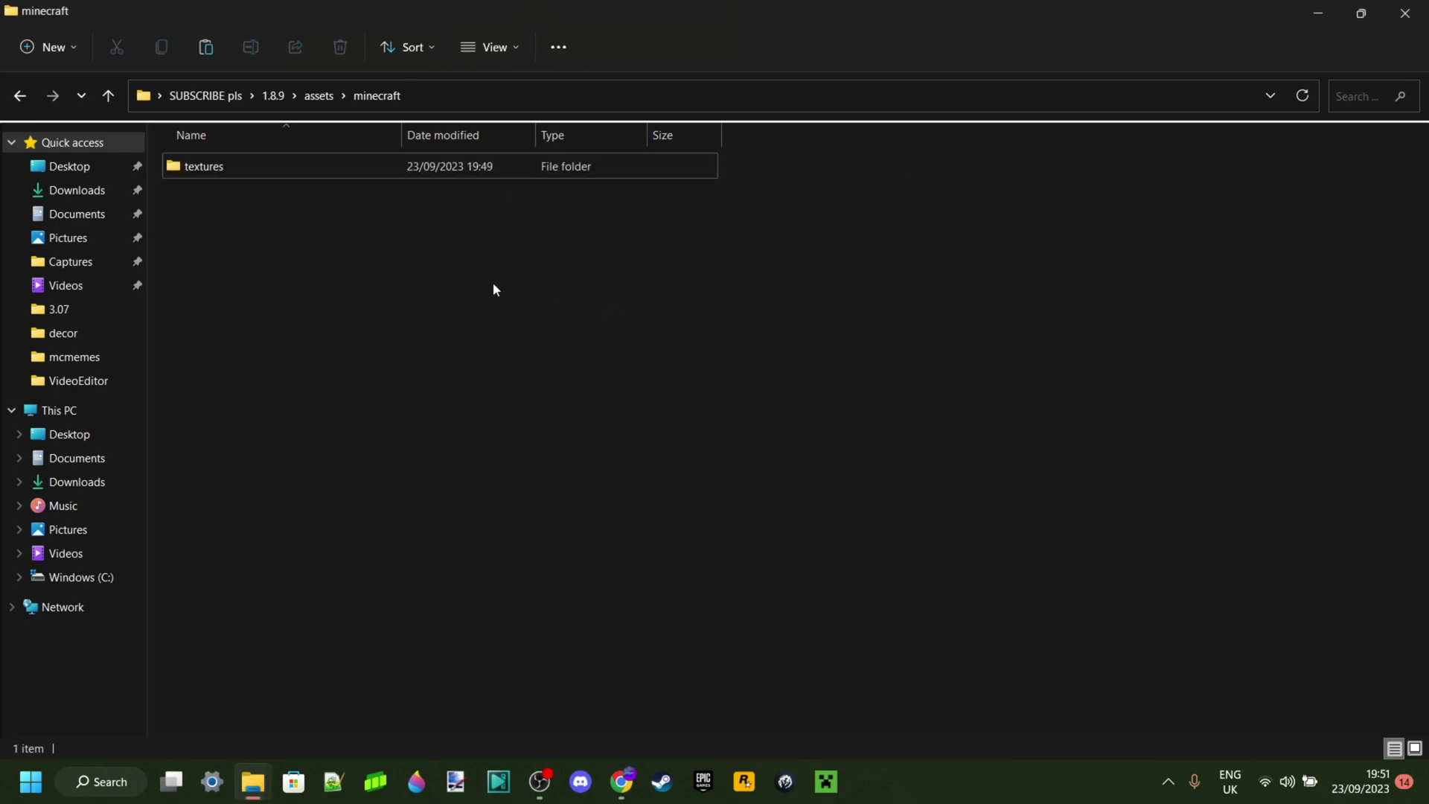
- Open the items folder inside textures and search it for "sword"
double_click(209, 173)
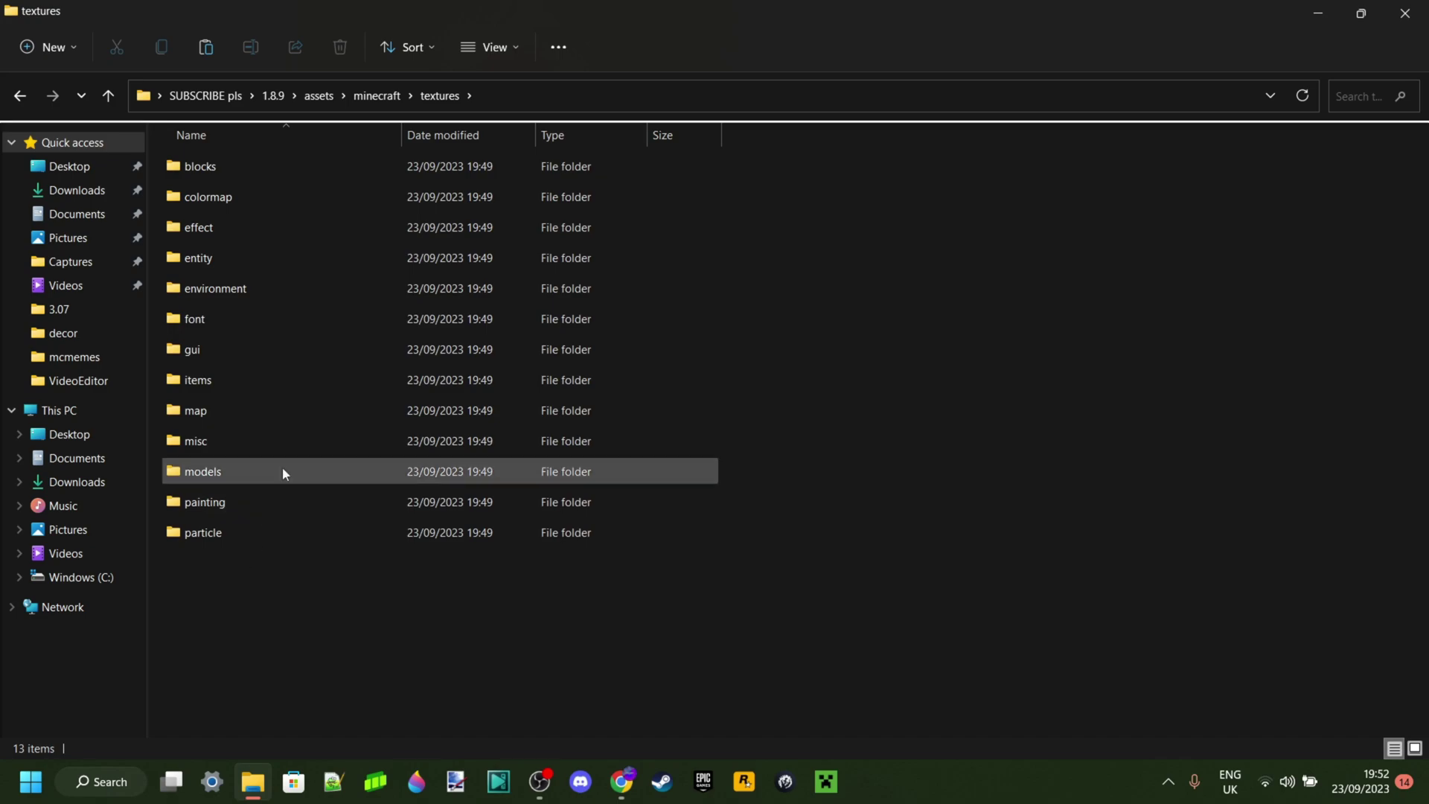
double_click(234, 384)
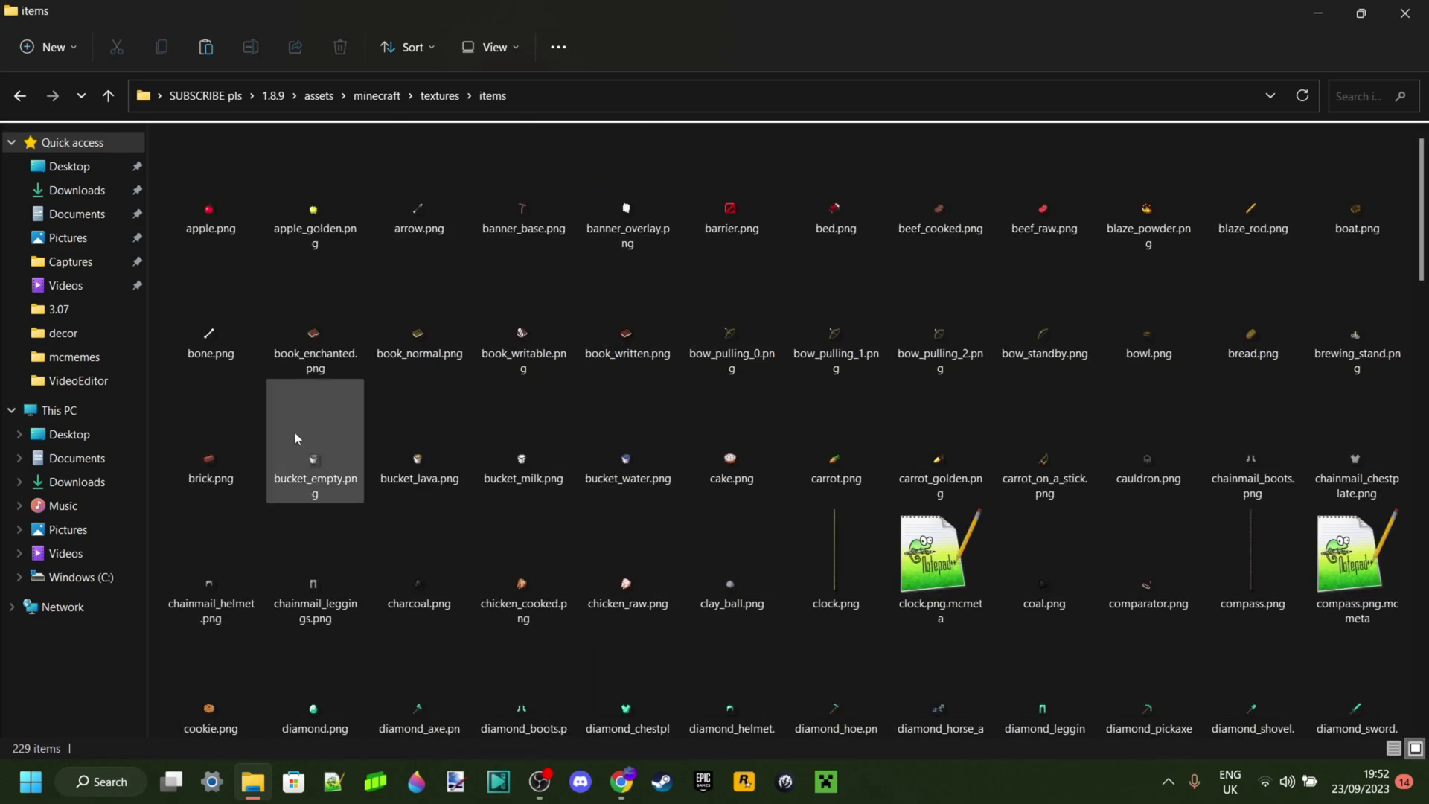
click(1346, 103)
text(sword)
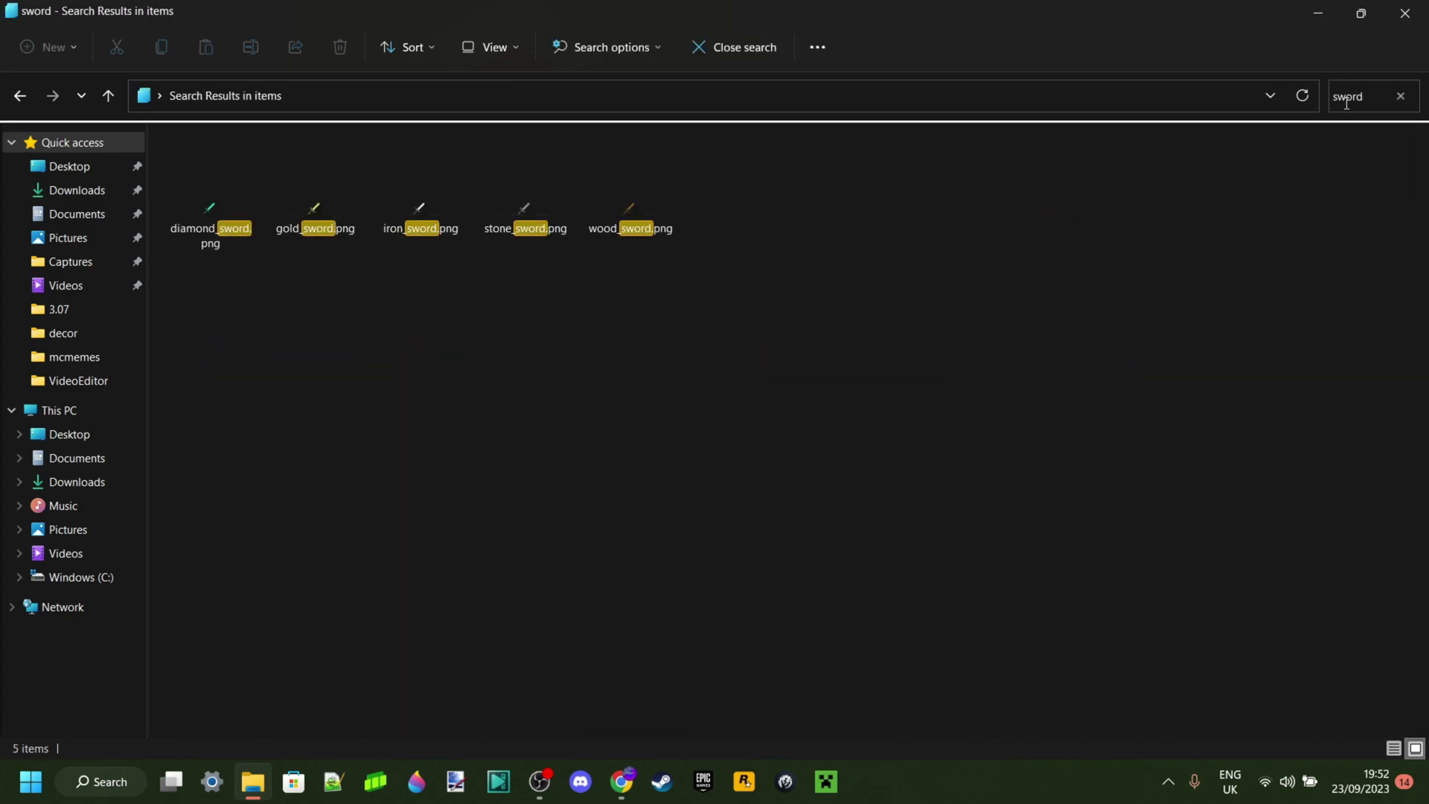
- View diamond_sword.png enlarged in the image viewer, then close it
double_click(212, 217)
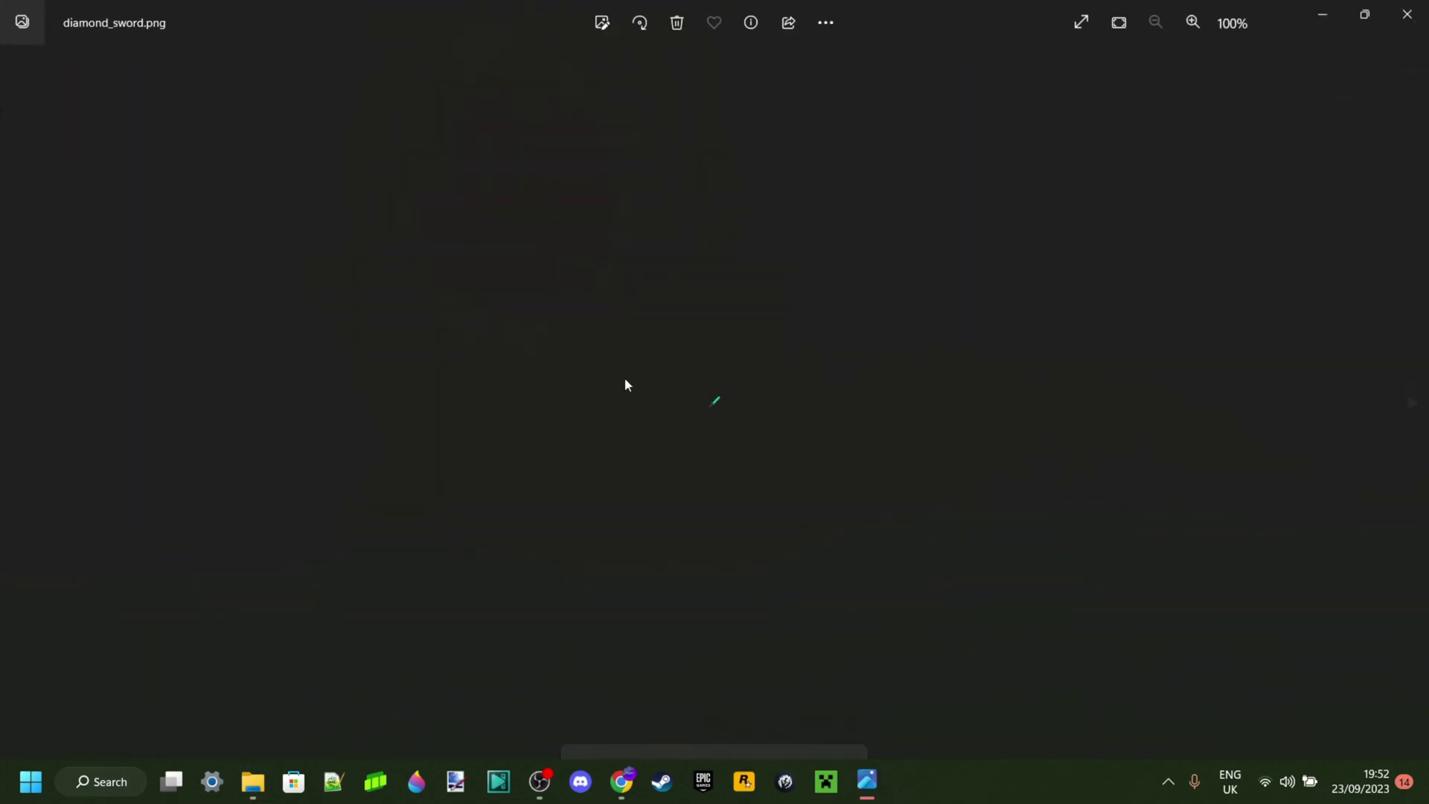
scroll(791, 395, up, 10)
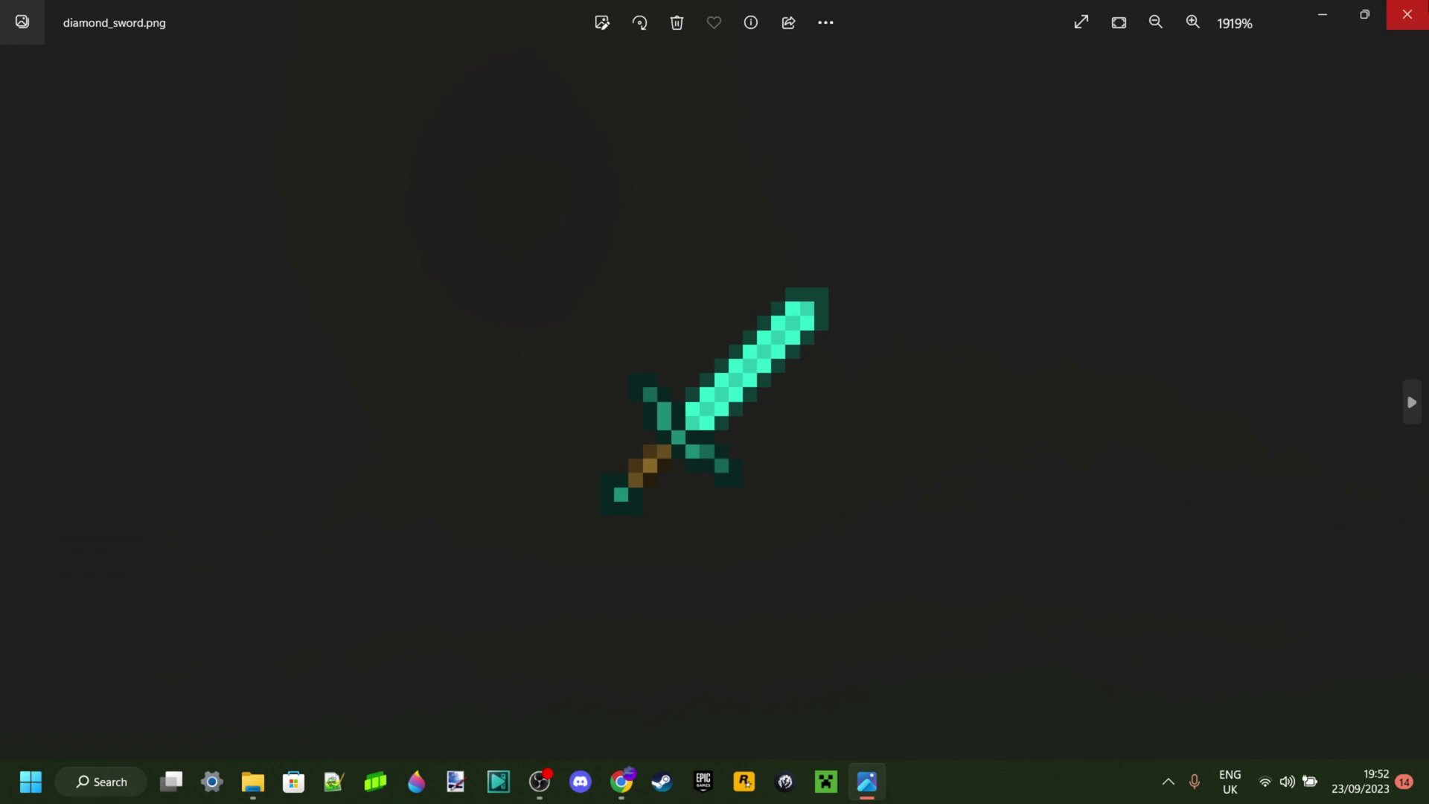
click(1407, 13)
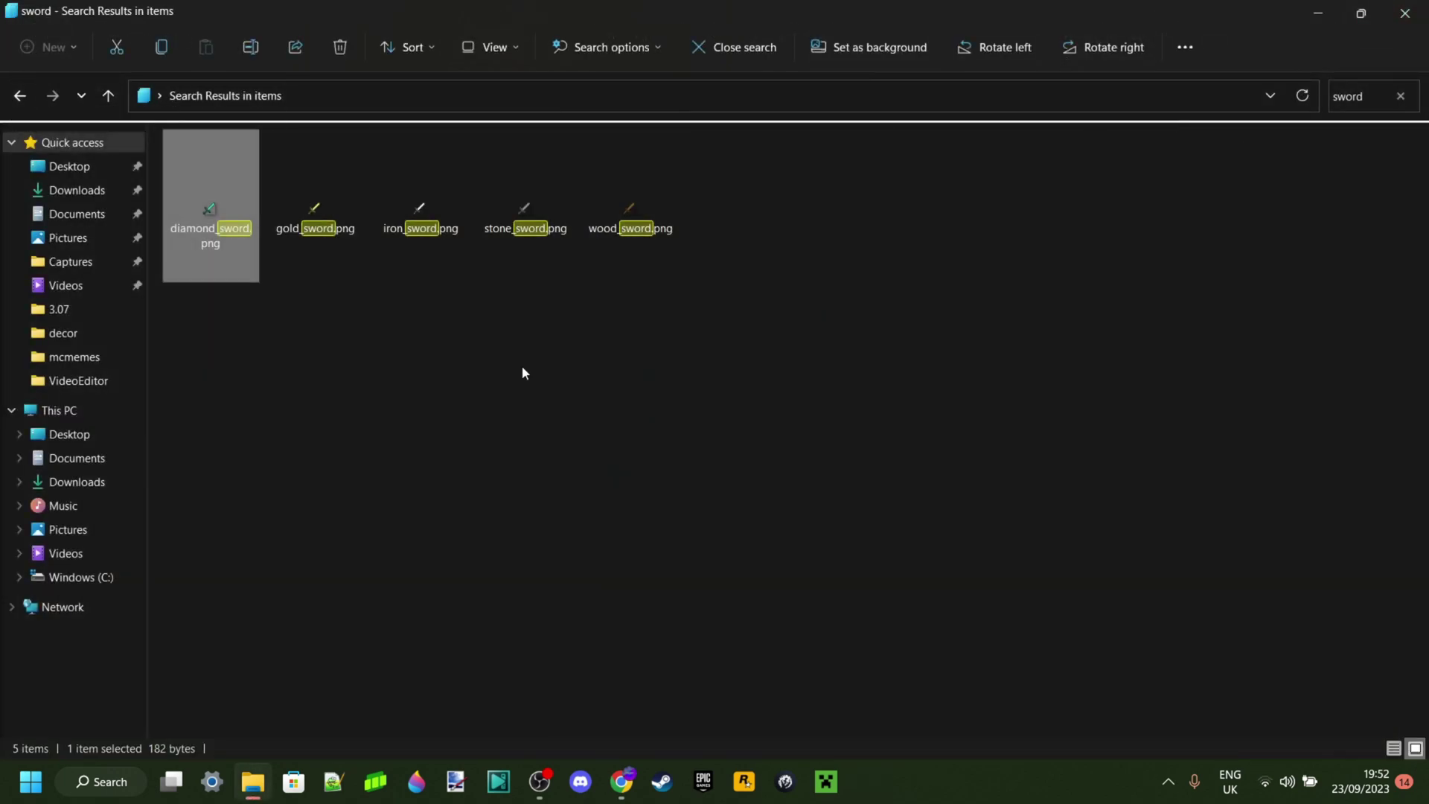
- Recolour the blade, guard and pommel of diamond_sword.png in shades of red in Paint 3D, then save and close the image
right_click(212, 209)
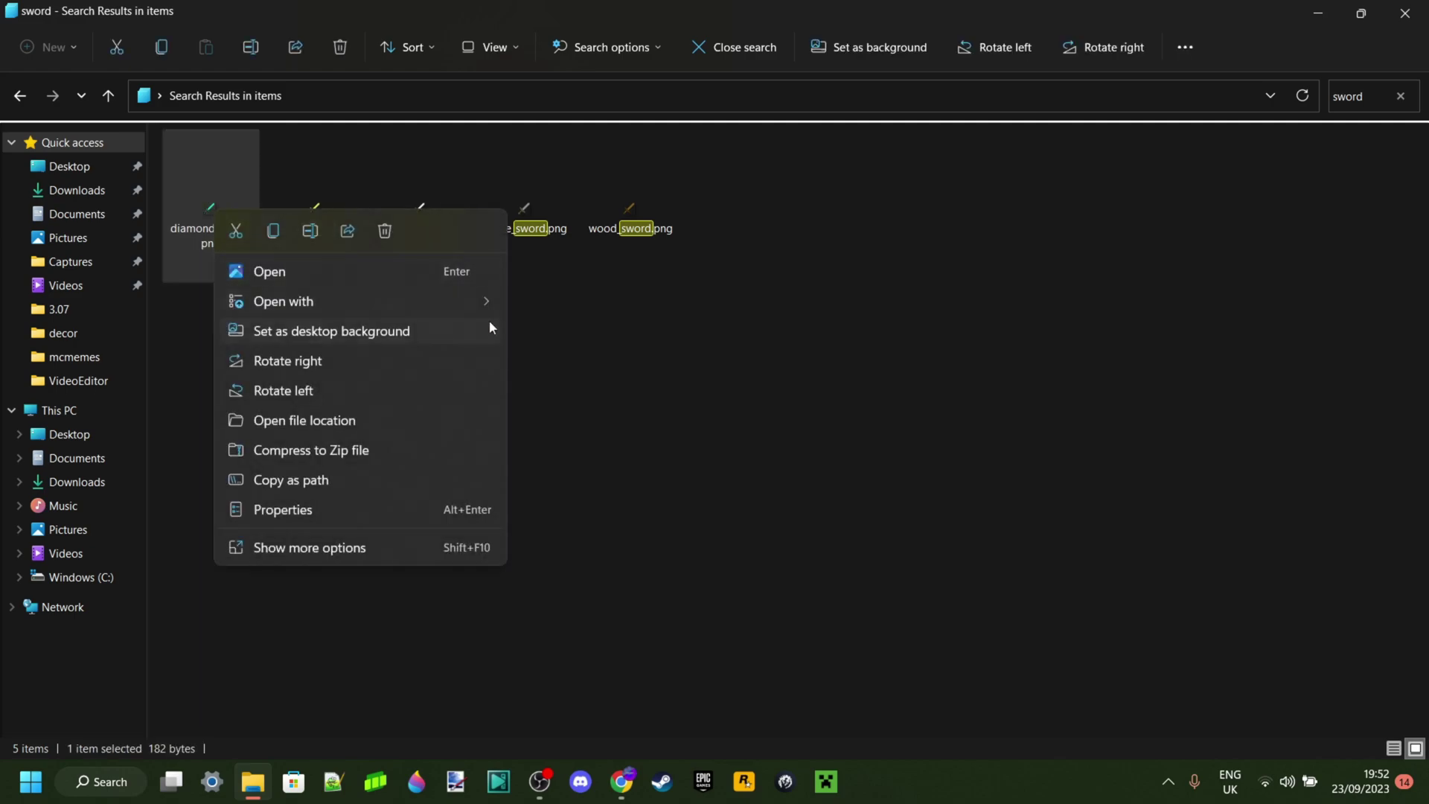
mouse_move(477, 301)
click(595, 364)
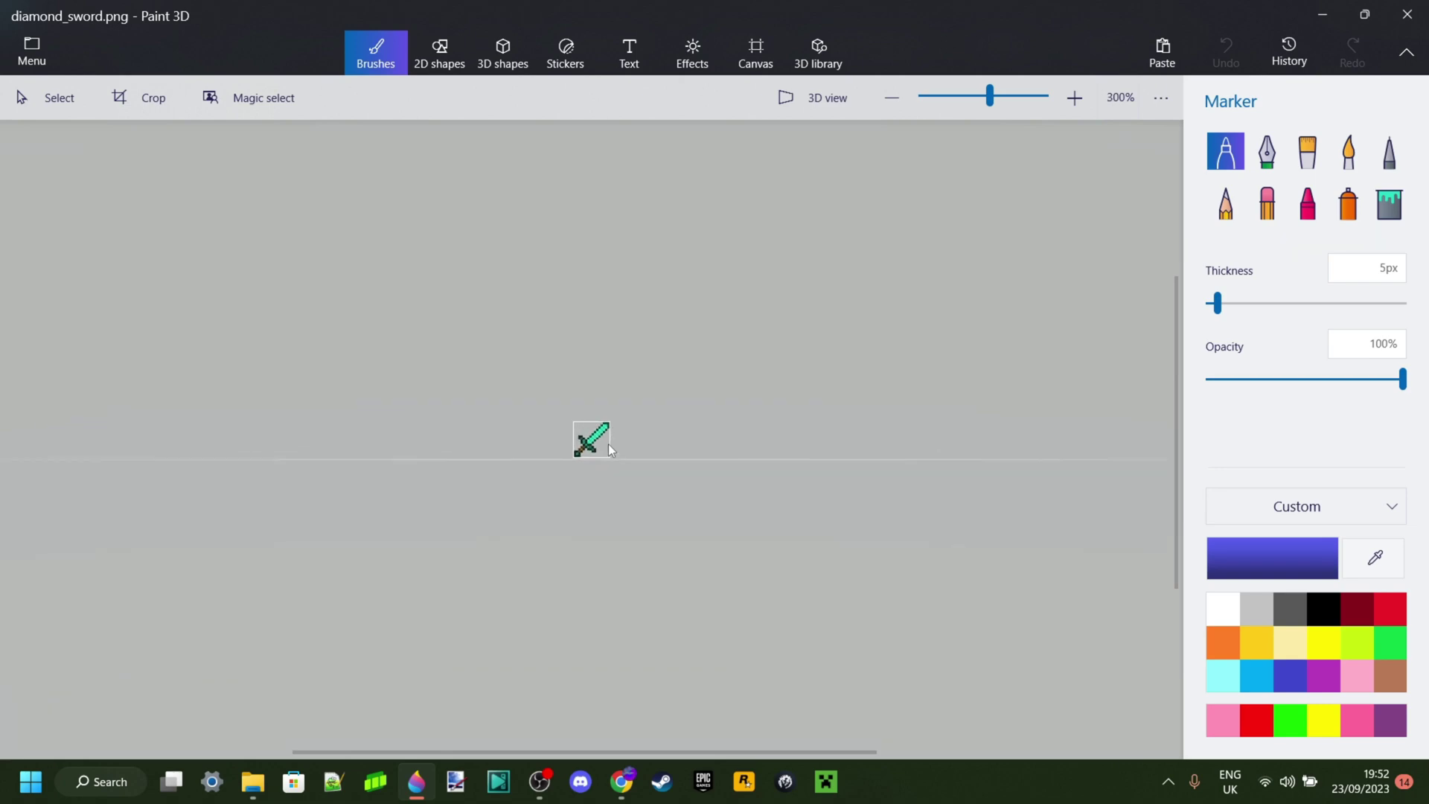
scroll(609, 444, up, 10)
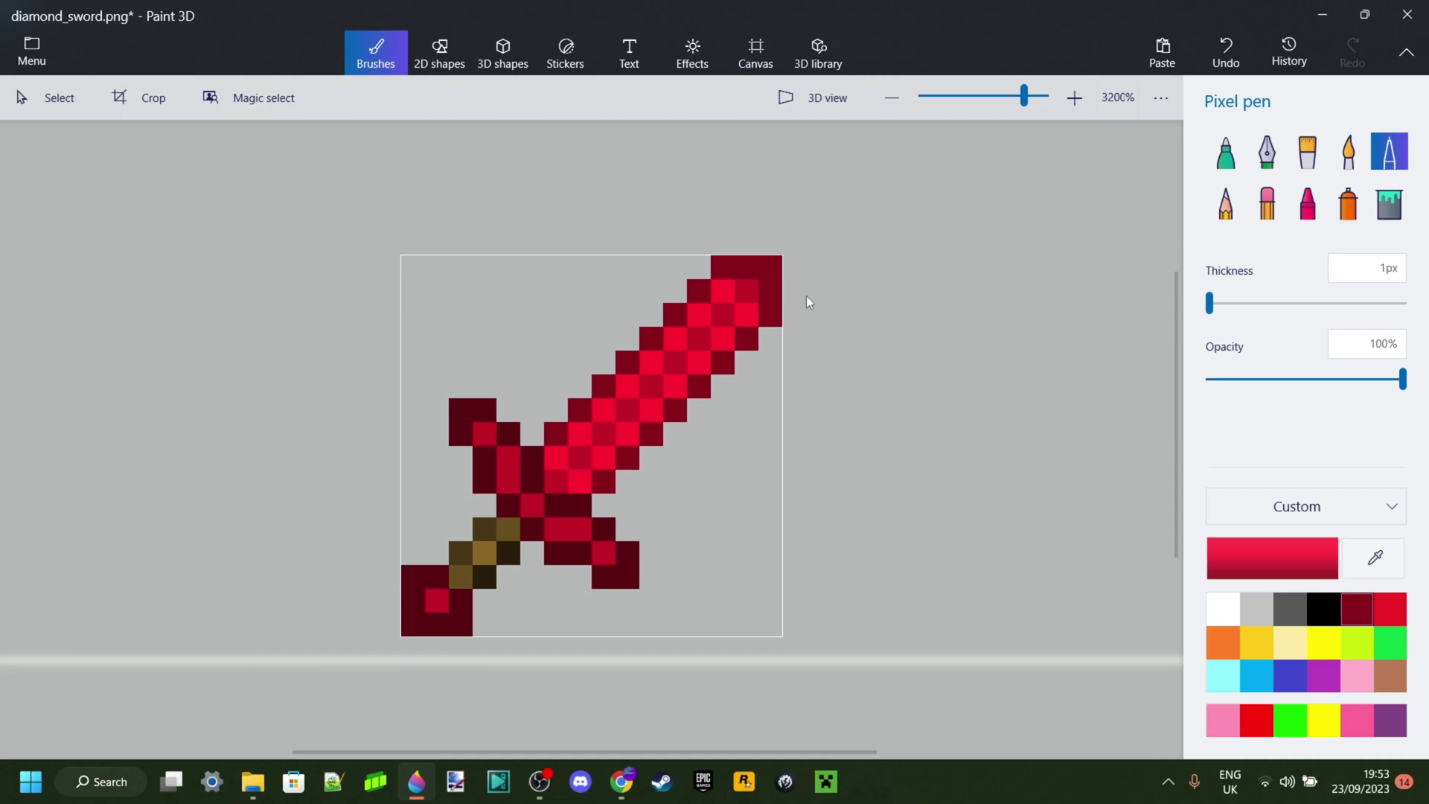
key(ctrl+s)
click(1406, 14)
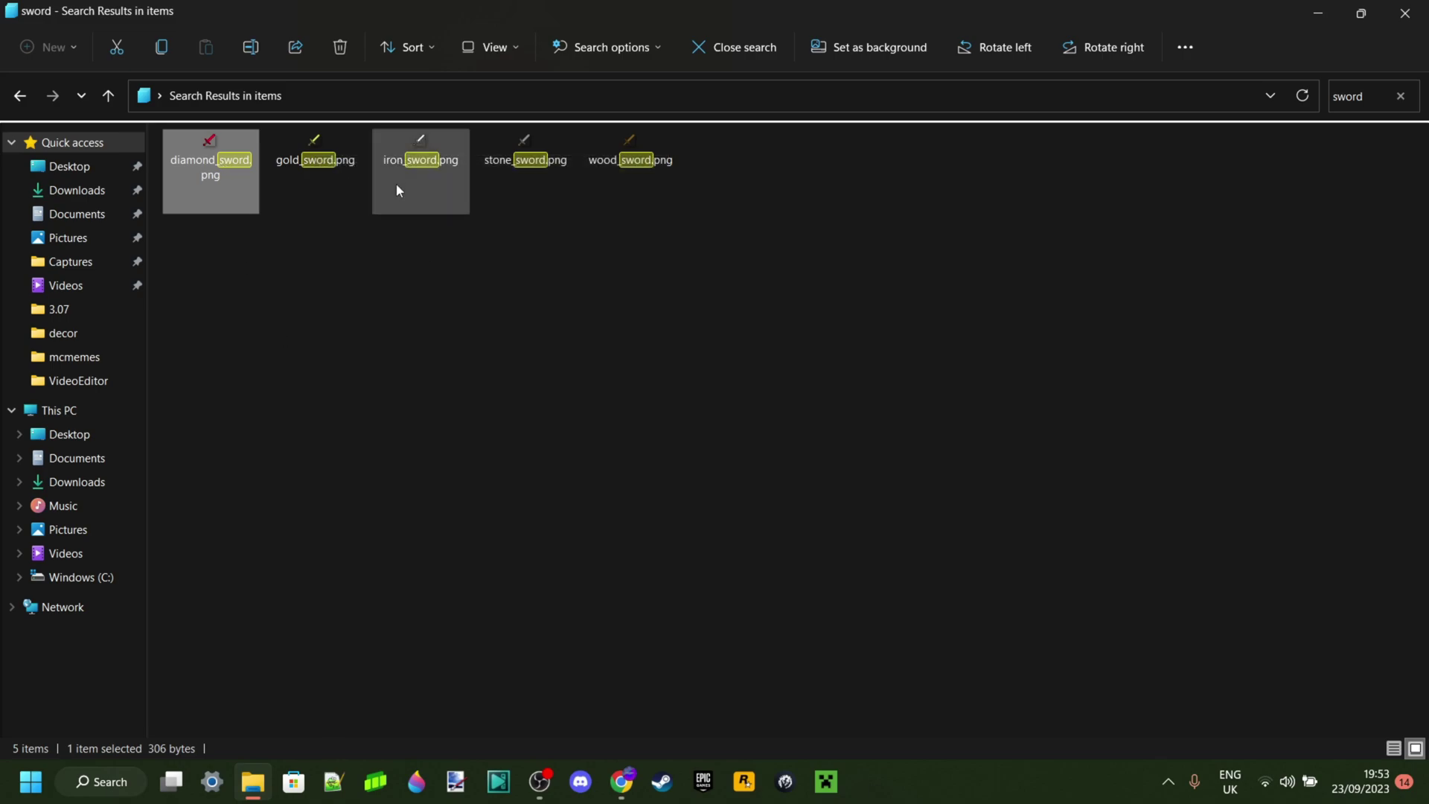
- Open diamond_sword.png again in an image editor to rework the red sword texture
mouse_move(397, 181)
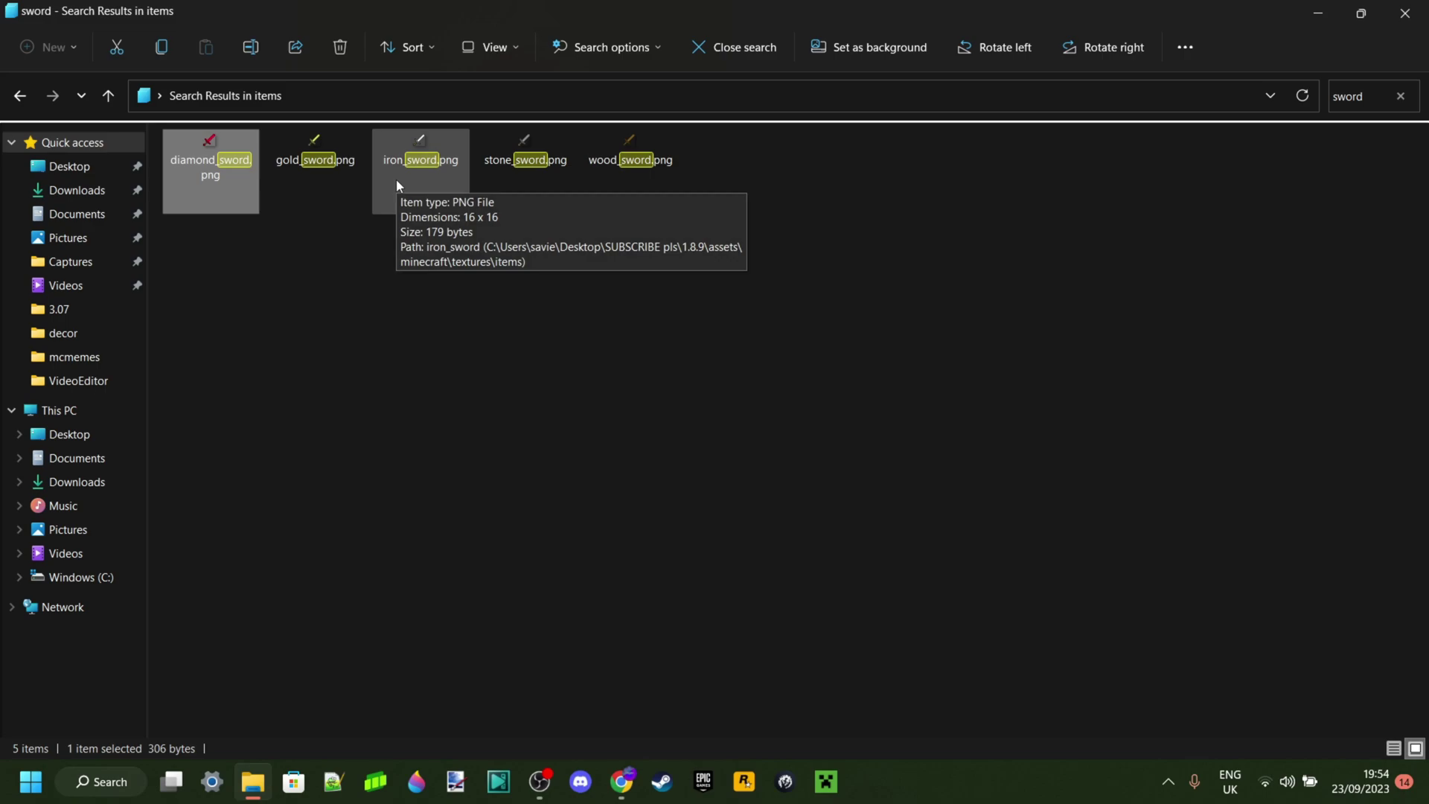
mouse_move(209, 147)
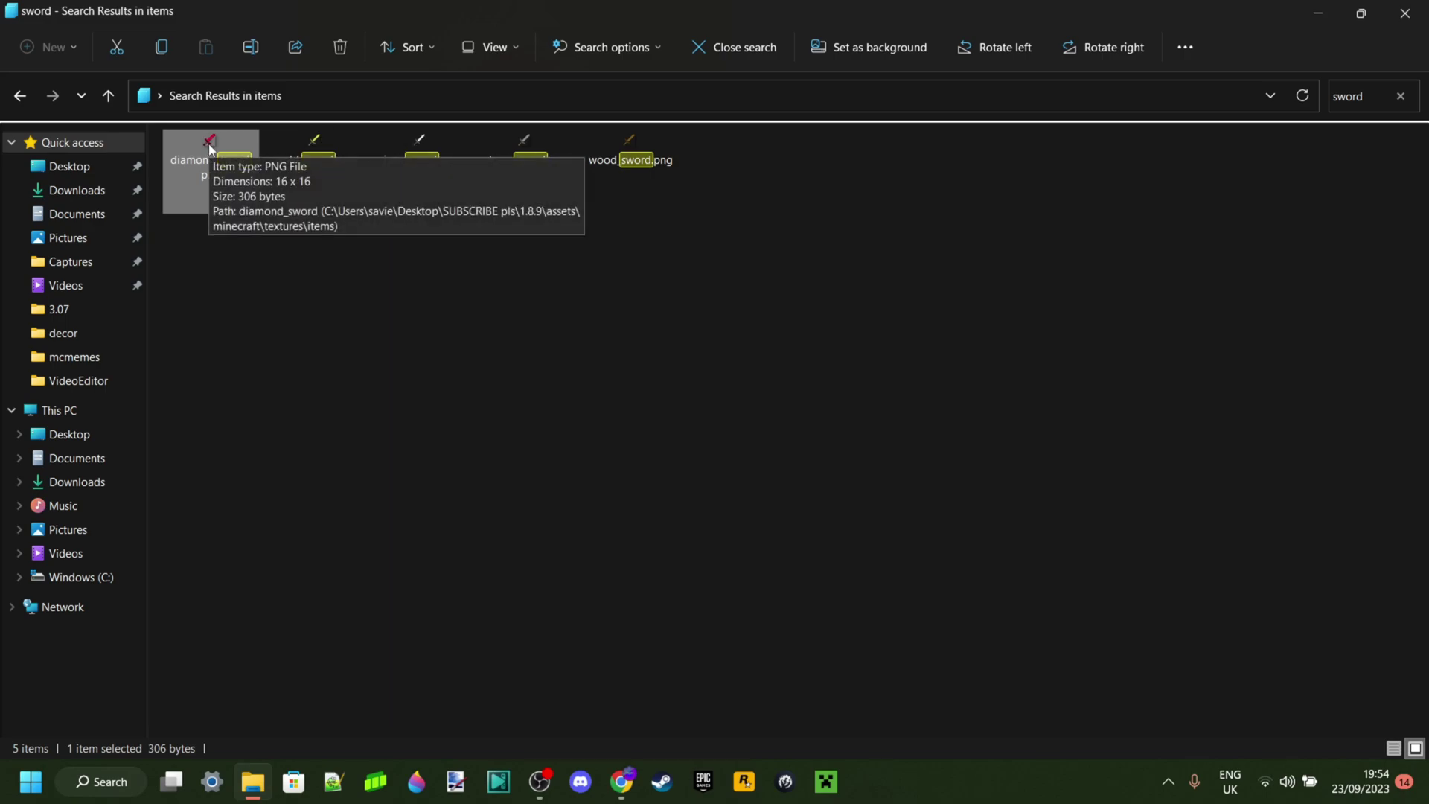
right_click(209, 147)
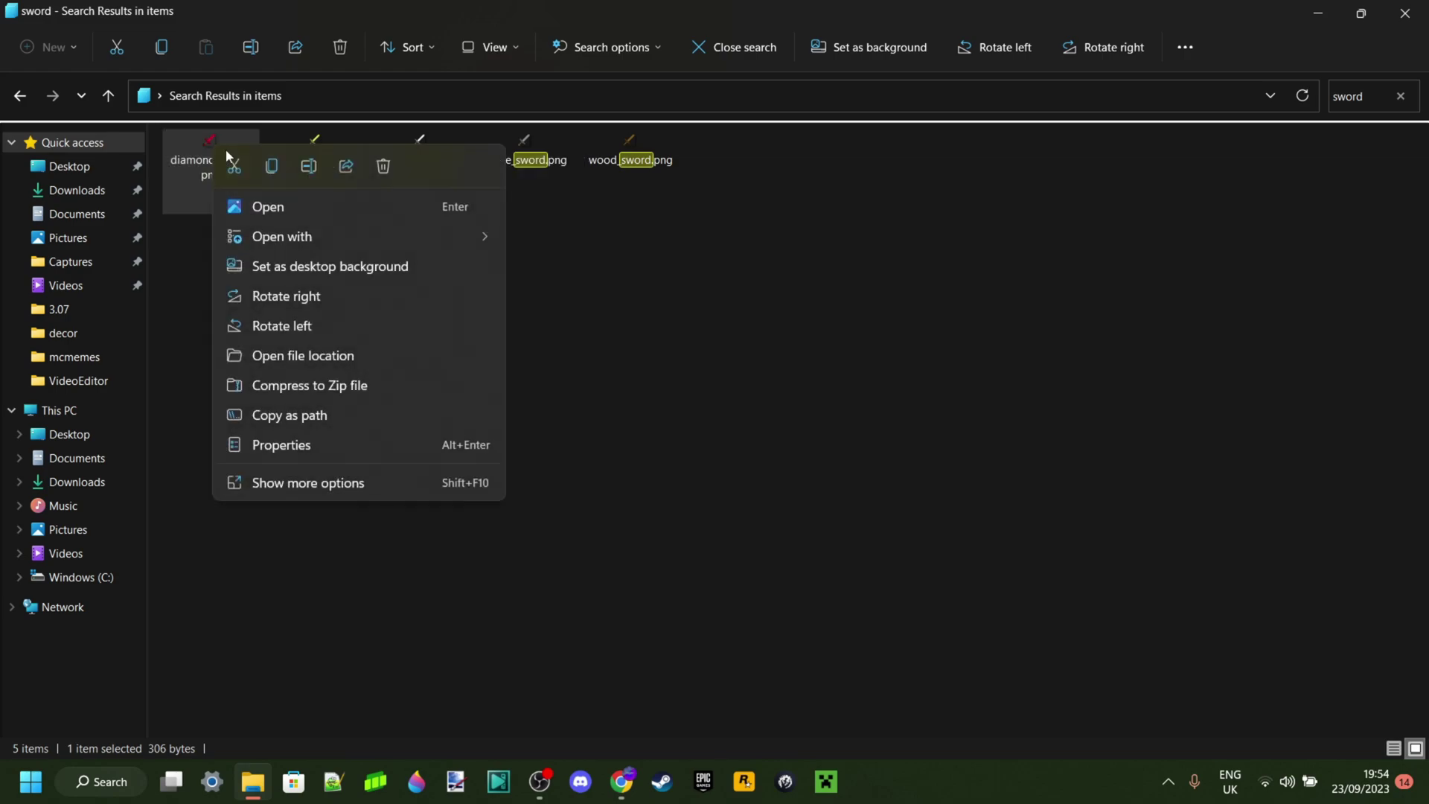
click(593, 319)
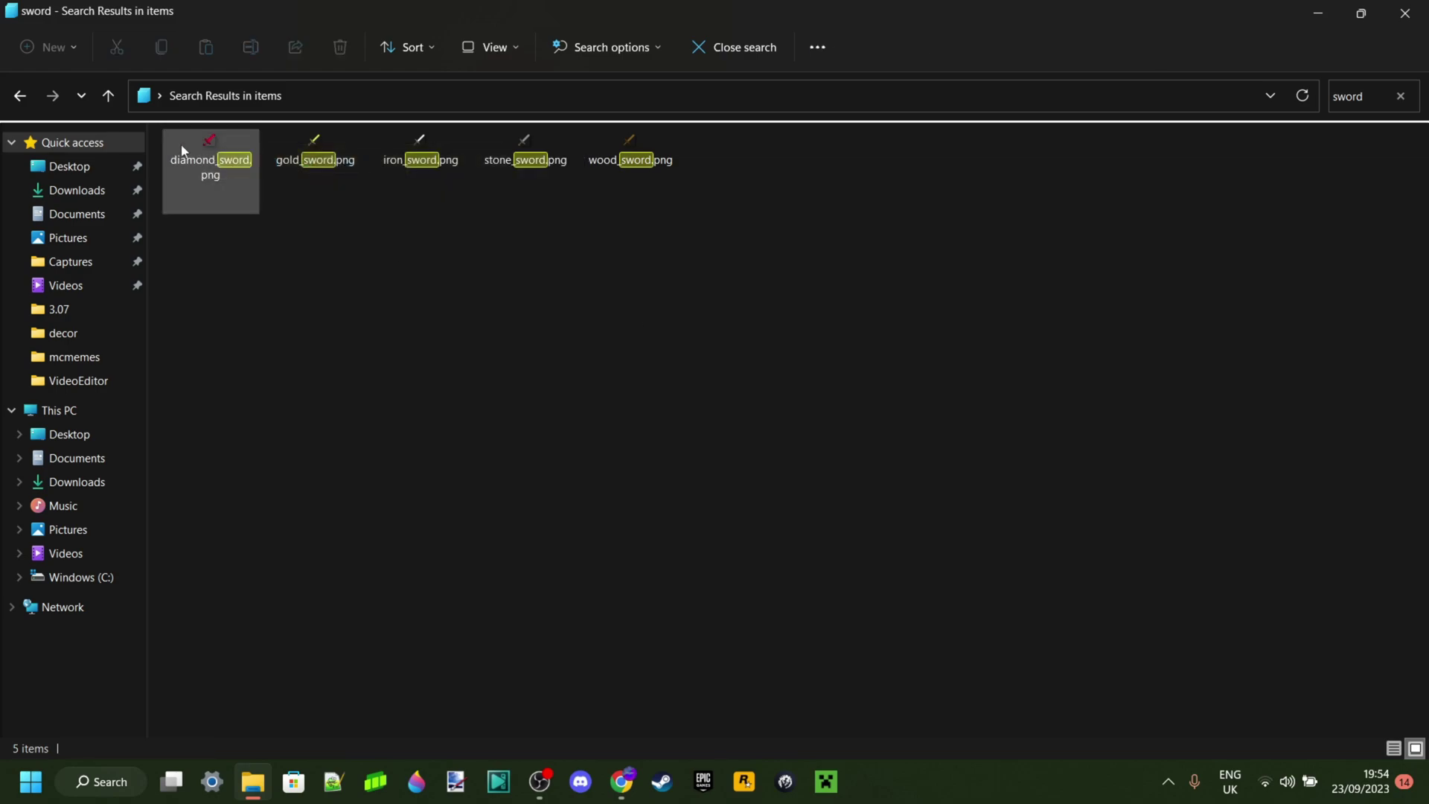
mouse_move(209, 166)
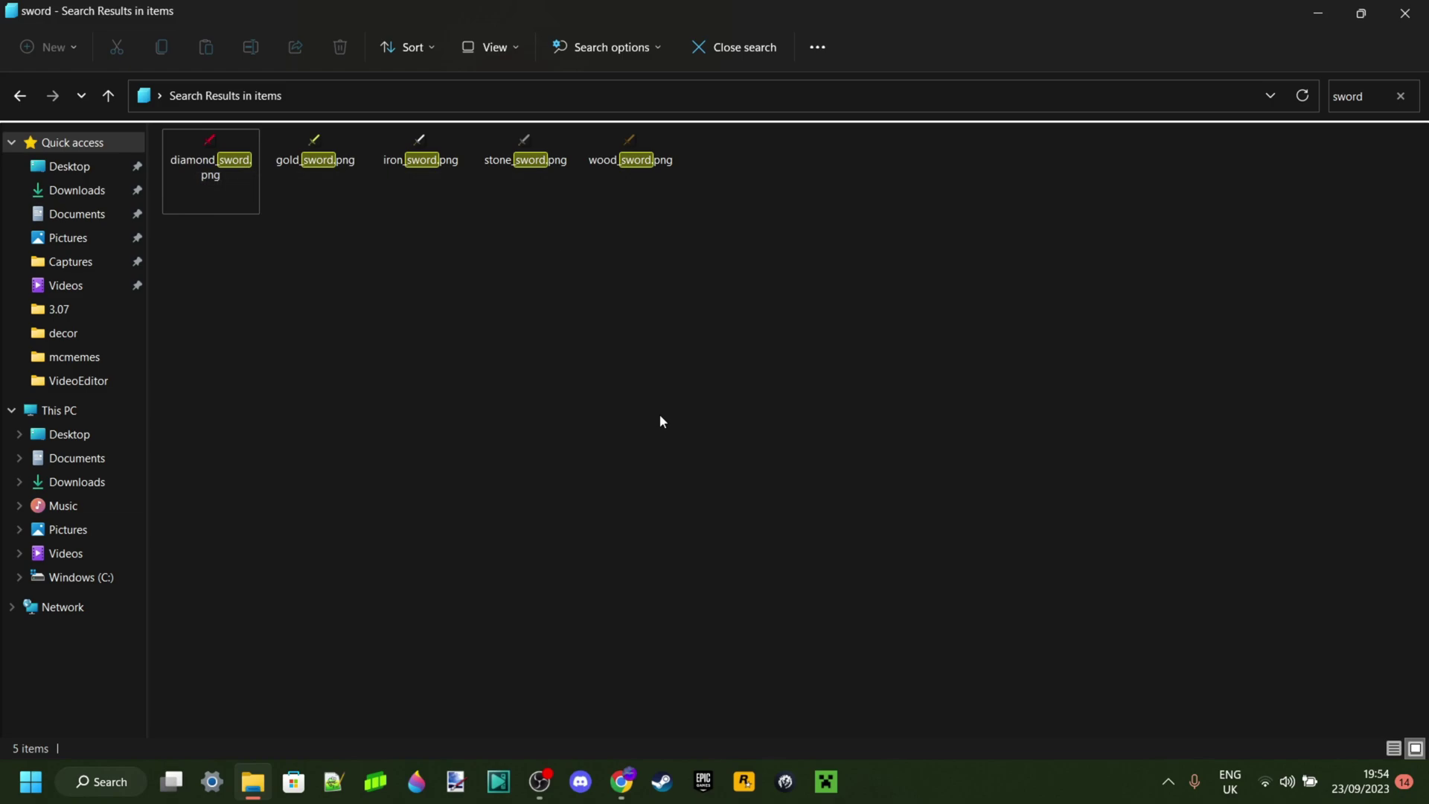
- Shorten the blade in gold_sword.png using Paint 3D by moving its 6 × 6 px tip section diagonally toward the hilt, and save the file
right_click(319, 152)
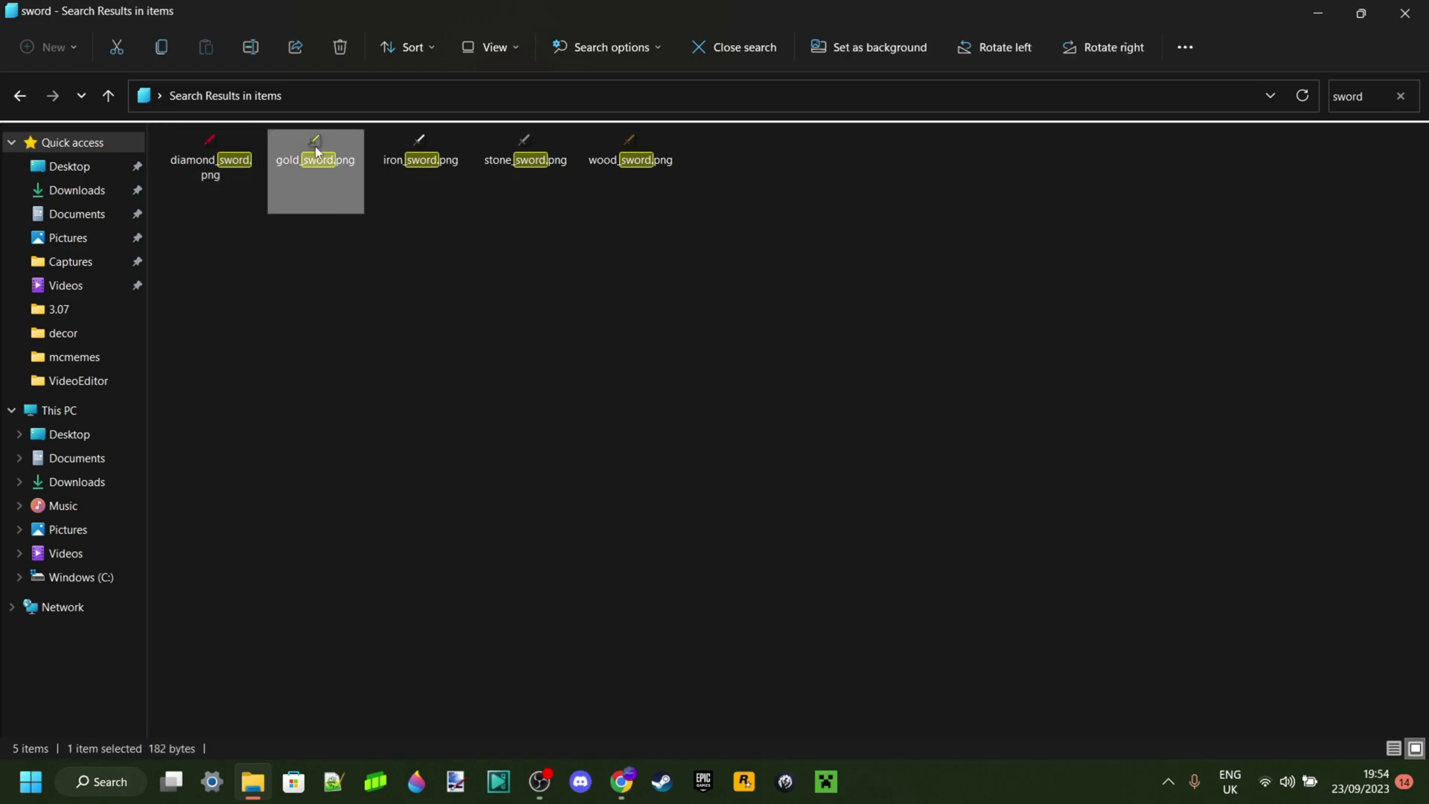
mouse_move(575, 240)
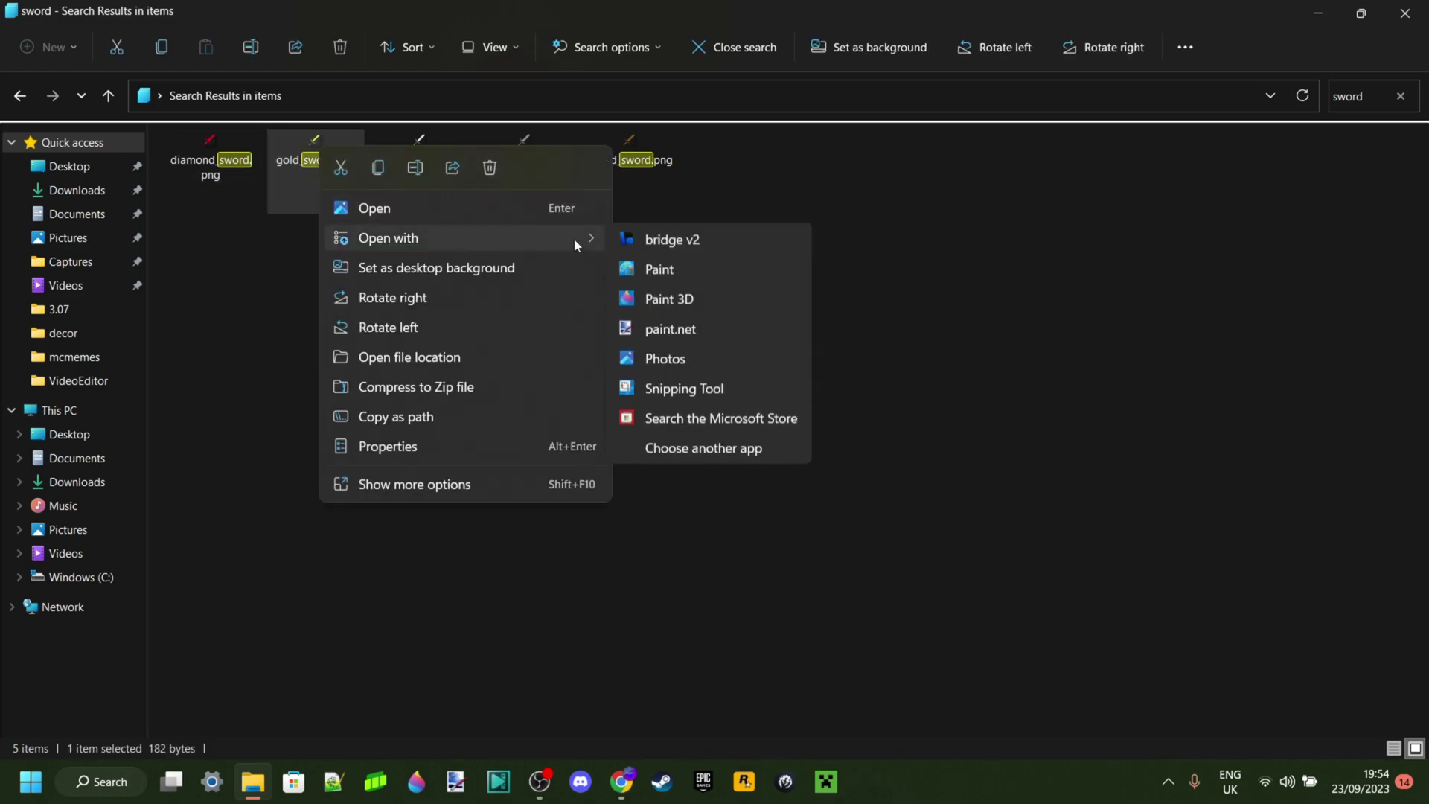
click(677, 297)
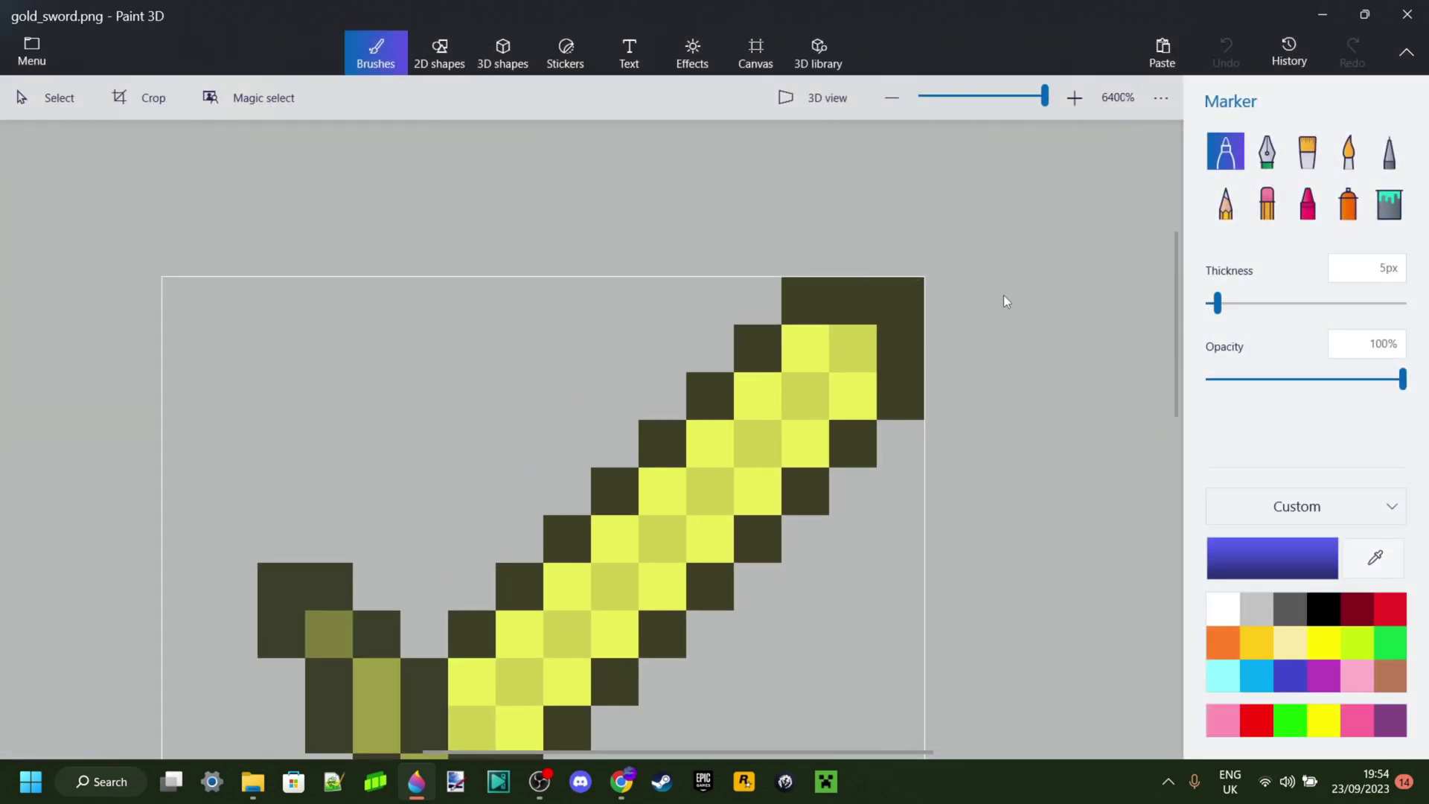
click(1262, 205)
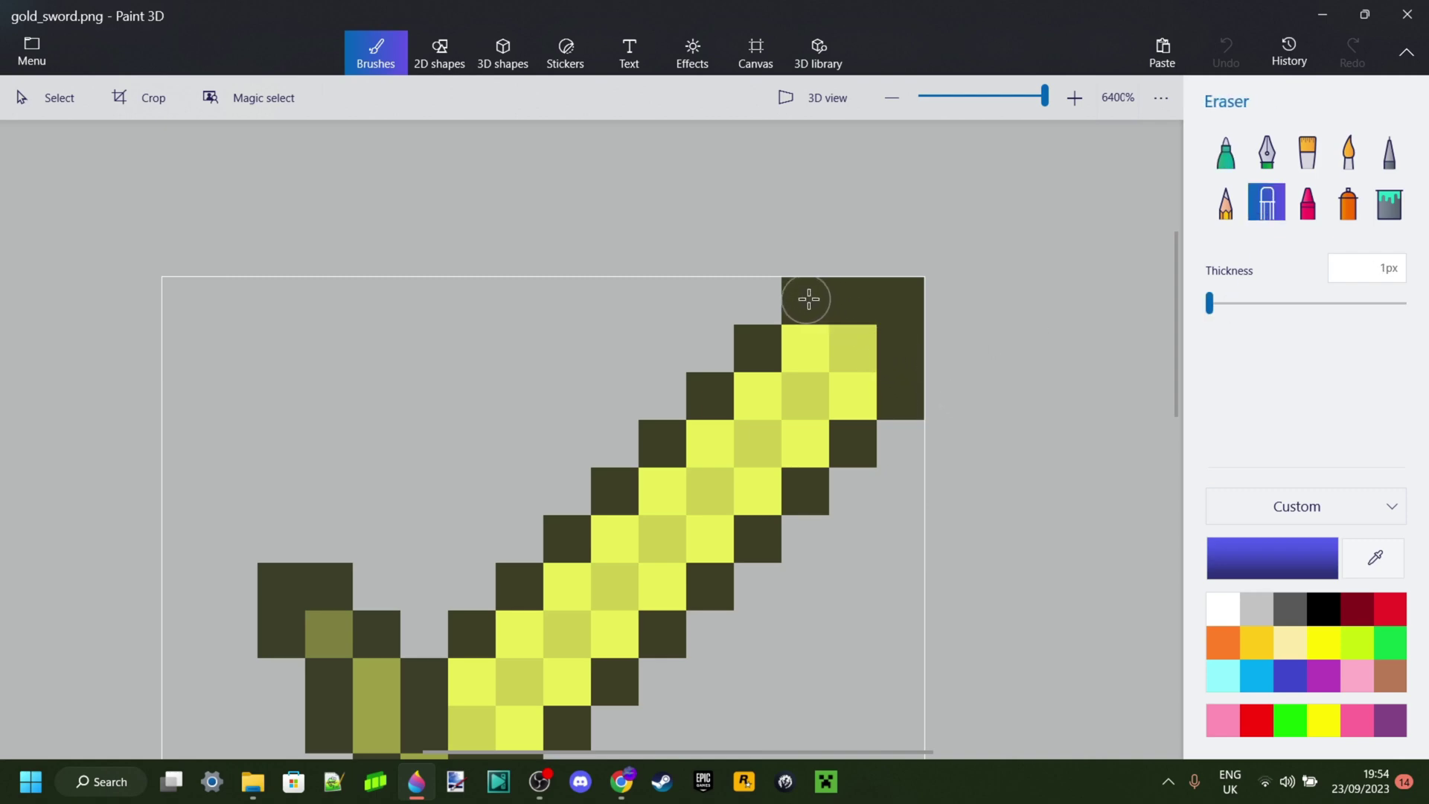
click(44, 98)
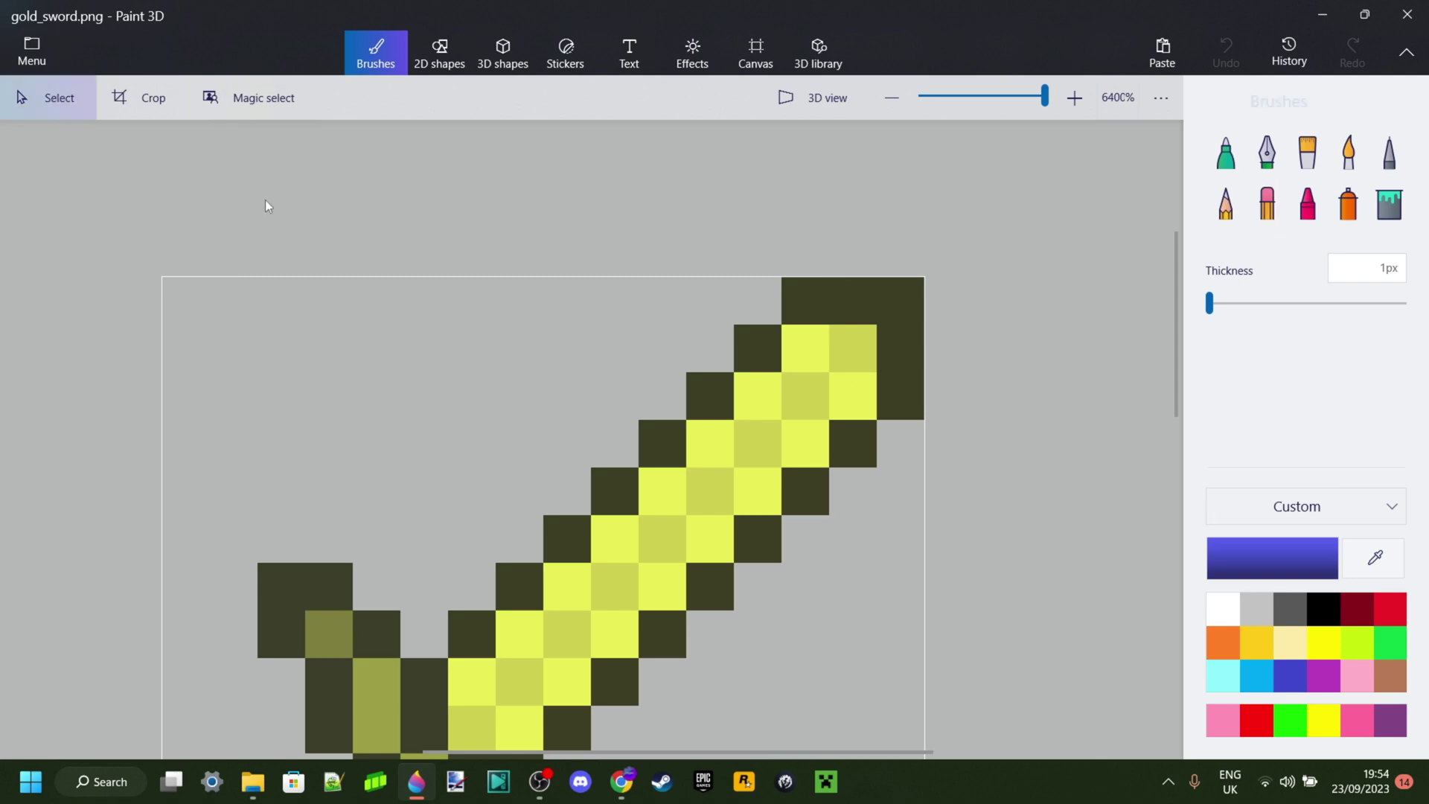
drag(661, 323, 907, 555)
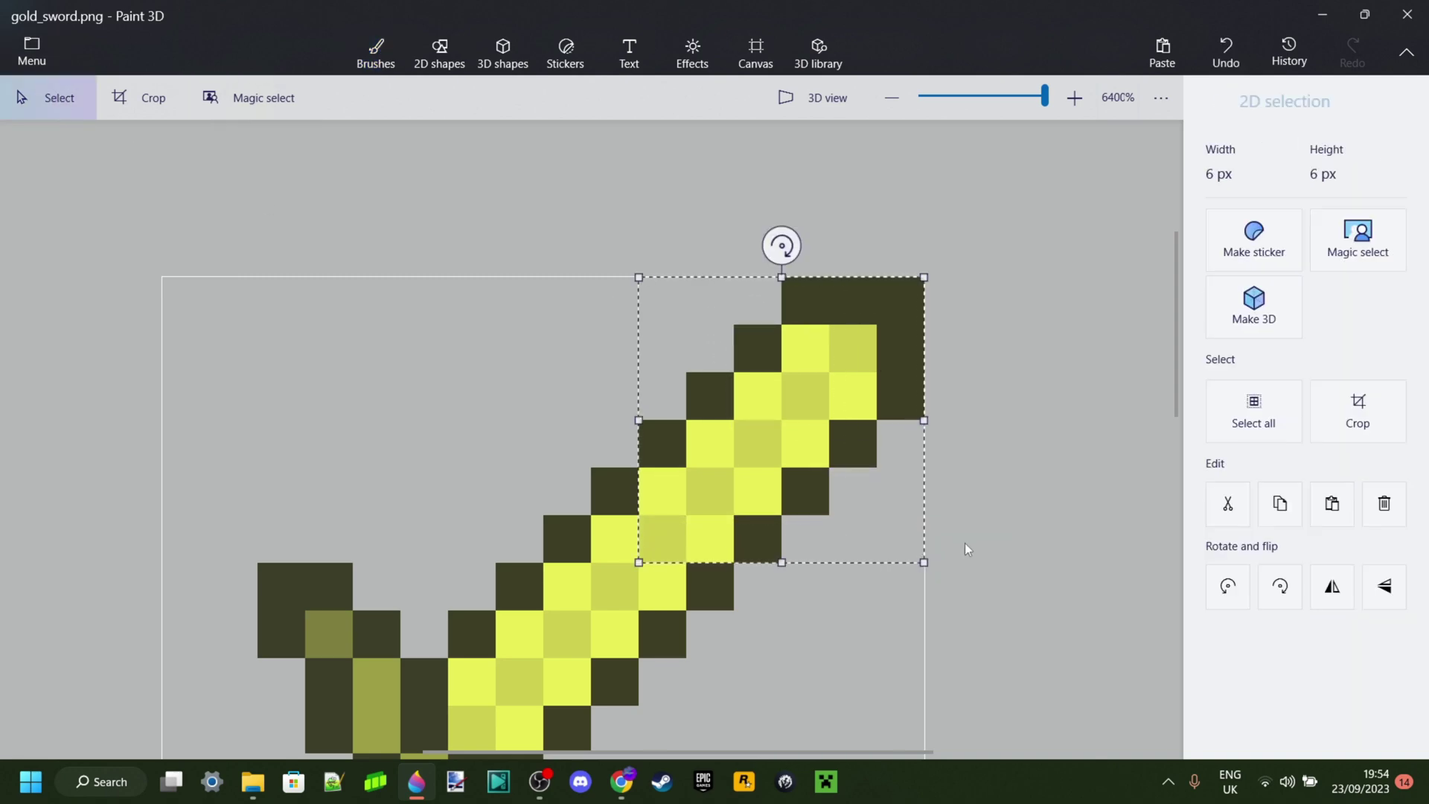
scroll(945, 513, down, 2)
drag(720, 412, 625, 507)
click(920, 506)
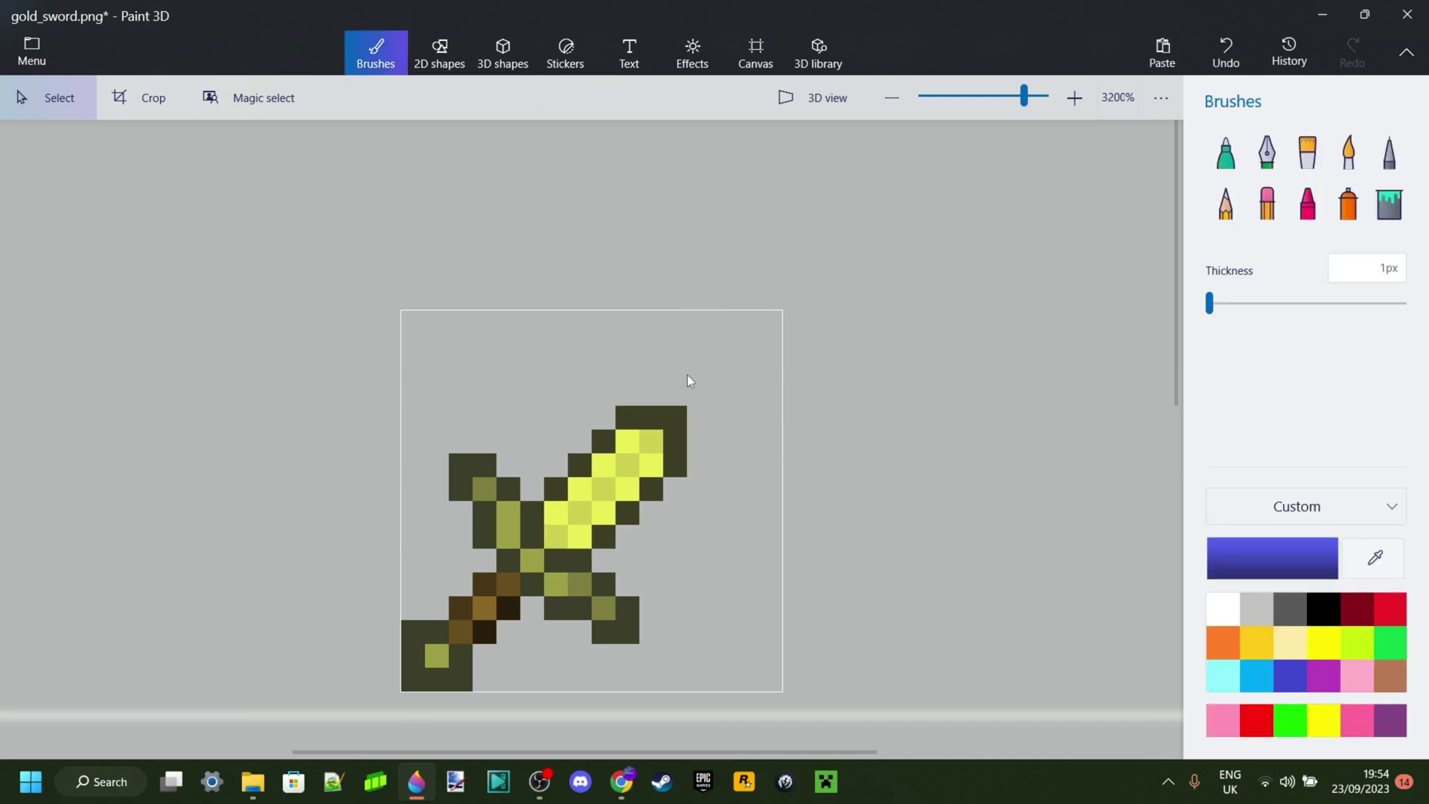
key(ctrl+s)
- Check the canvas size settings of gold_sword.png and close Paint 3D
click(754, 54)
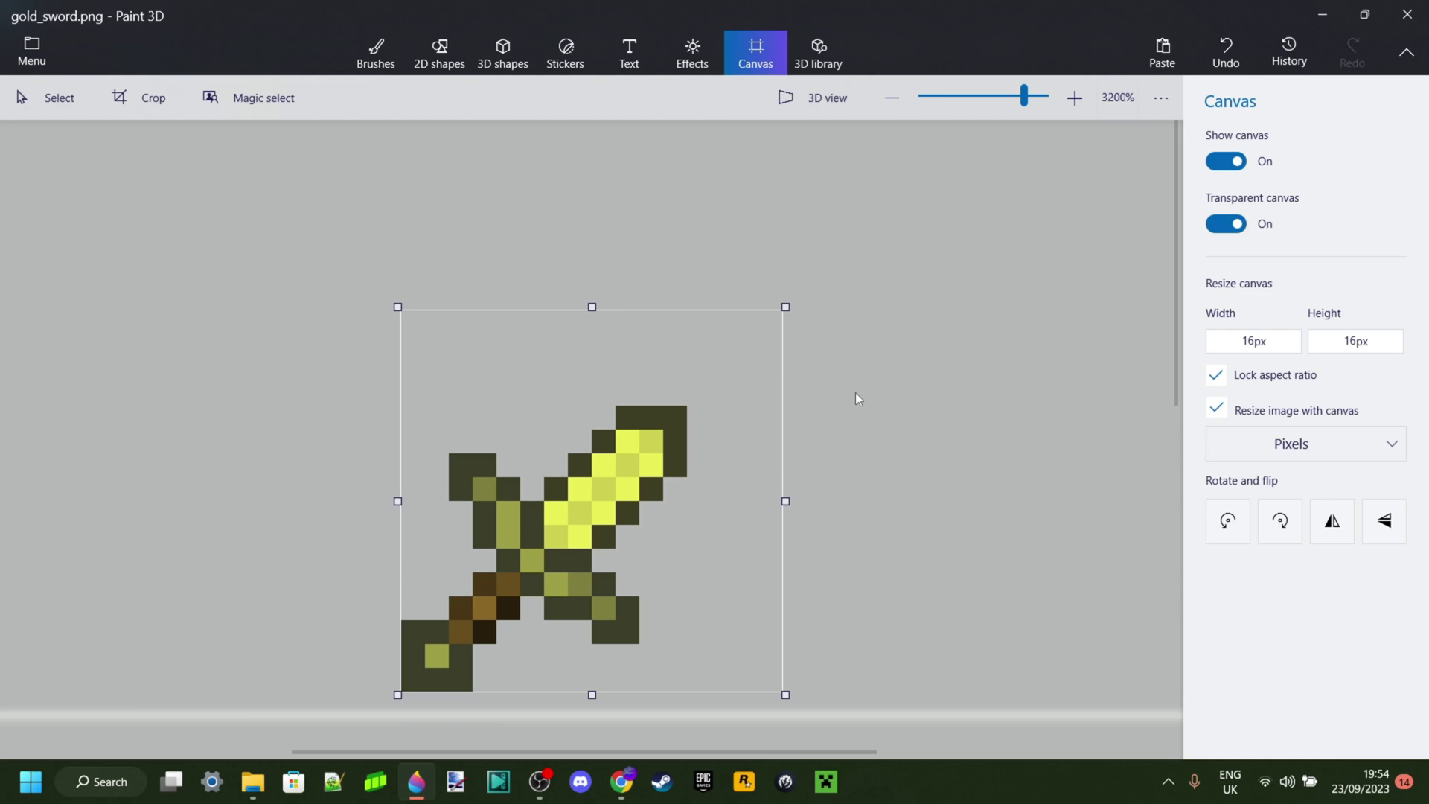
key(alt+F4)
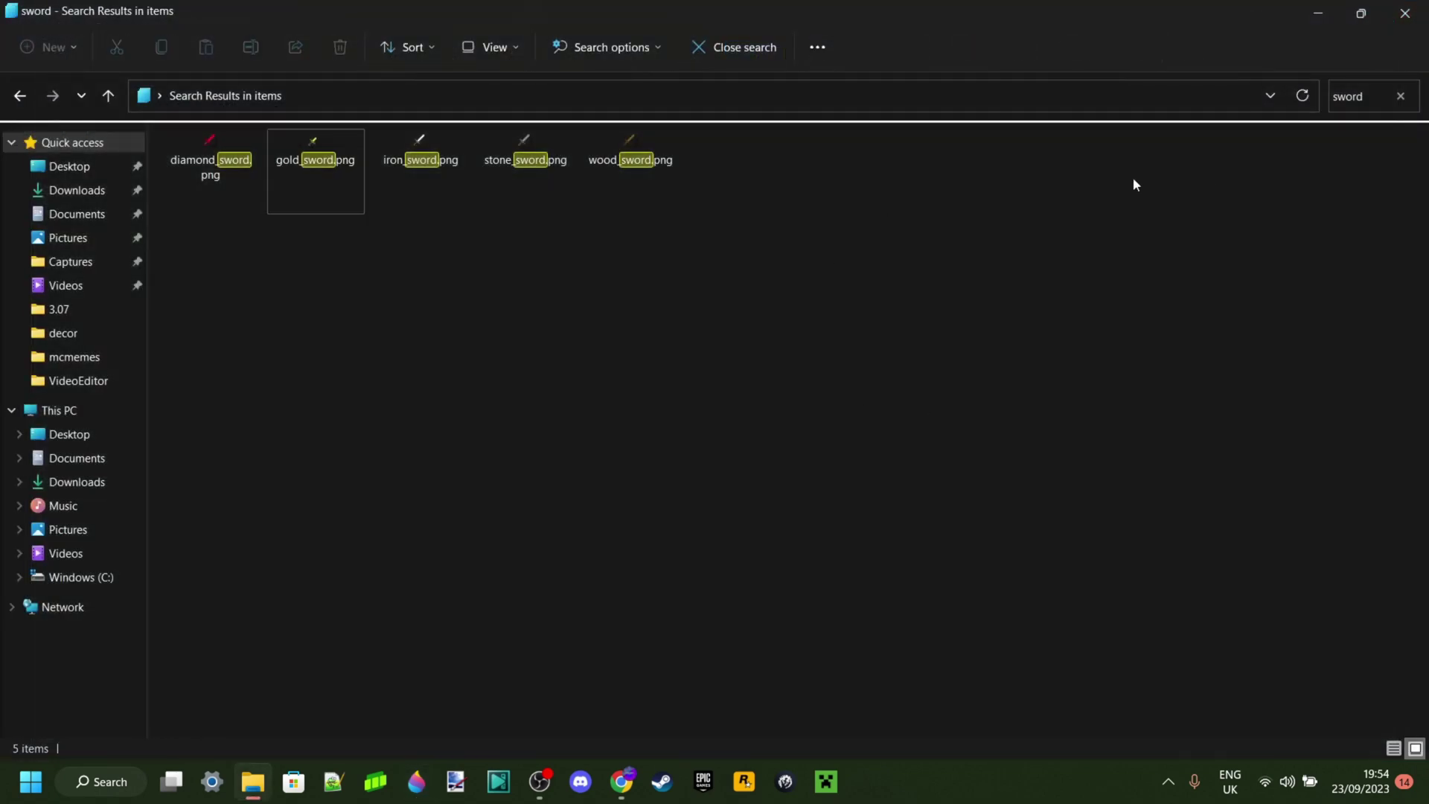
- Return to the full items folder and view bow_standby.png enlarged in the image viewer
click(20, 95)
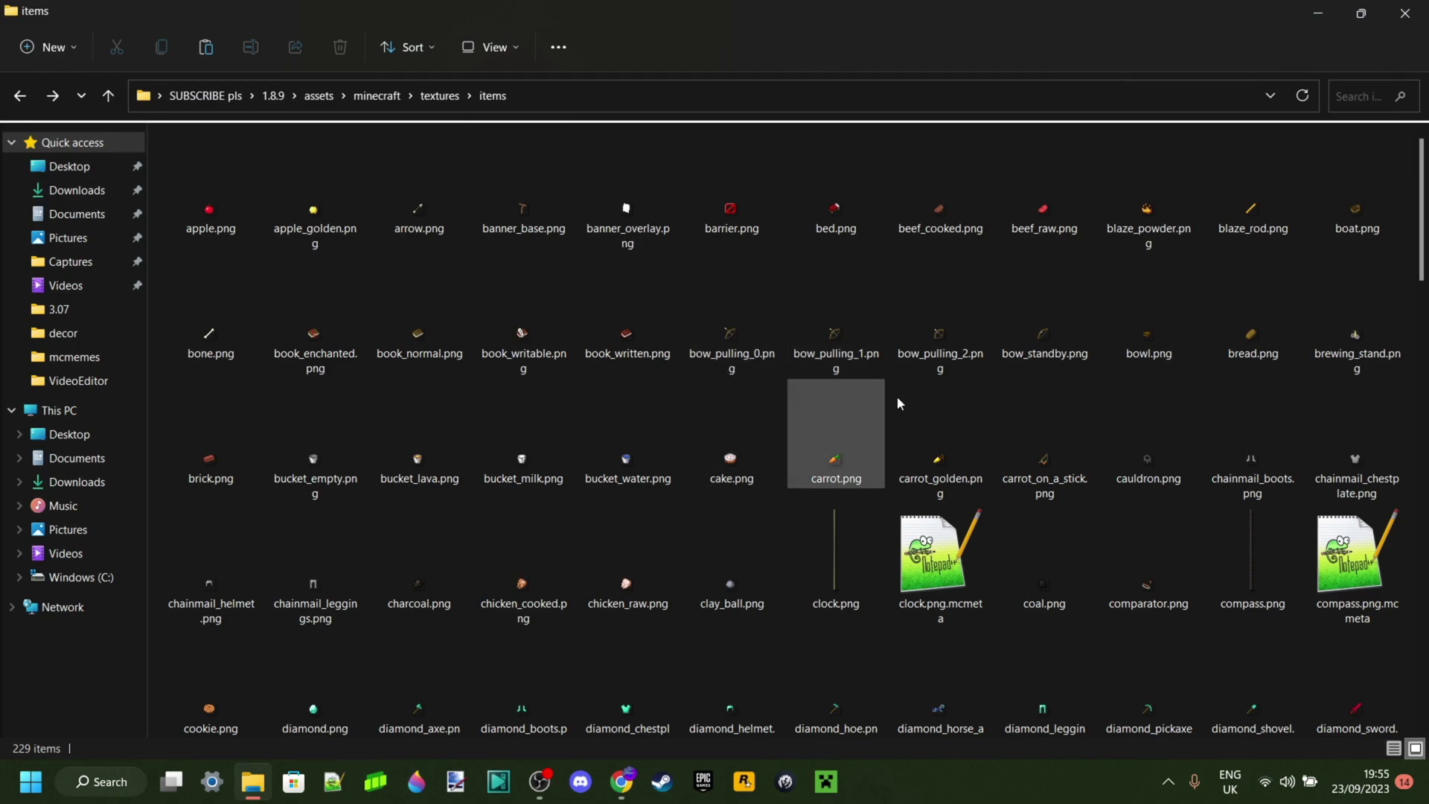
double_click(1046, 337)
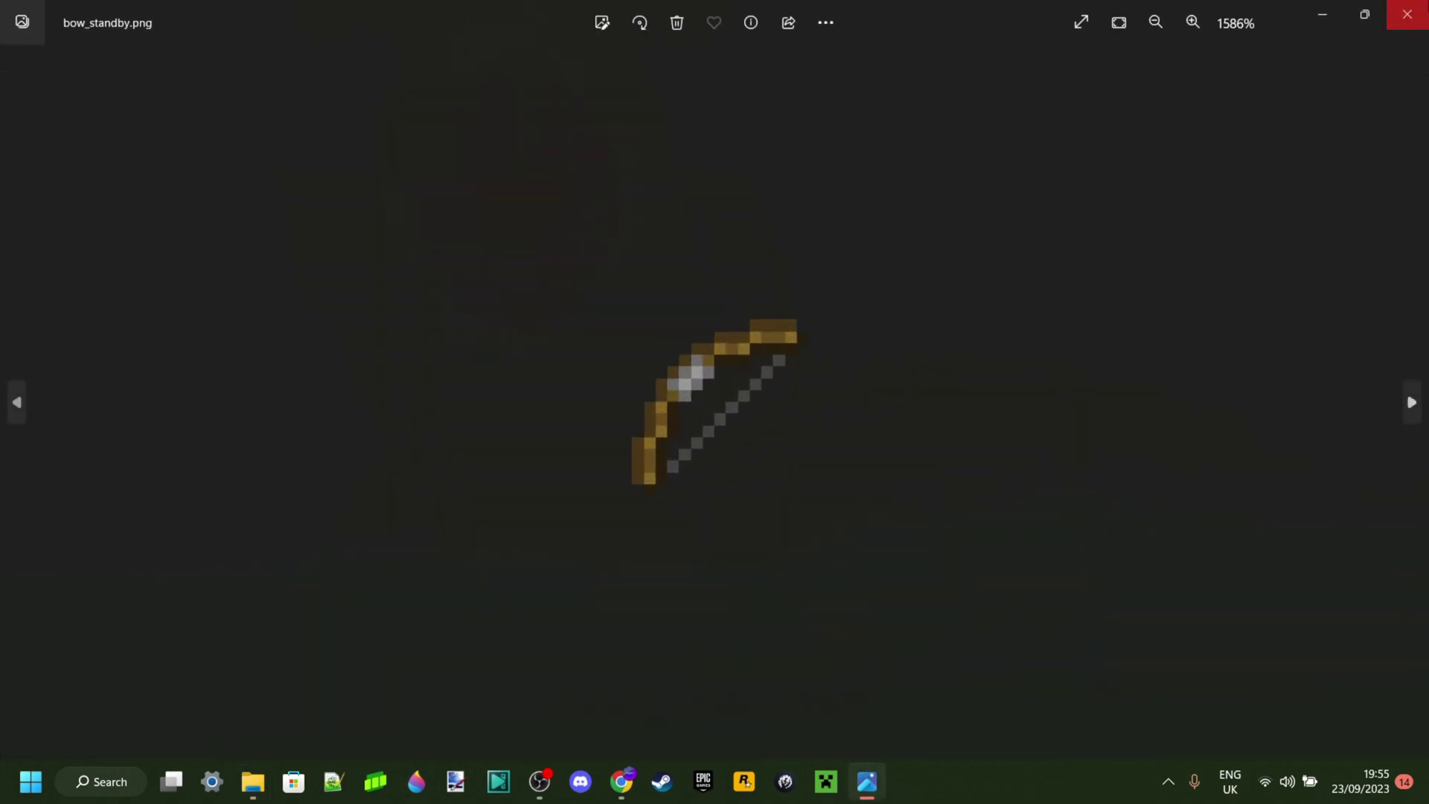
- Search the items folder in textures for helmet and view diamond_helmet.png enlarged in the image viewer
click(1406, 15)
click(439, 96)
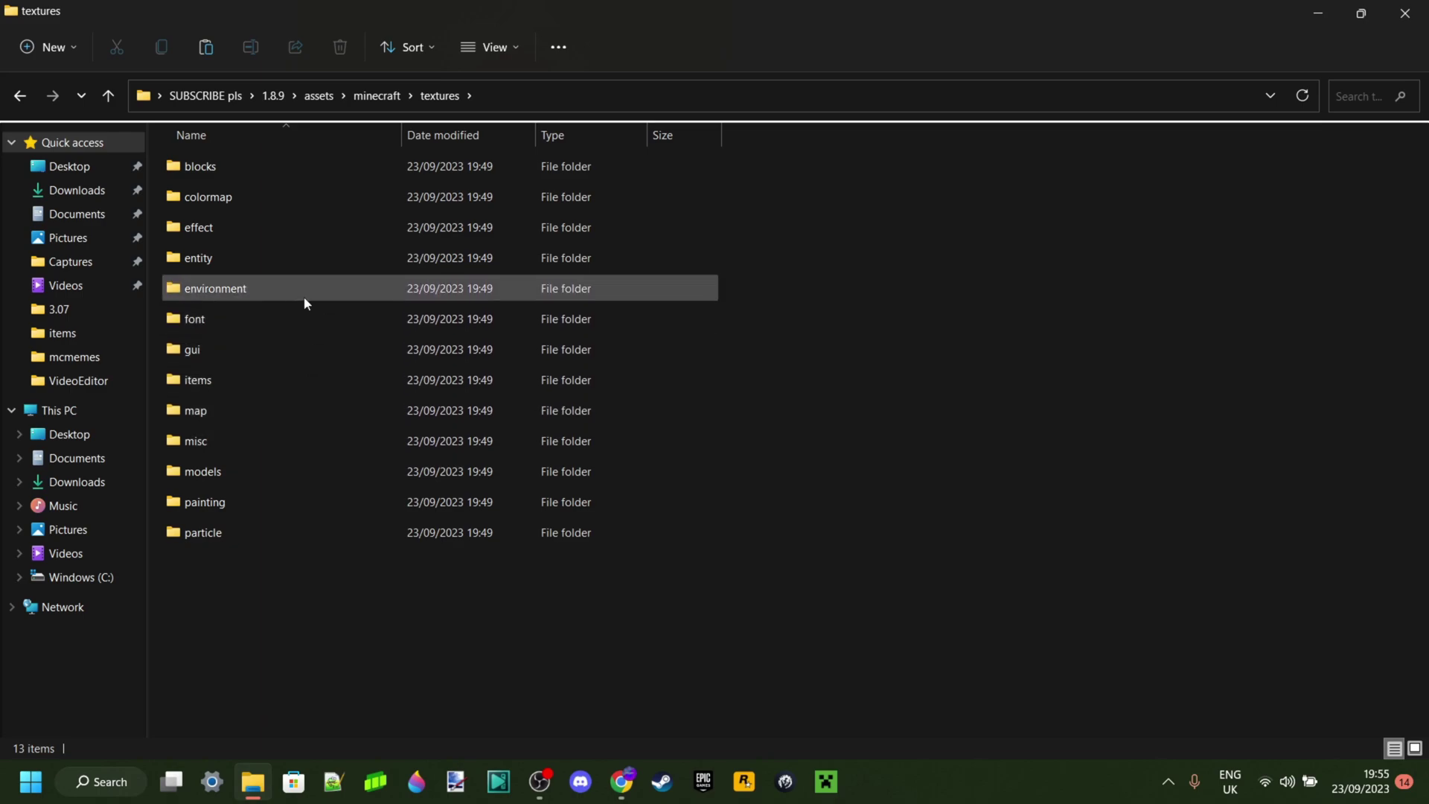
mouse_move(303, 296)
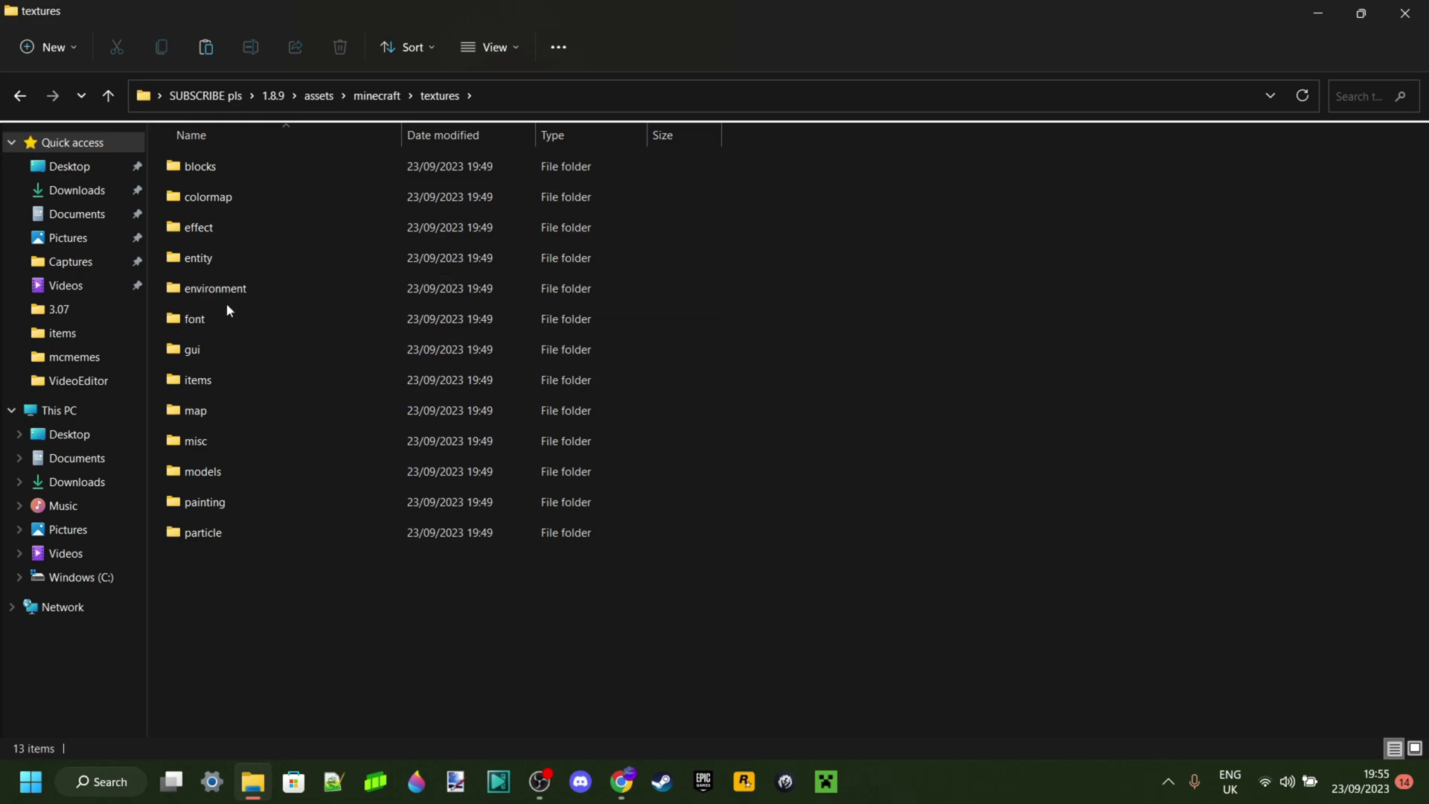
double_click(243, 380)
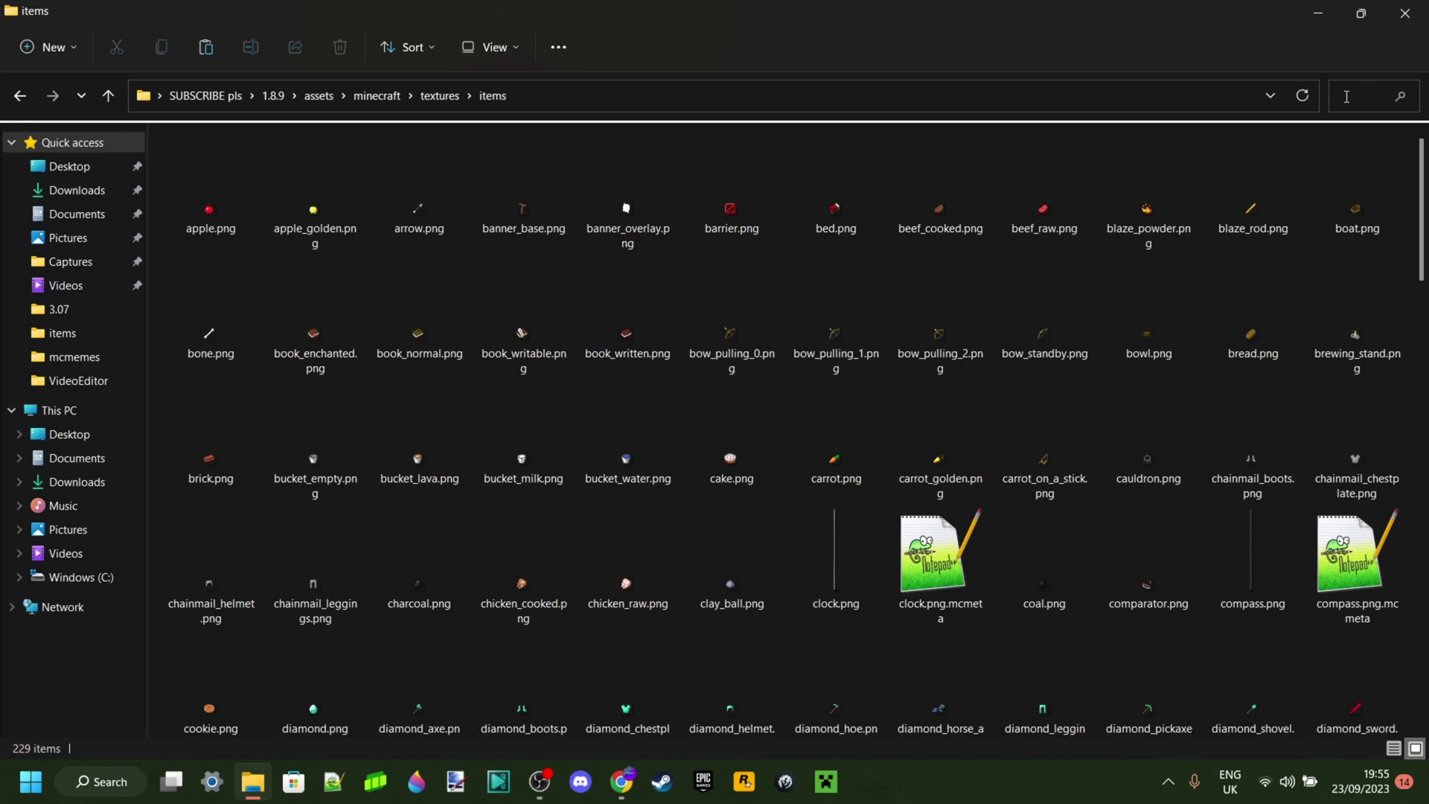
text(helmet)
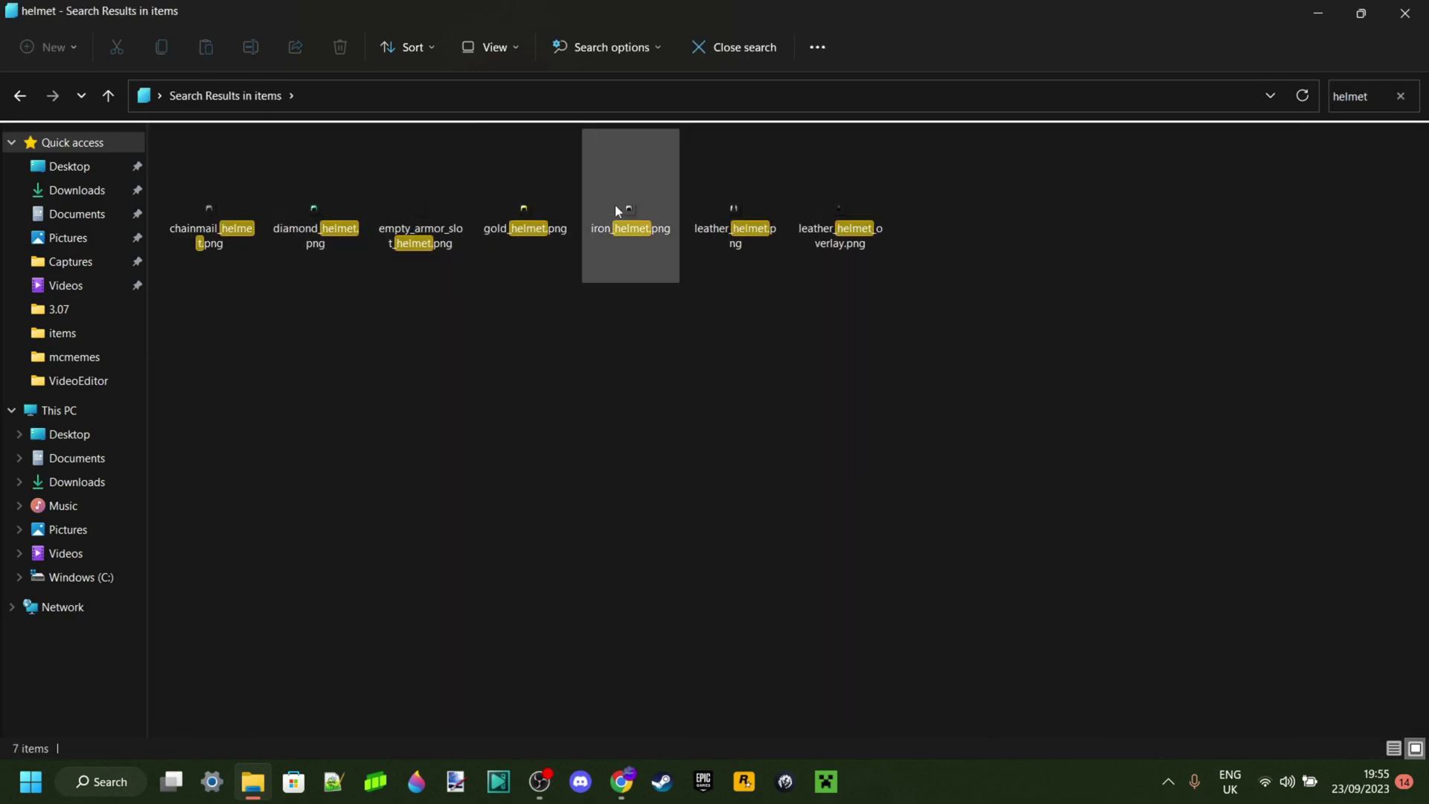
double_click(331, 207)
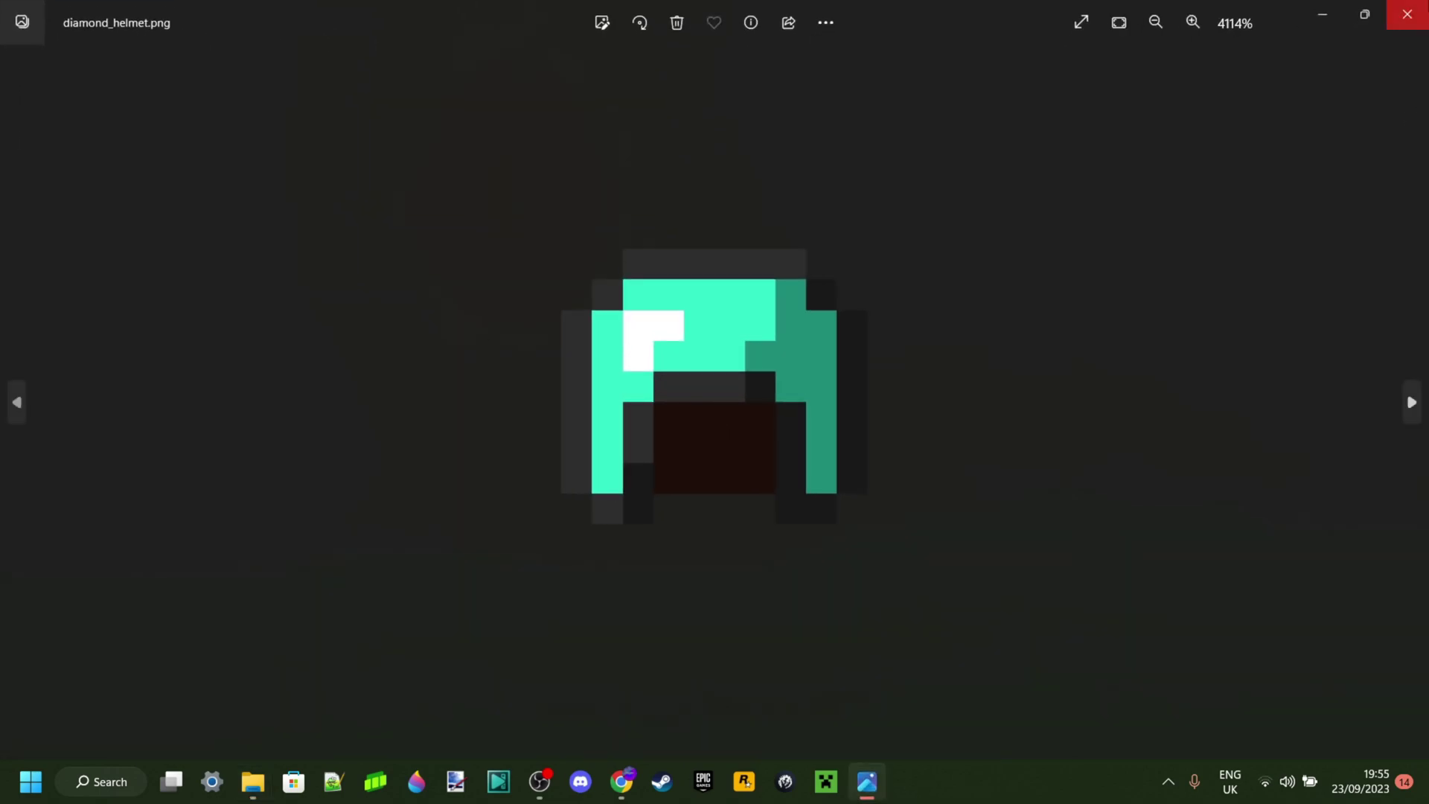
click(1406, 14)
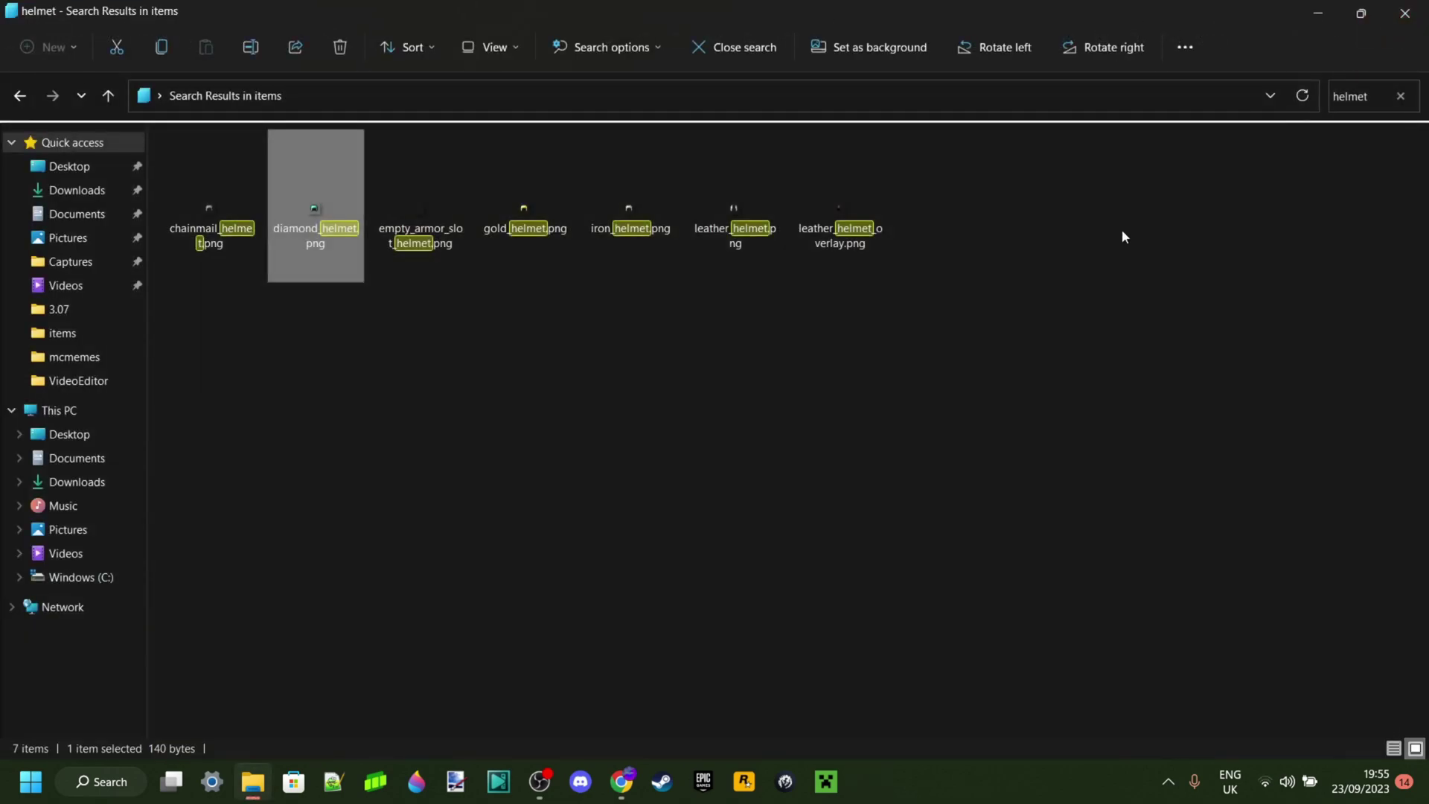
click(19, 95)
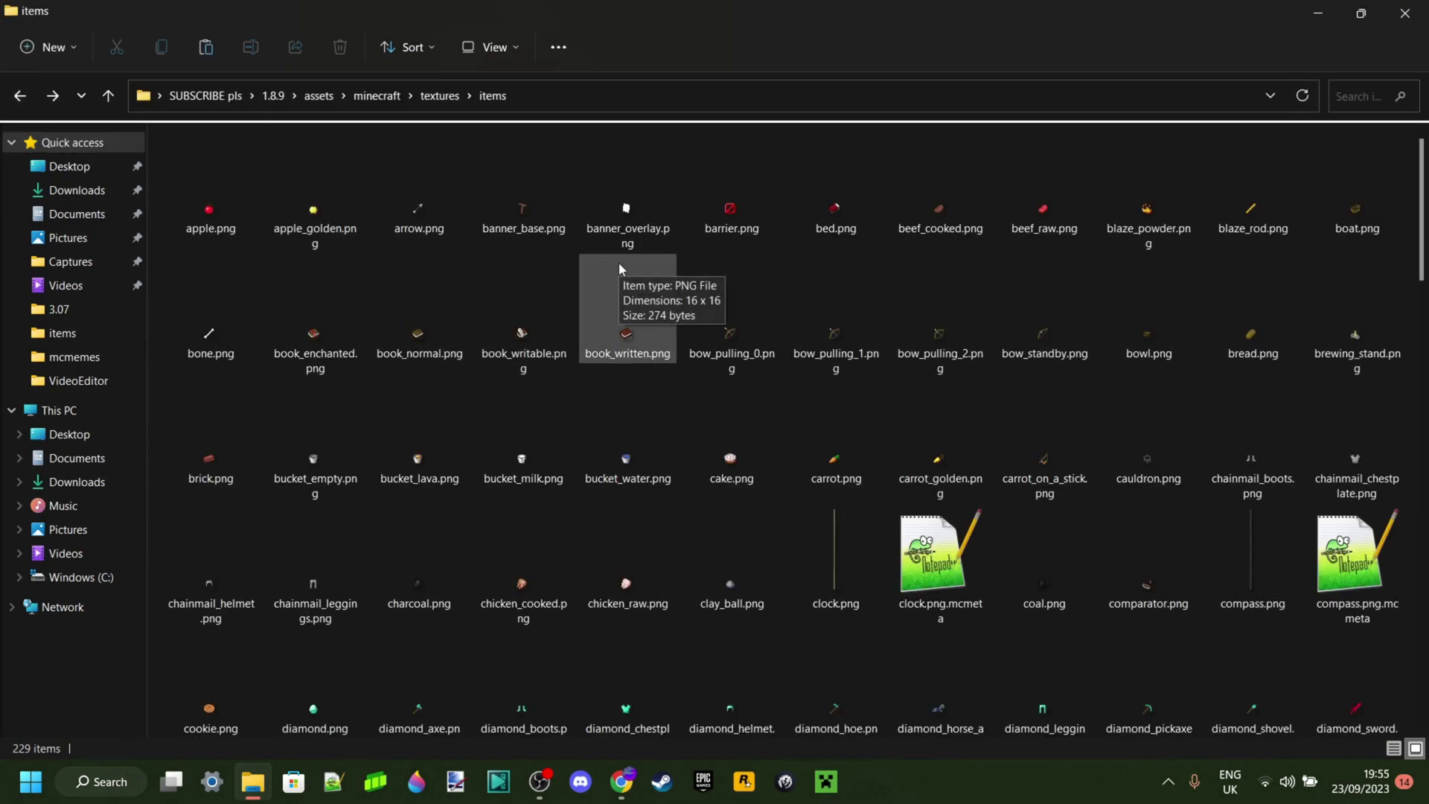
- Go to the armor folder inside textures/models and view diamond_layer_1.png enlarged in the image viewer
click(436, 95)
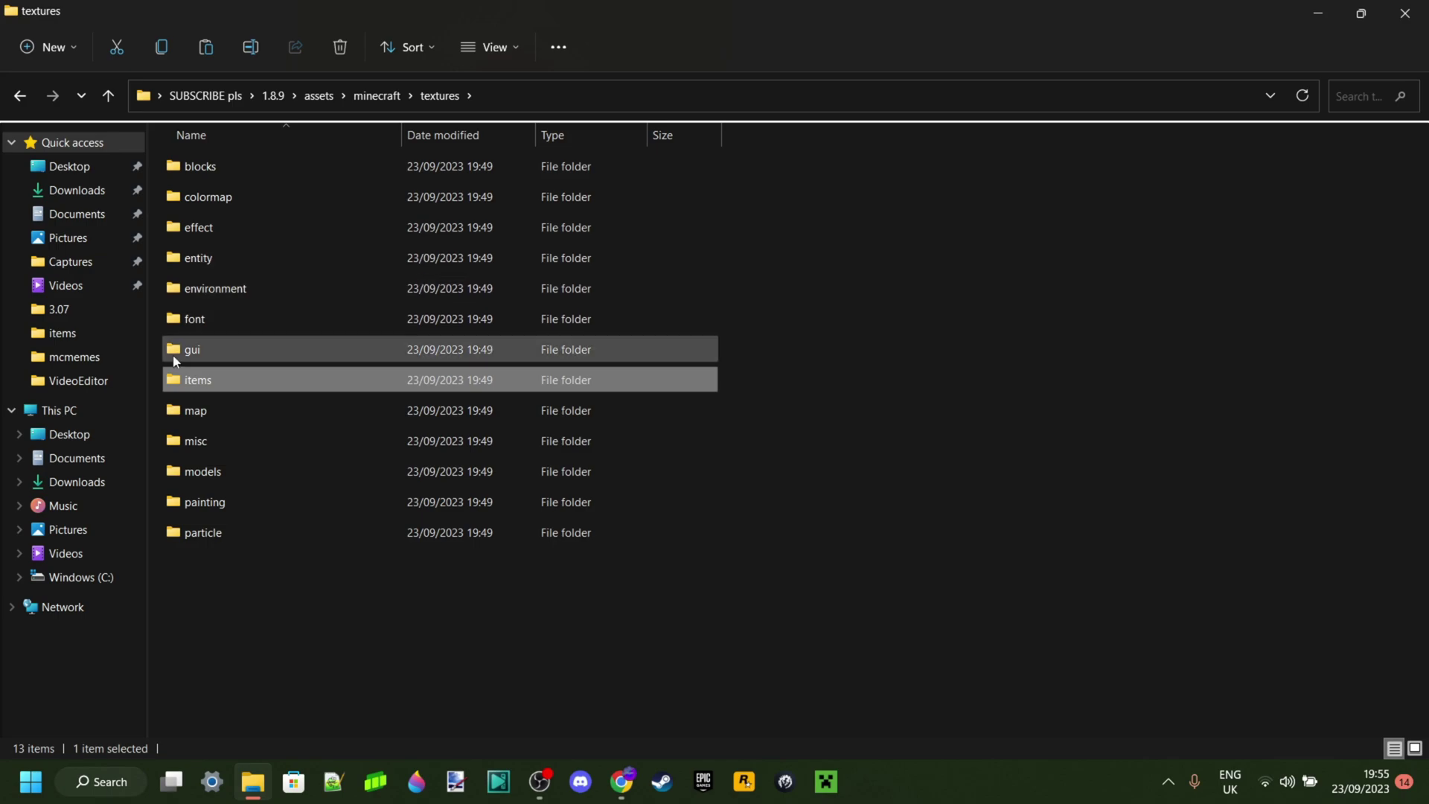
double_click(211, 476)
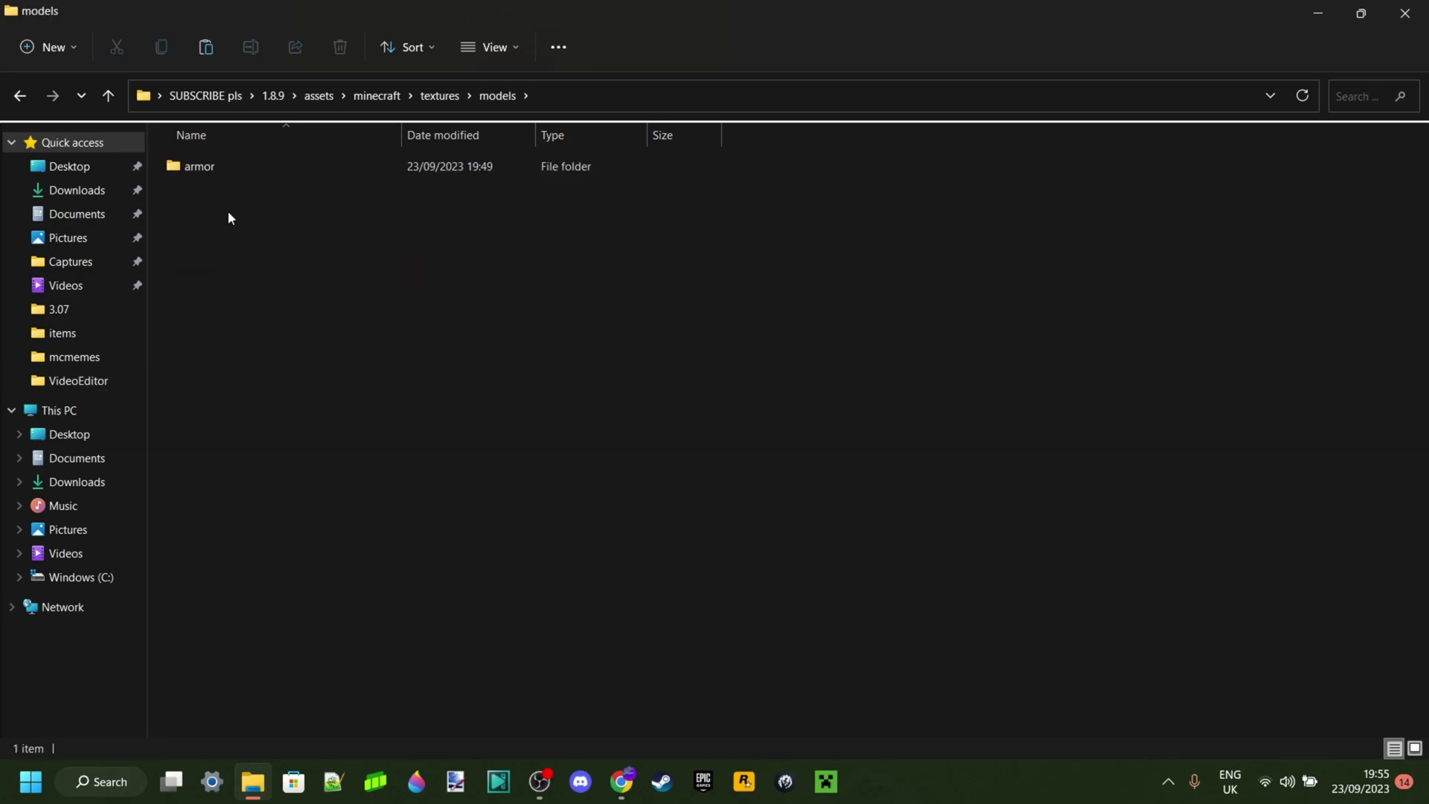
double_click(221, 170)
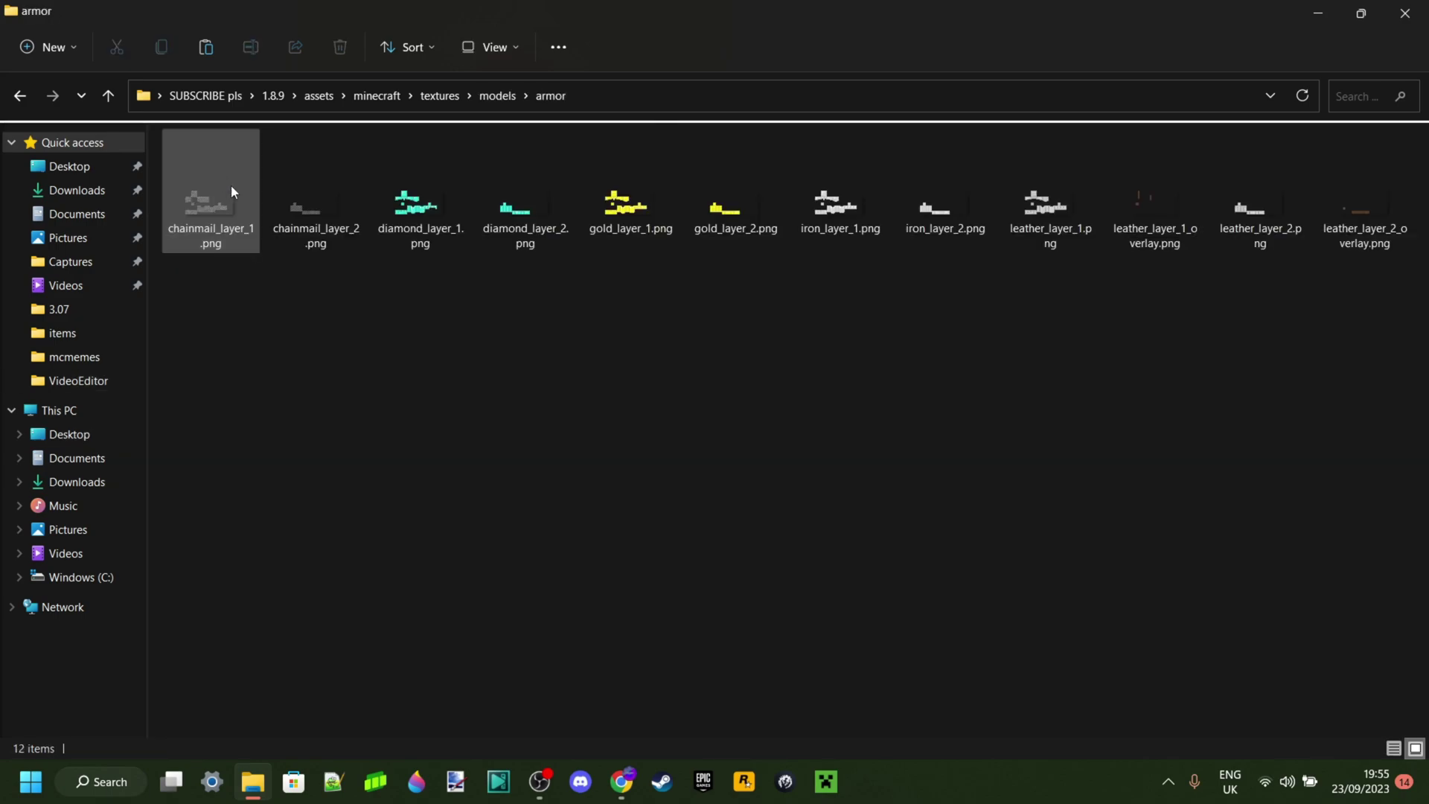
double_click(431, 207)
scroll(668, 397, up, 5)
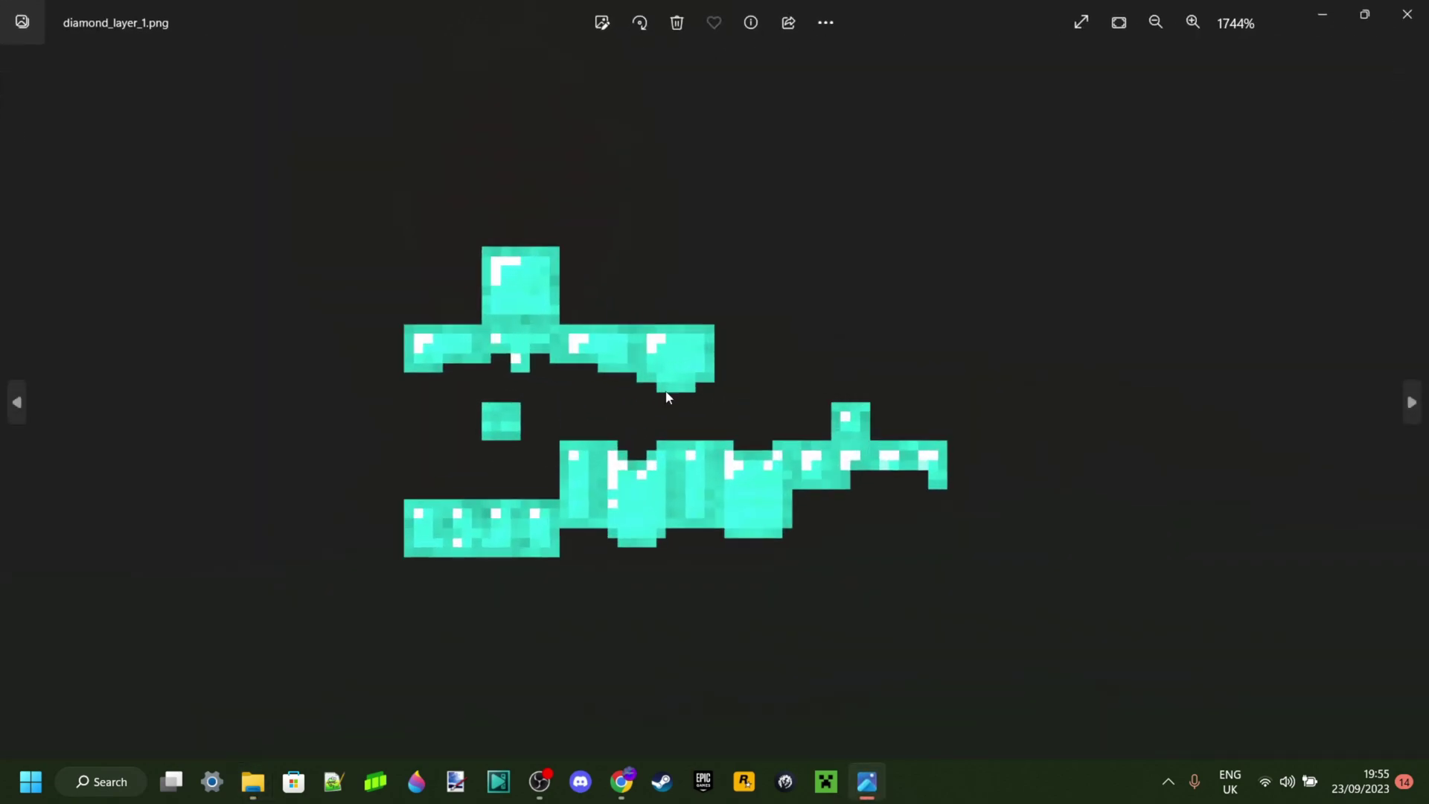
scroll(668, 397, down, 5)
click(1406, 13)
- Paint two red 5 px marker dots on the wide body sections of diamond_layer_1.png in Paint 3D and save the file
right_click(429, 198)
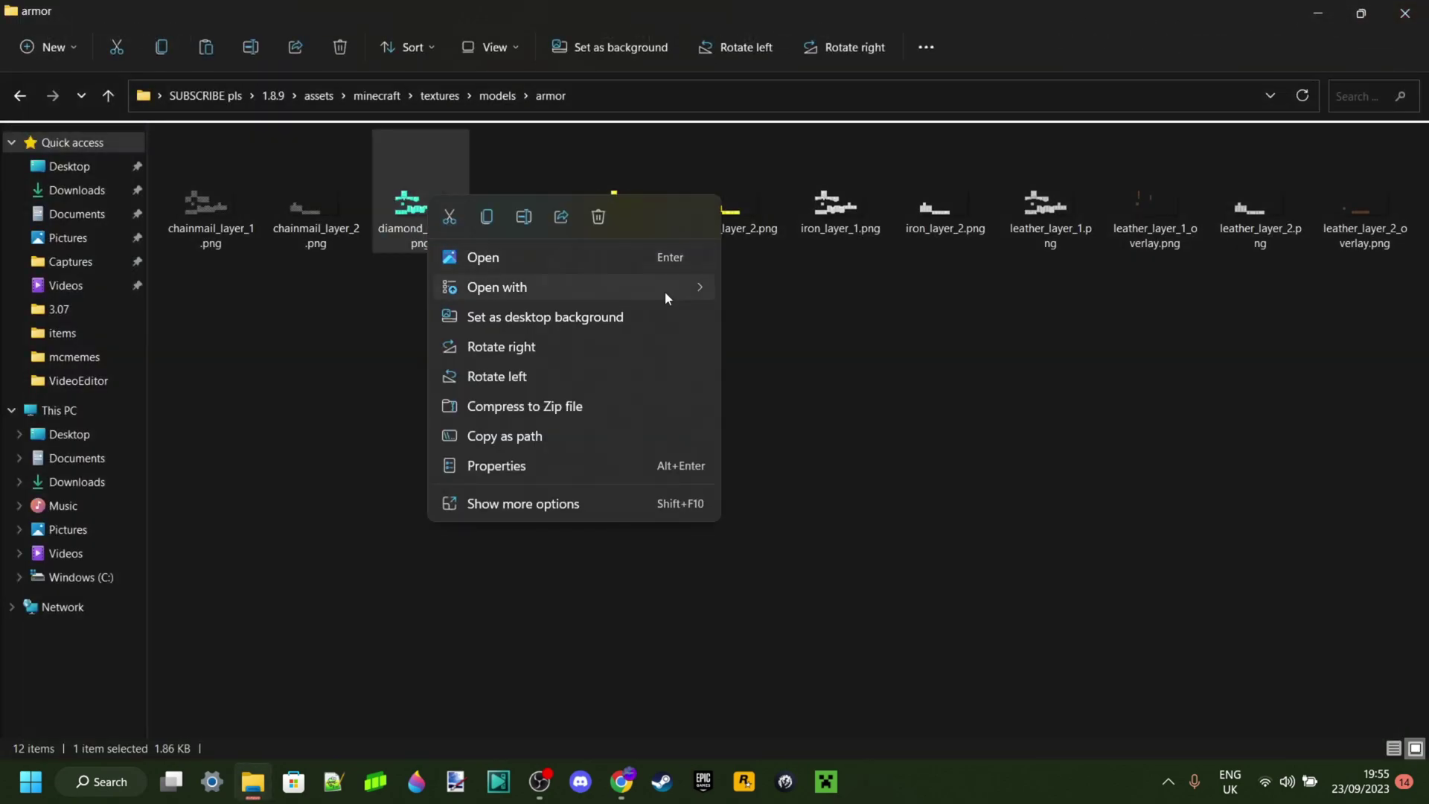
mouse_move(700, 296)
click(789, 341)
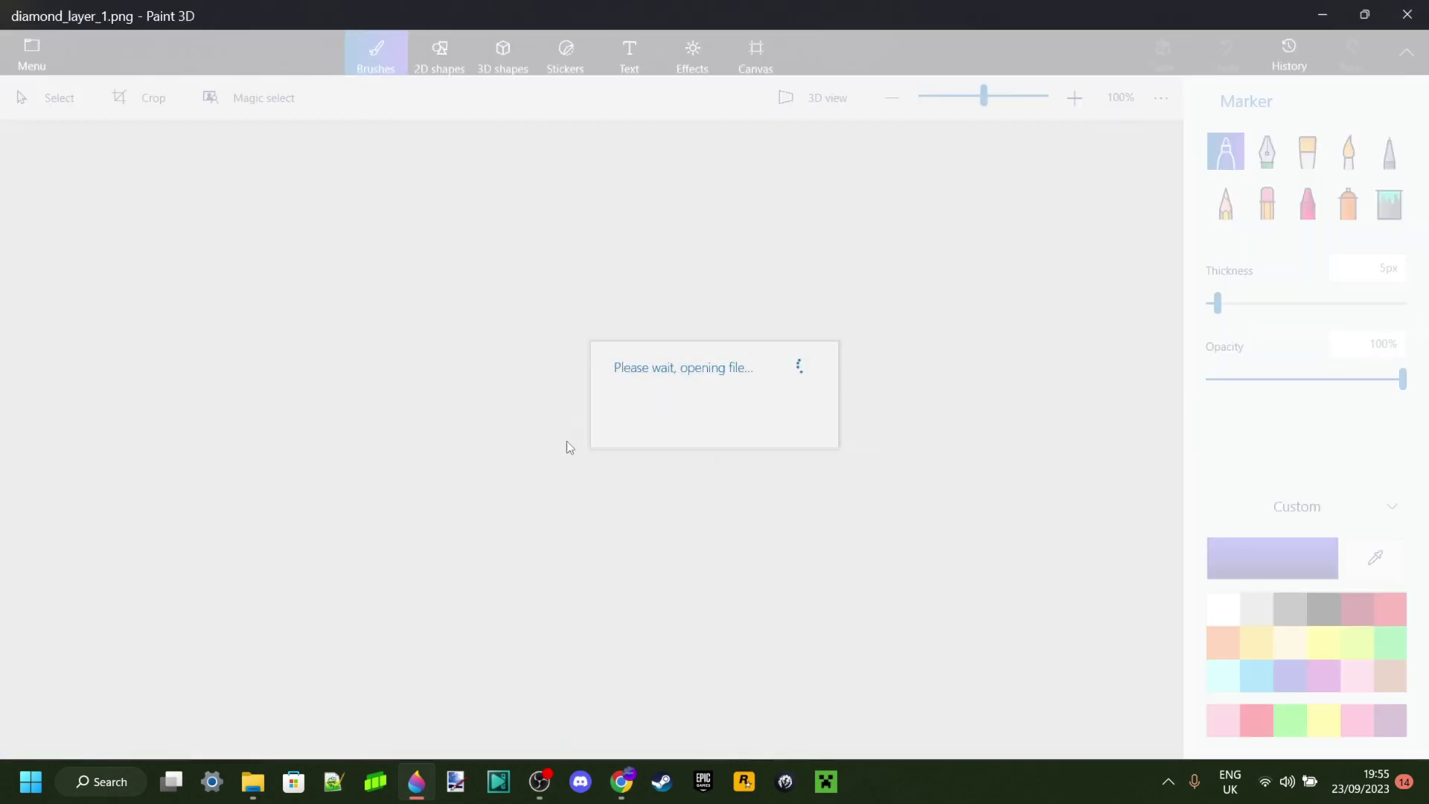
scroll(476, 493, up, 10)
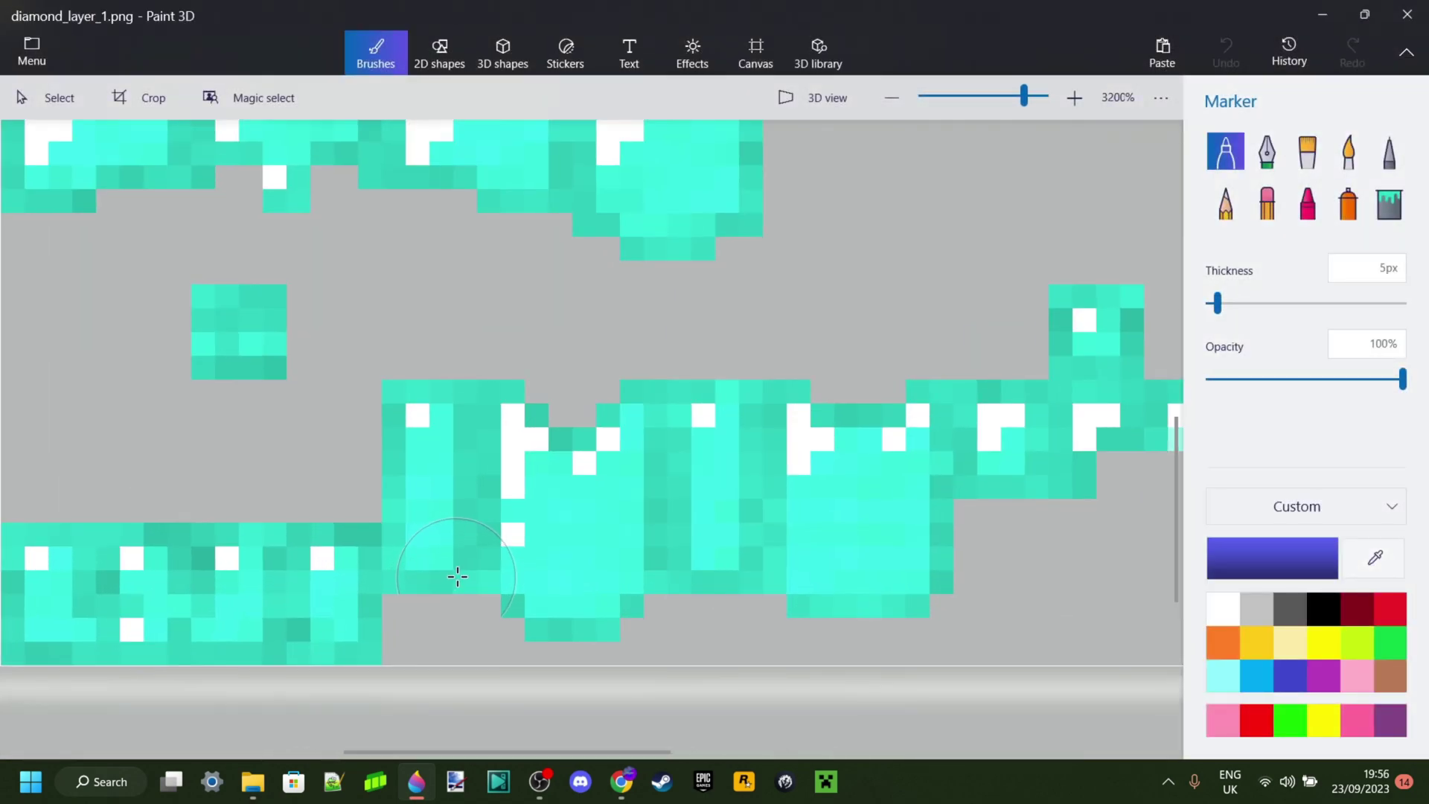
click(1390, 609)
click(855, 504)
scroll(933, 467, down, 3)
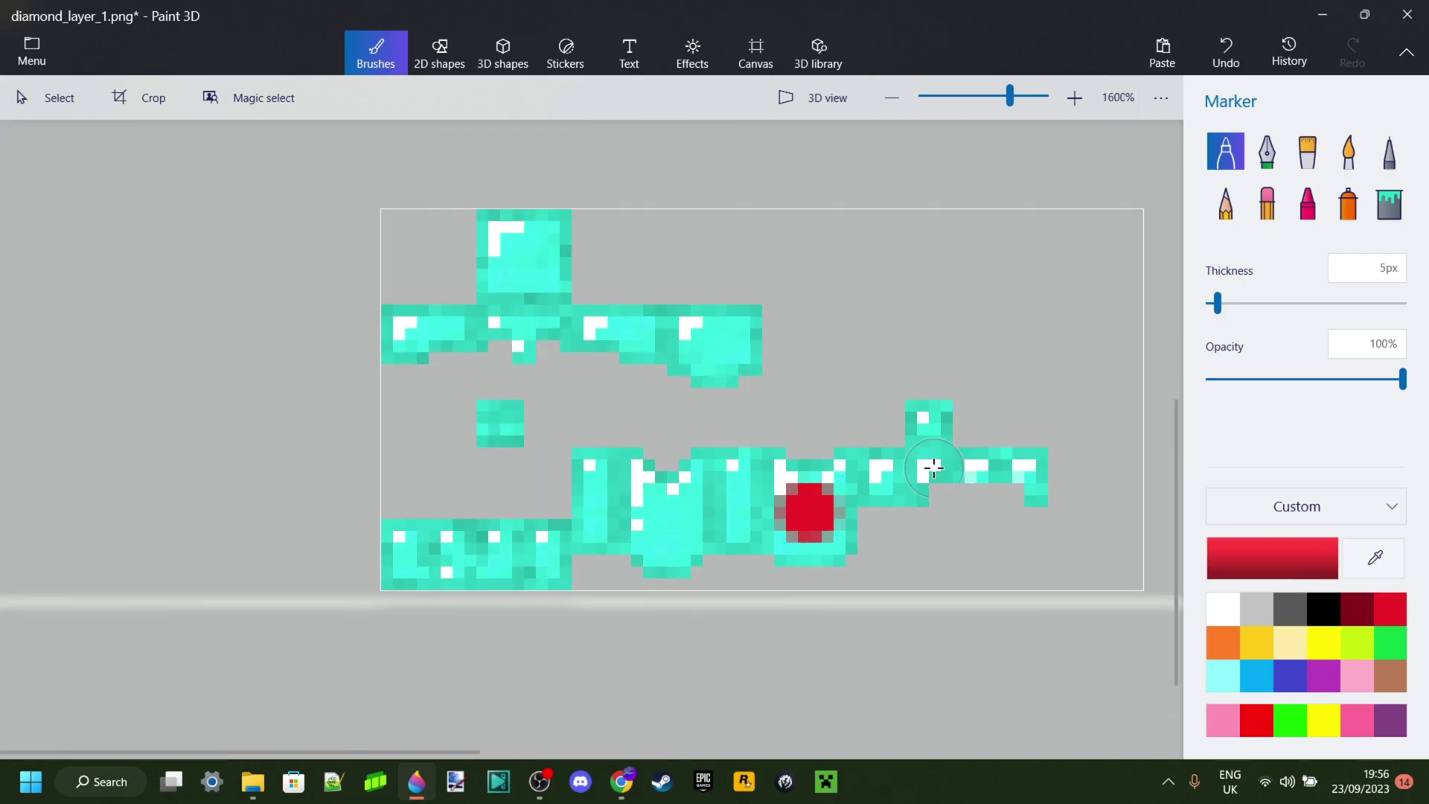
click(665, 525)
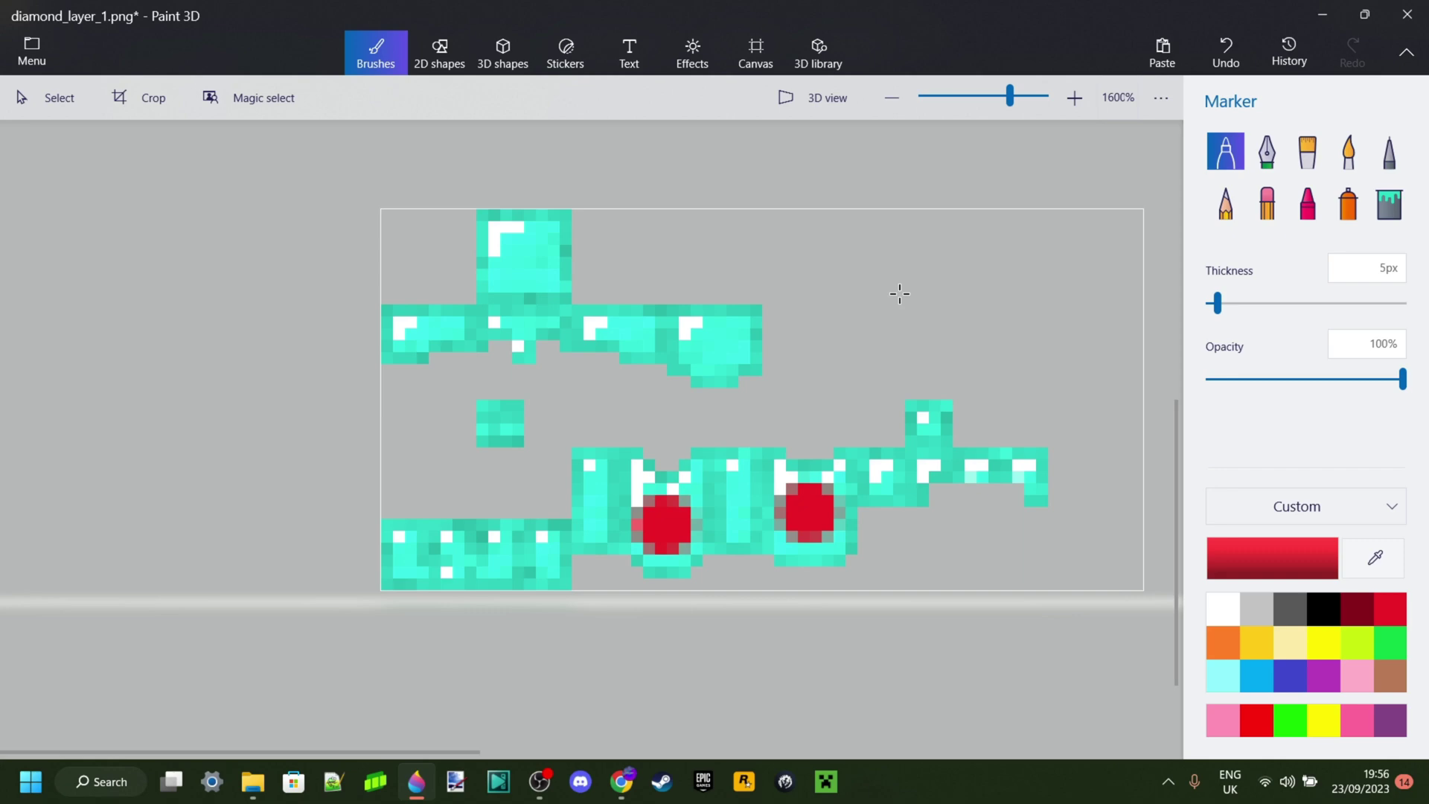
key(ctrl+s)
click(1406, 14)
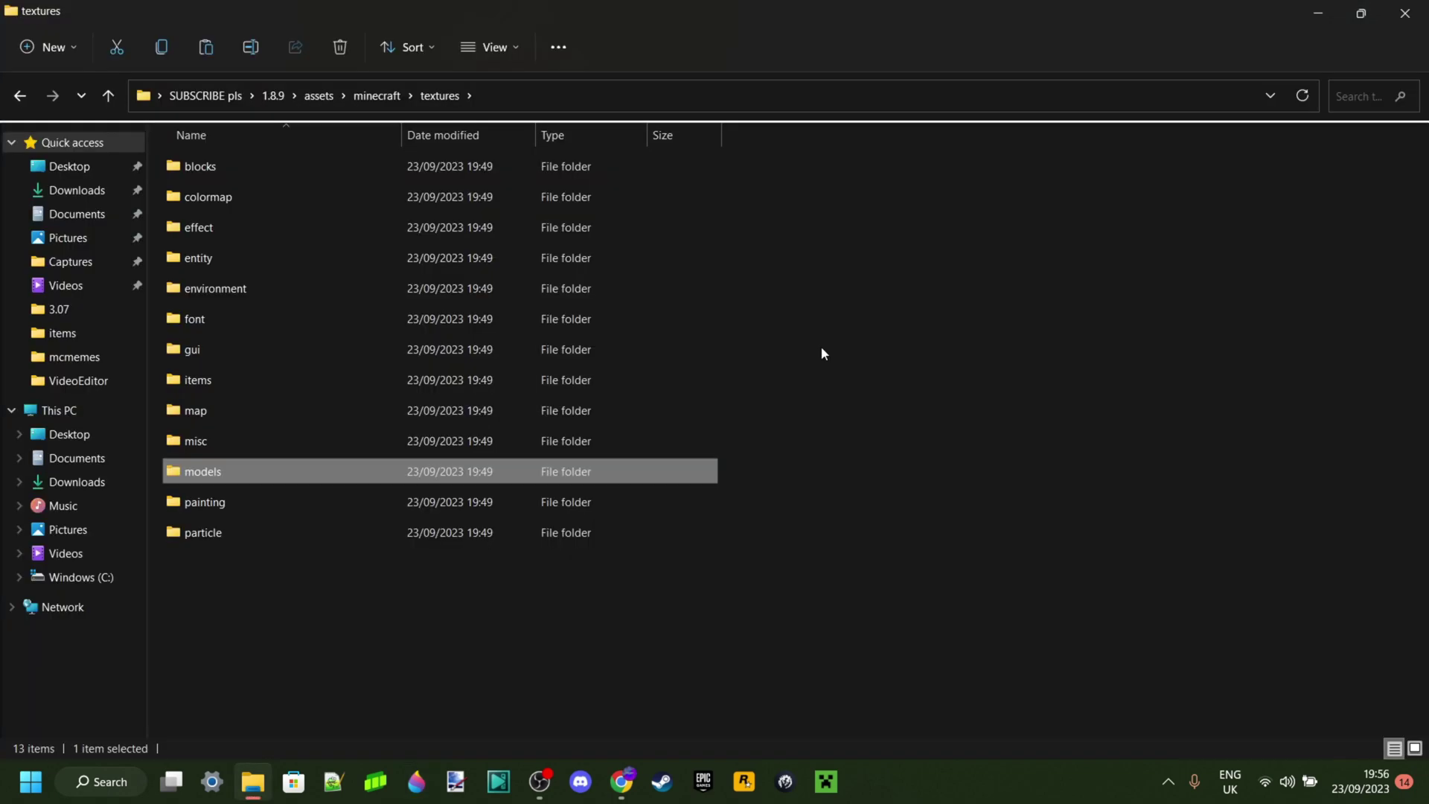
- Rework apple.png from the items folder into an 8 × 8 px red apple in Paint 3D and save it
double_click(244, 379)
right_click(211, 216)
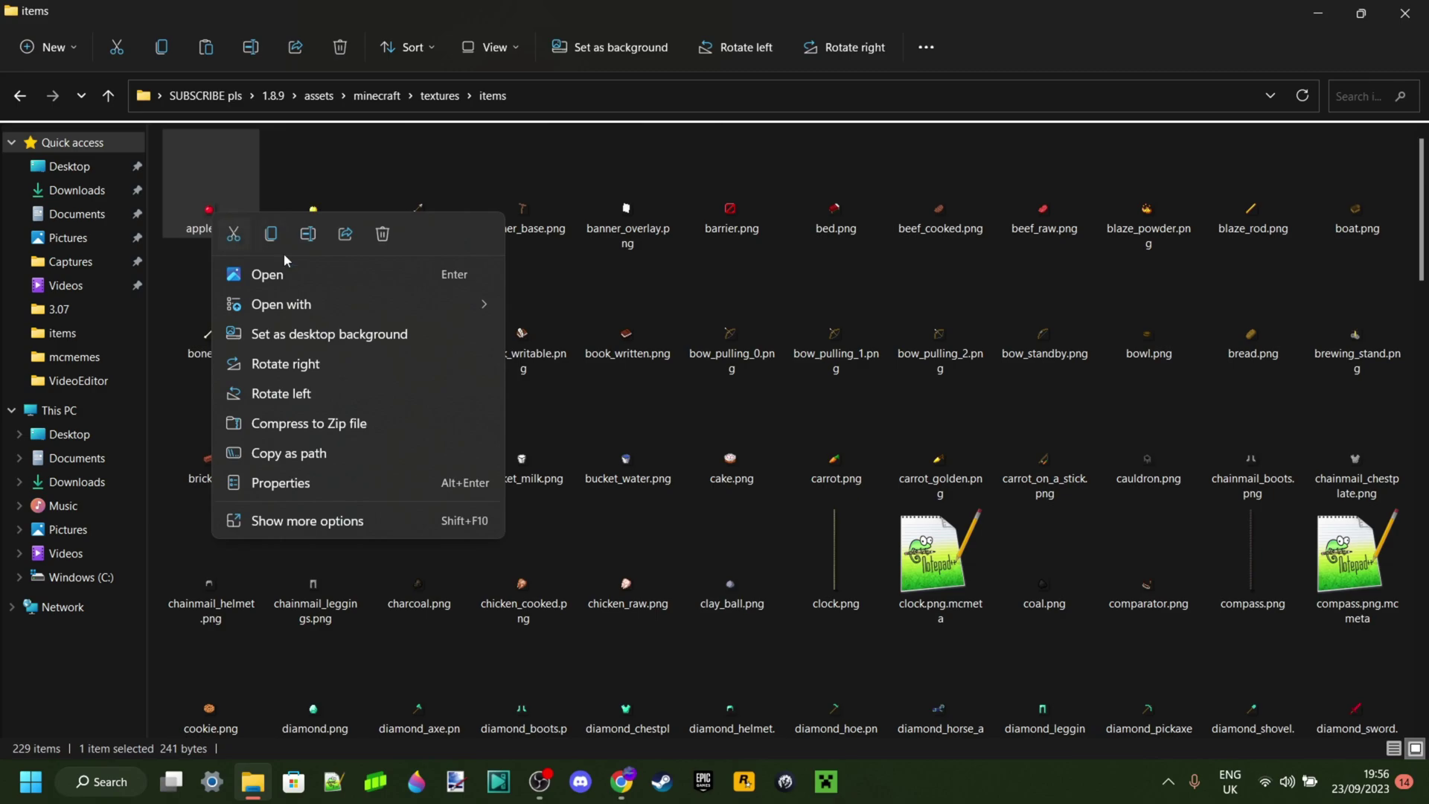
mouse_move(454, 301)
click(562, 365)
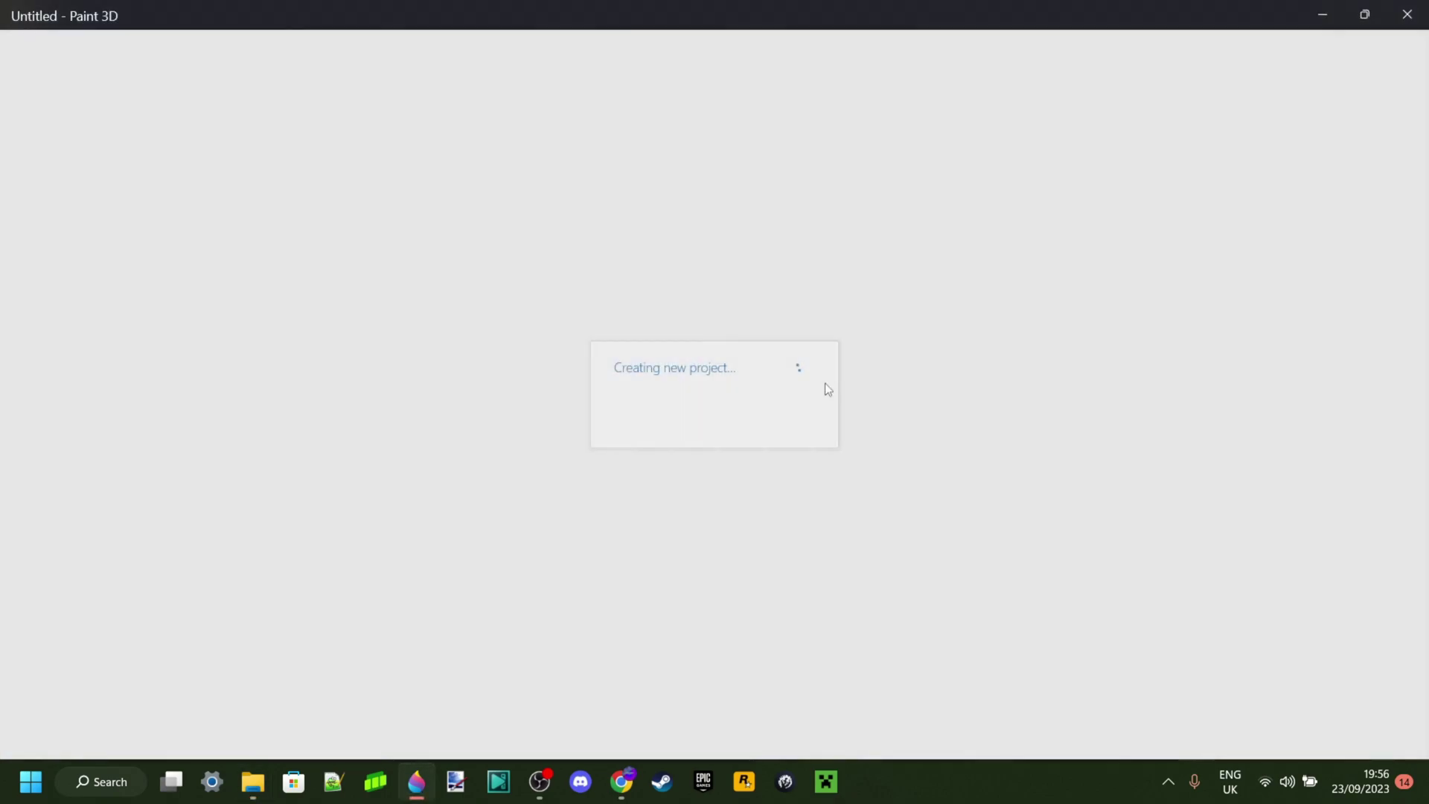
scroll(560, 430, up, 10)
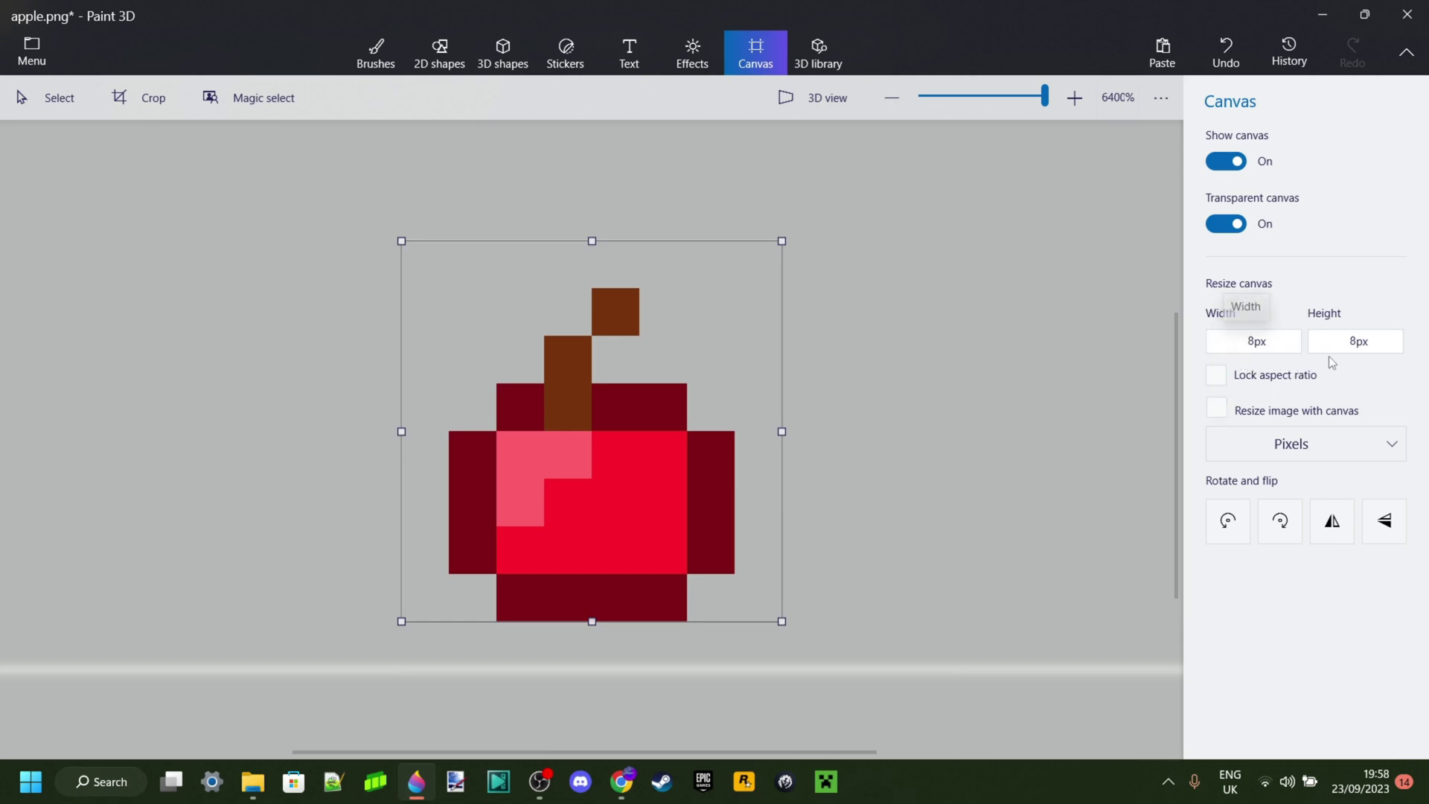
key(ctrl+s)
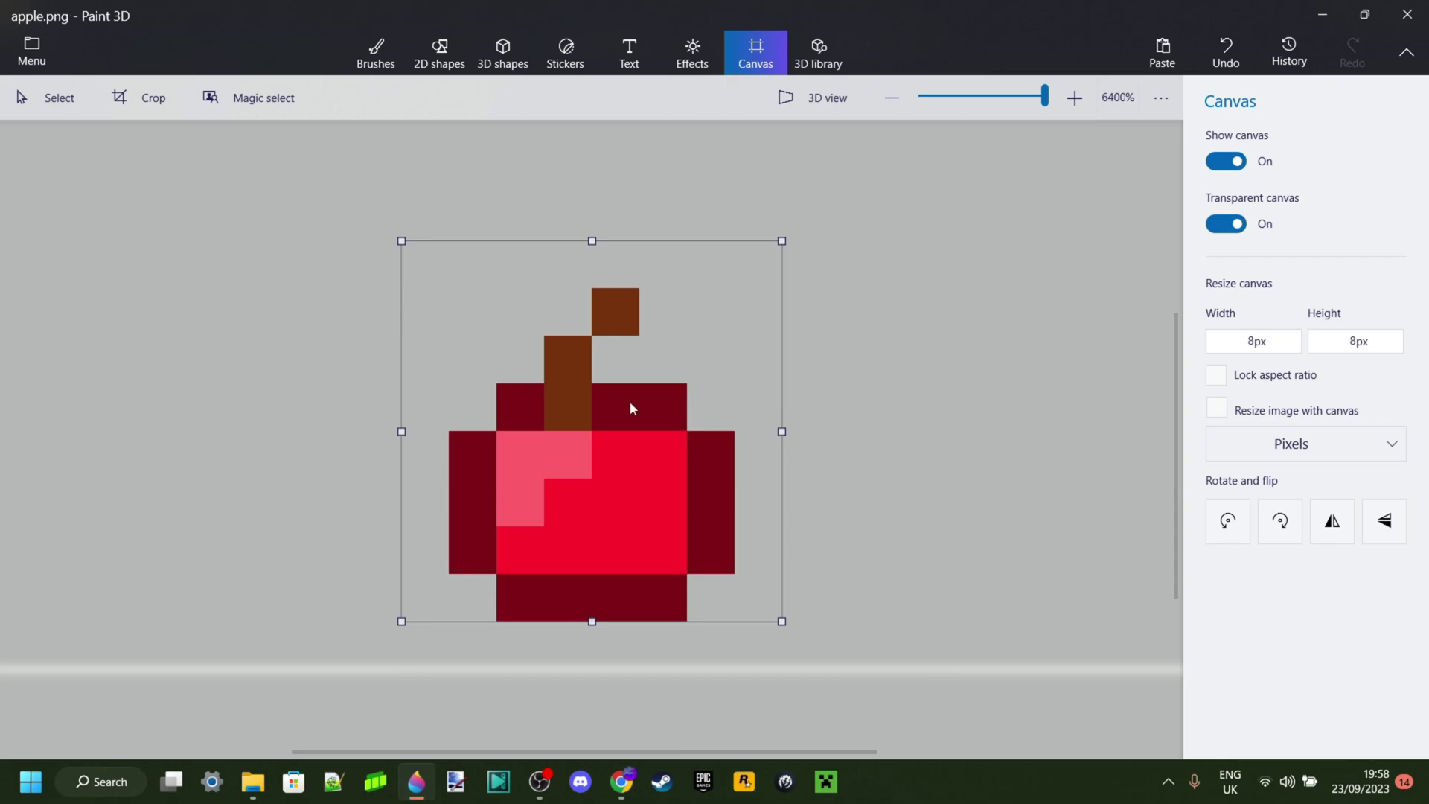
- Open apple_golden.png from the items folder in Paint 3D and show its canvas size settings
key(alt+Tab)
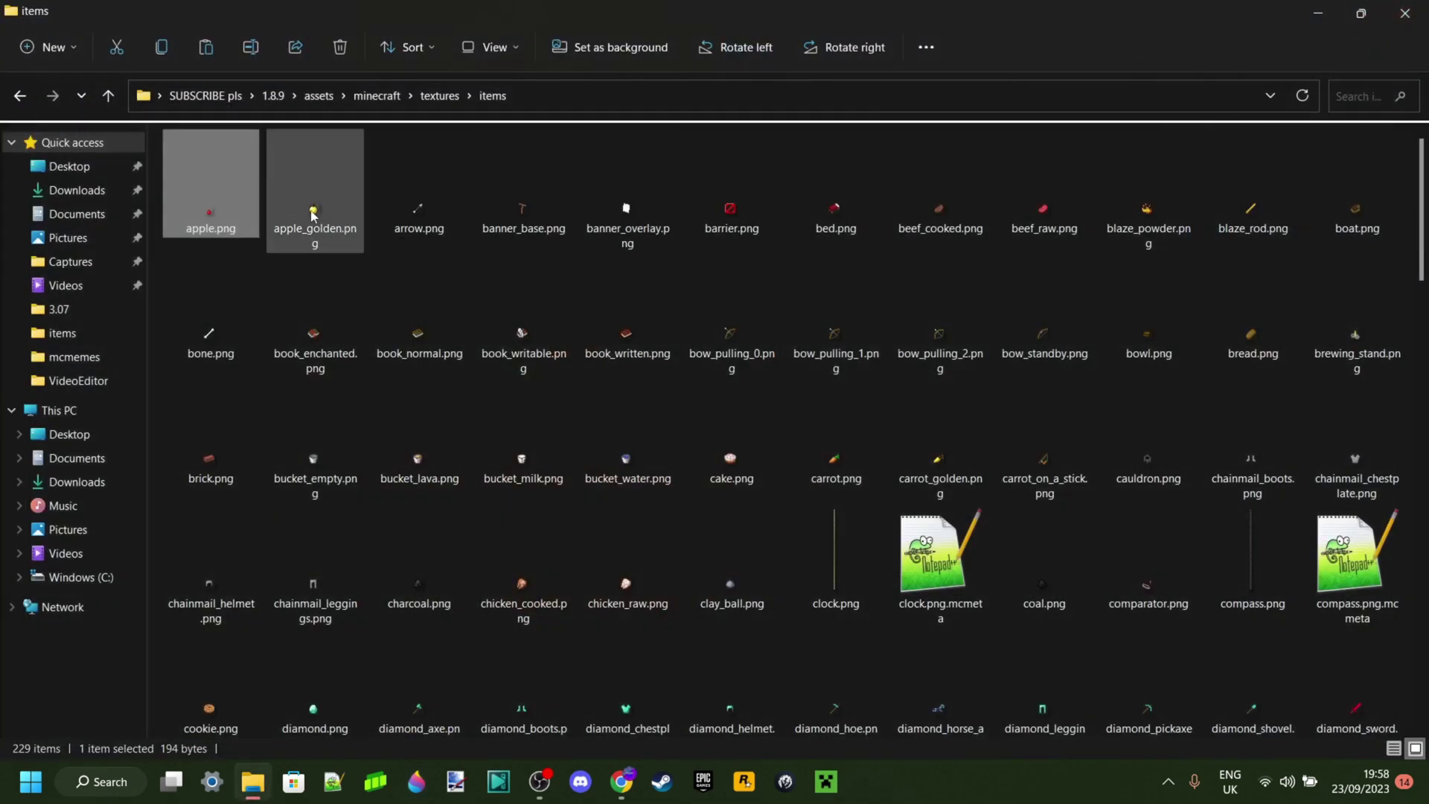
right_click(312, 215)
mouse_move(573, 311)
click(654, 354)
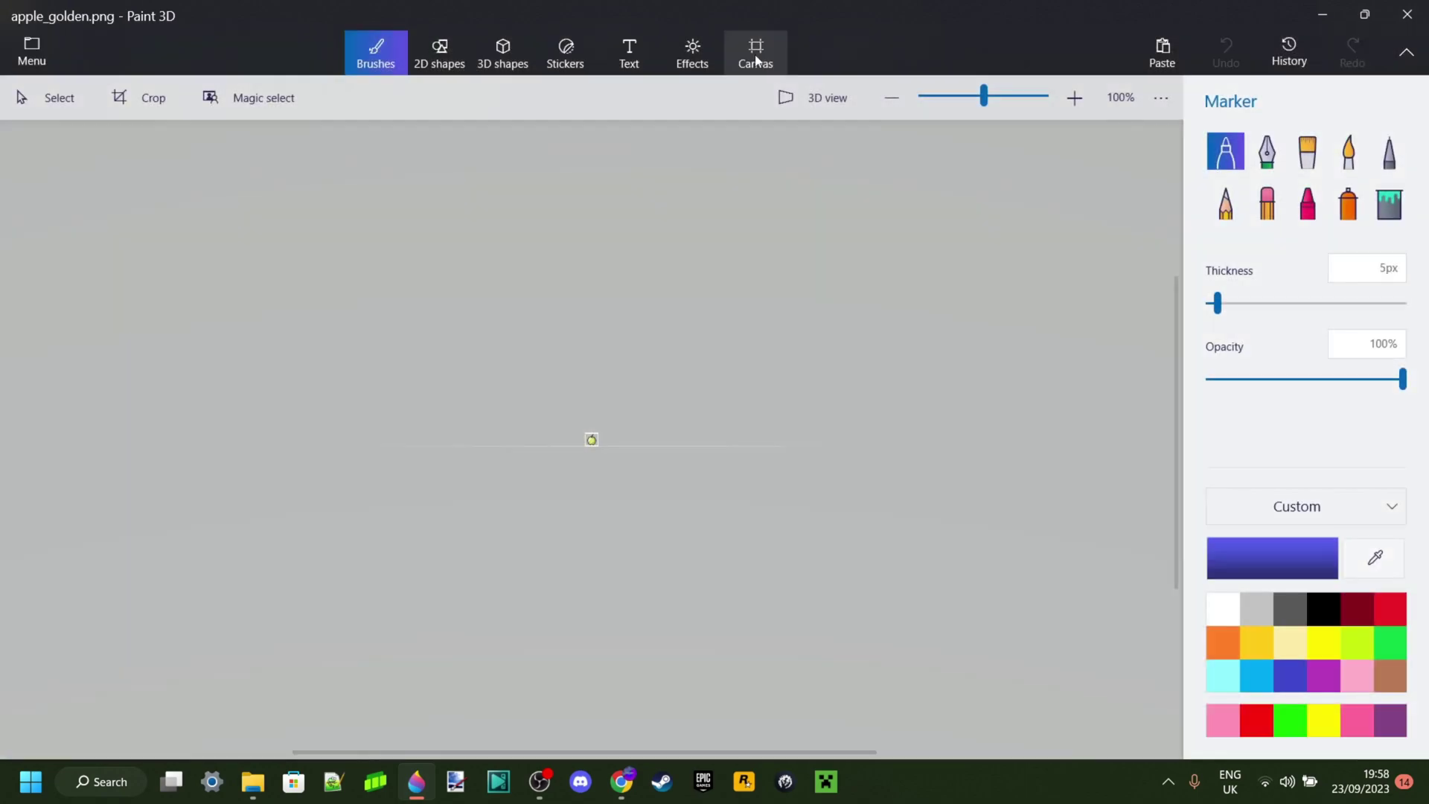
click(756, 52)
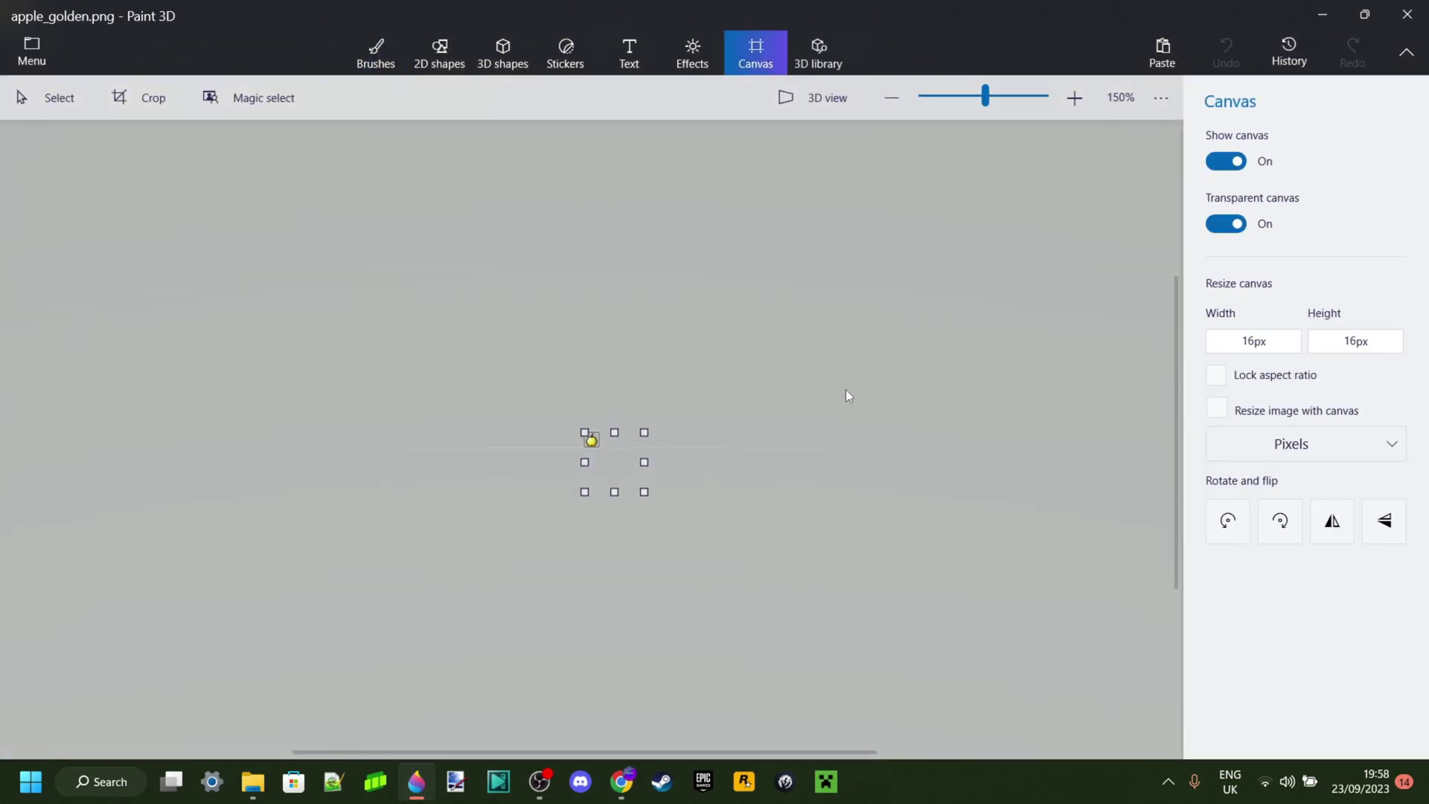
scroll(653, 421, up, 10)
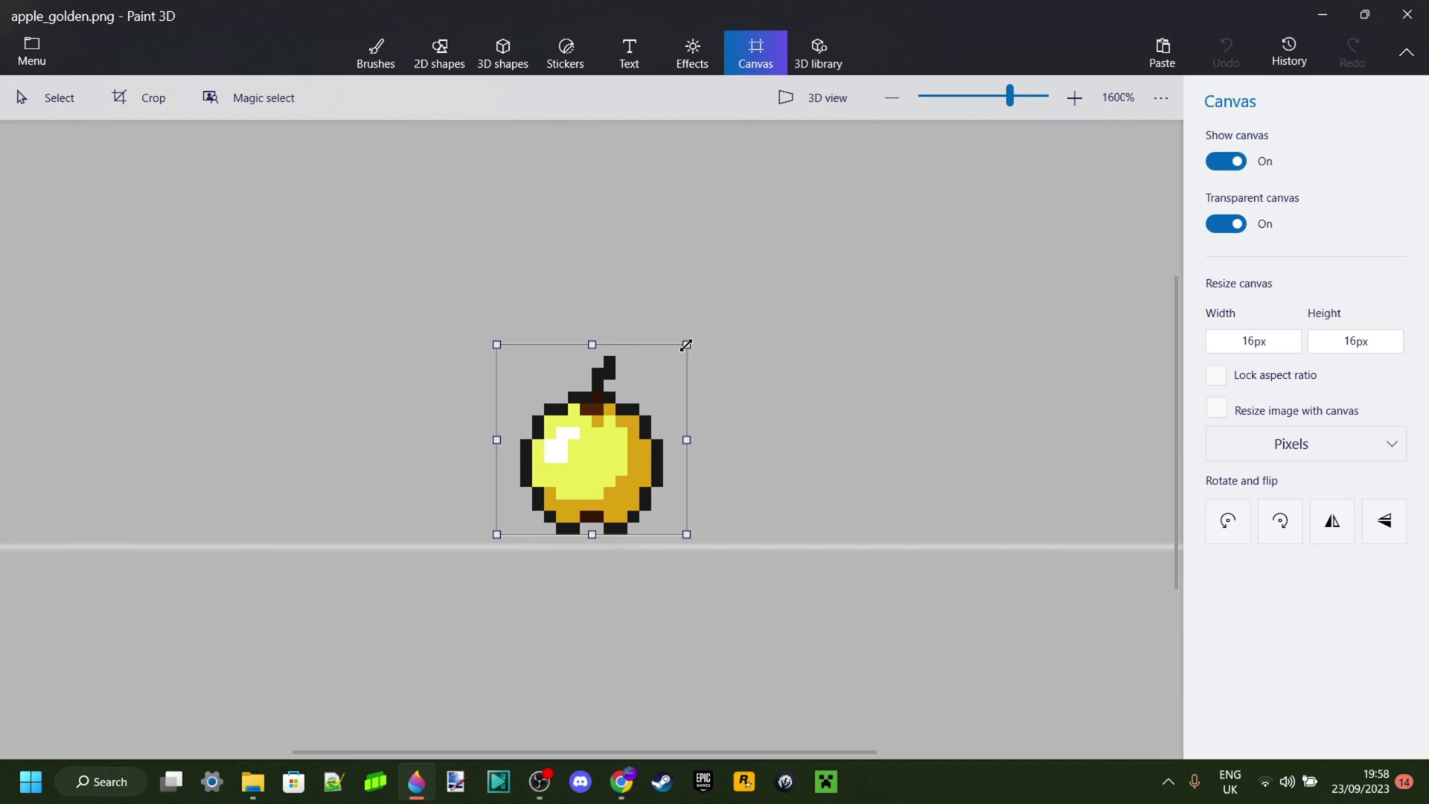
- Try scaling apple_golden.png together with its canvas down to 8 × 8 px with locked aspect ratio, and undo it
click(1216, 375)
click(1216, 408)
drag(688, 344, 645, 389)
scroll(644, 388, up, 2)
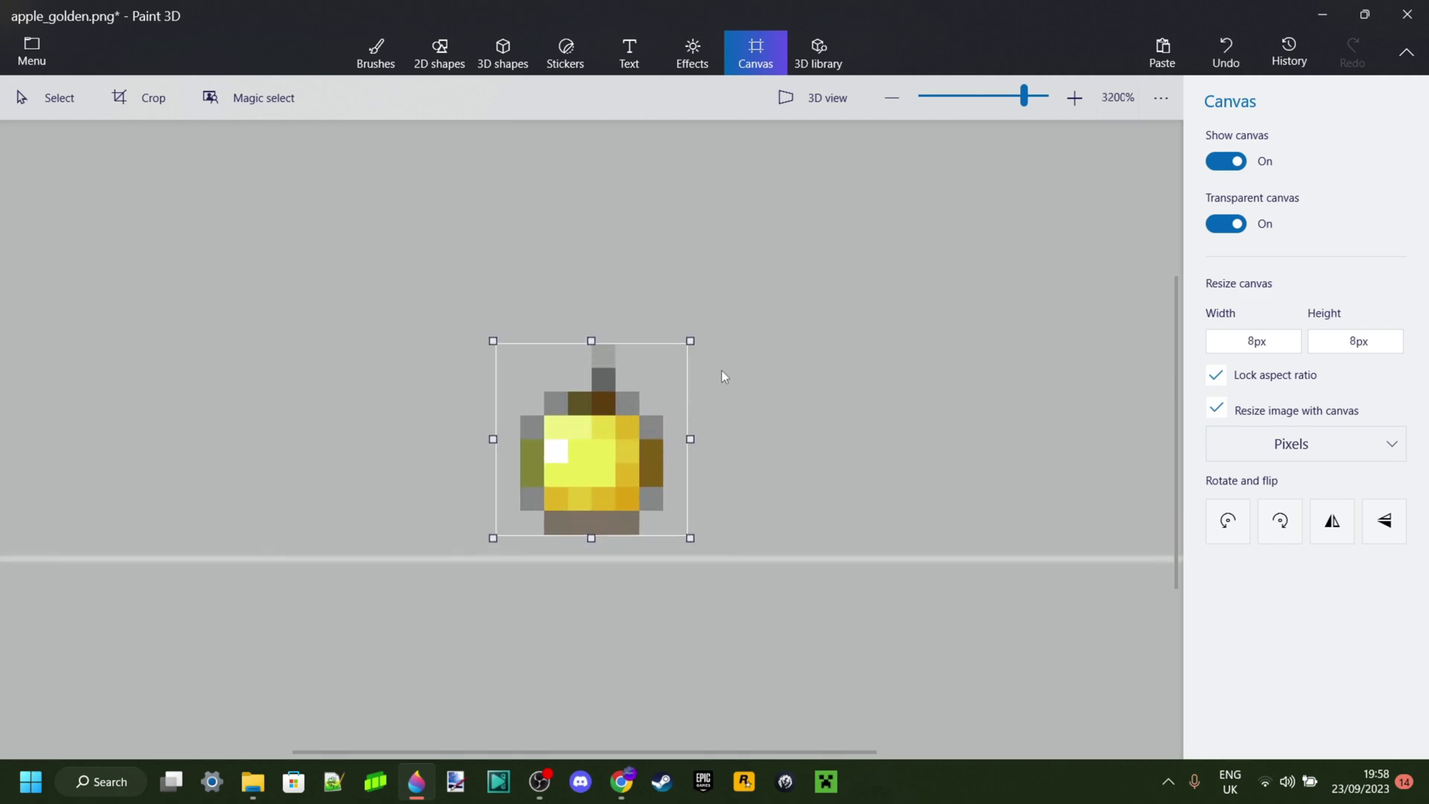
key(ctrl+z)
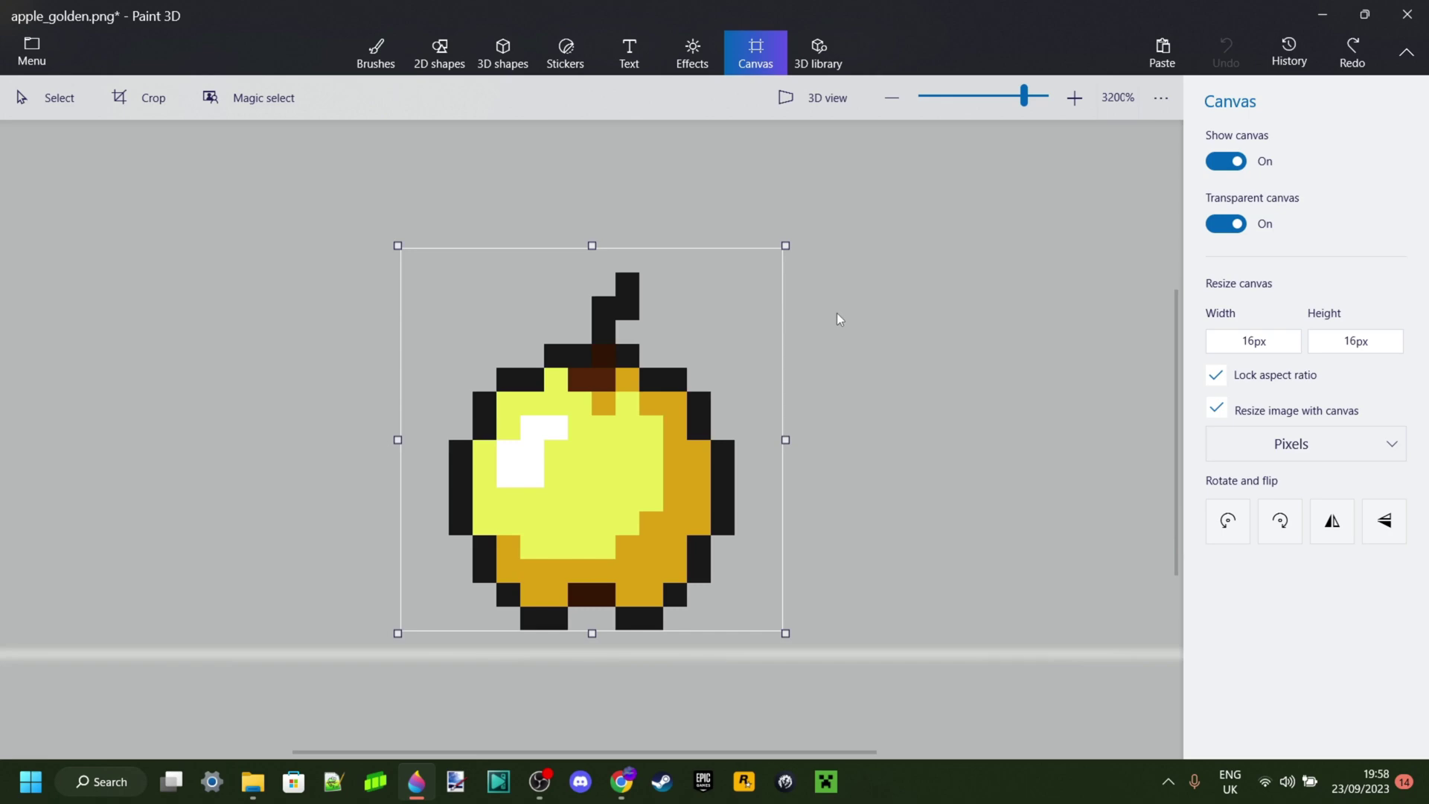
- Try enlarging apple_golden.png to 22 × 22 px, undo the resize, and save the file
drag(784, 246, 930, 168)
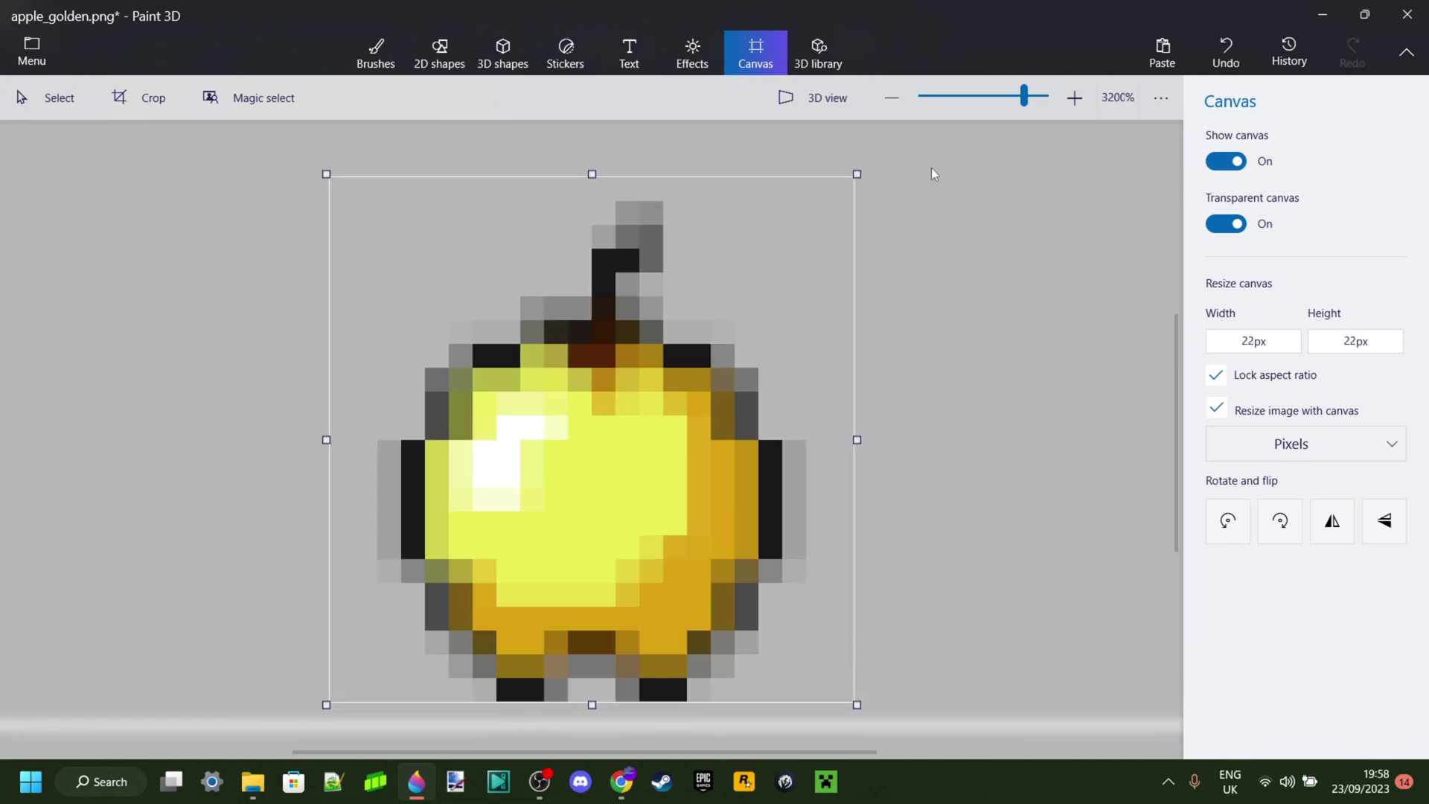
key(ctrl+z)
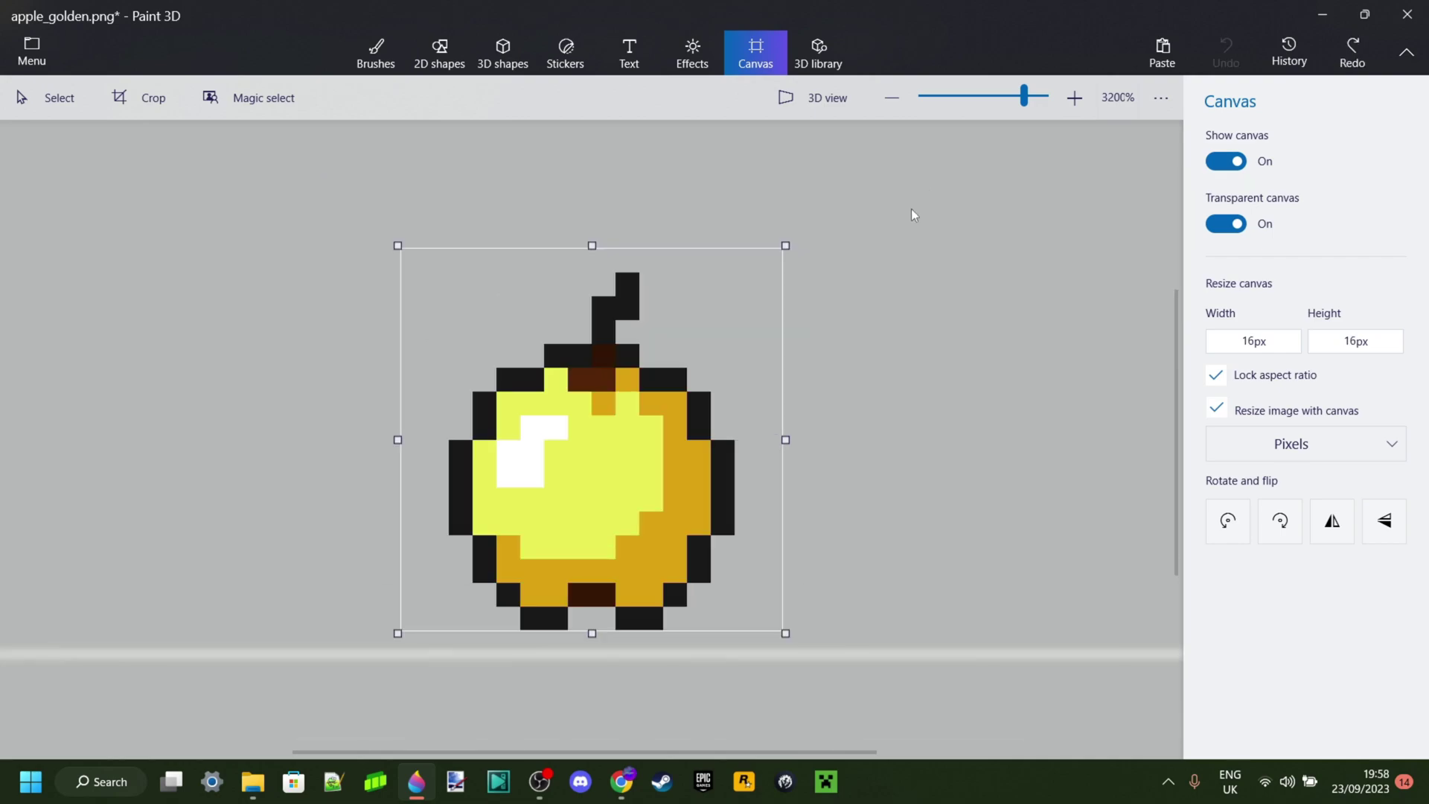
key(ctrl+s)
key(alt+Tab)
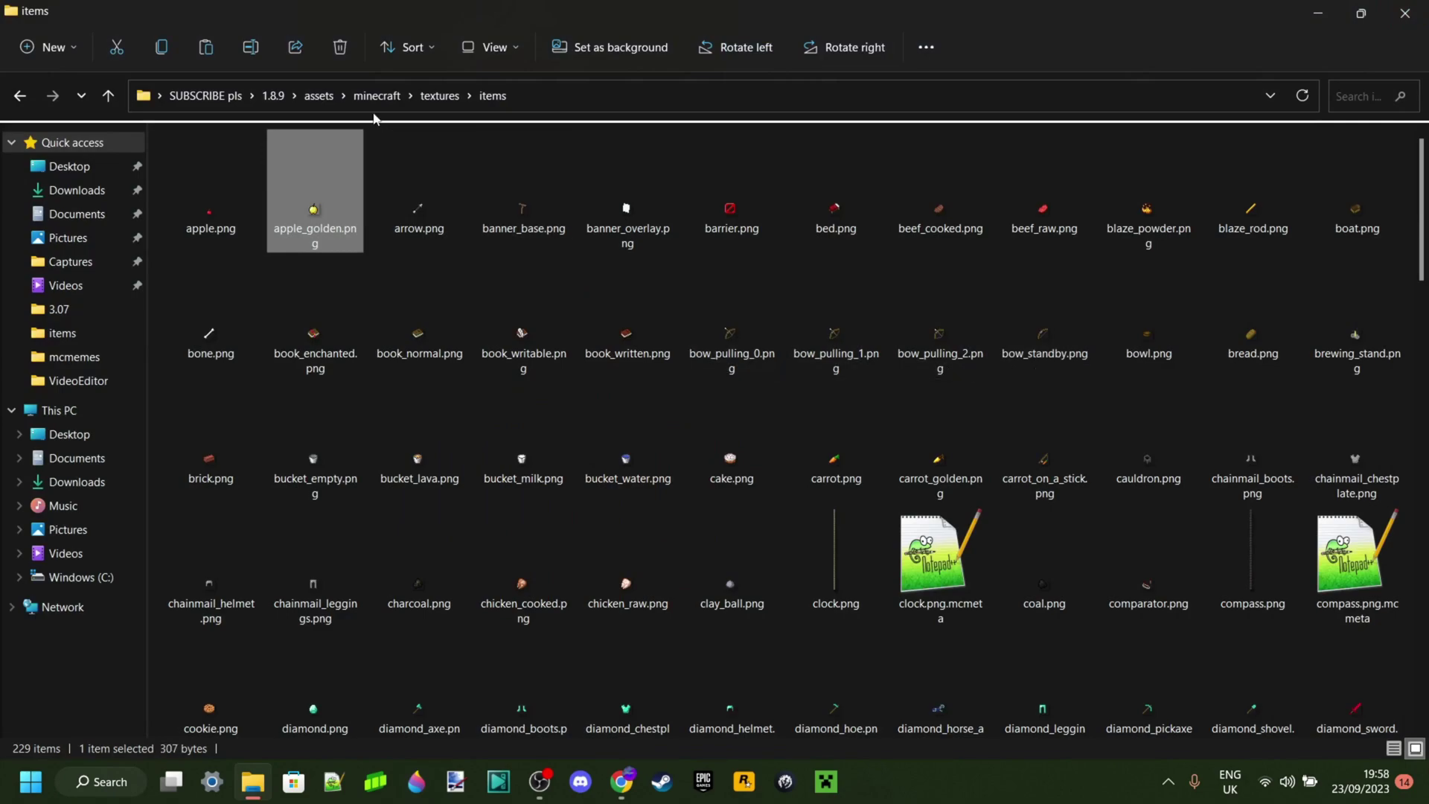
- Delete every folder inside textures except items and models
click(439, 96)
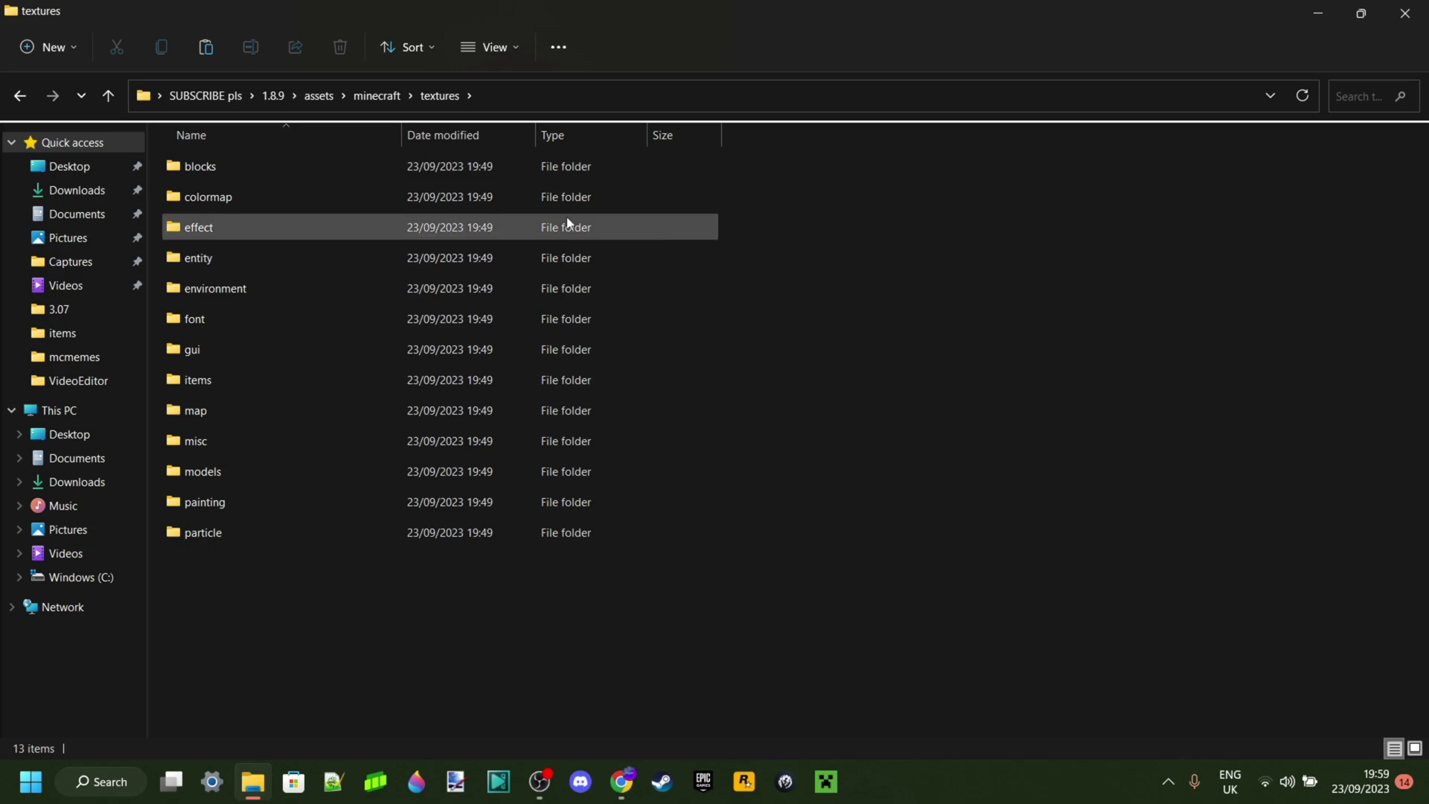
click(232, 172)
ctrl+click(229, 189)
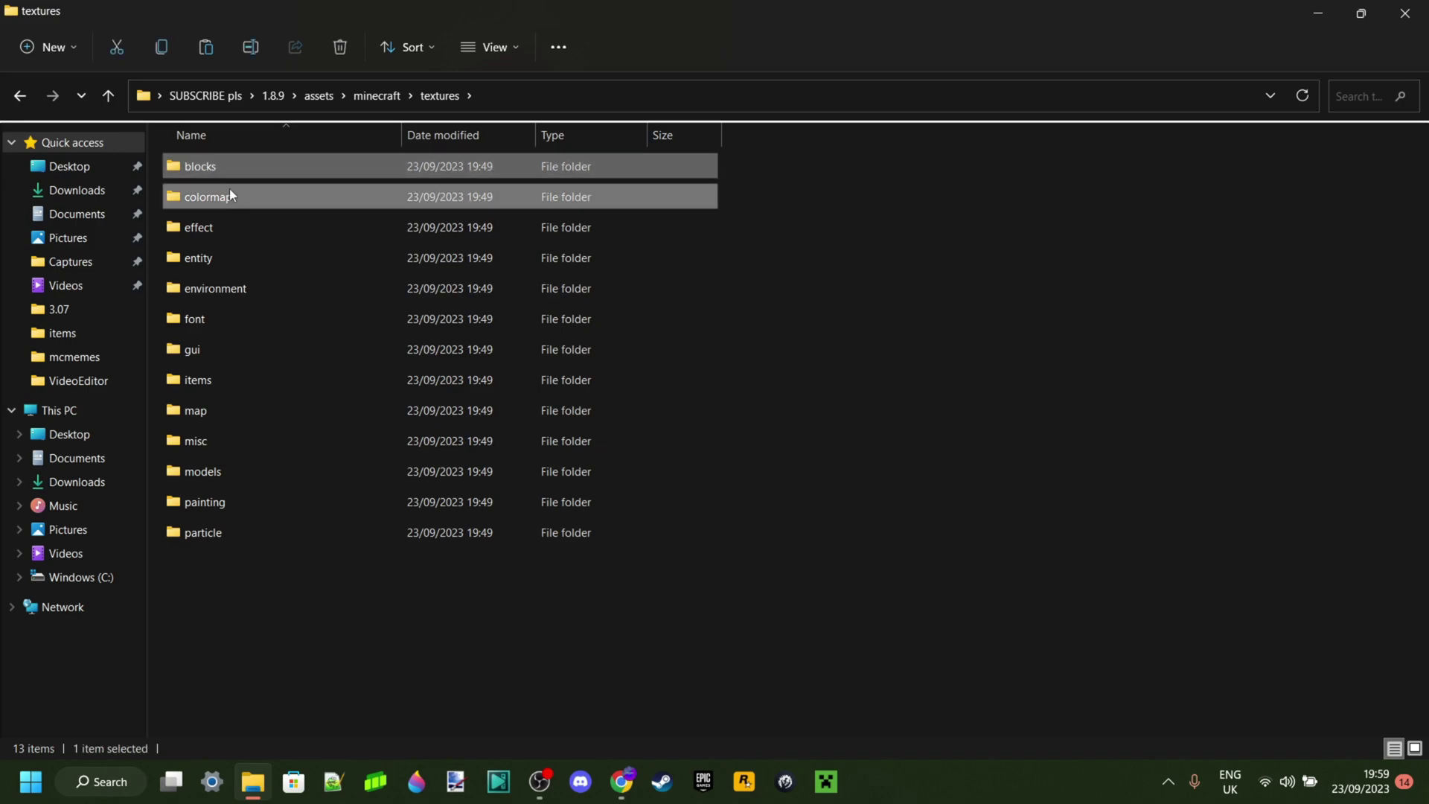
ctrl+click(249, 232)
ctrl+click(251, 256)
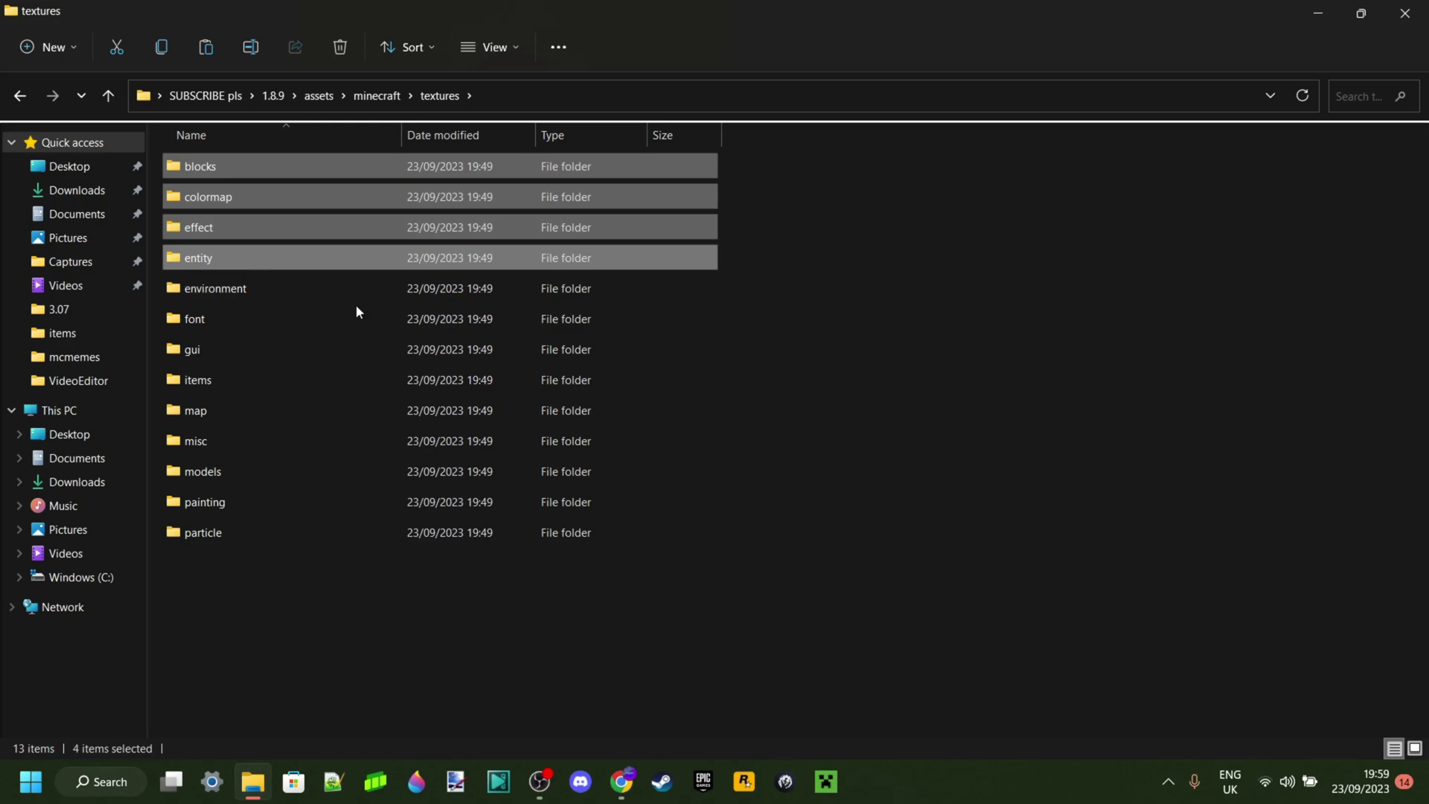
ctrl+click(235, 287)
ctrl+click(238, 320)
ctrl+click(232, 349)
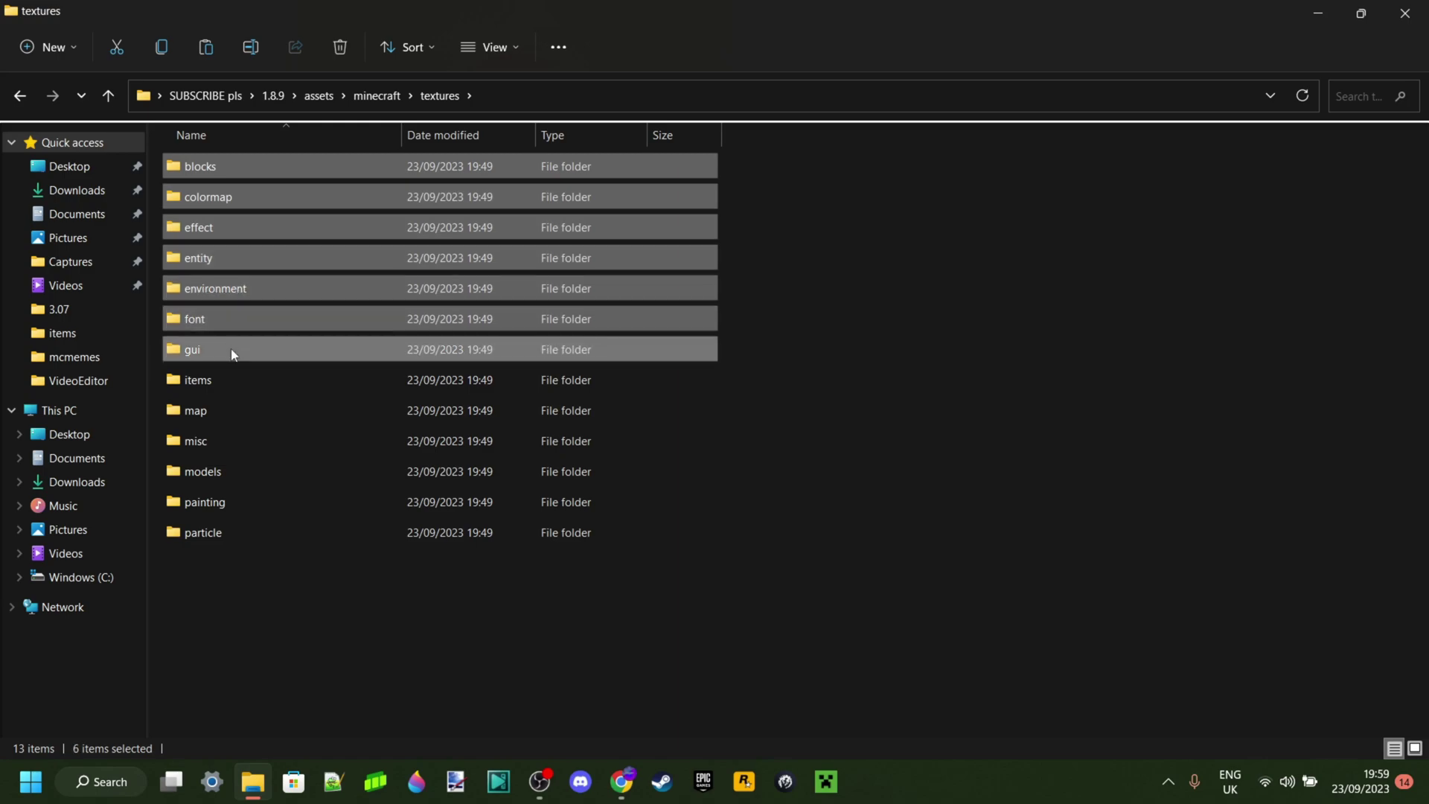
ctrl+click(222, 412)
ctrl+click(217, 439)
ctrl+click(229, 500)
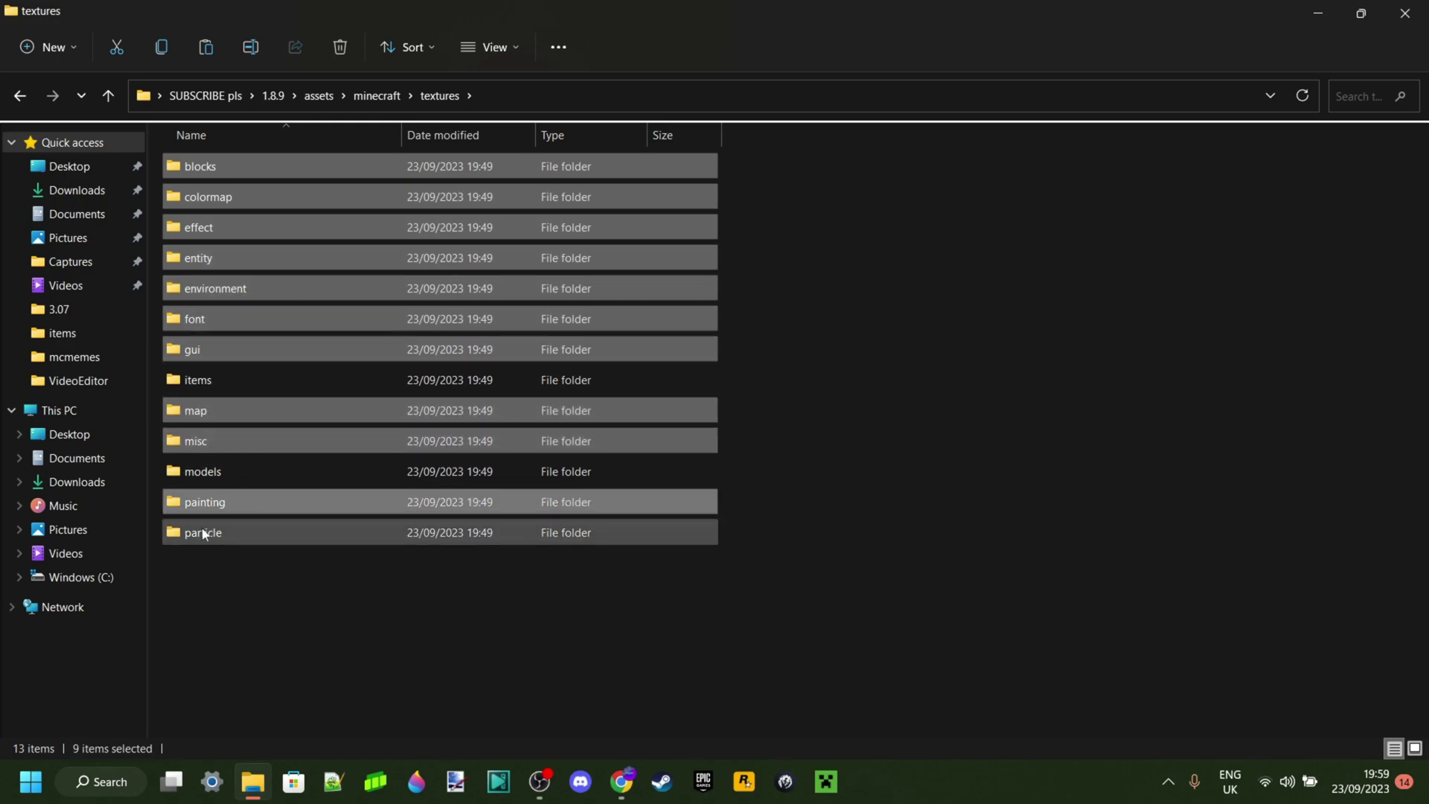
ctrl+click(200, 531)
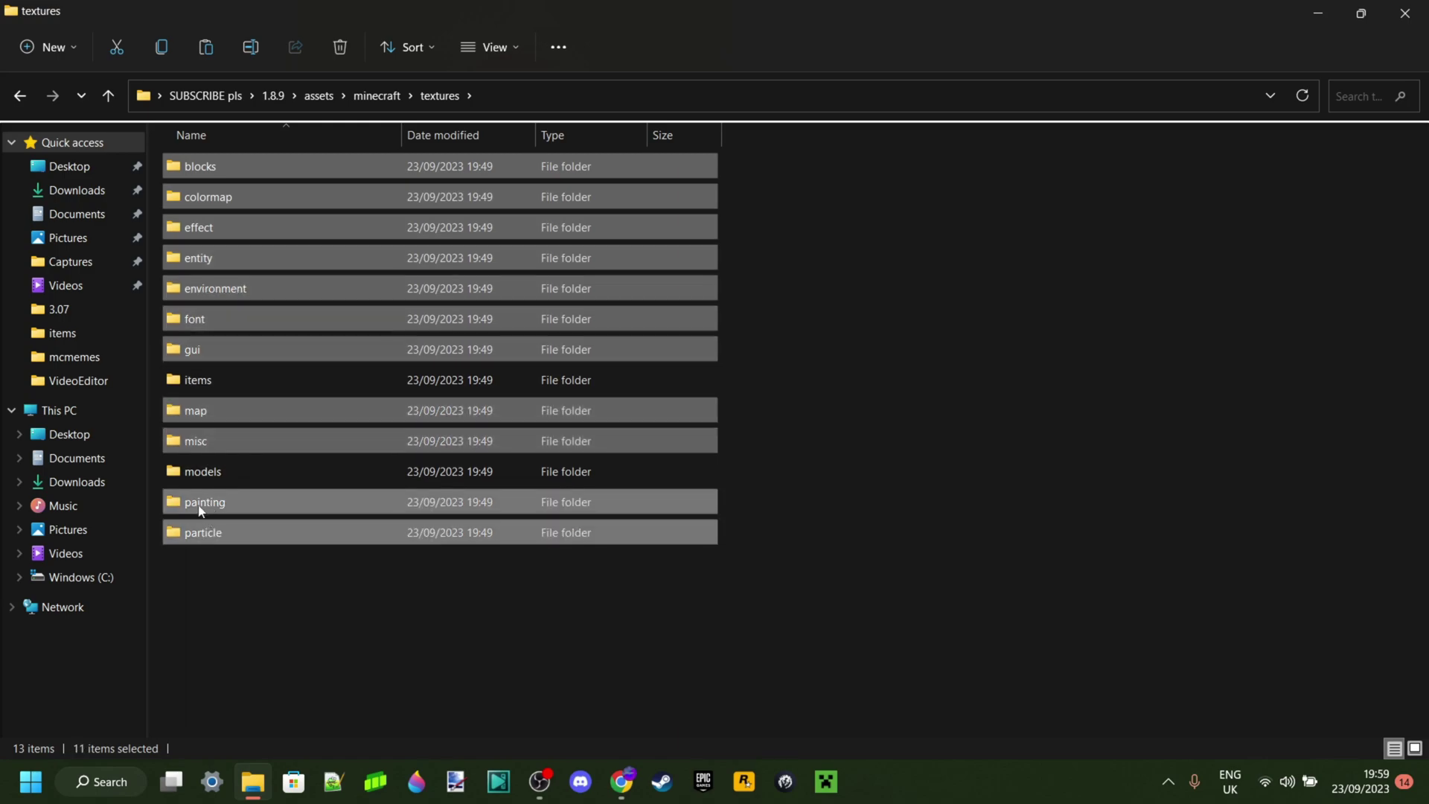
right_click(199, 237)
click(370, 253)
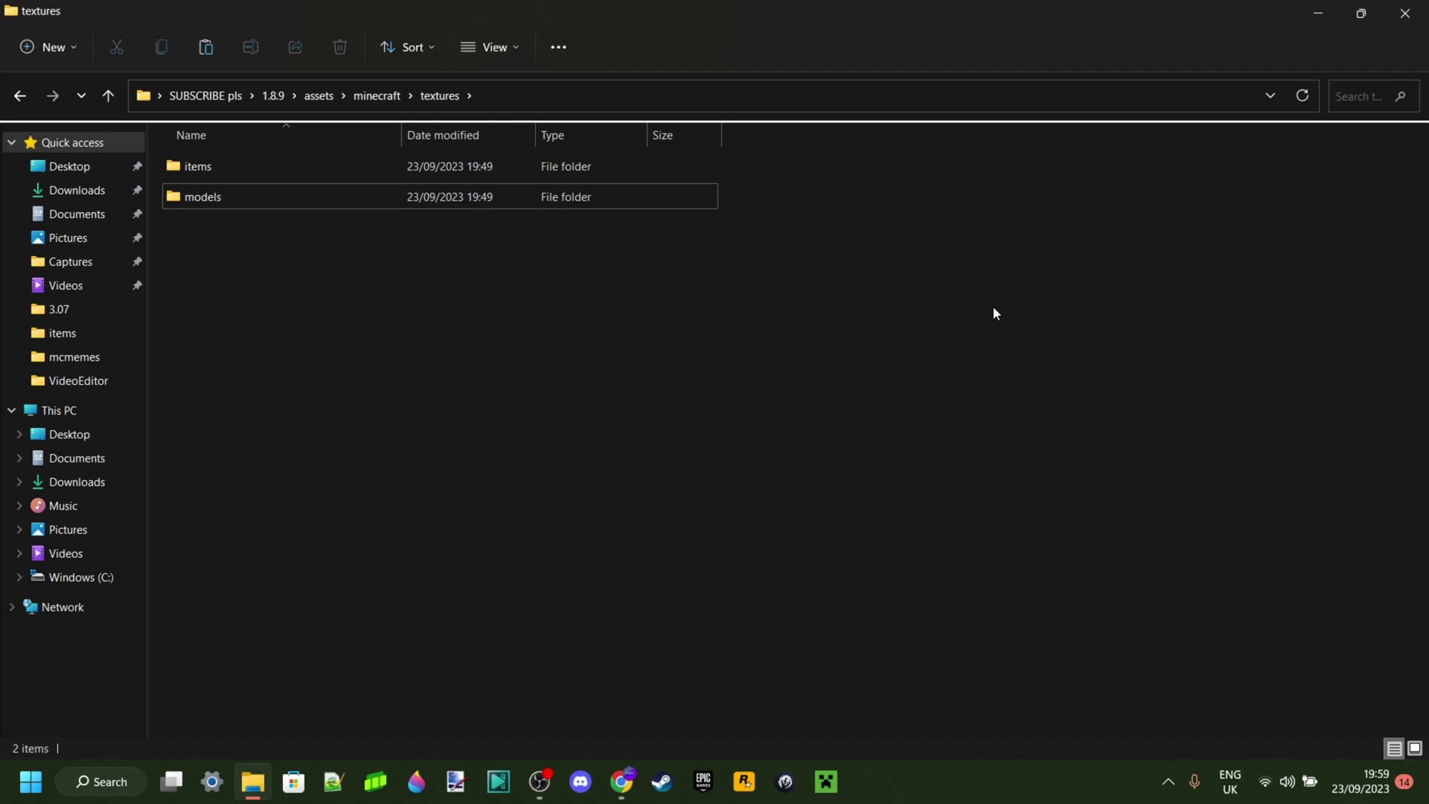
- Create a text document named pack.txt in the 1.8.9 folder, next to the assets folder
click(275, 108)
click(309, 225)
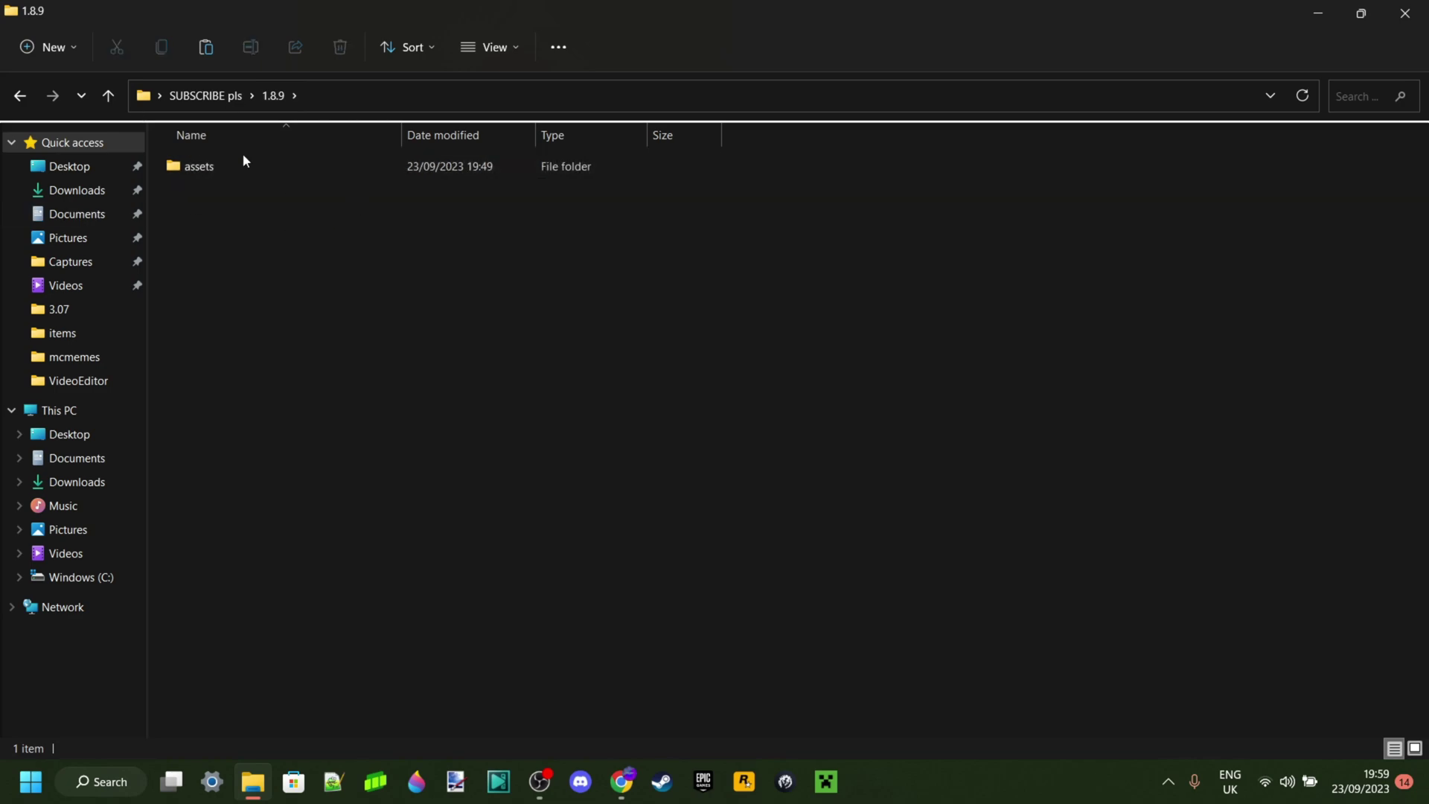
key(alt+Up)
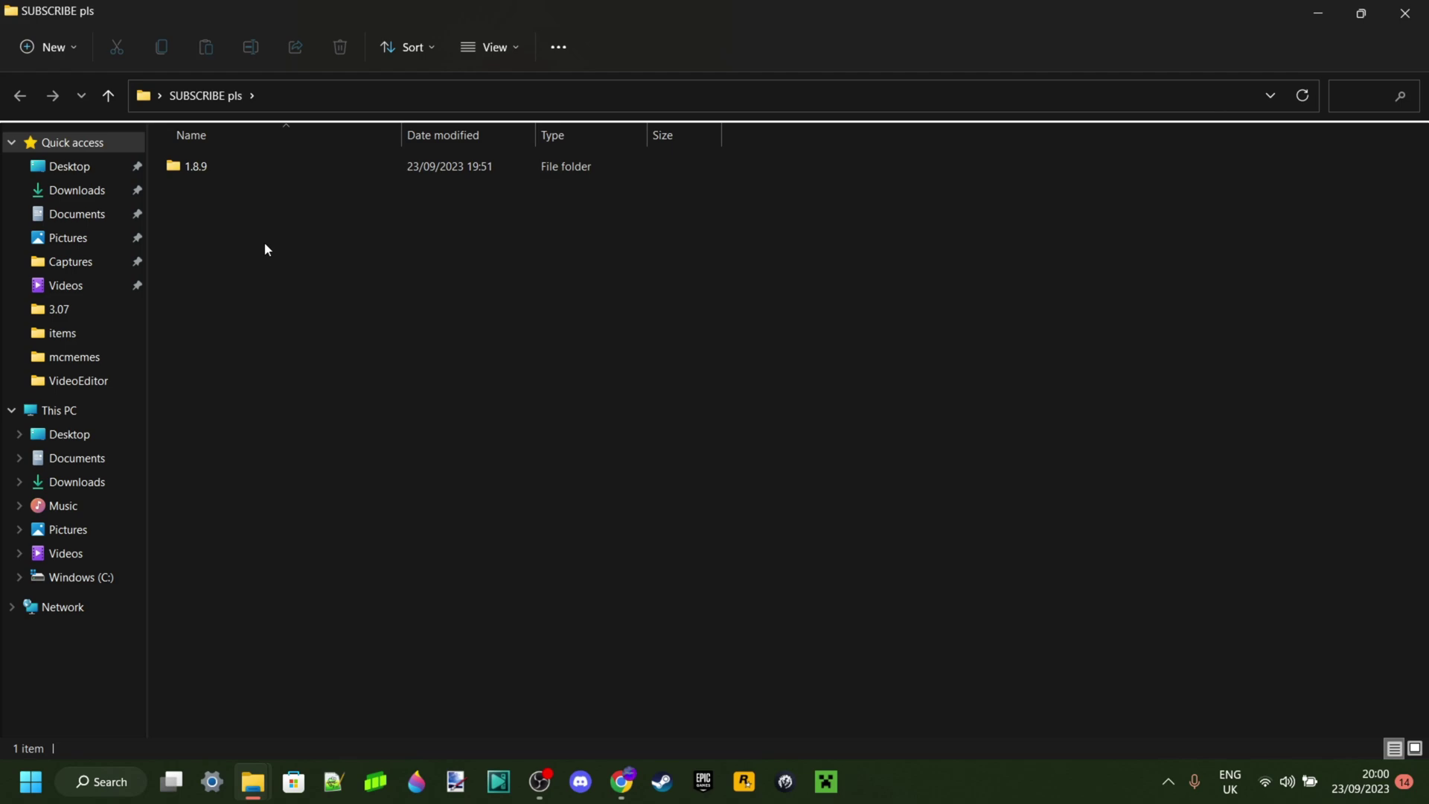
right_click(320, 235)
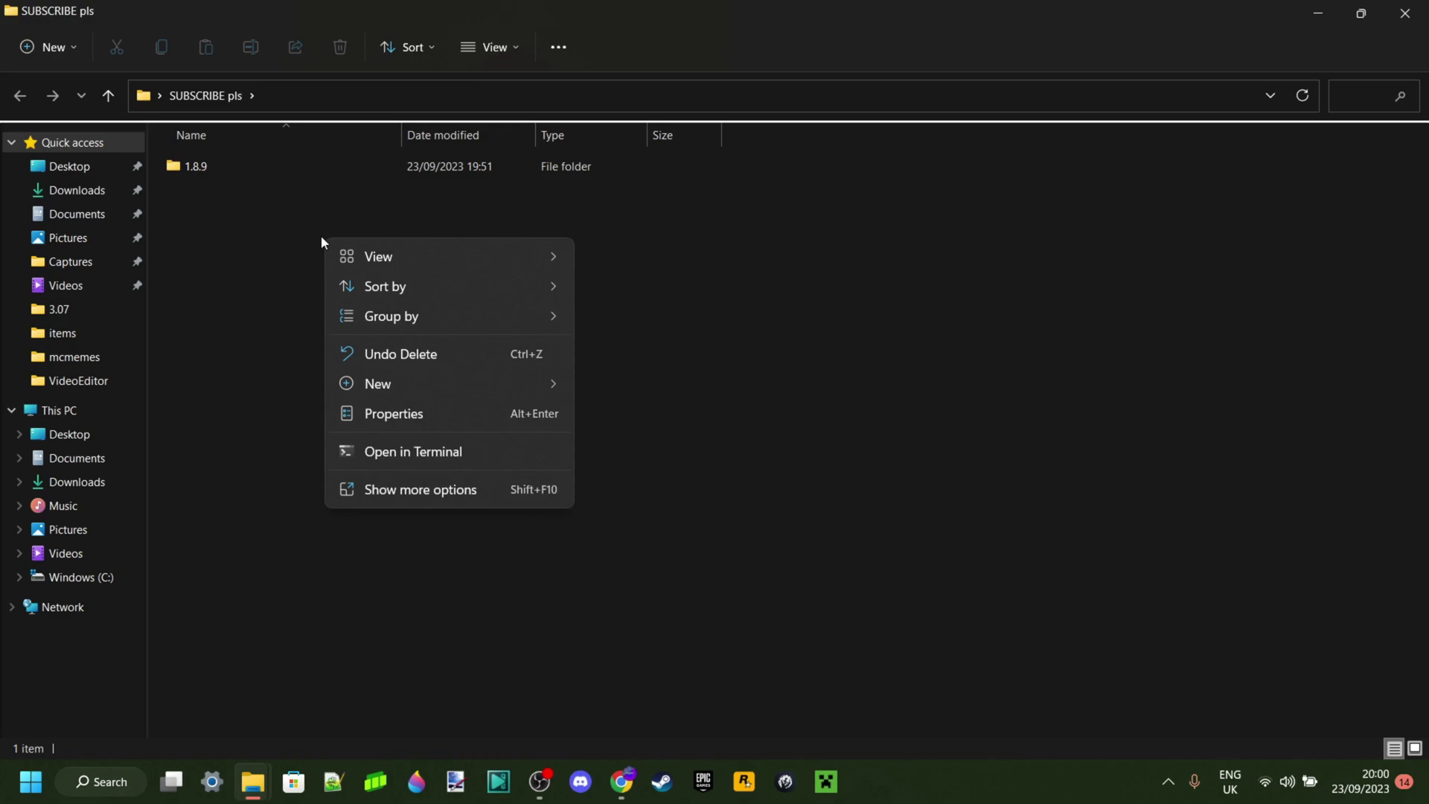
click(208, 172)
double_click(208, 173)
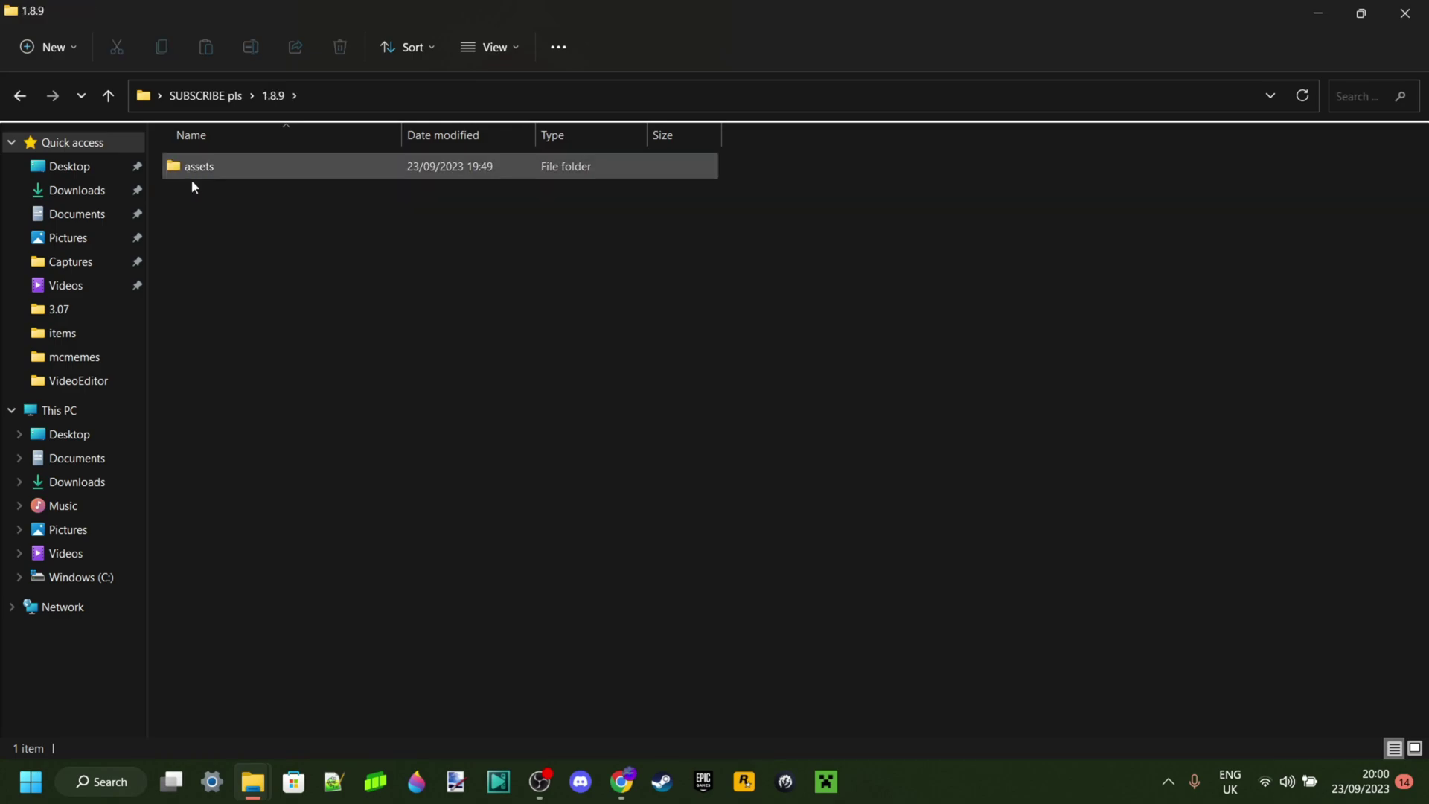
right_click(219, 226)
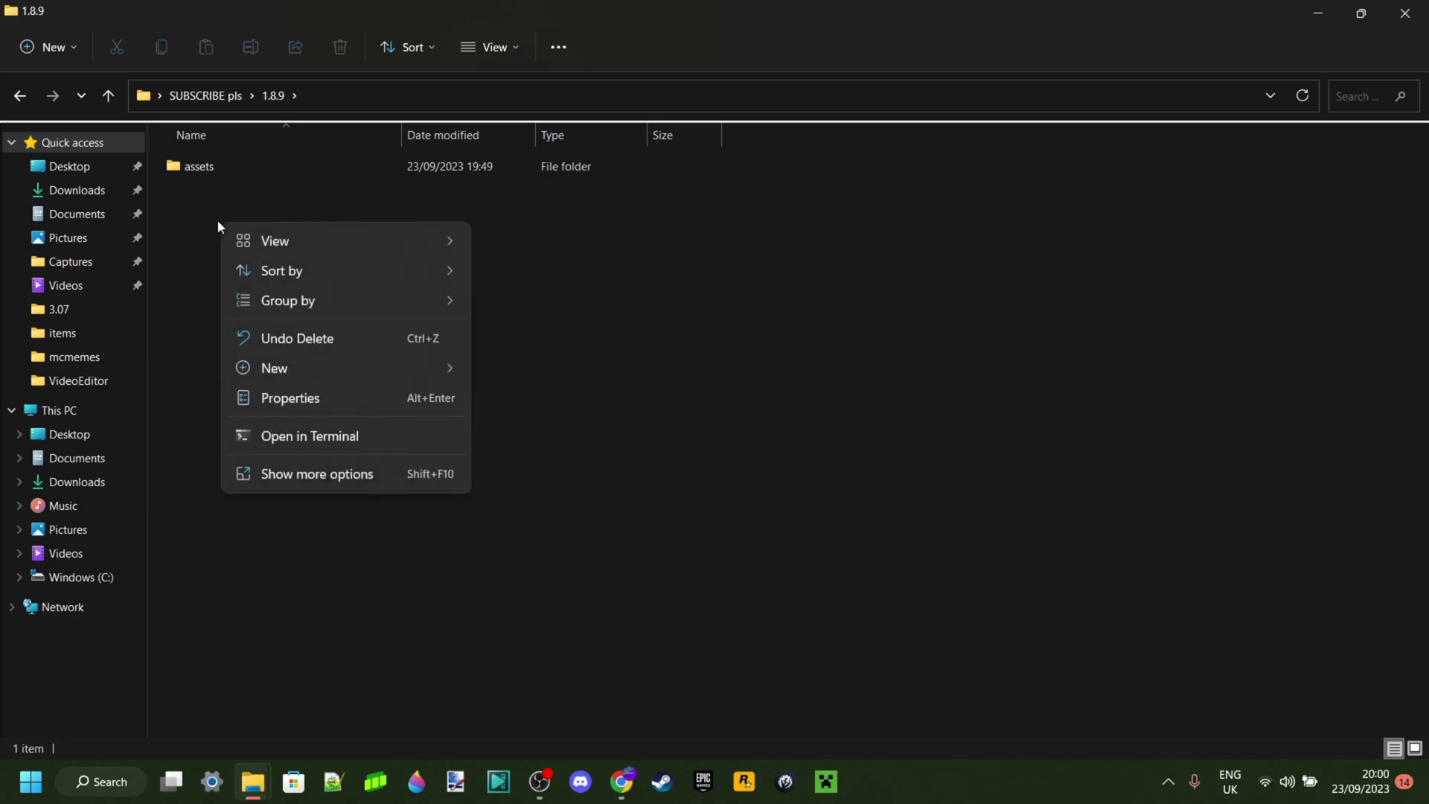
mouse_move(342, 370)
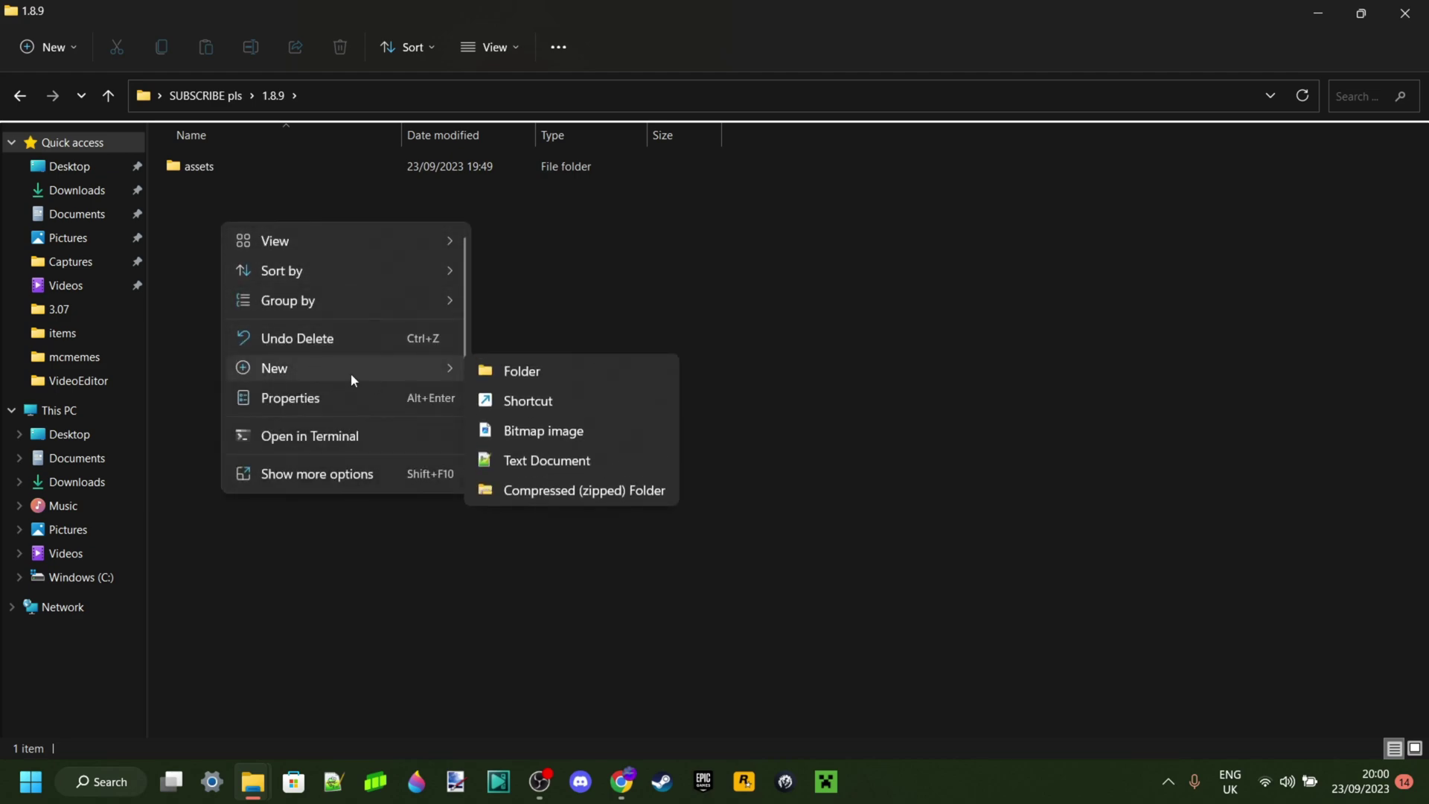
click(523, 461)
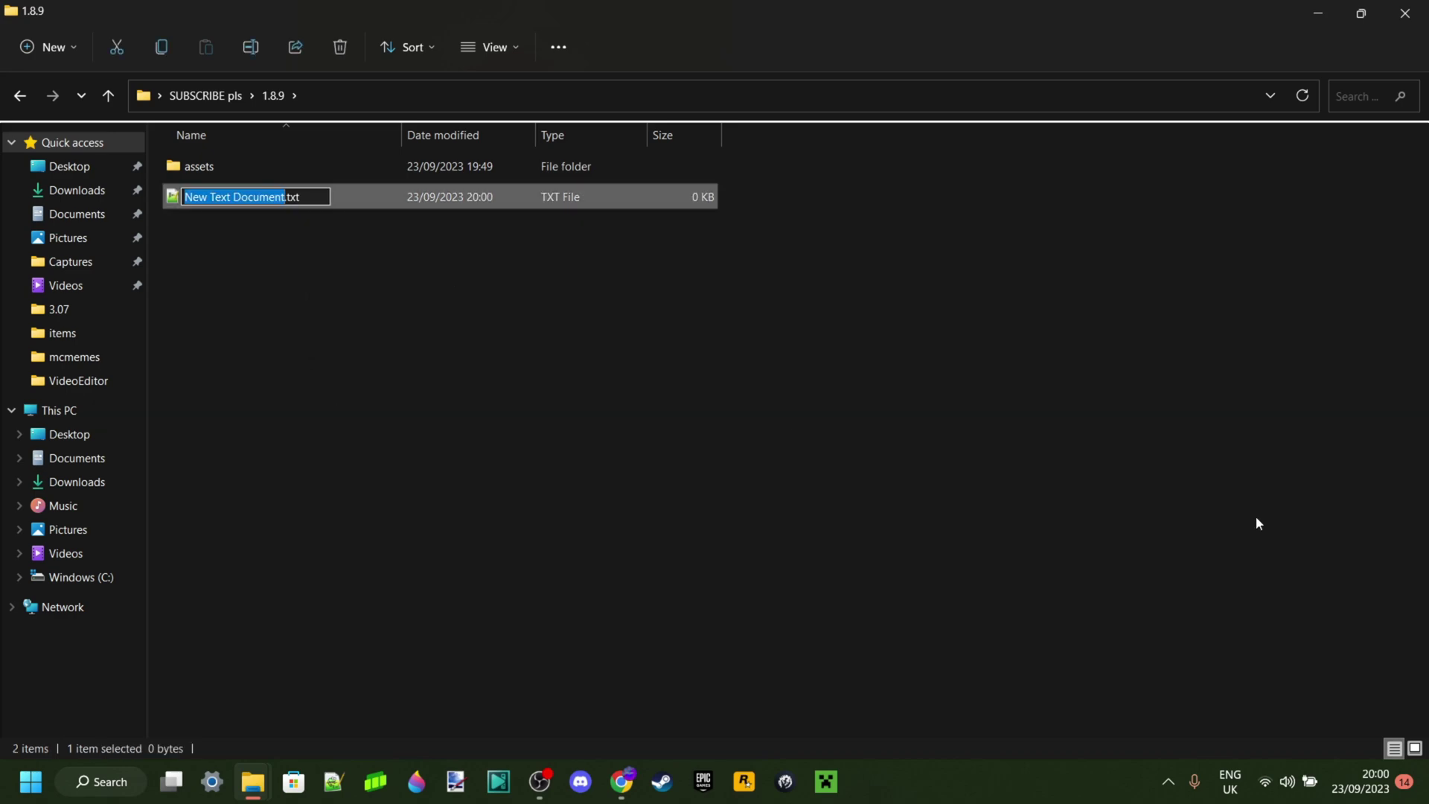
text(pack)
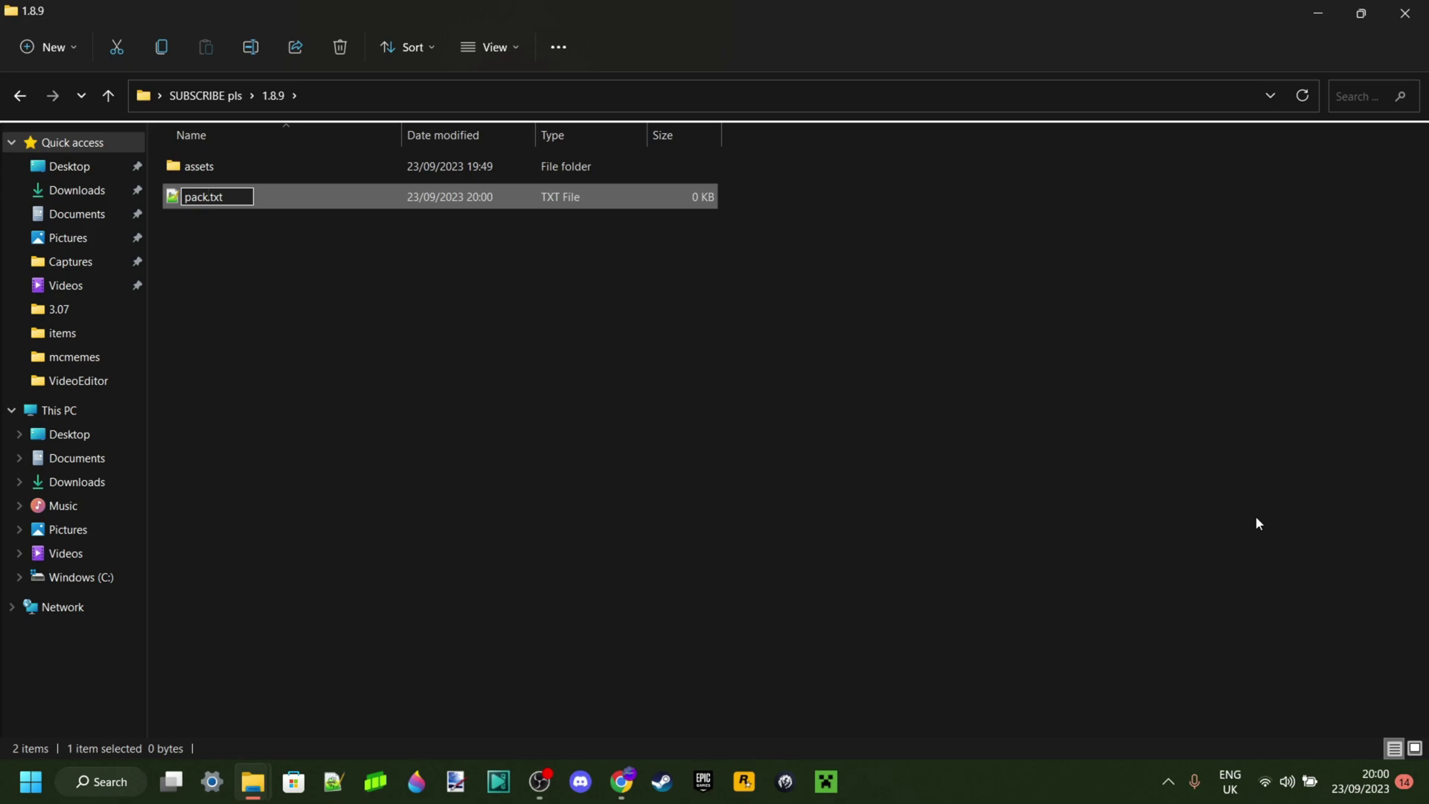
click(1222, 488)
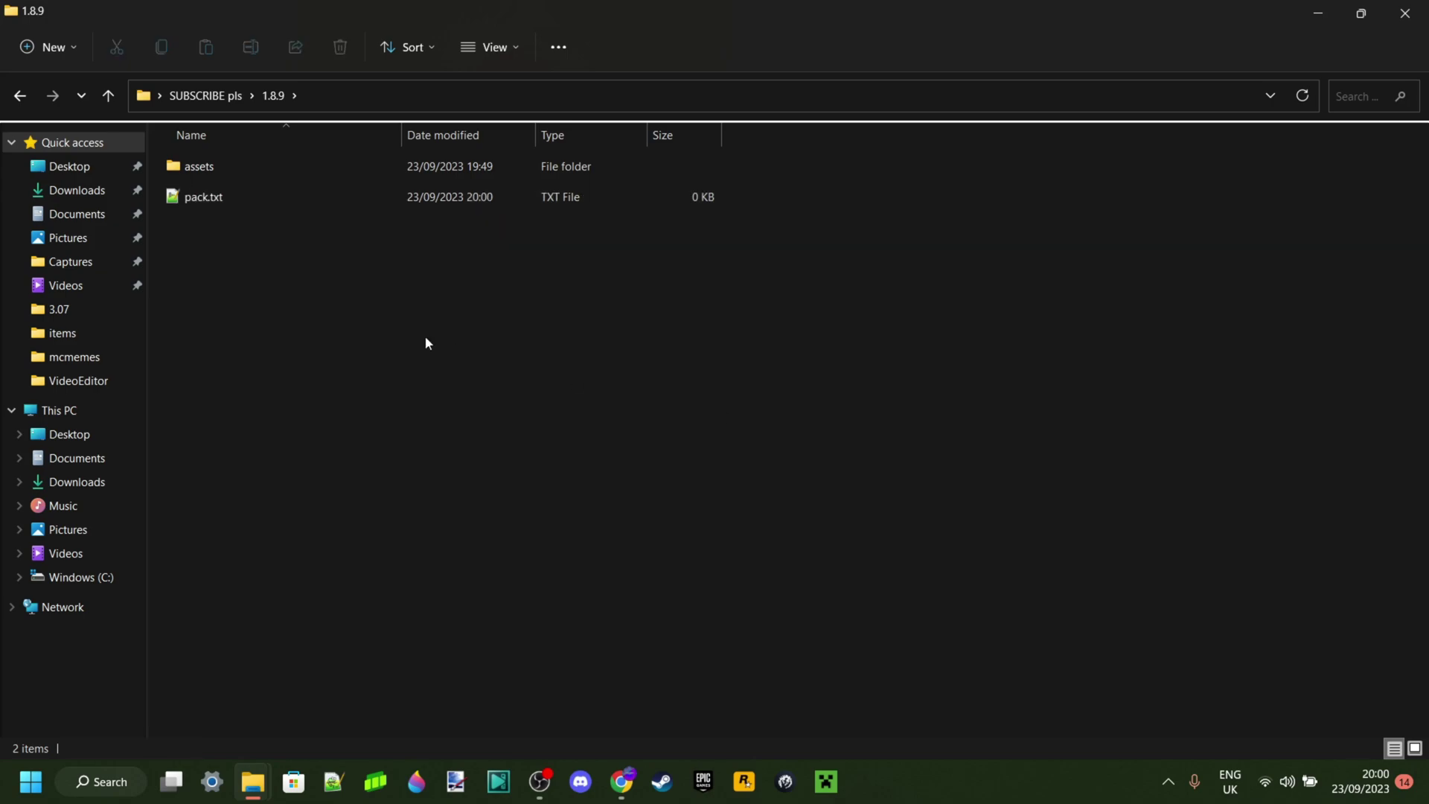
- Open pack.txt in Notepad++, enter a JSON "pack" block with "pack_format": 10 and "description": "desc", and save it
double_click(247, 197)
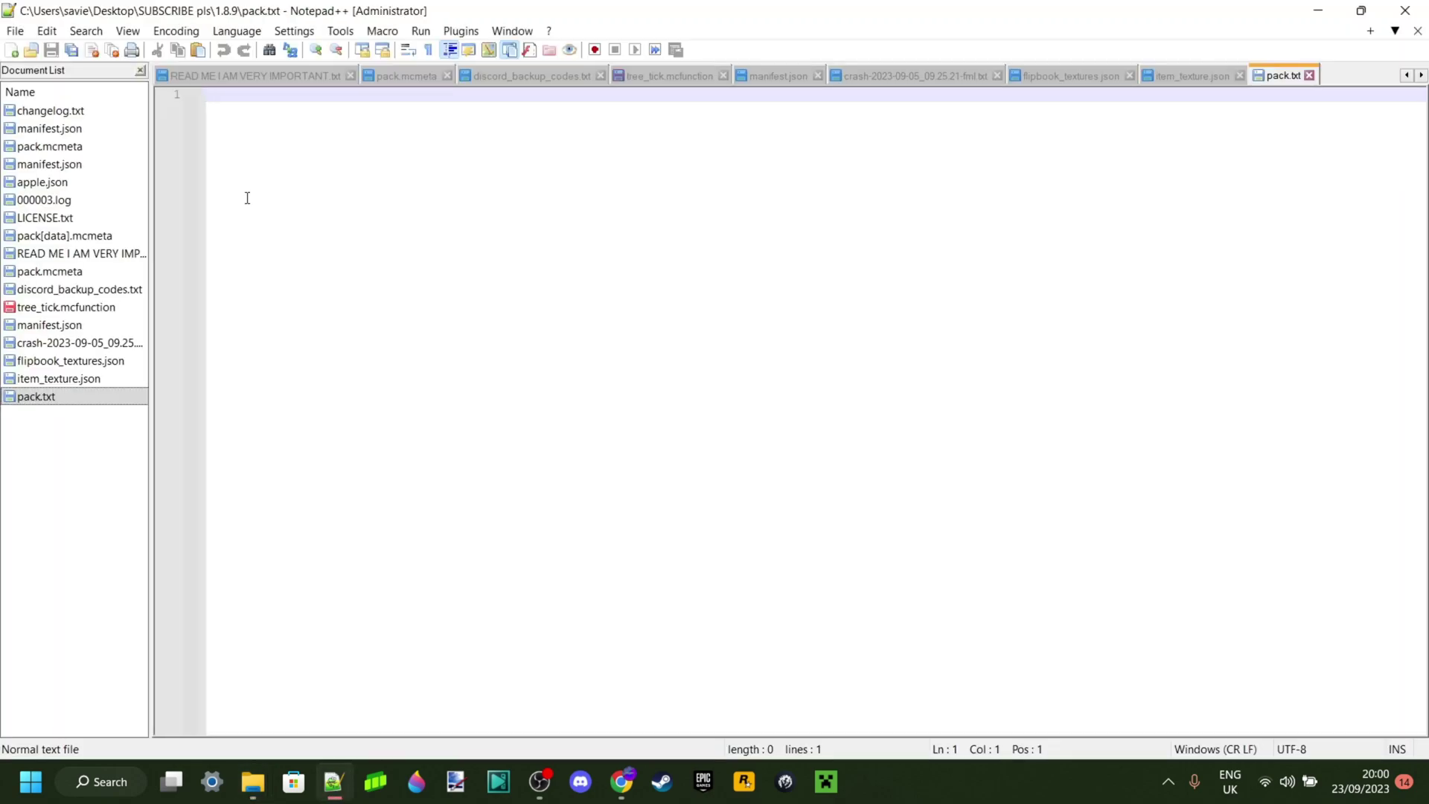
text({   "pack": {     "pack_format": 10,     "description": "desc"   } })
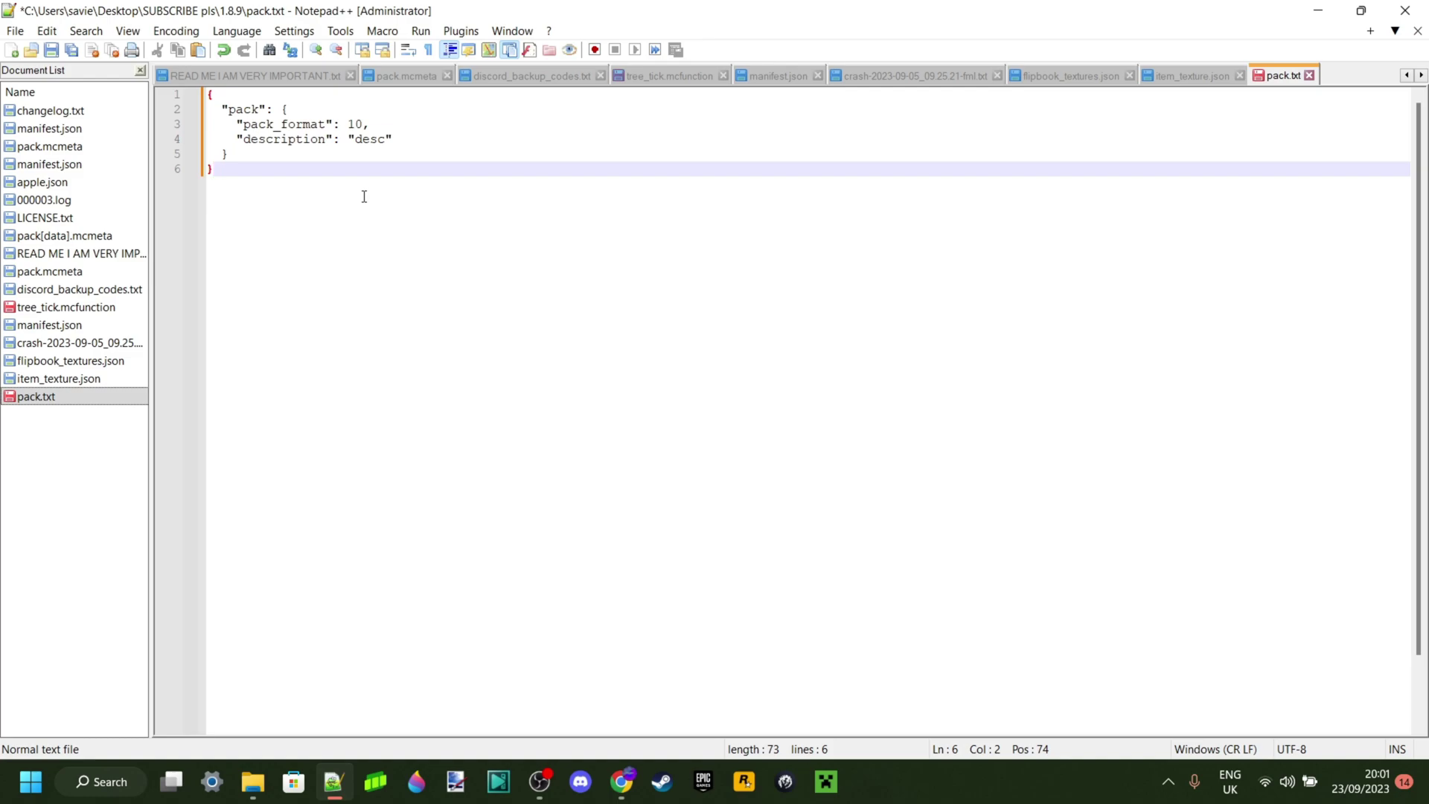
key(ctrl+s)
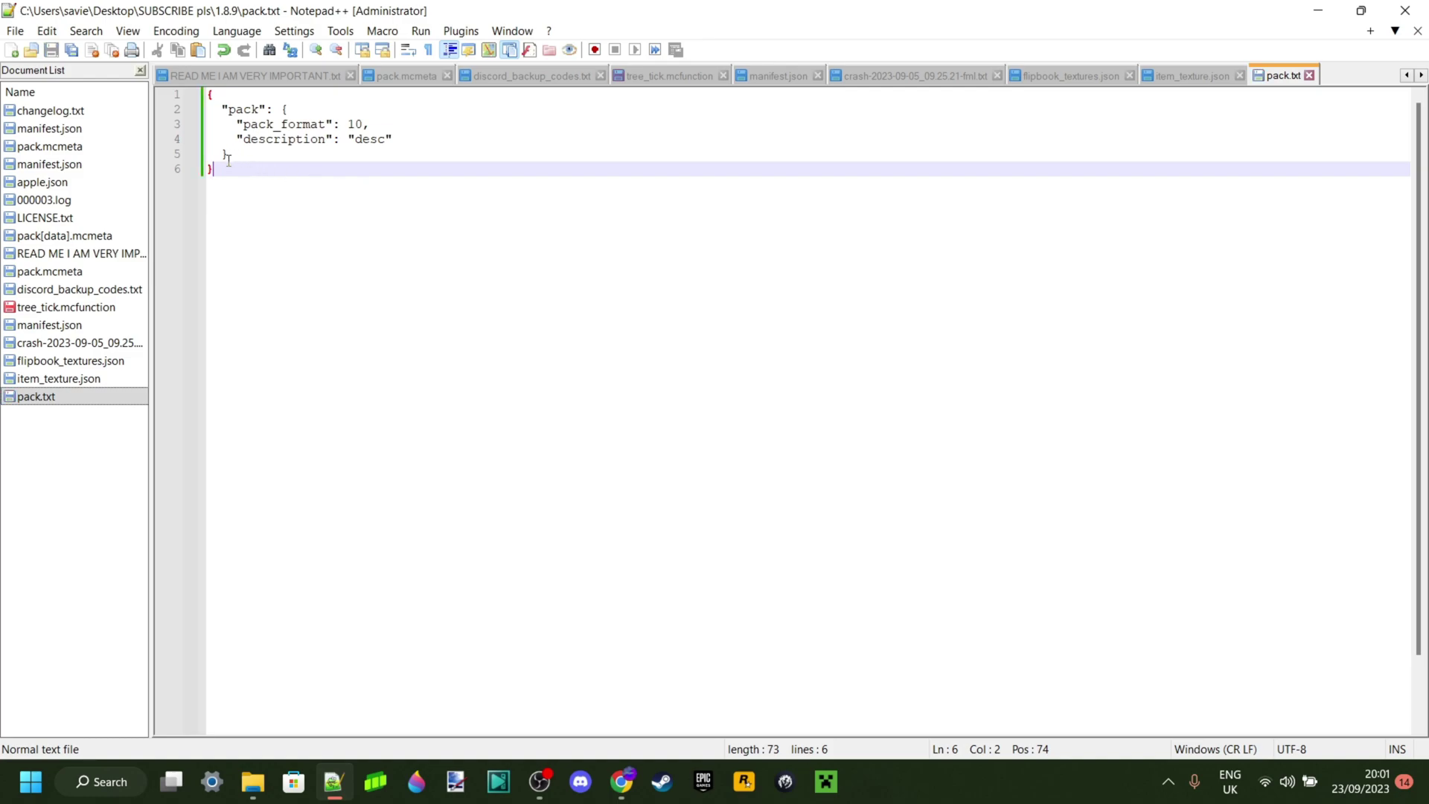
- Examine the curly brackets, their indentation and the pack_format key in pack.txt
click(213, 95)
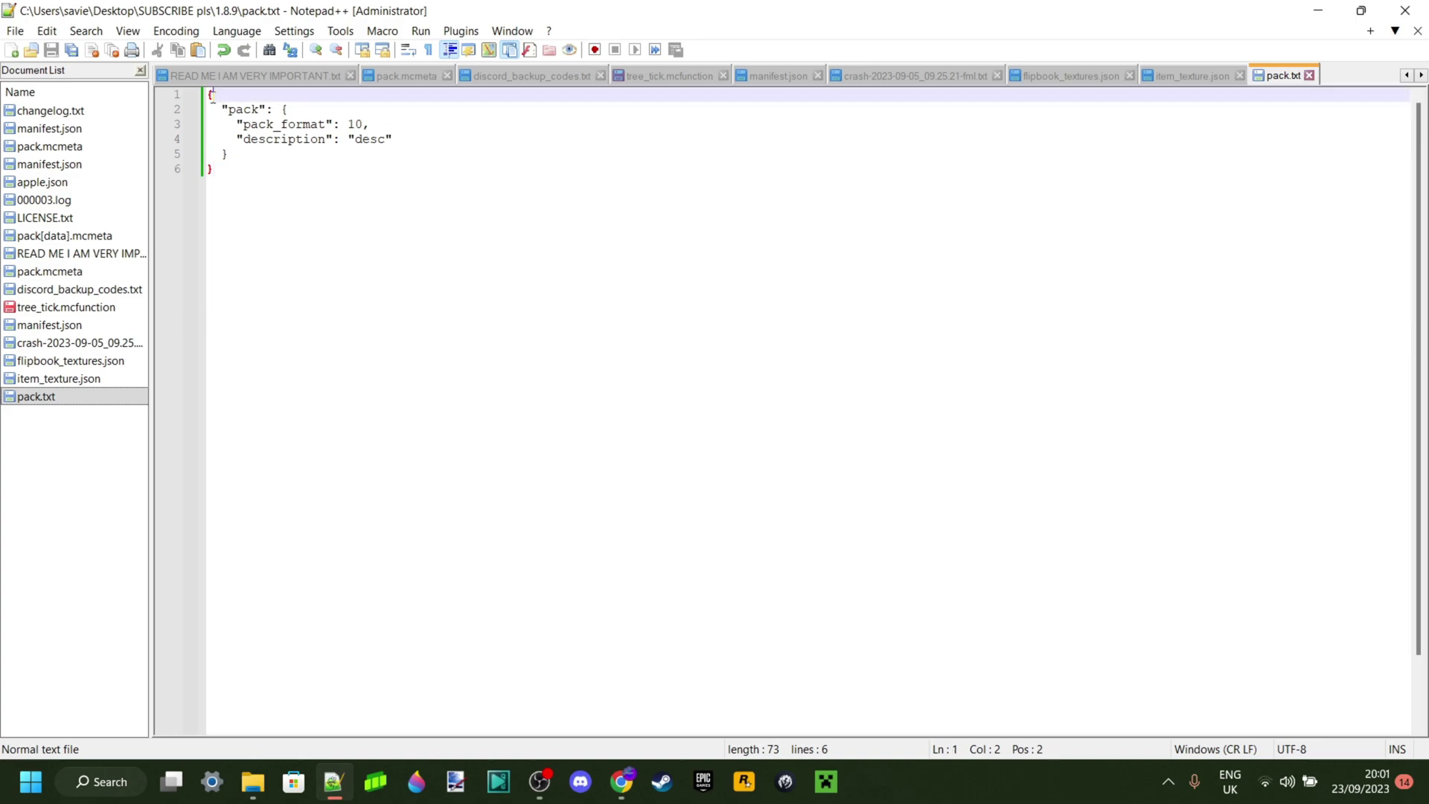
drag(224, 170, 210, 169)
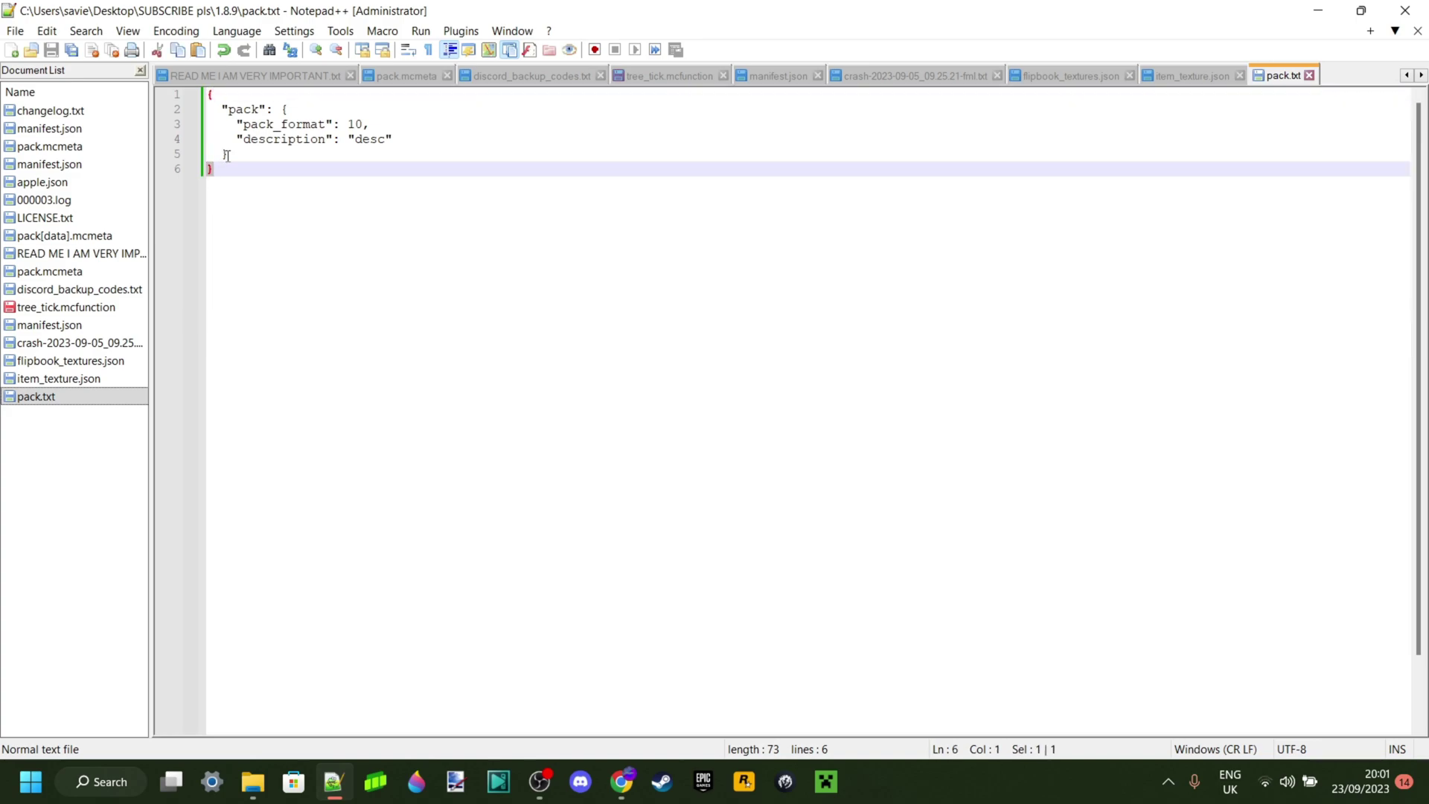
click(227, 156)
click(228, 164)
drag(210, 110, 249, 177)
click(251, 177)
drag(244, 125, 326, 125)
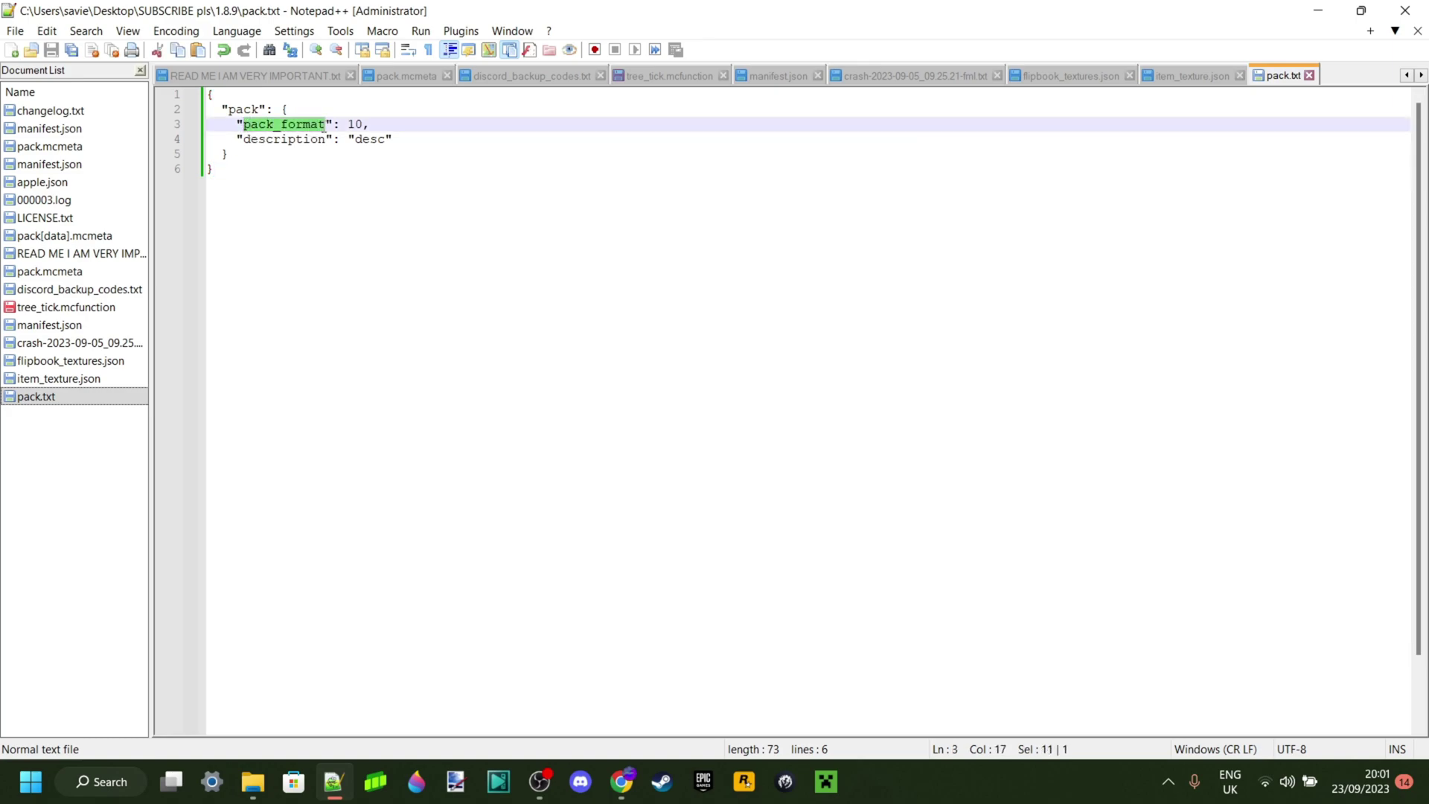
click(315, 152)
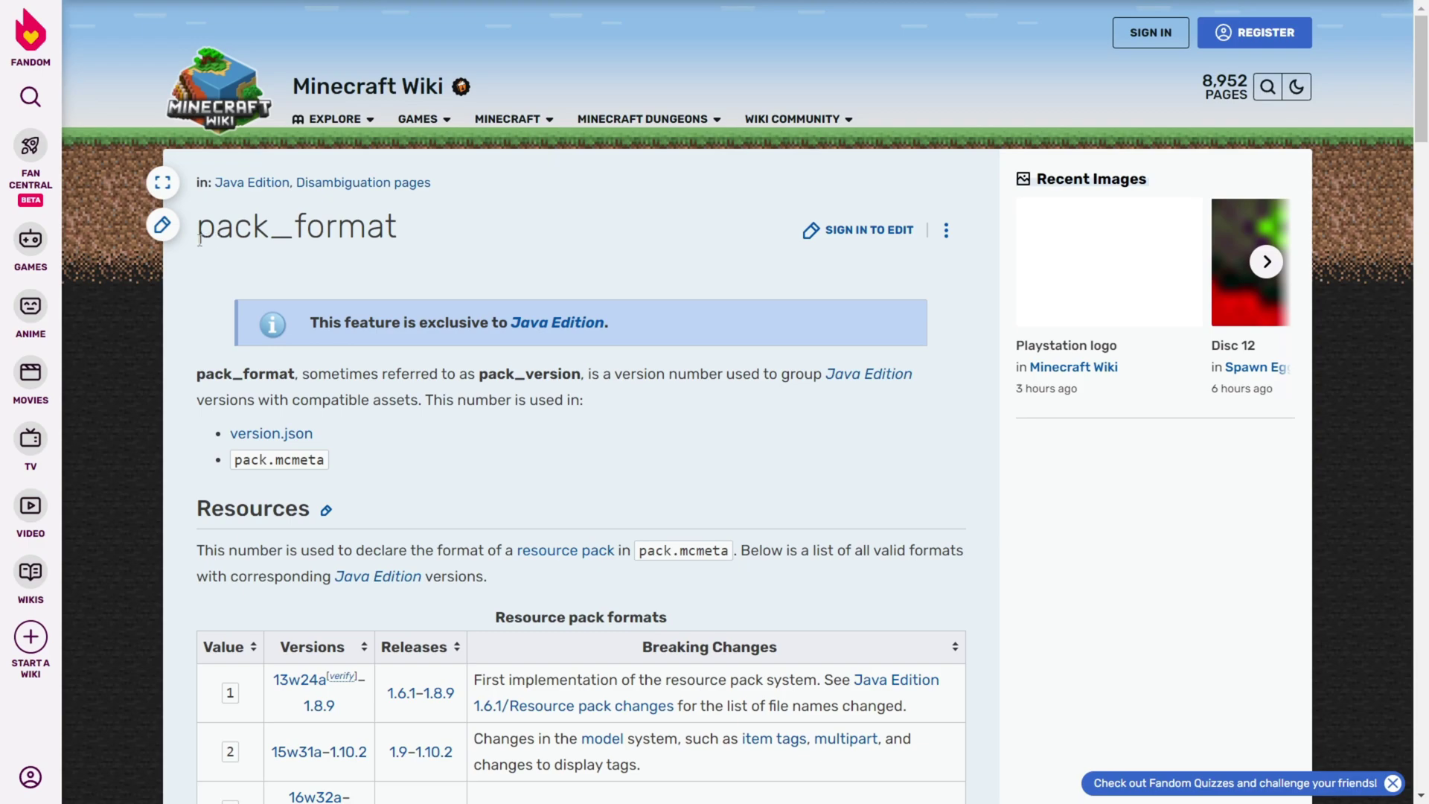
- Look through the resource pack formats table on the Minecraft Wiki pack_format page for the value matching each game release
drag(198, 238, 415, 239)
click(421, 235)
scroll(458, 231, down, 3)
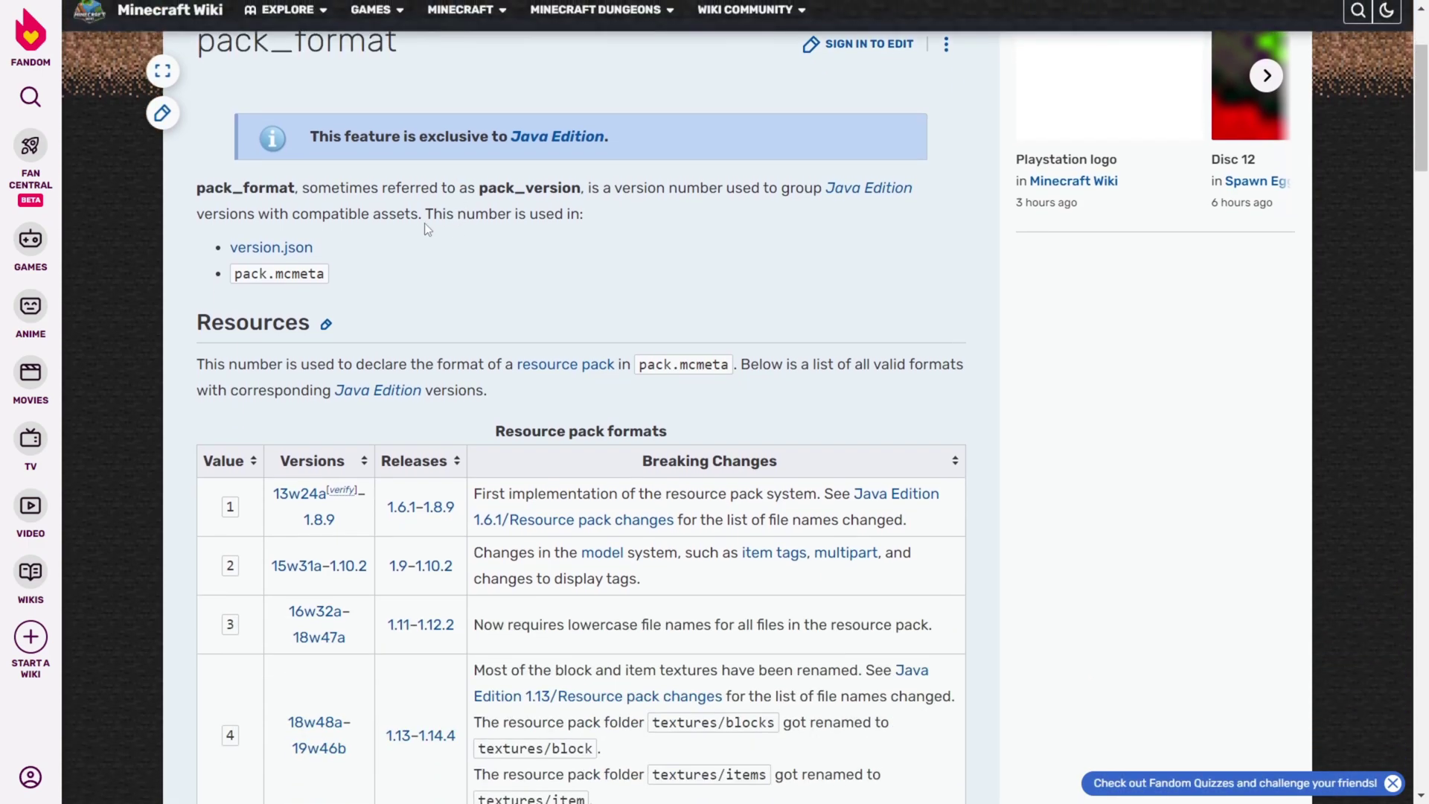
scroll(585, 247, down, 1)
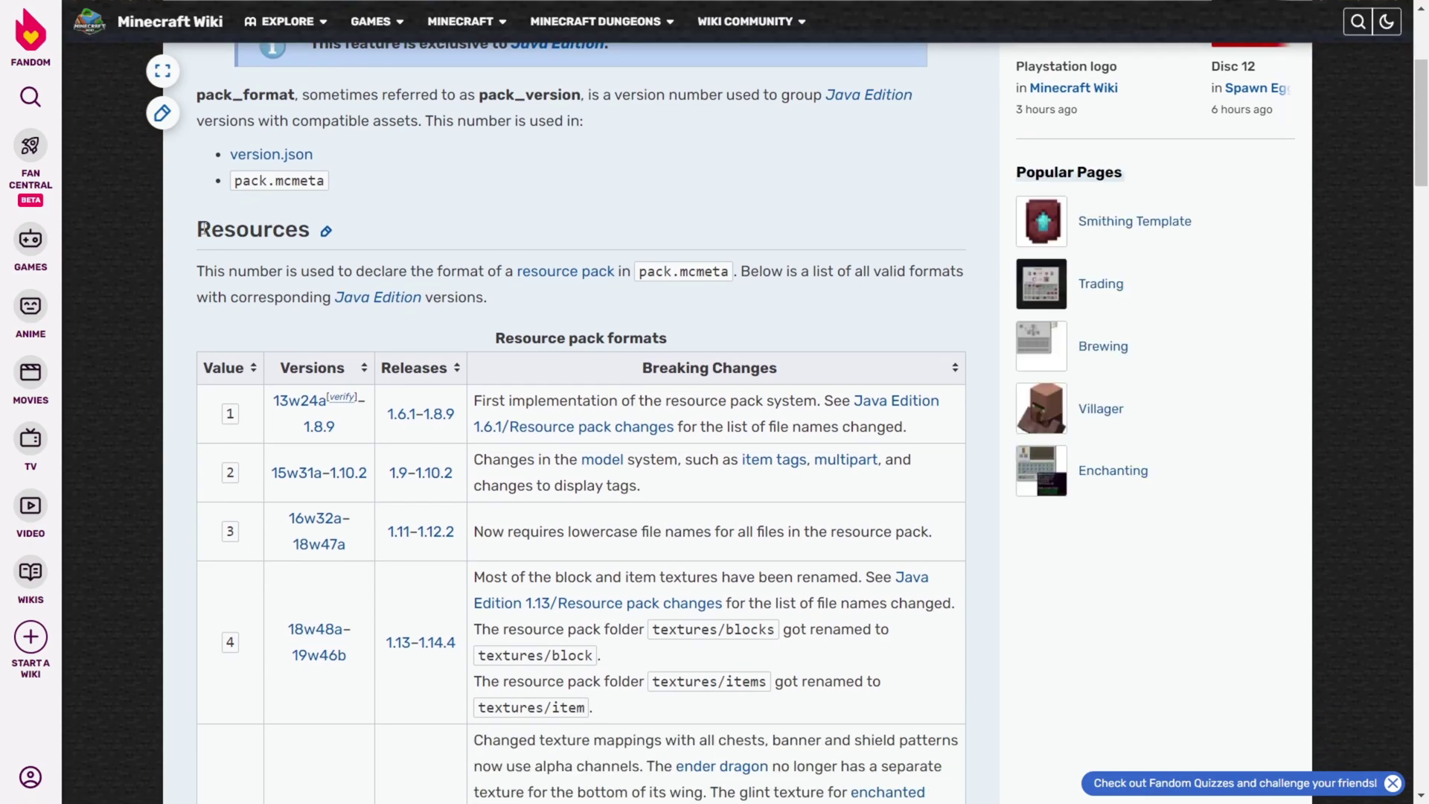
drag(198, 229, 511, 216)
click(637, 211)
scroll(664, 199, down, 1)
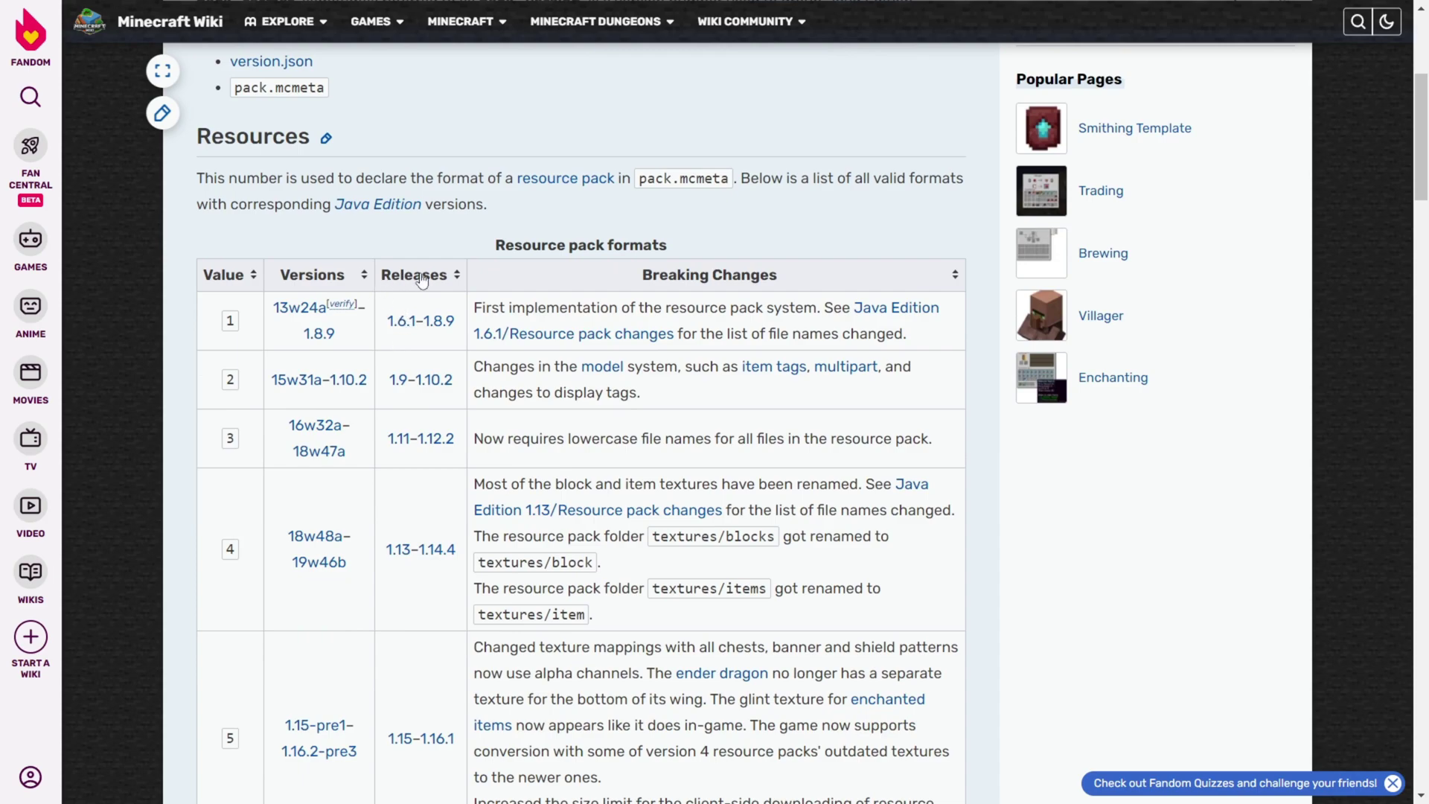
scroll(442, 299, down, 5)
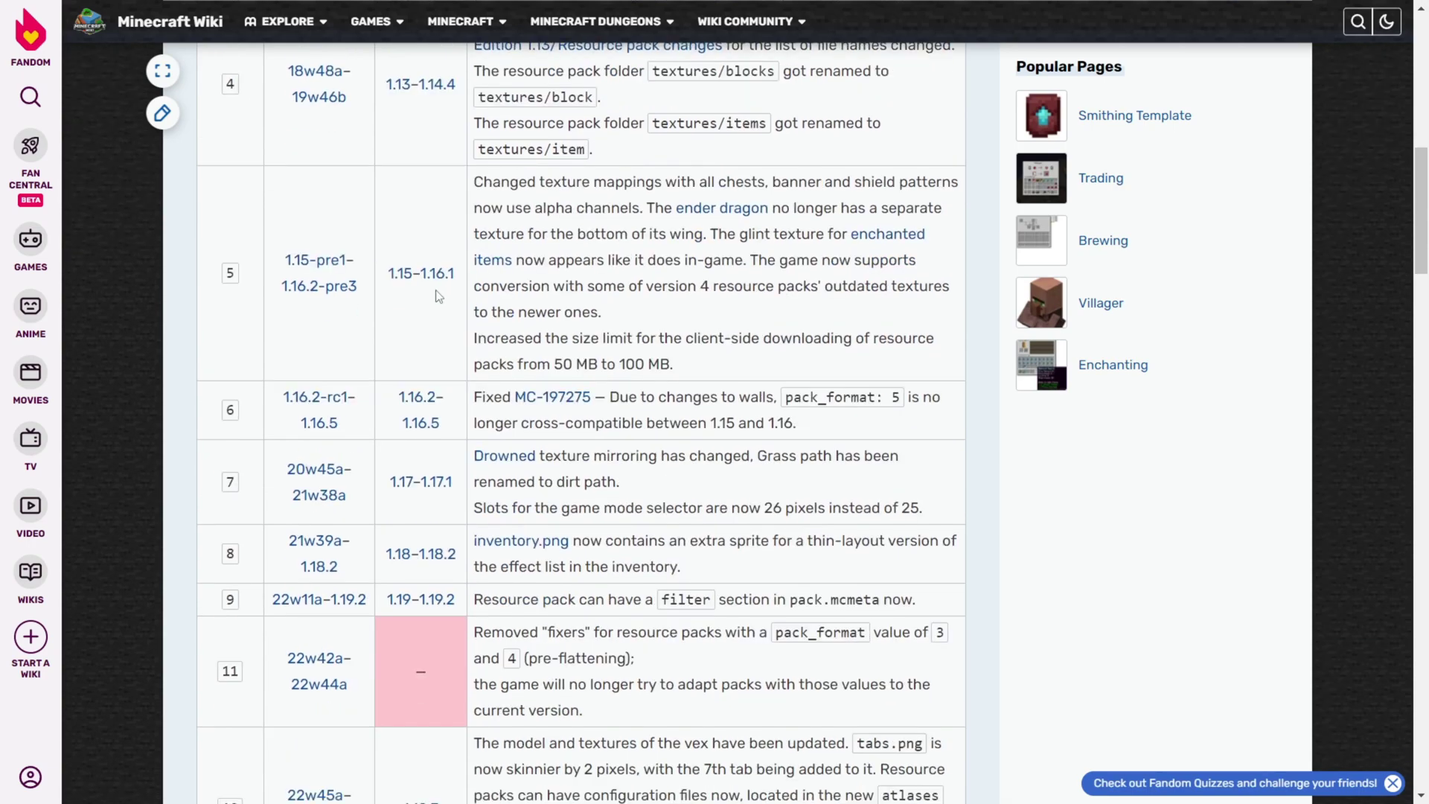
scroll(439, 311, down, 2)
scroll(439, 312, down, 1)
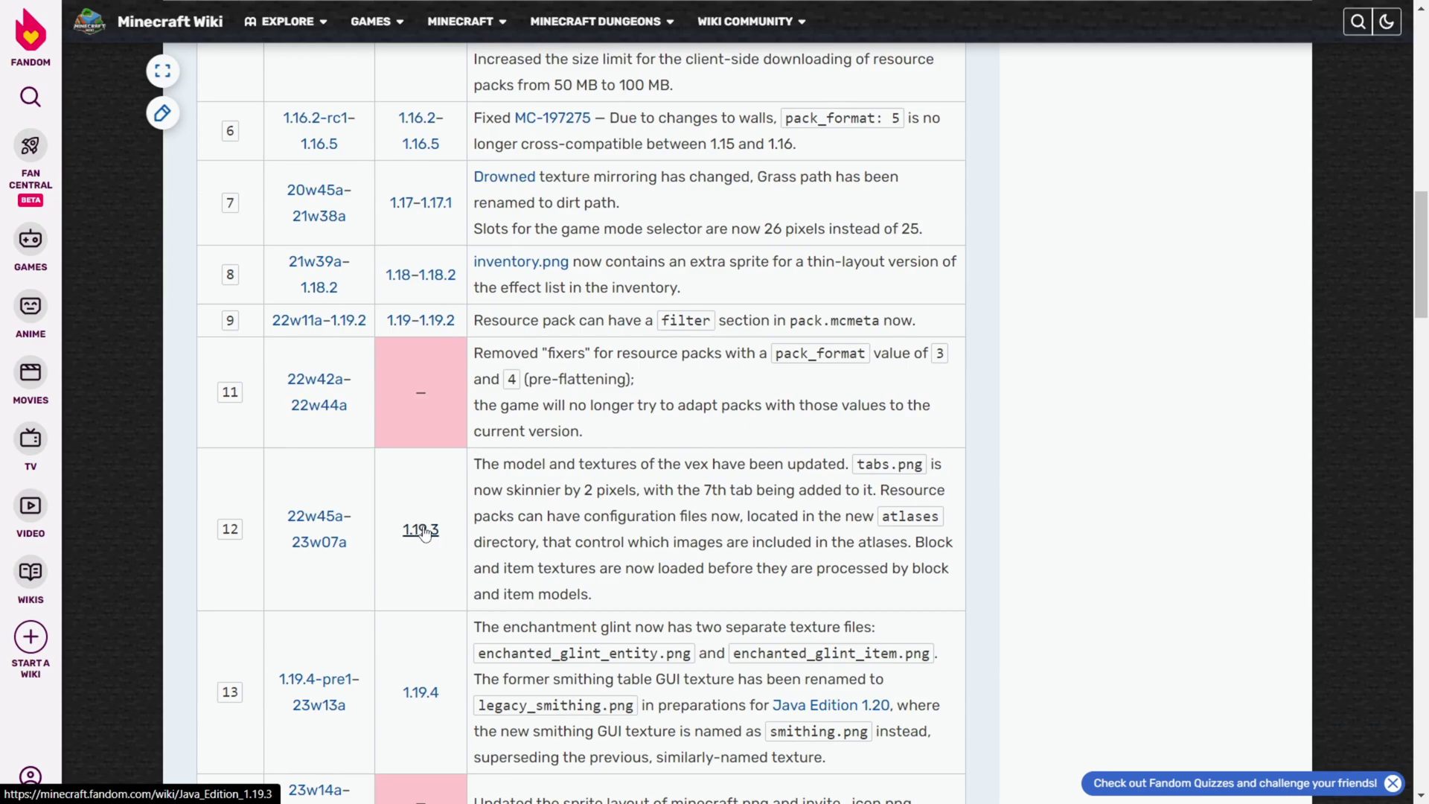
double_click(231, 530)
click(233, 568)
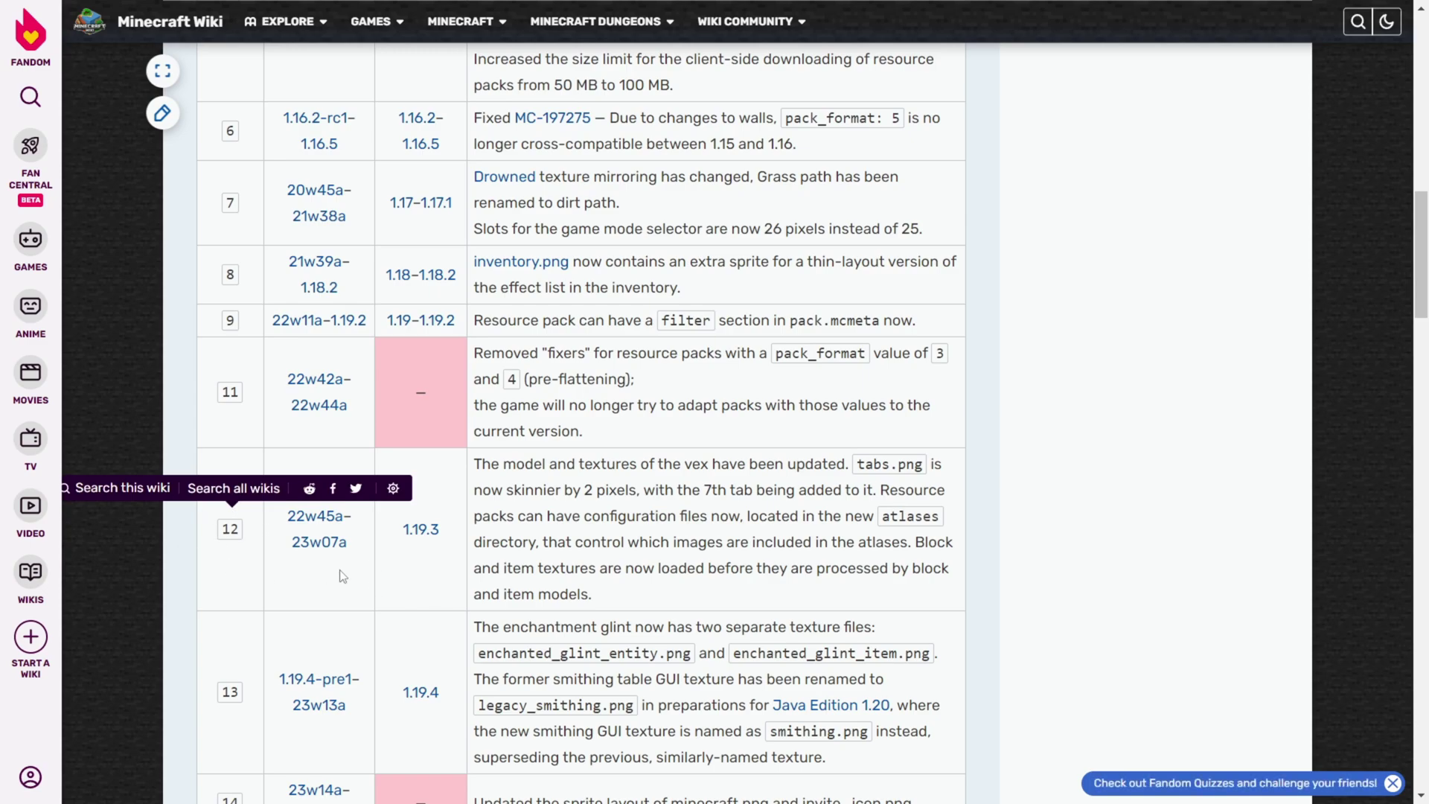
click(1053, 529)
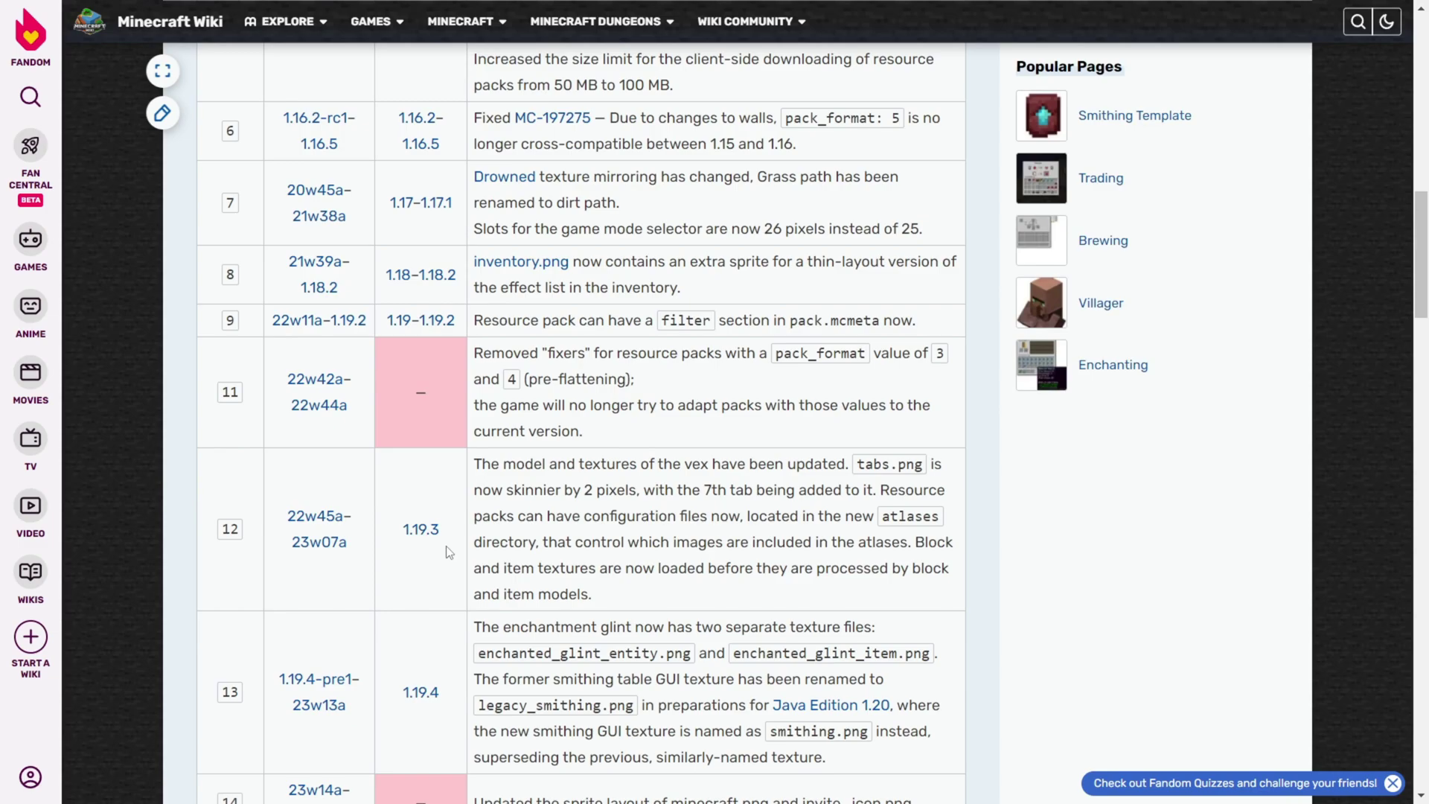
scroll(467, 540, down, 4)
scroll(475, 537, down, 2)
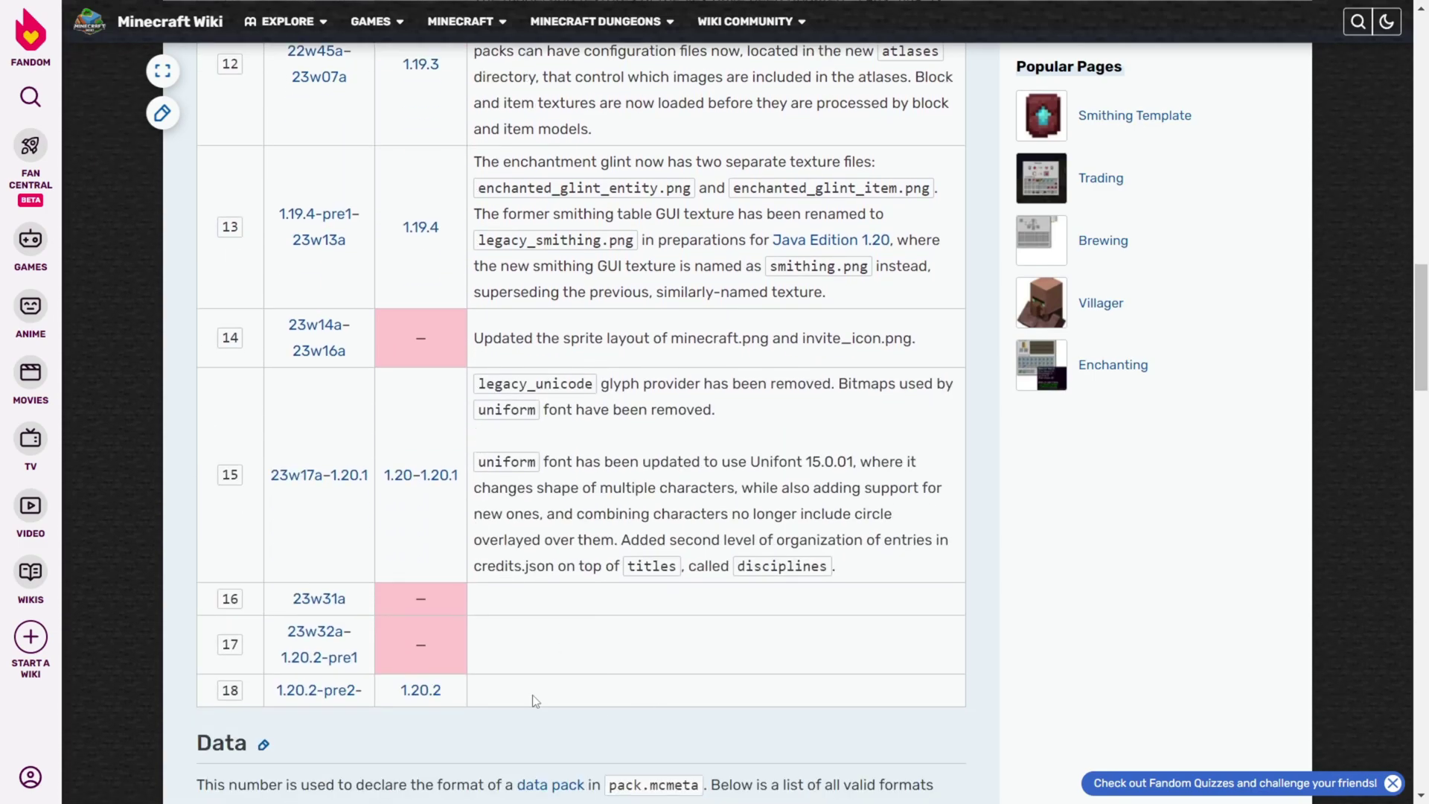
scroll(266, 674, up, 15)
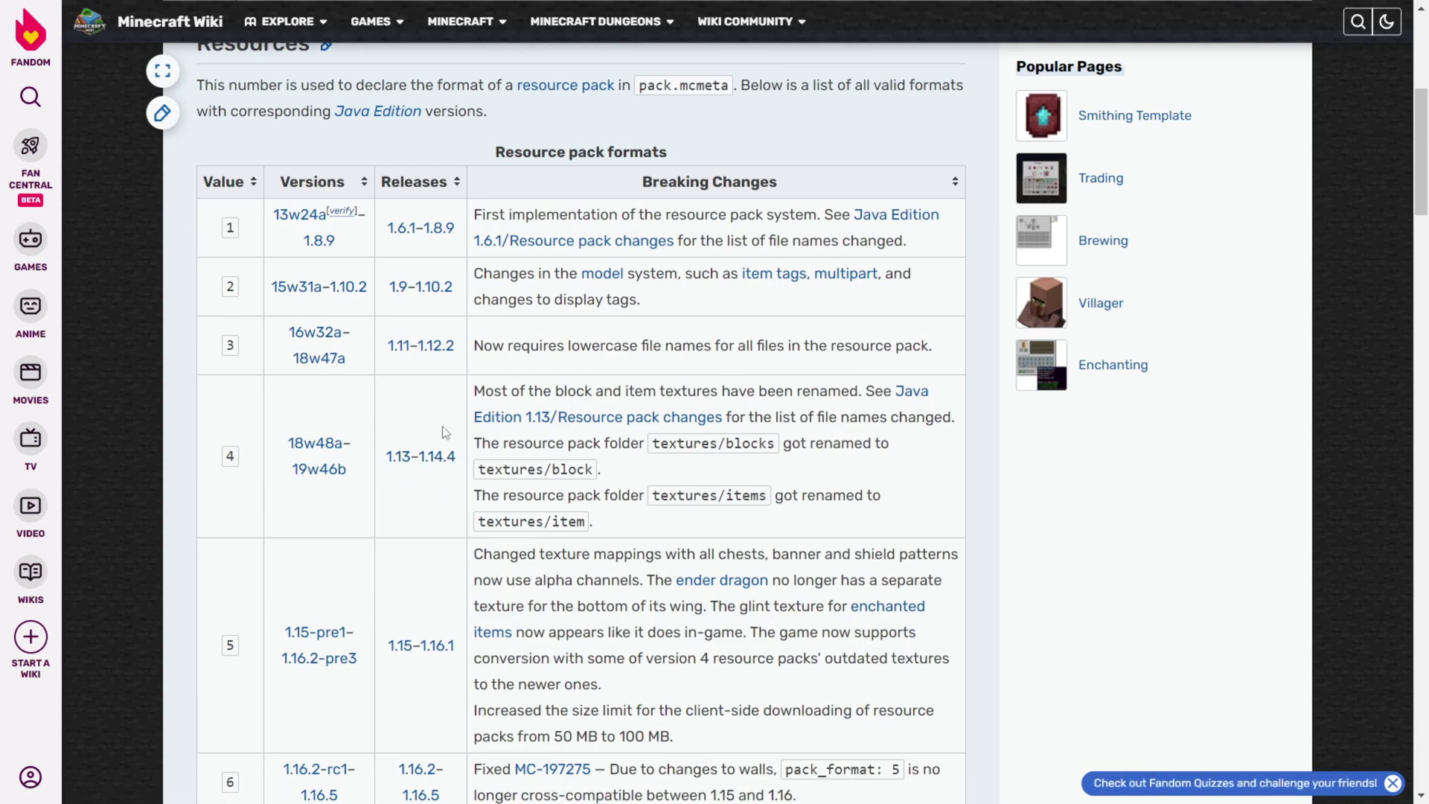
scroll(445, 432, up, 1)
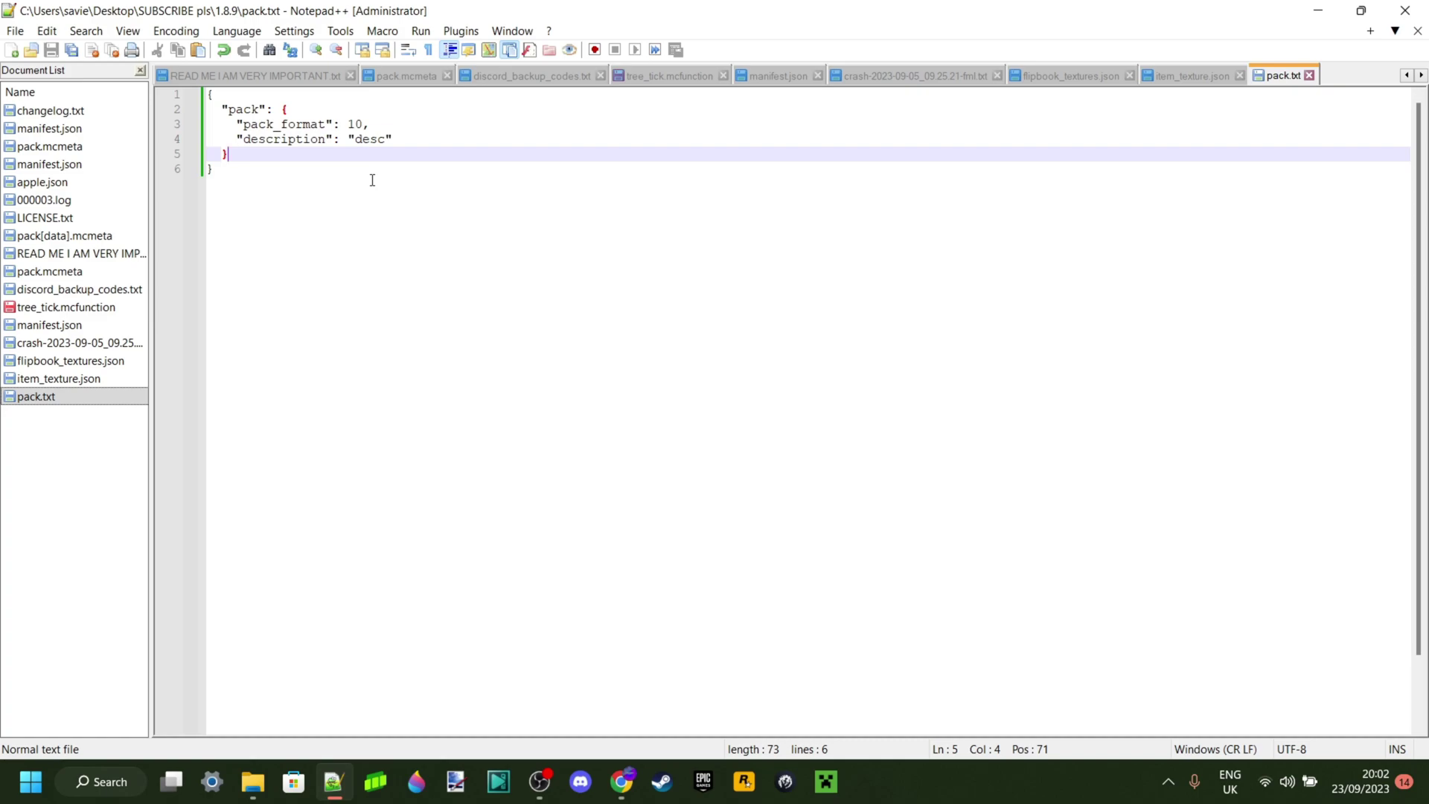
- Switch back to pack.txt in Notepad++ and set the pack_format value to 1
drag(242, 124, 325, 129)
click(362, 127)
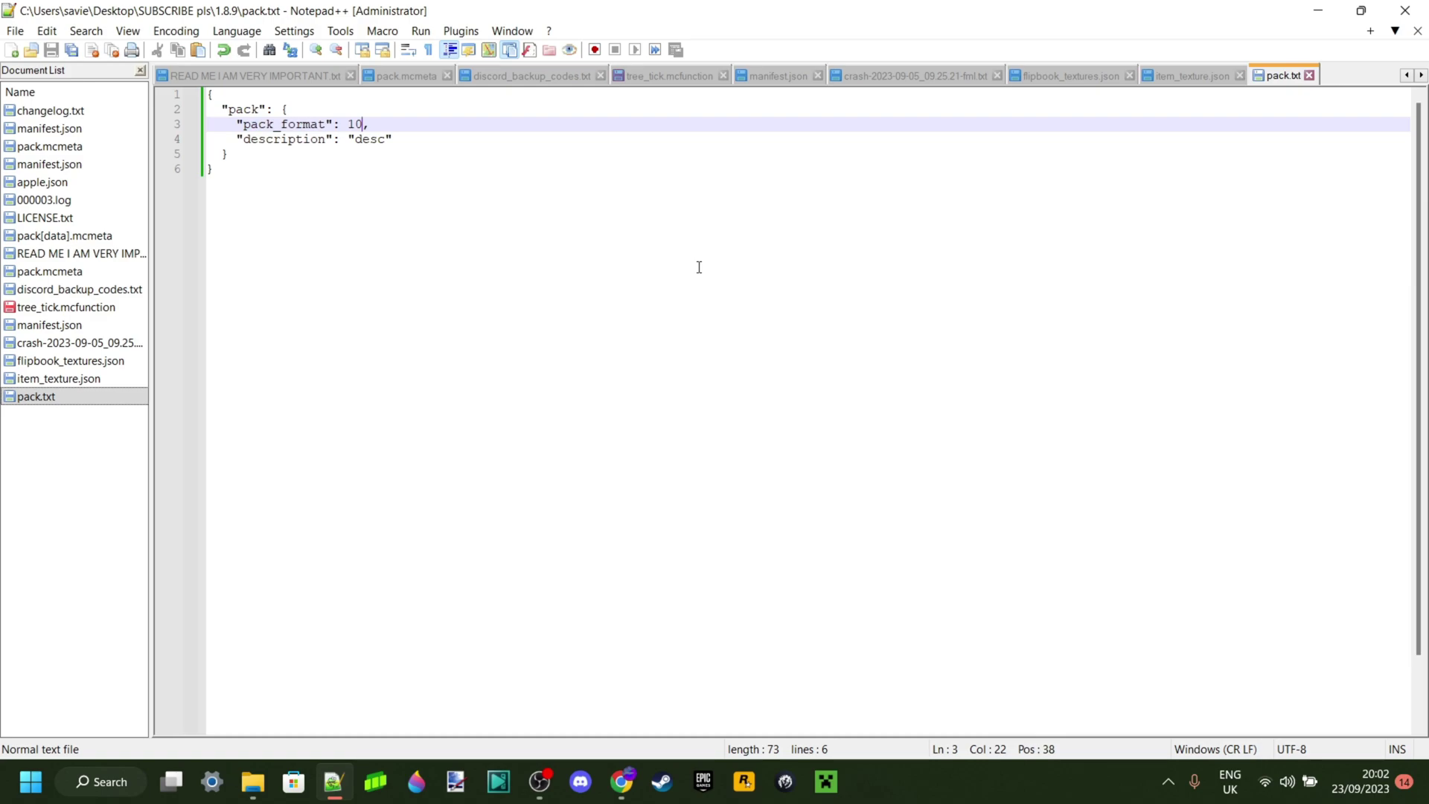
key(BackSpace)
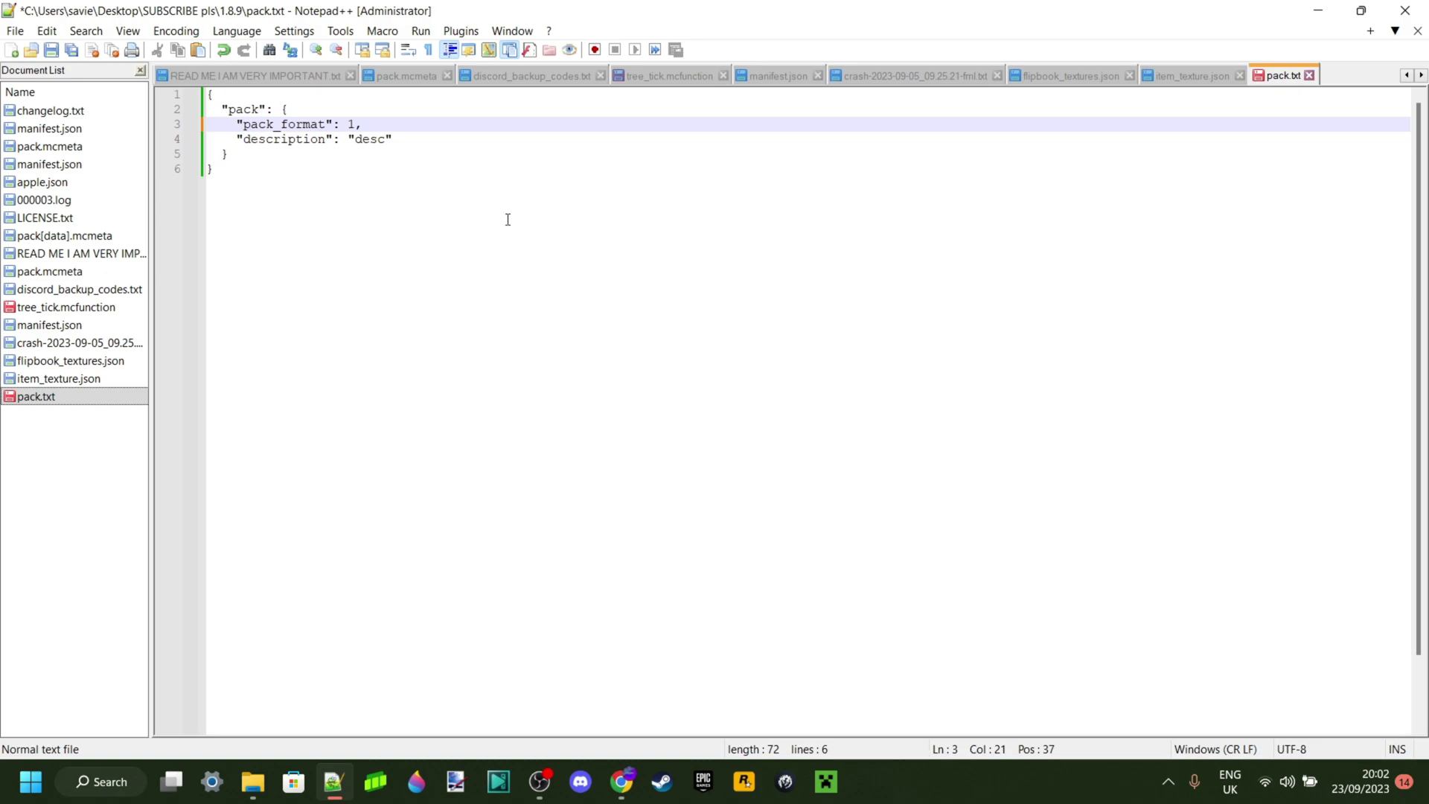
- Try the pack_format values 23, 455 and 9 in pack.txt, and restore the value to 1
key(BackSpace)
text(23)
key(BackSpace)
key(BackSpace)
text(455)
key(BackSpace)
key(BackSpace)
key(BackSpace)
text(9)
key(BackSpace)
text(1)
- Replace the description text with "Itsme64's Pack Description pls Subscribe", save pack.txt, and reopen the file to check its contents
key(ctrl+s)
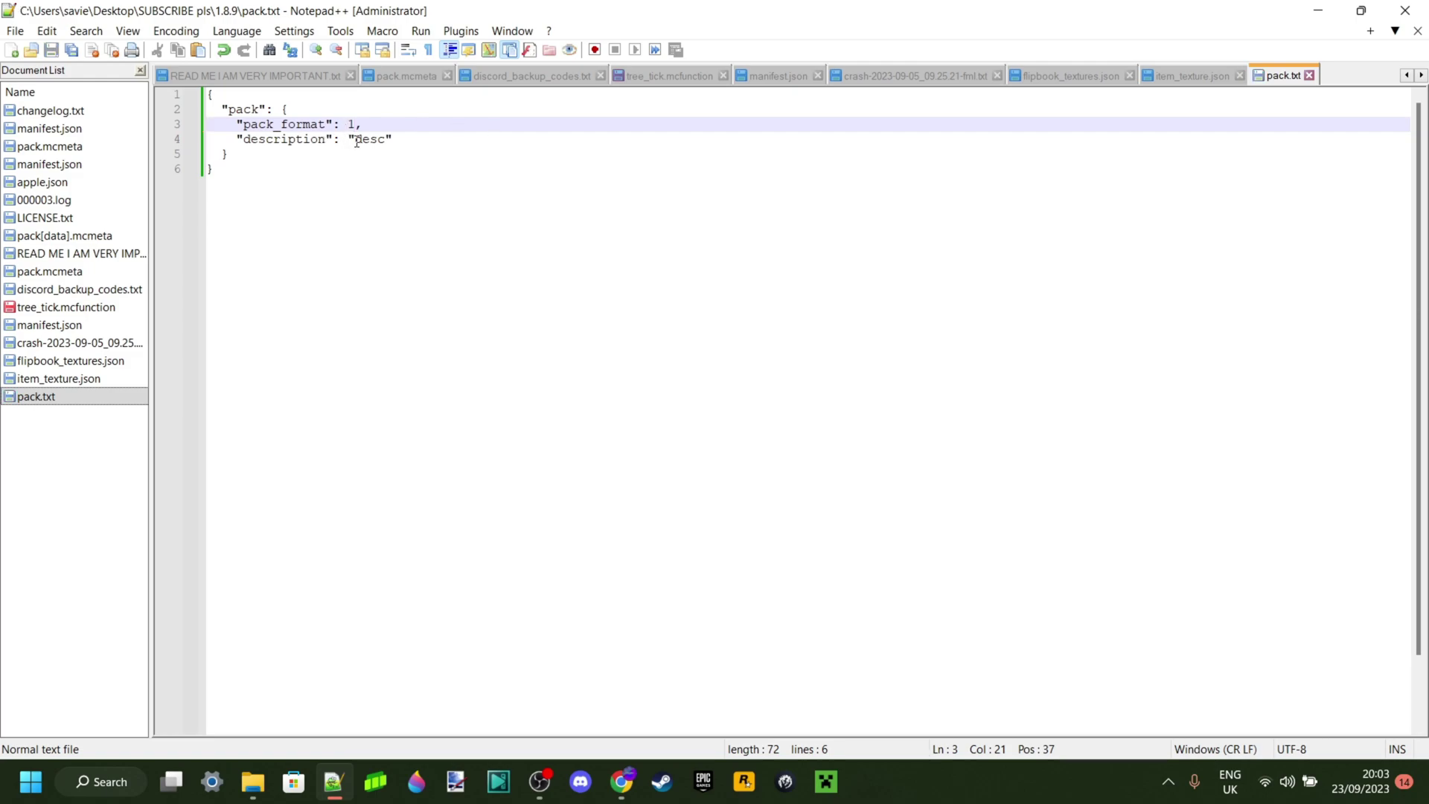
double_click(242, 140)
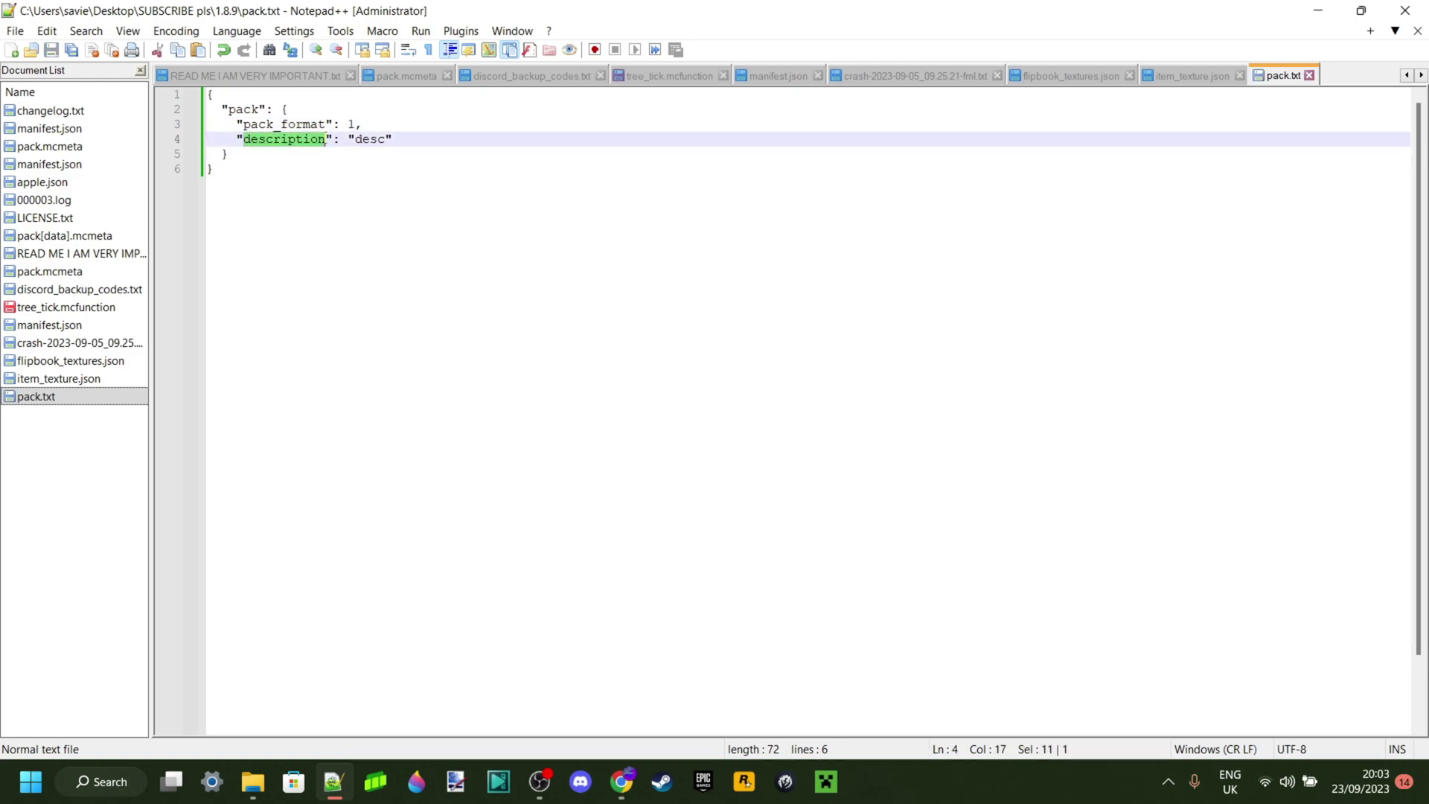
drag(355, 140, 385, 142)
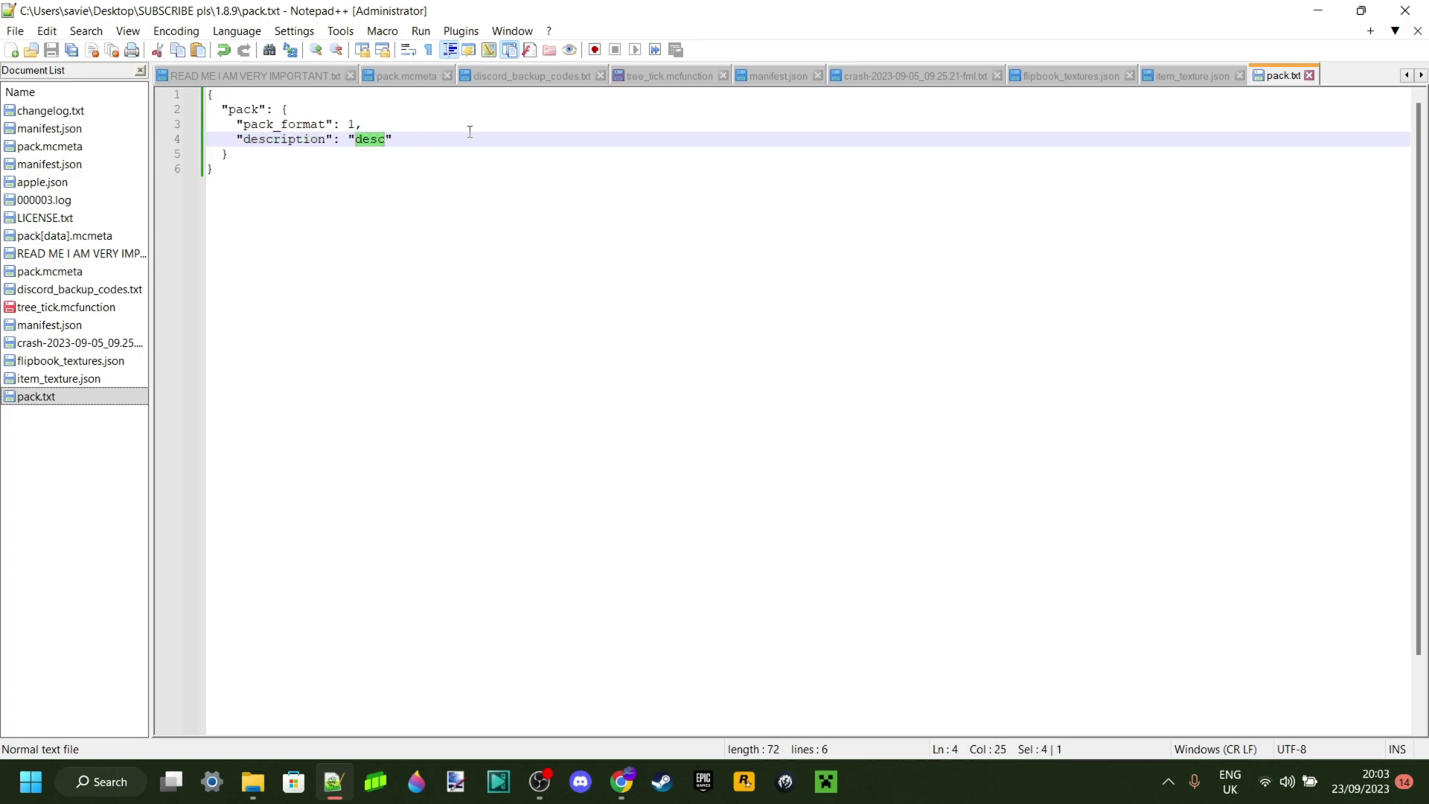
text(Itsme64's)
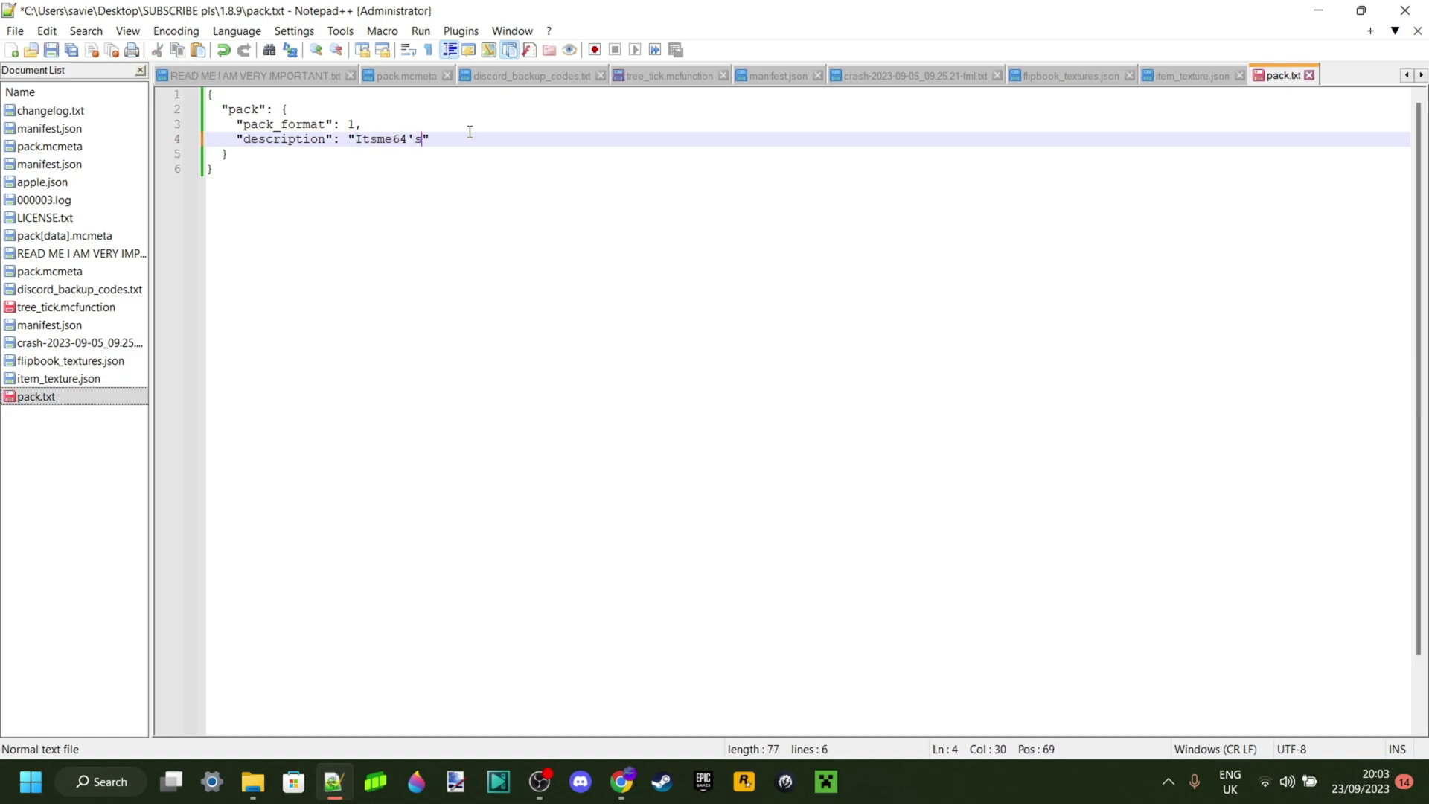
text( Pack Description pls Subscribe)
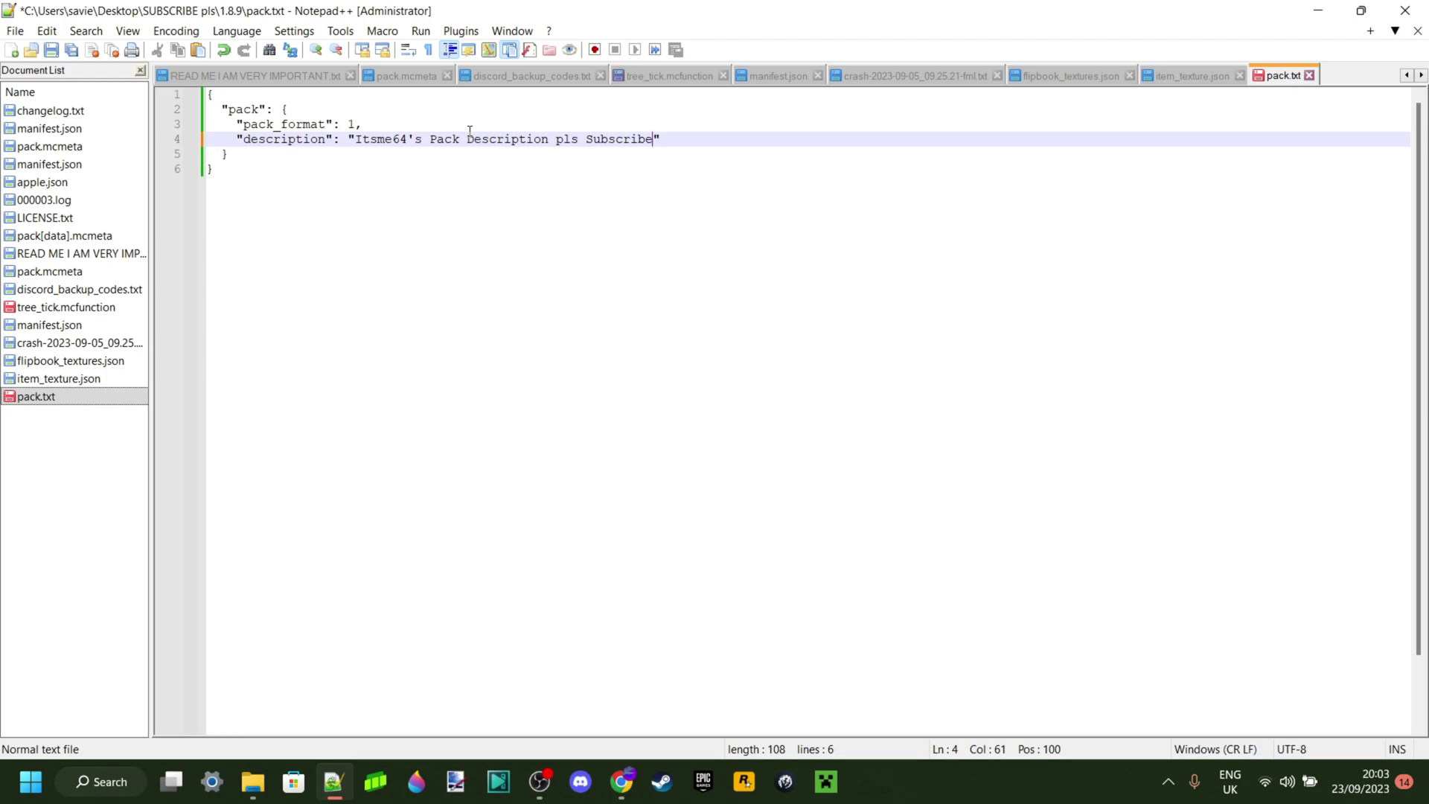
key(ctrl+s)
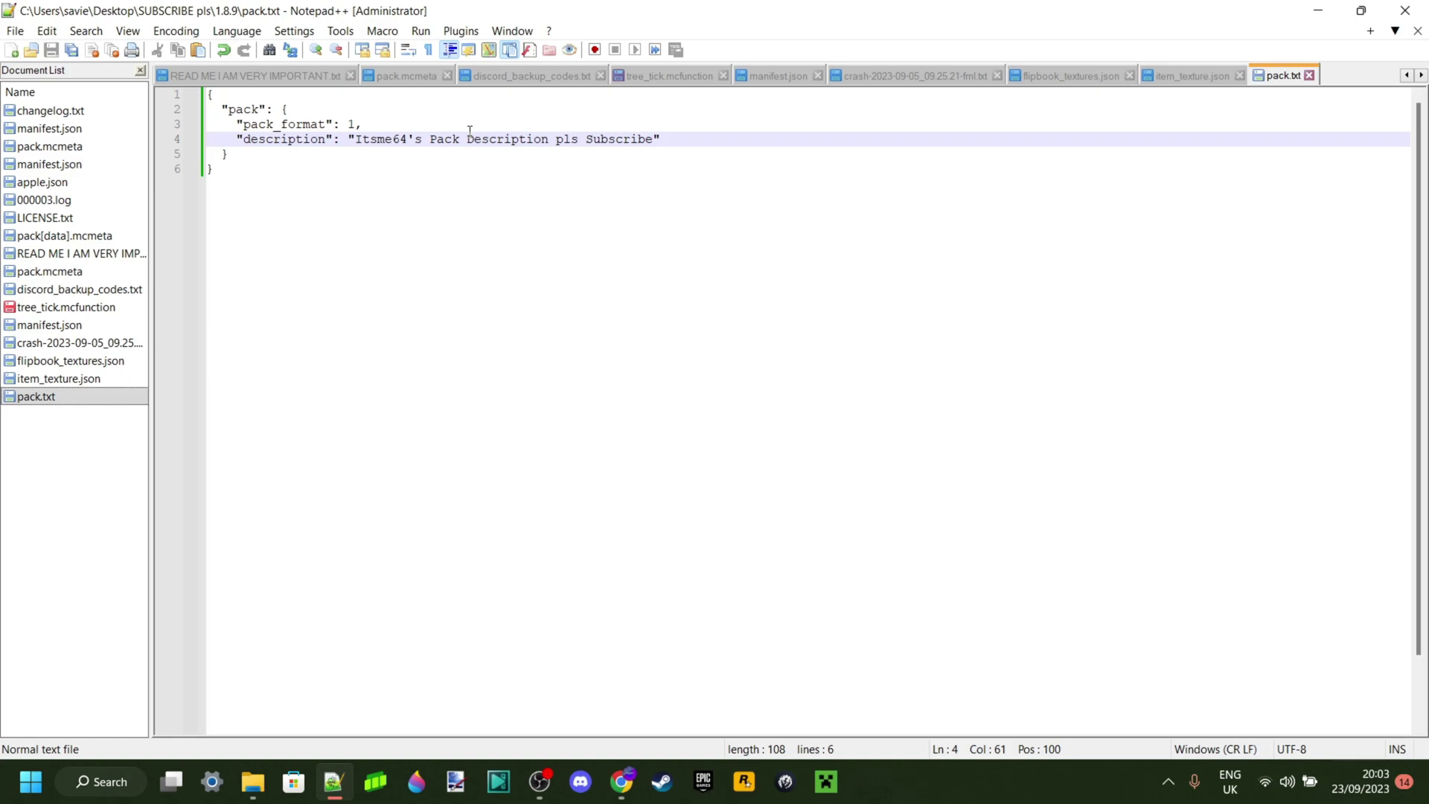
click(1405, 11)
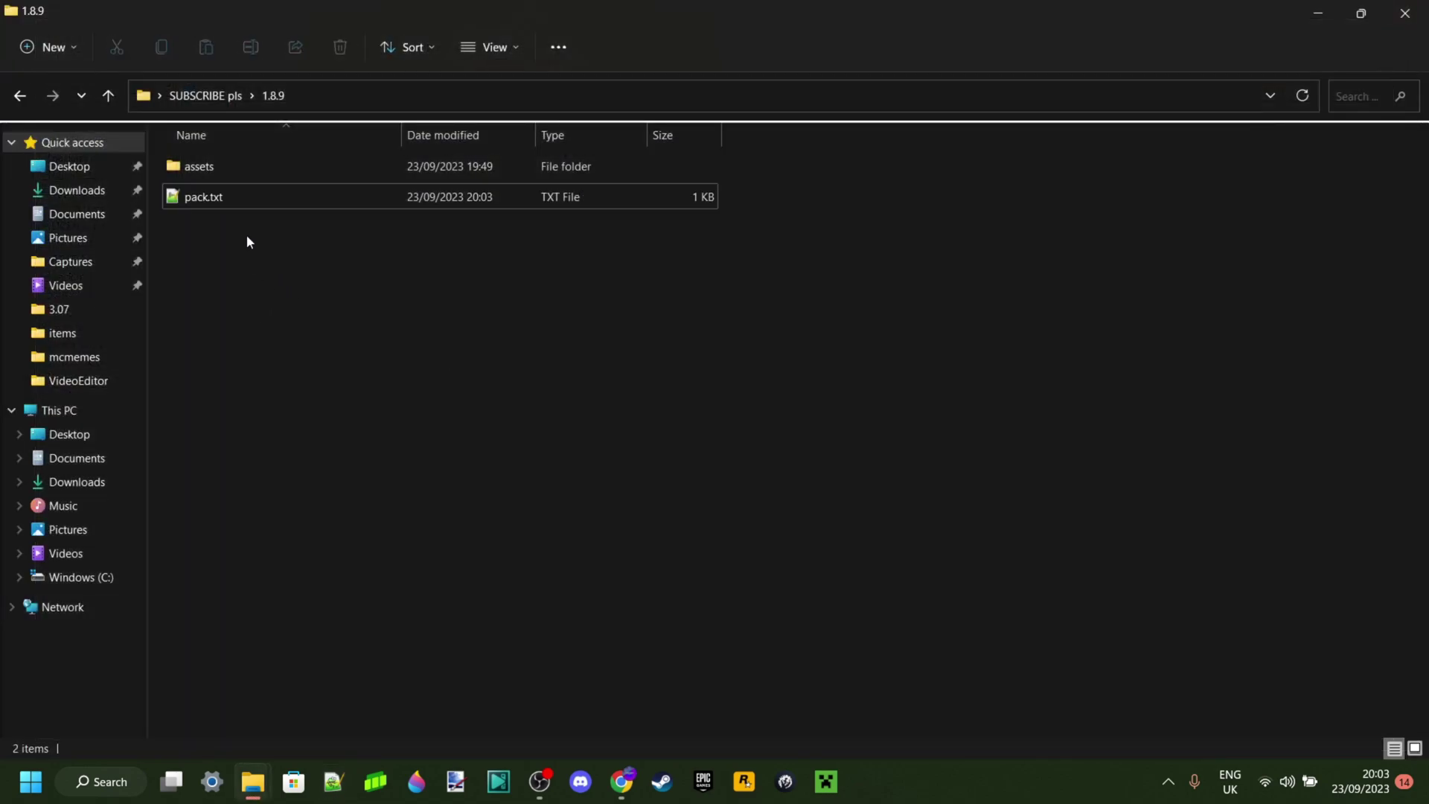
double_click(227, 198)
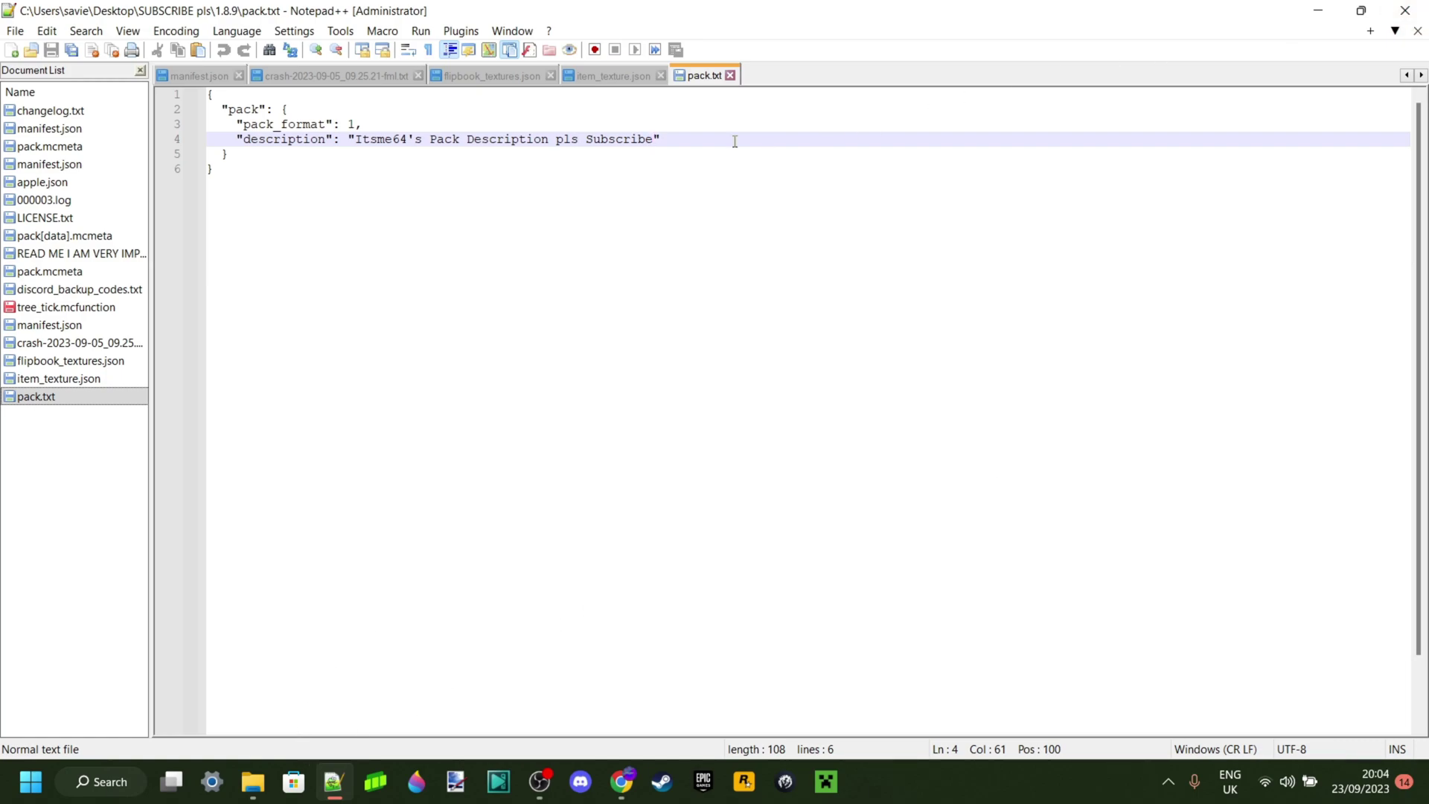
click(1405, 10)
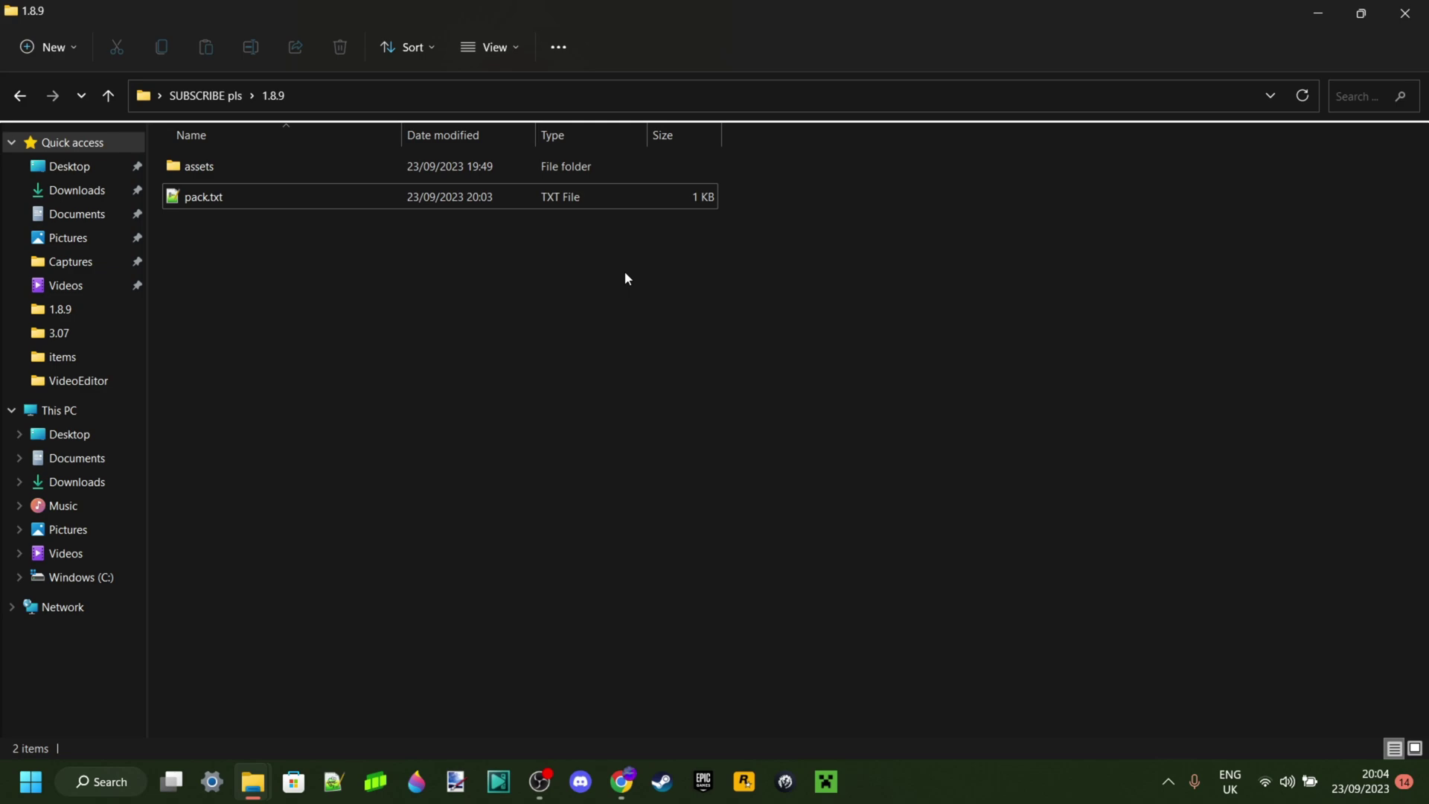
- Rename pack.txt in the 1.8.9 folder to pack.mcmeta, accepting the file extension change
right_click(207, 199)
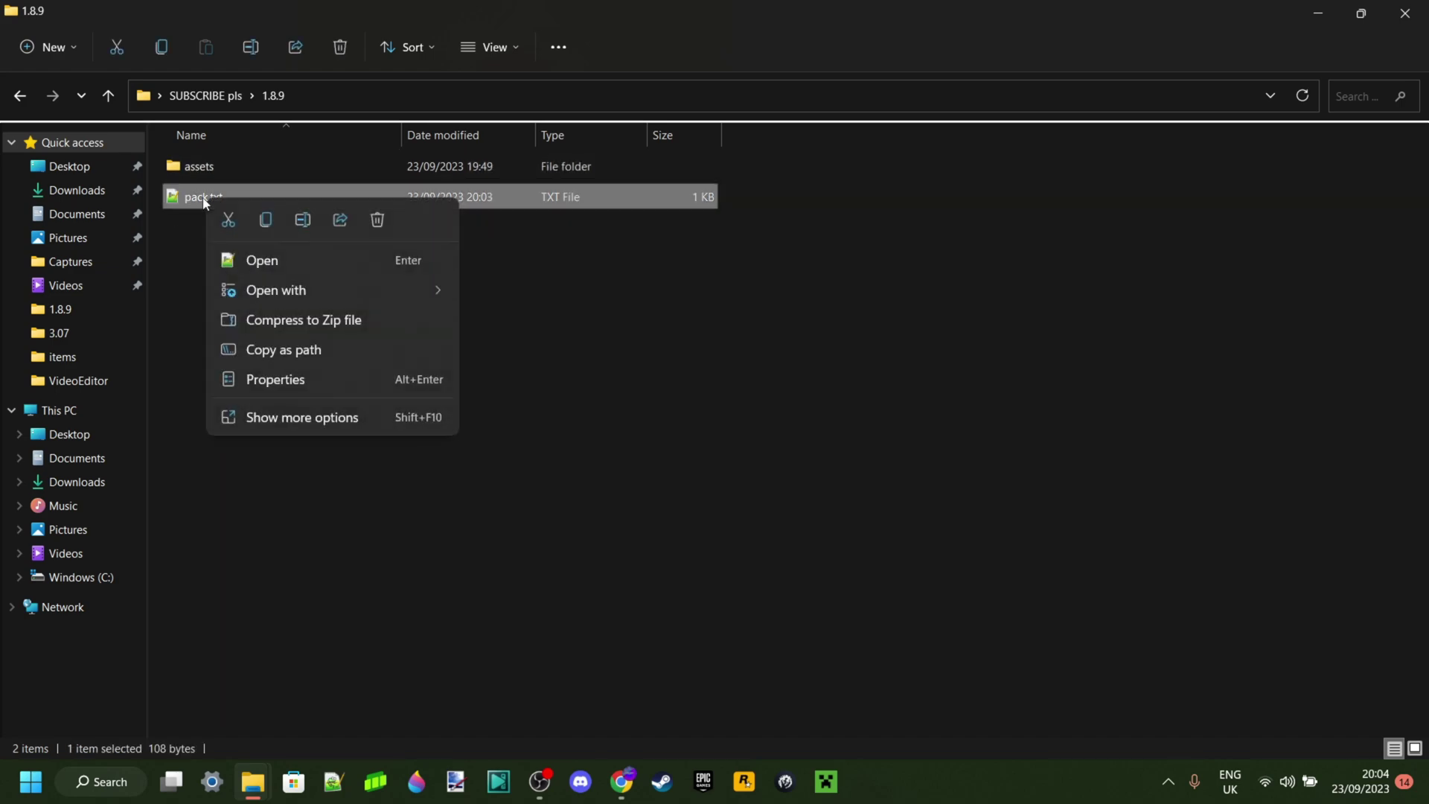
click(302, 221)
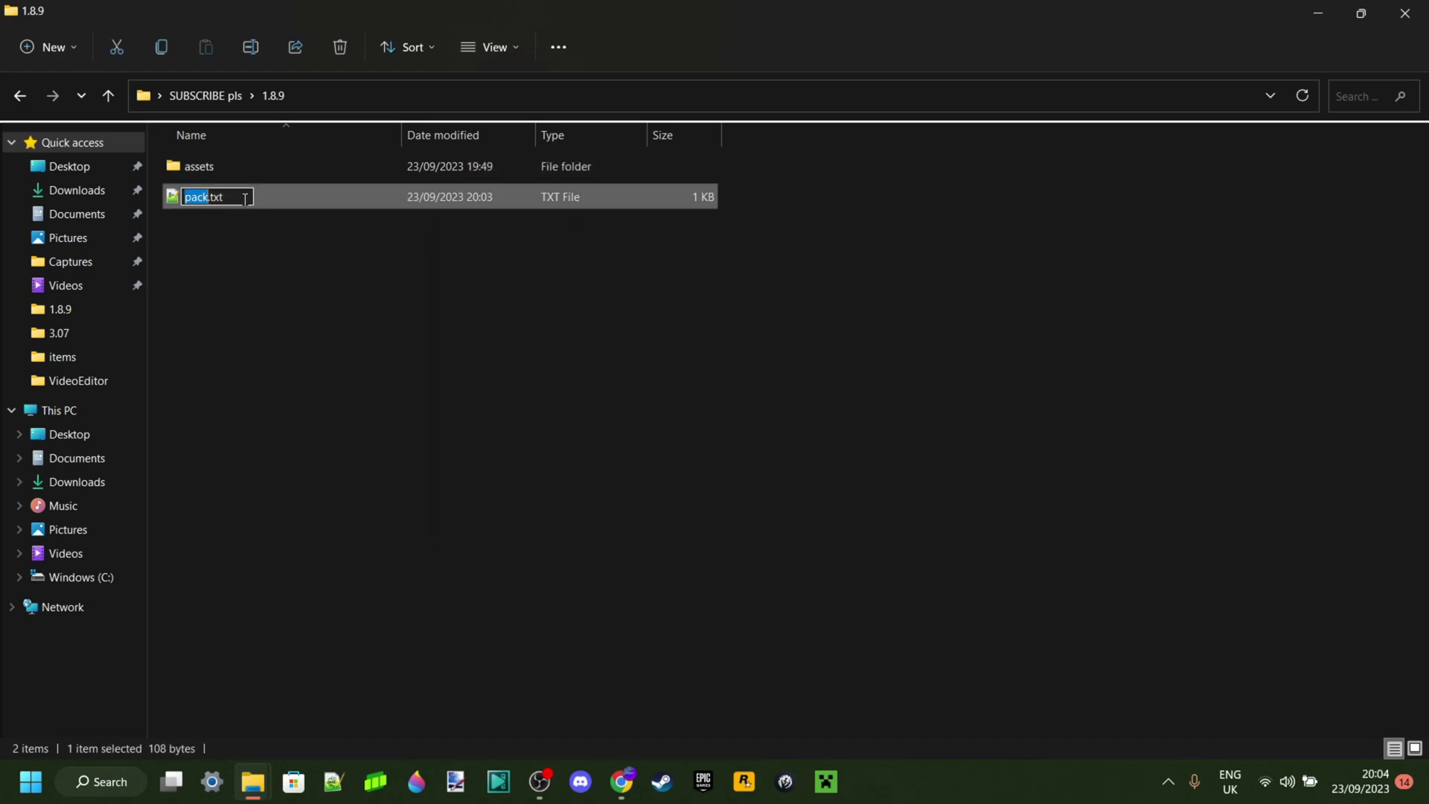
key(End)
key(BackSpace)
key(BackSpace)
key(BackSpace)
text(mcmm)
key(BackSpace)
text(eta)
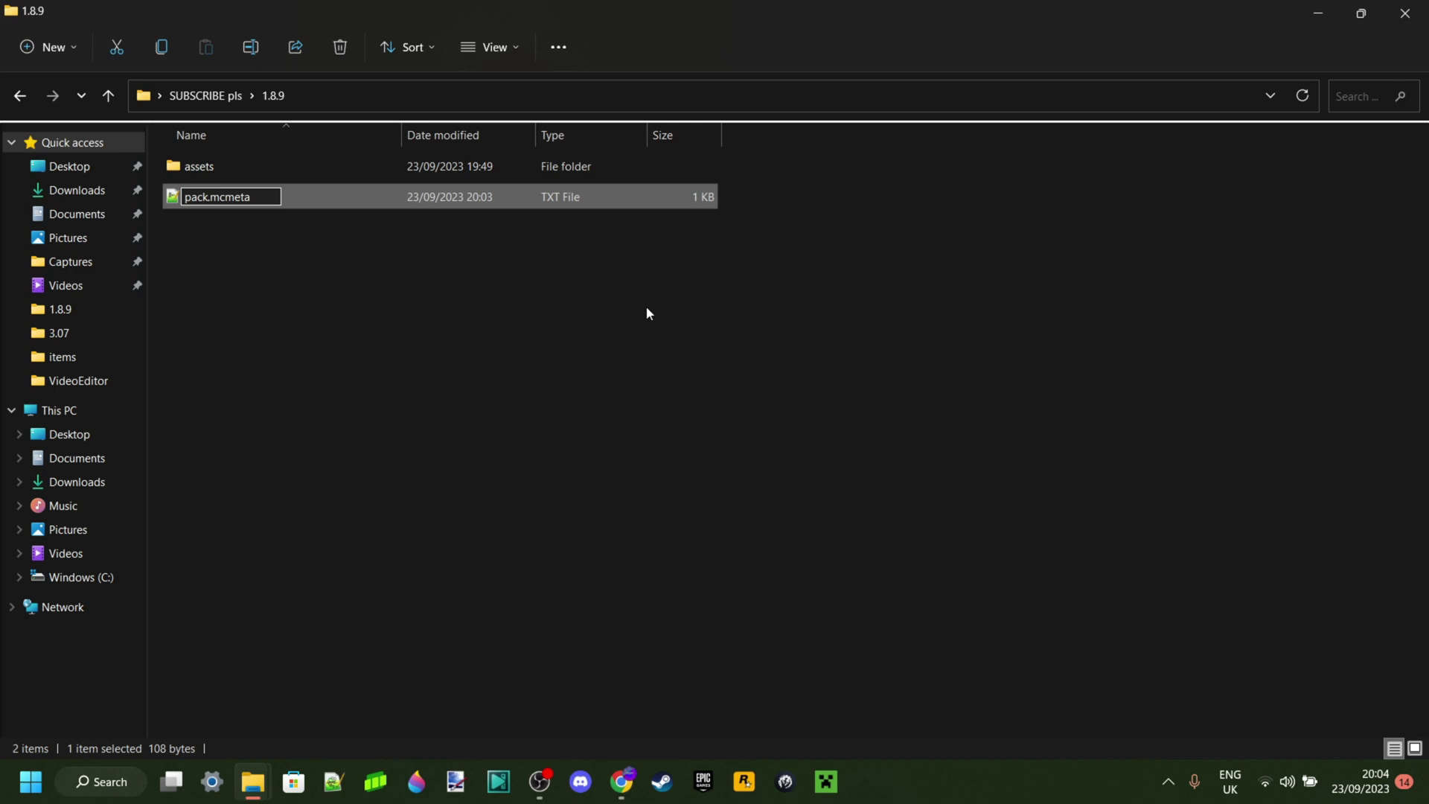
key(Return)
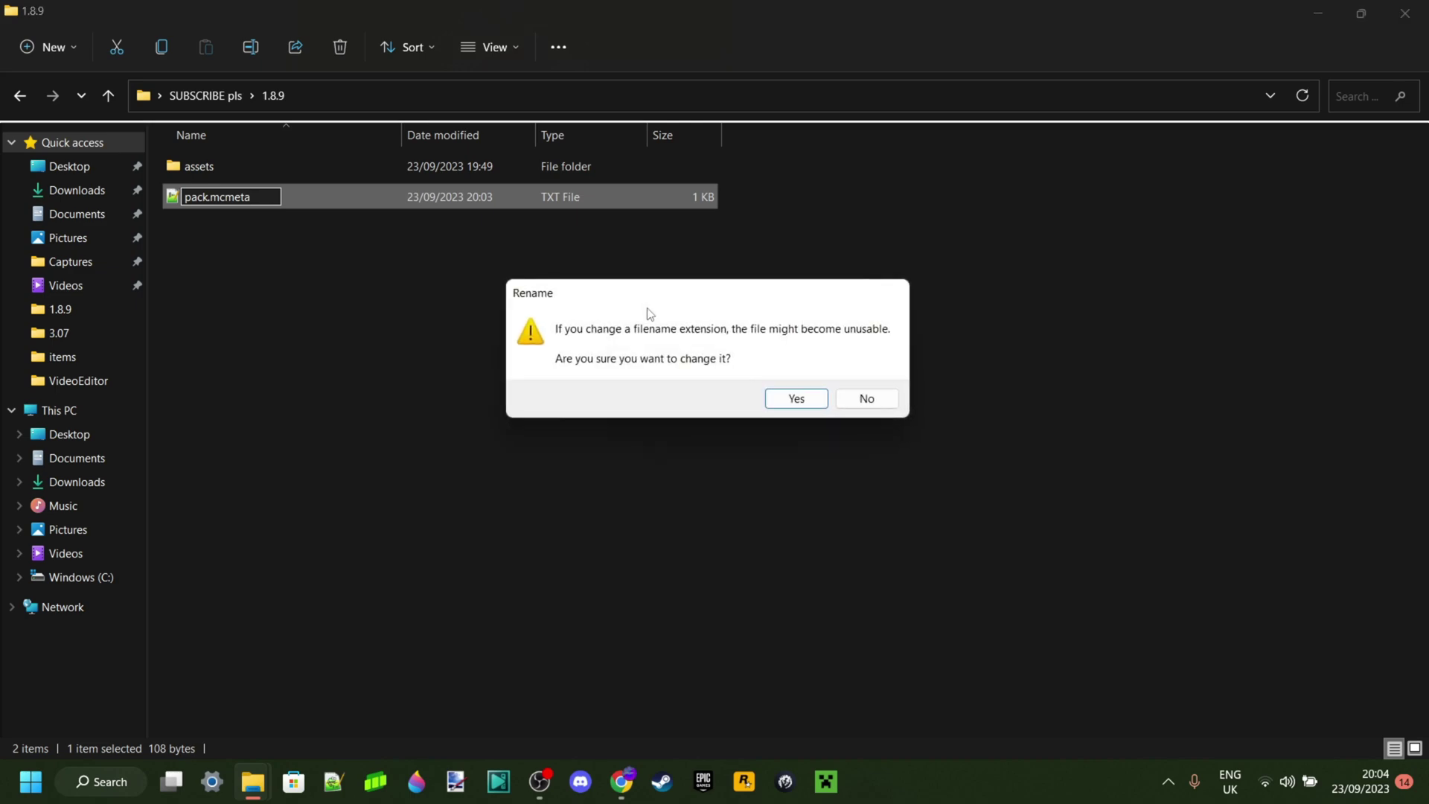
click(795, 398)
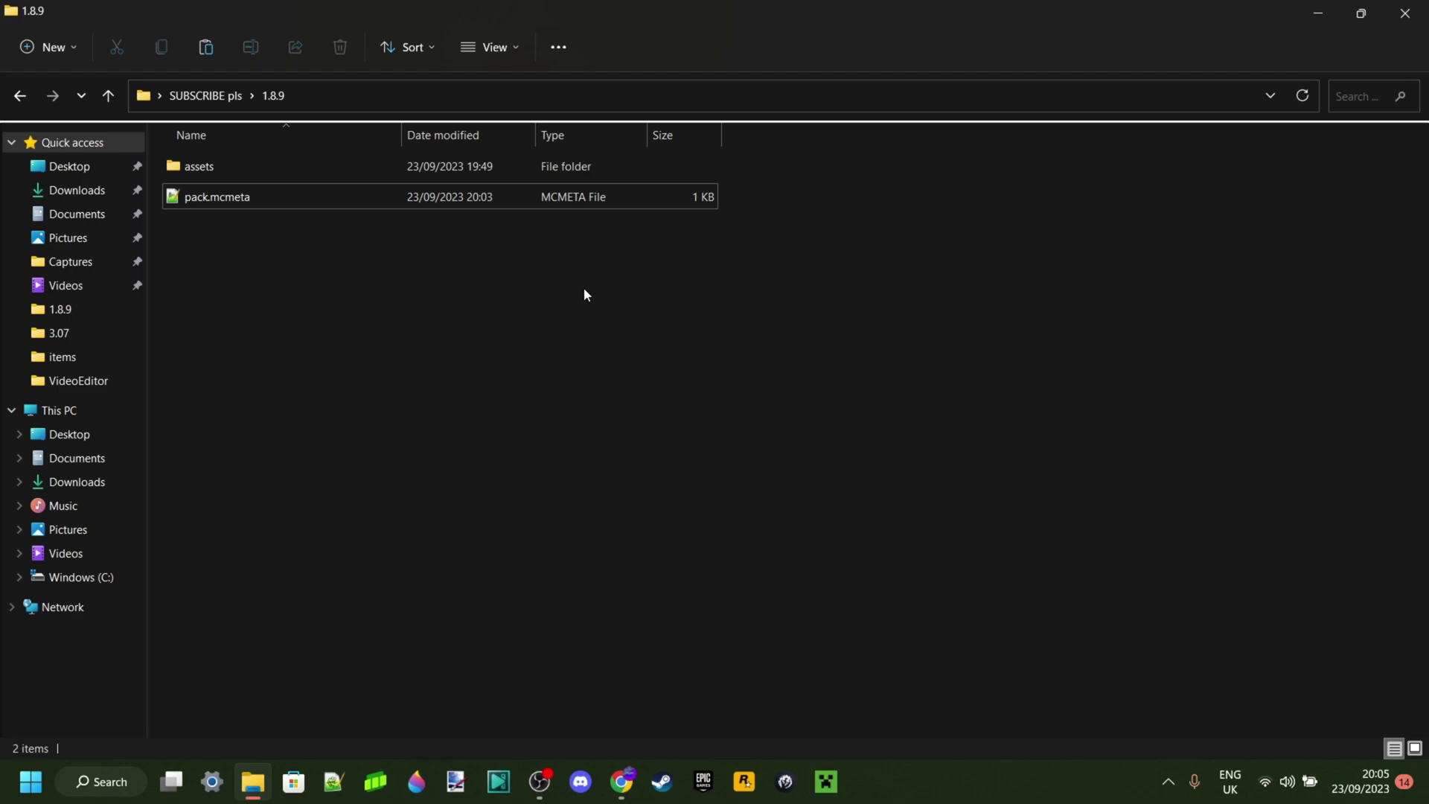
- Paste the copied image Itsme64.jpg into the 1.8.9 folder and view it
key(ctrl+v)
click(421, 284)
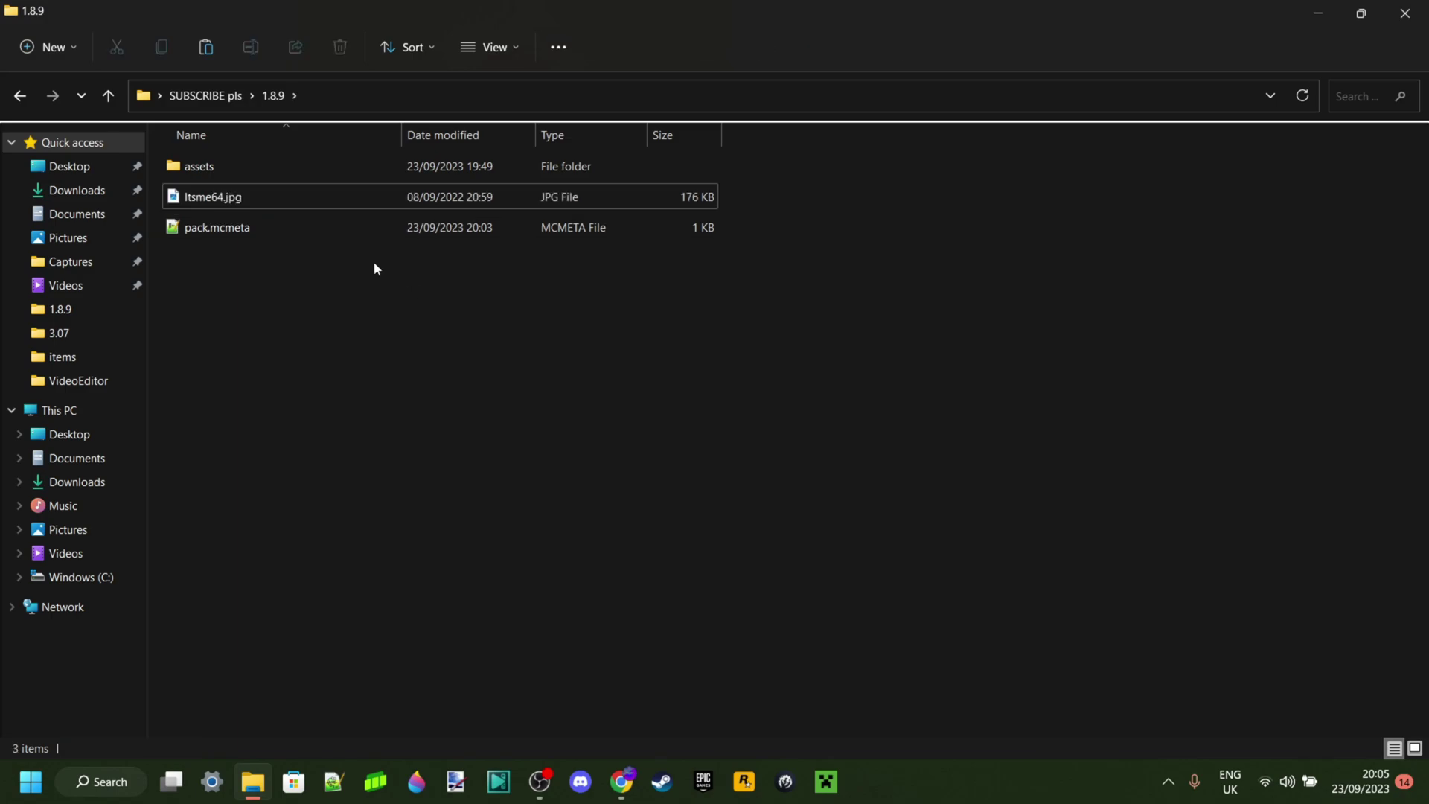
double_click(235, 198)
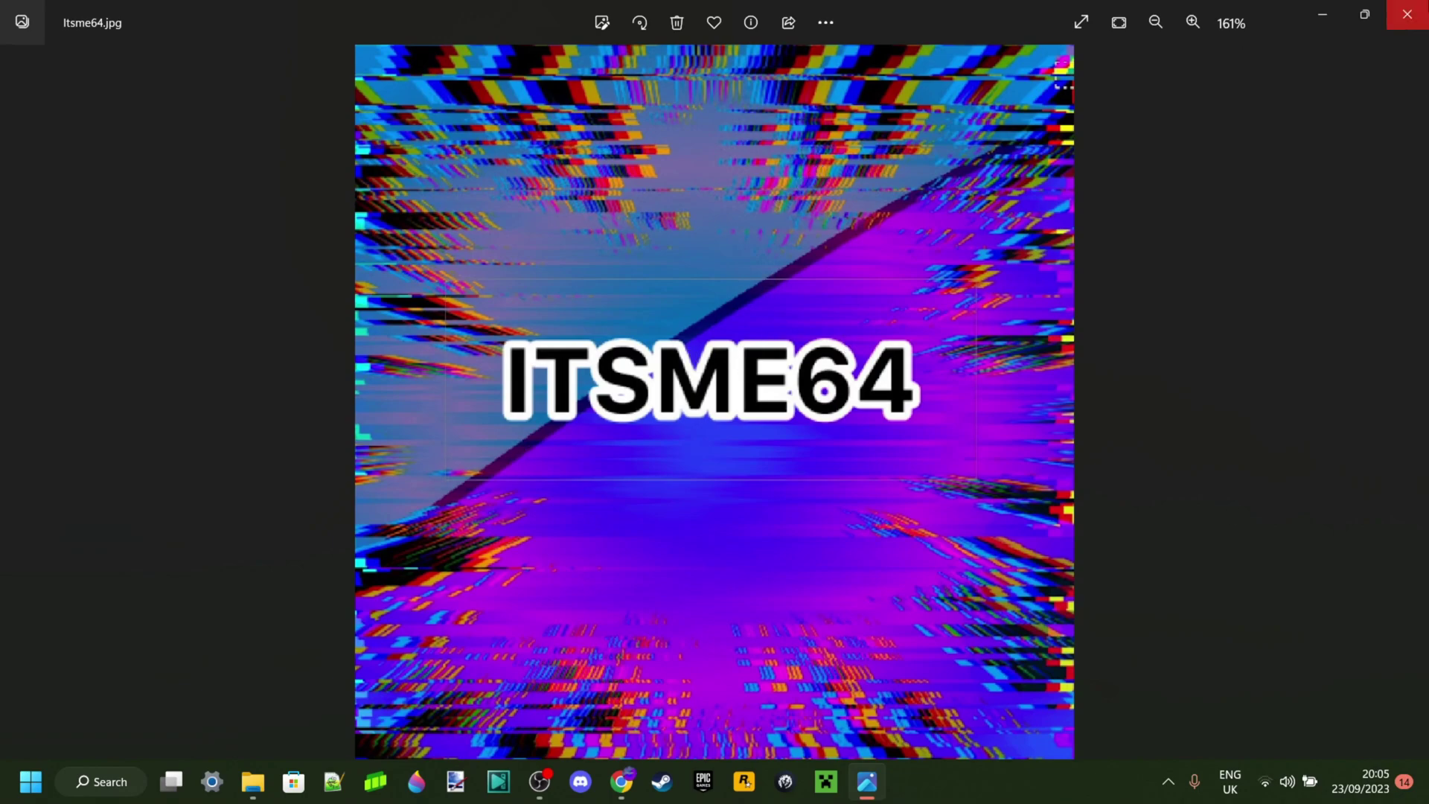
click(1407, 13)
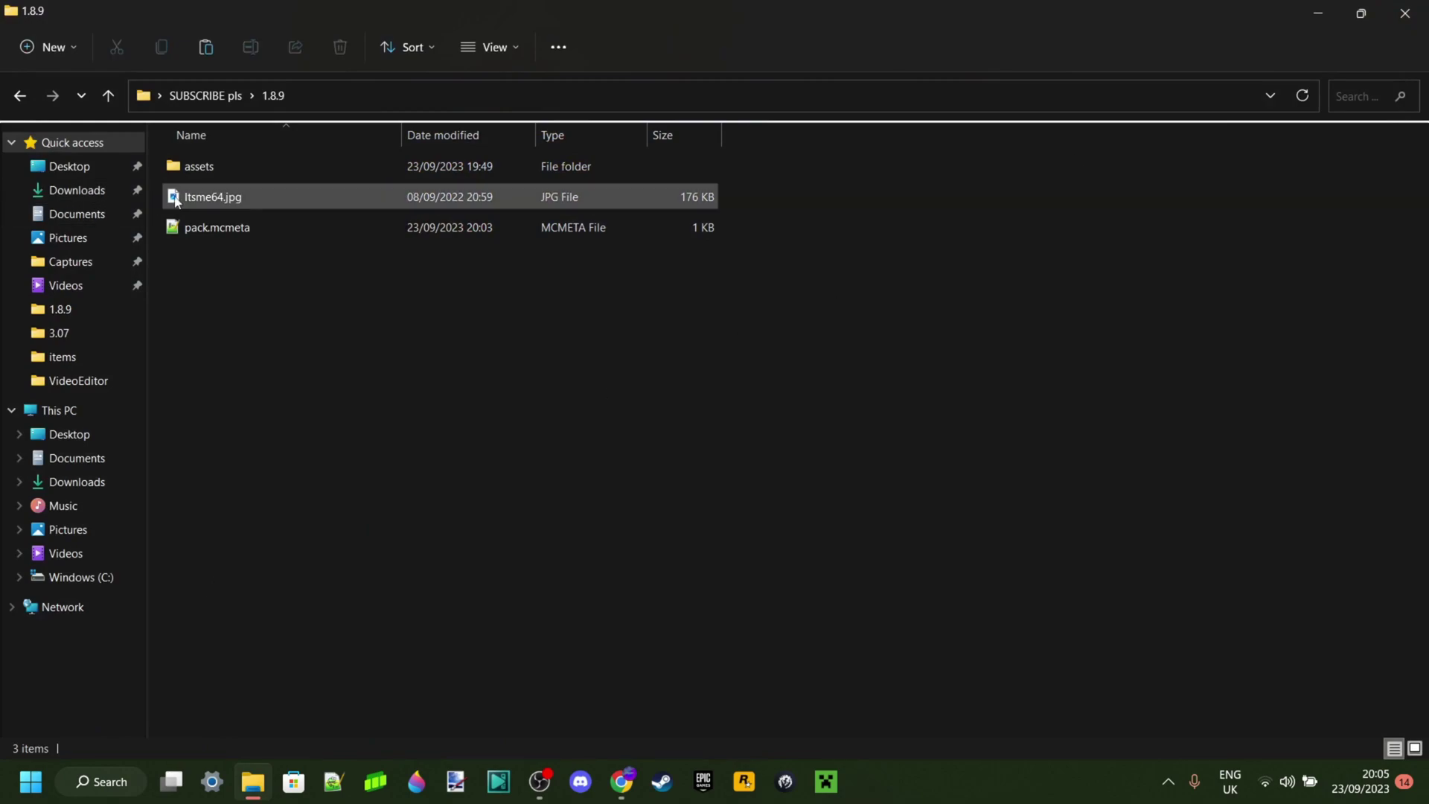
- Open Itsme64.jpg in Paint 3D, crop it with the 1:1 framing, and save it
right_click(210, 200)
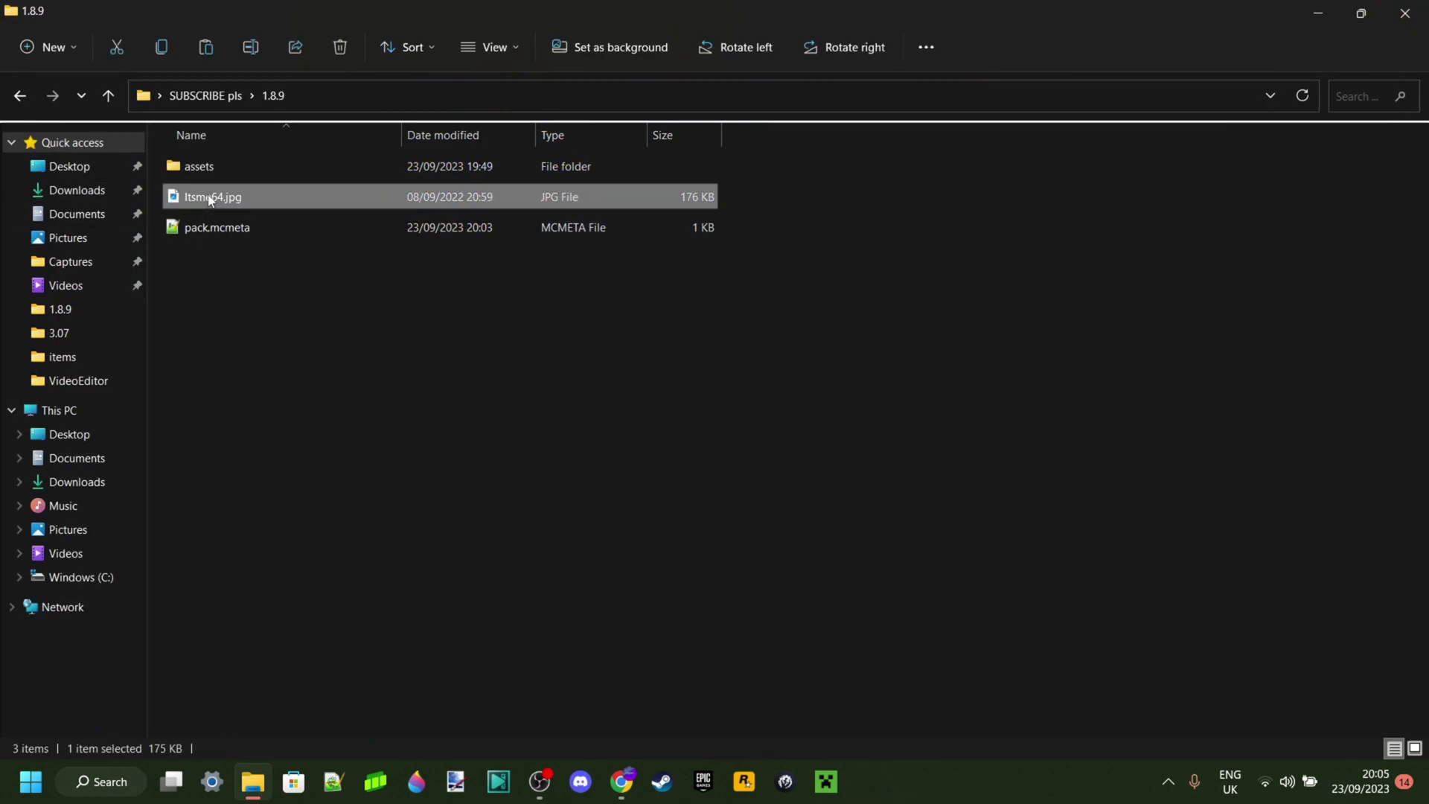
mouse_move(437, 288)
click(571, 349)
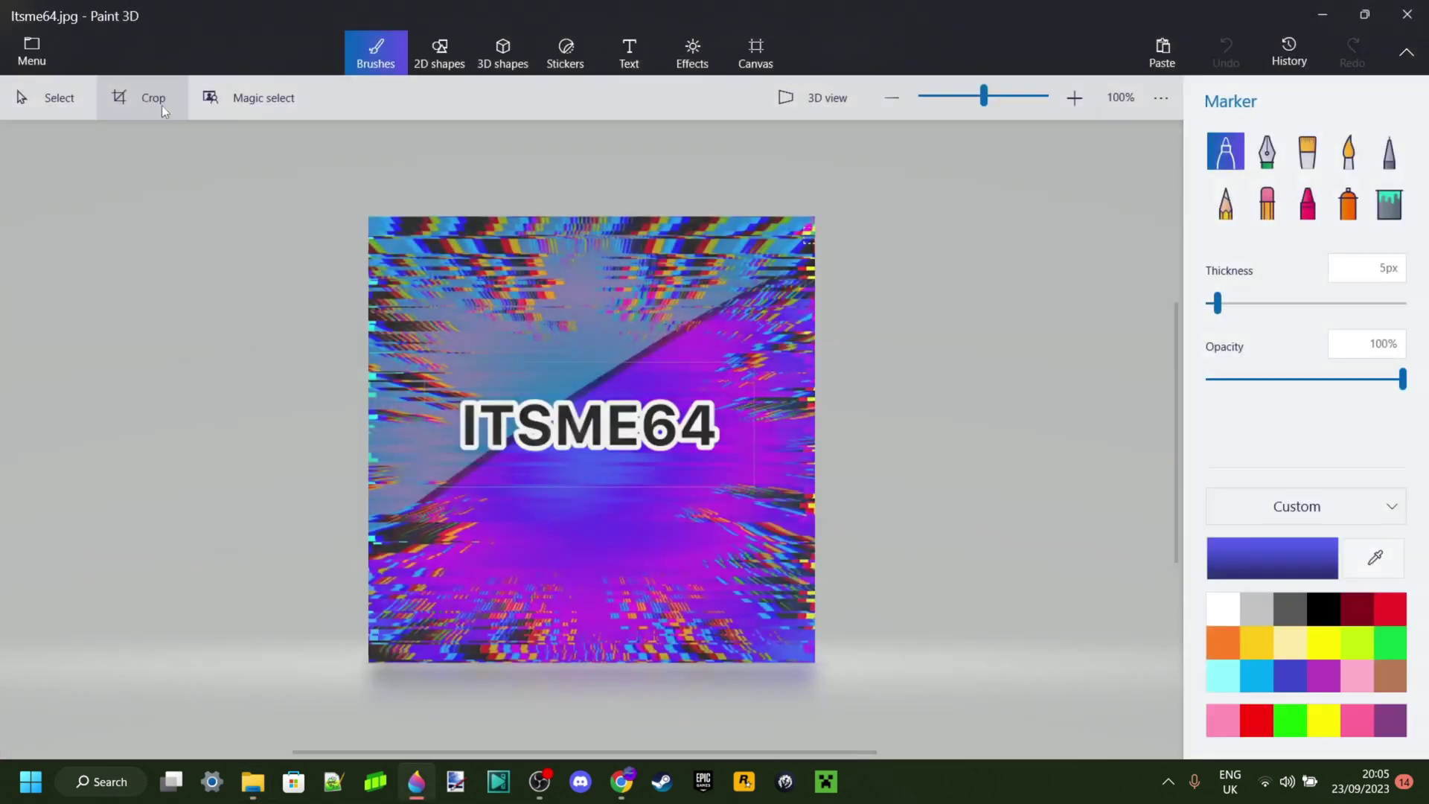
click(141, 97)
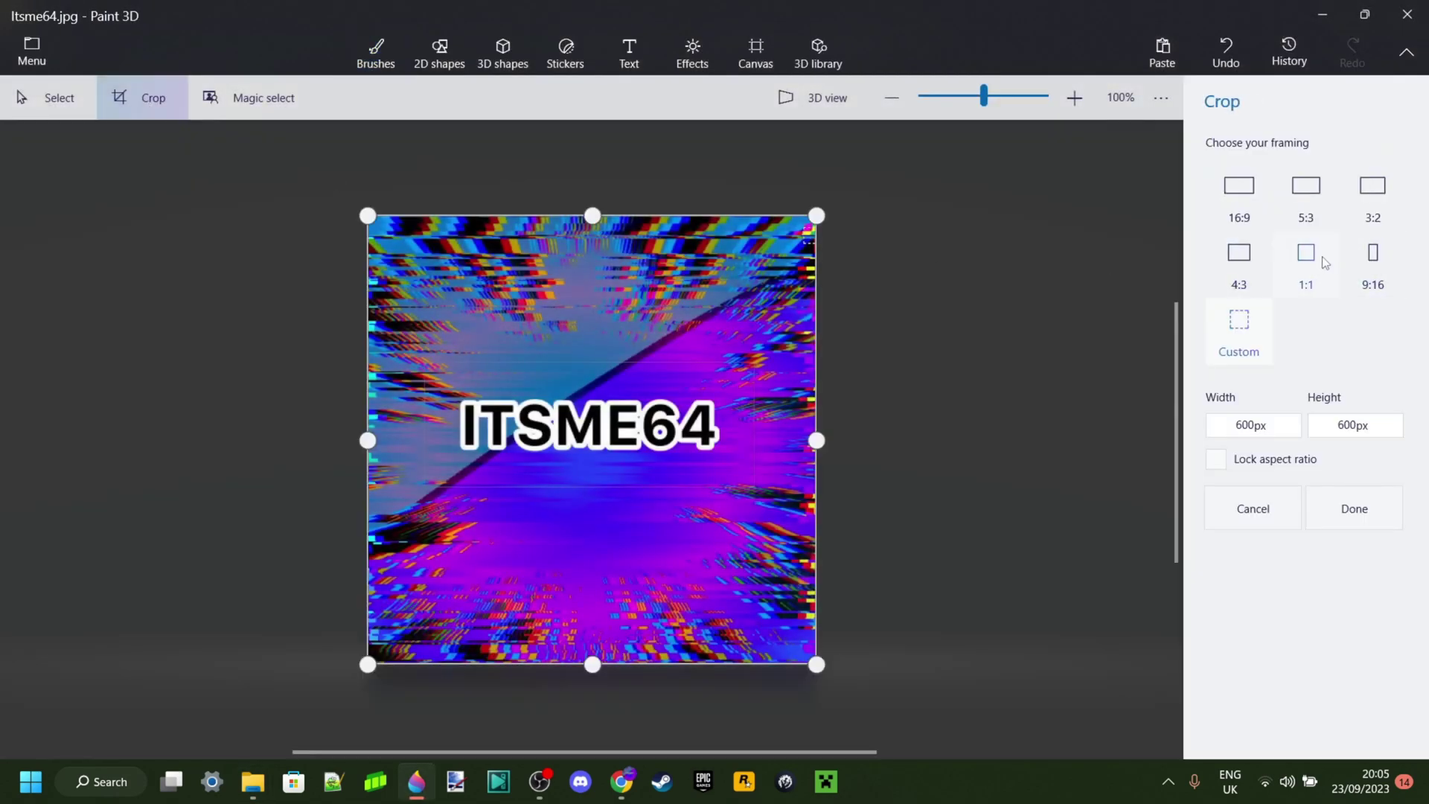
click(1306, 257)
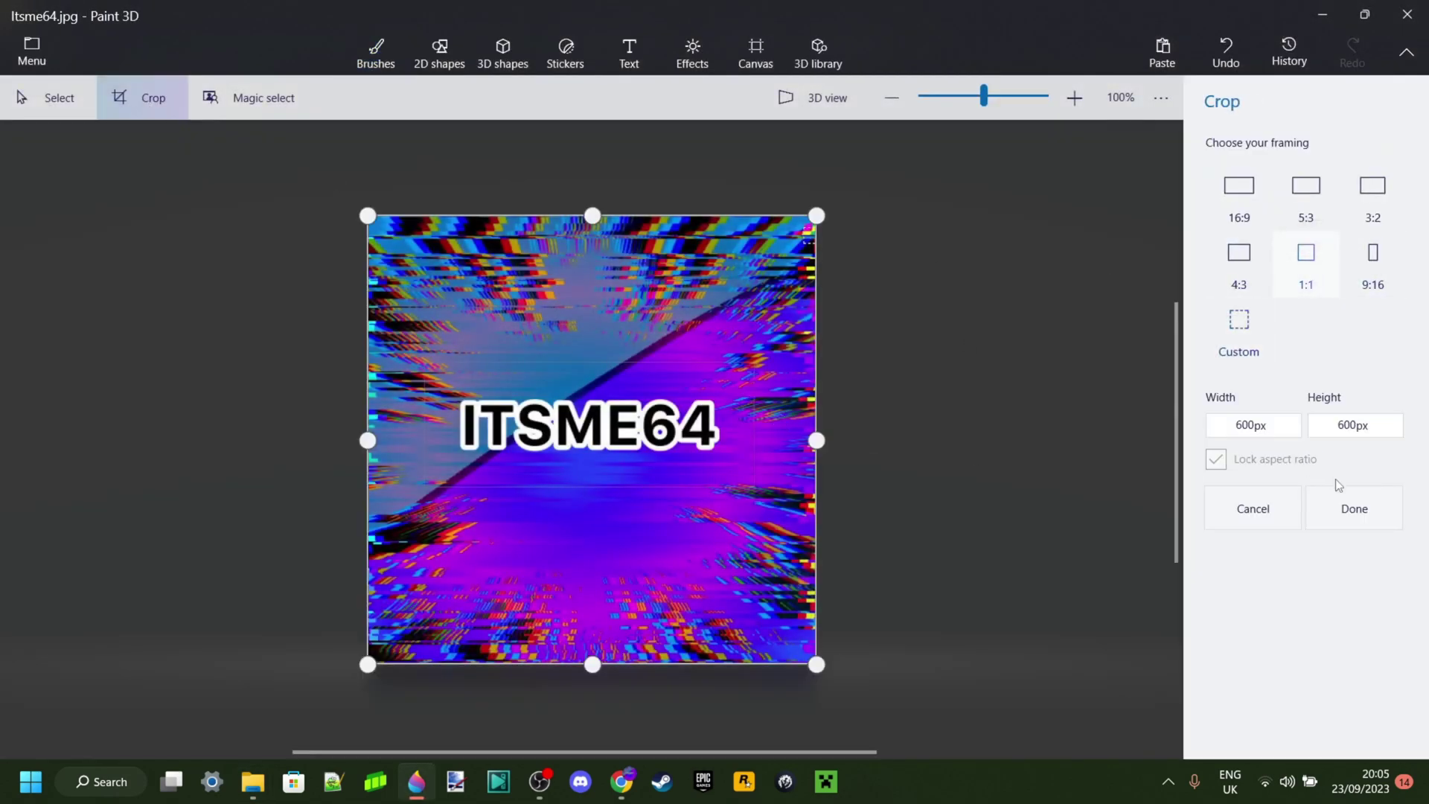
click(1350, 508)
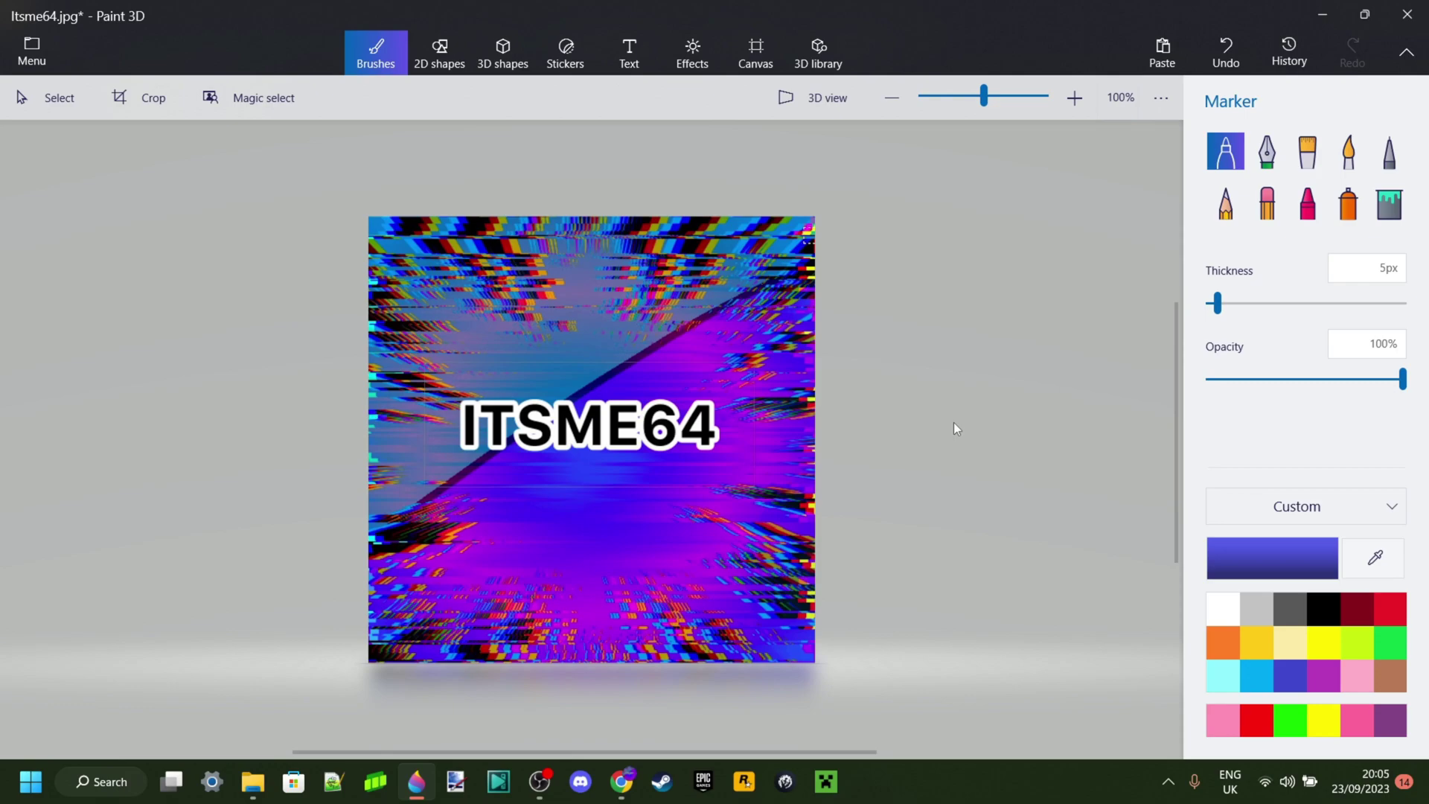
key(ctrl+s)
click(1407, 14)
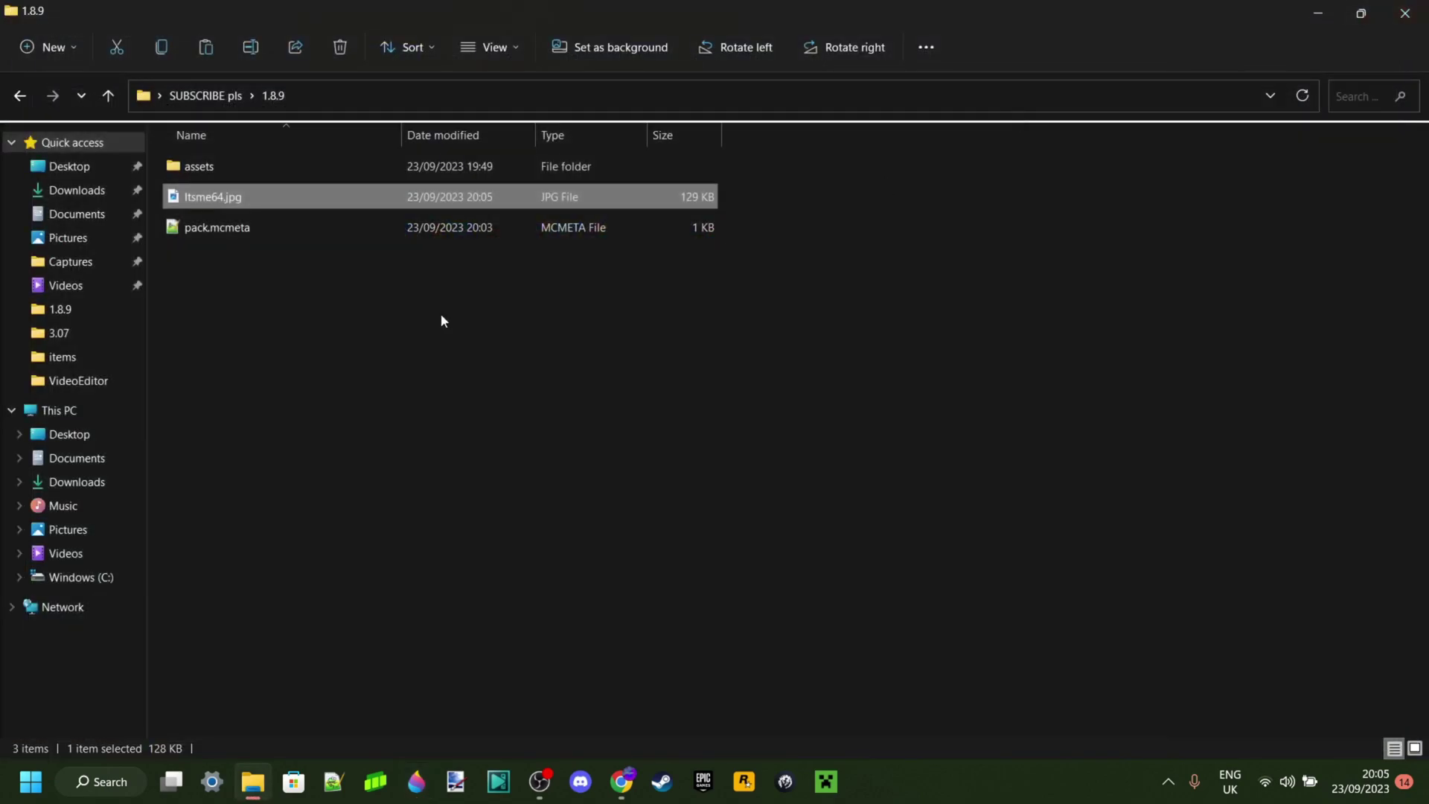
- Rename the image Itsme64.jpg in the 1.8.9 folder to pack.jpg
click(208, 204)
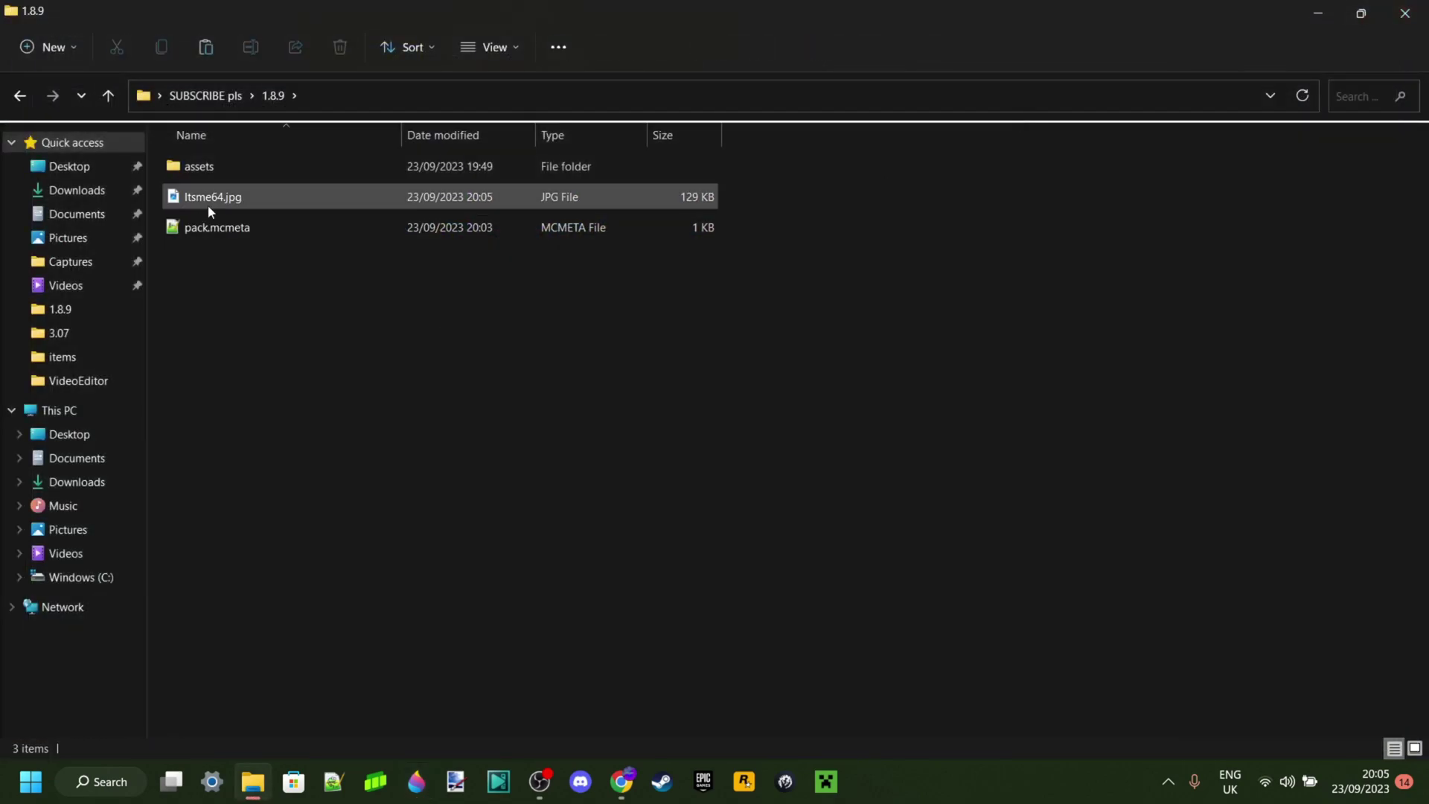
right_click(208, 206)
click(305, 220)
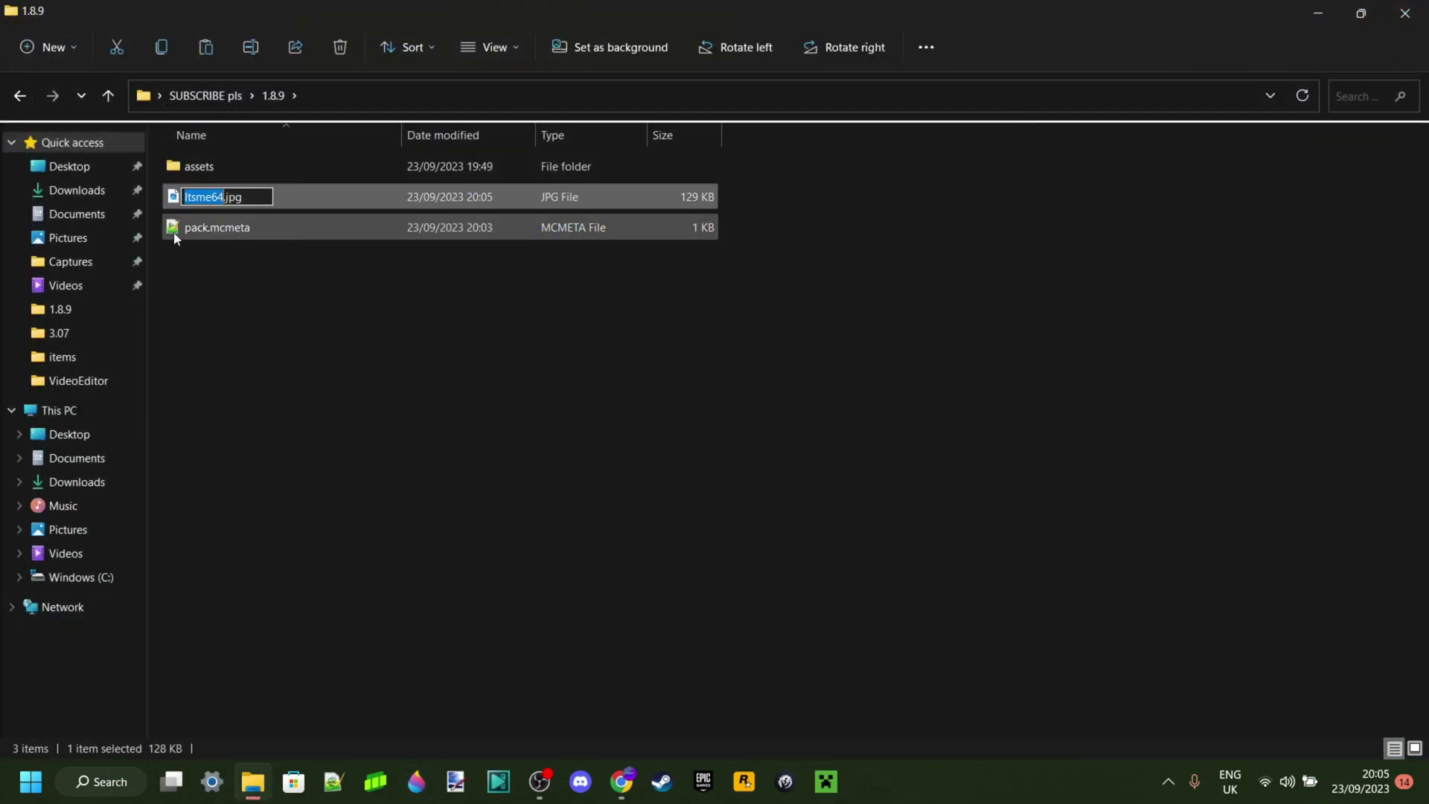
text(pack)
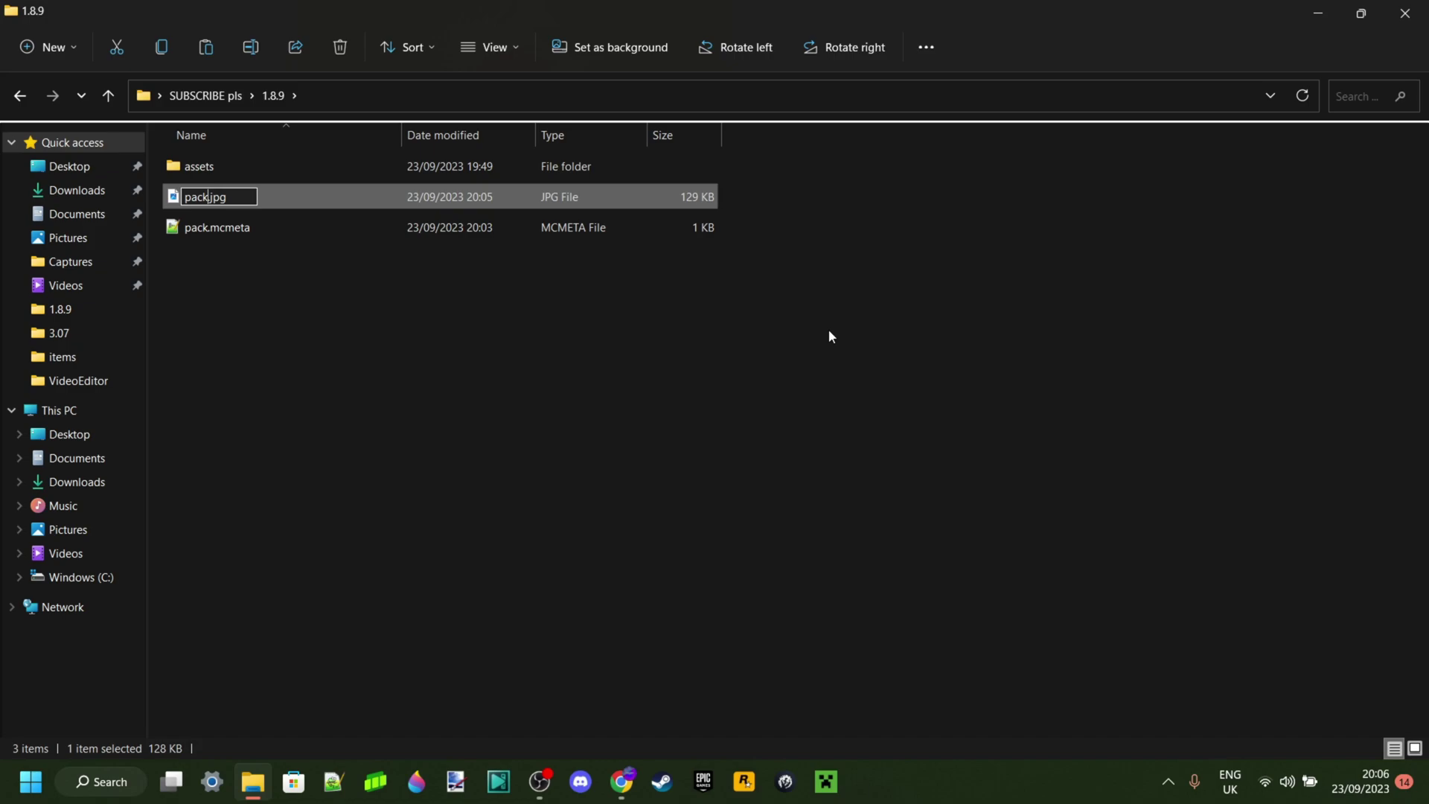
click(828, 337)
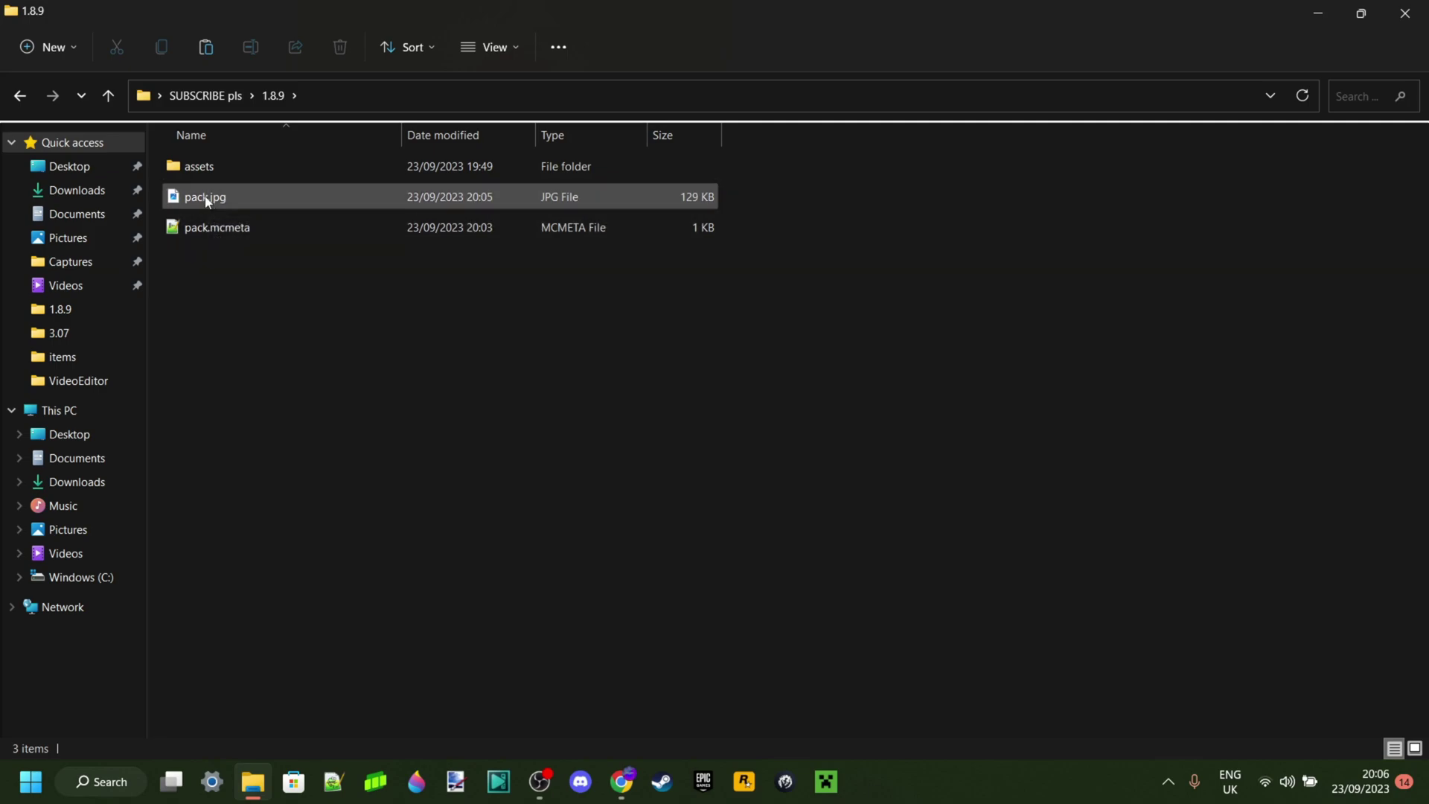
- Change the pack image's extension so it is named pack.png, accept the change, and open the image to check it
right_click(218, 206)
click(315, 222)
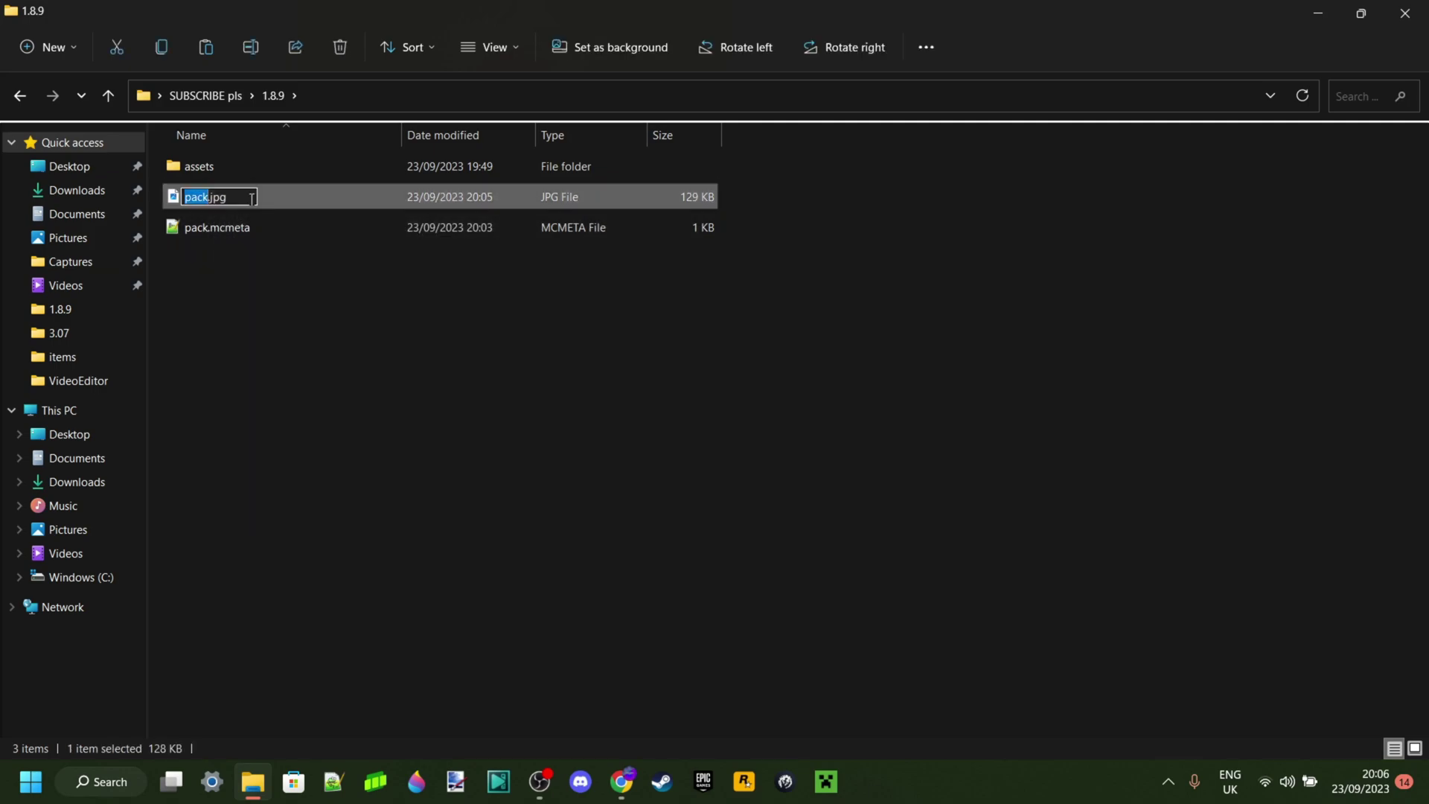
key(End)
key(BackSpace)
key(BackSpace)
key(BackSpace)
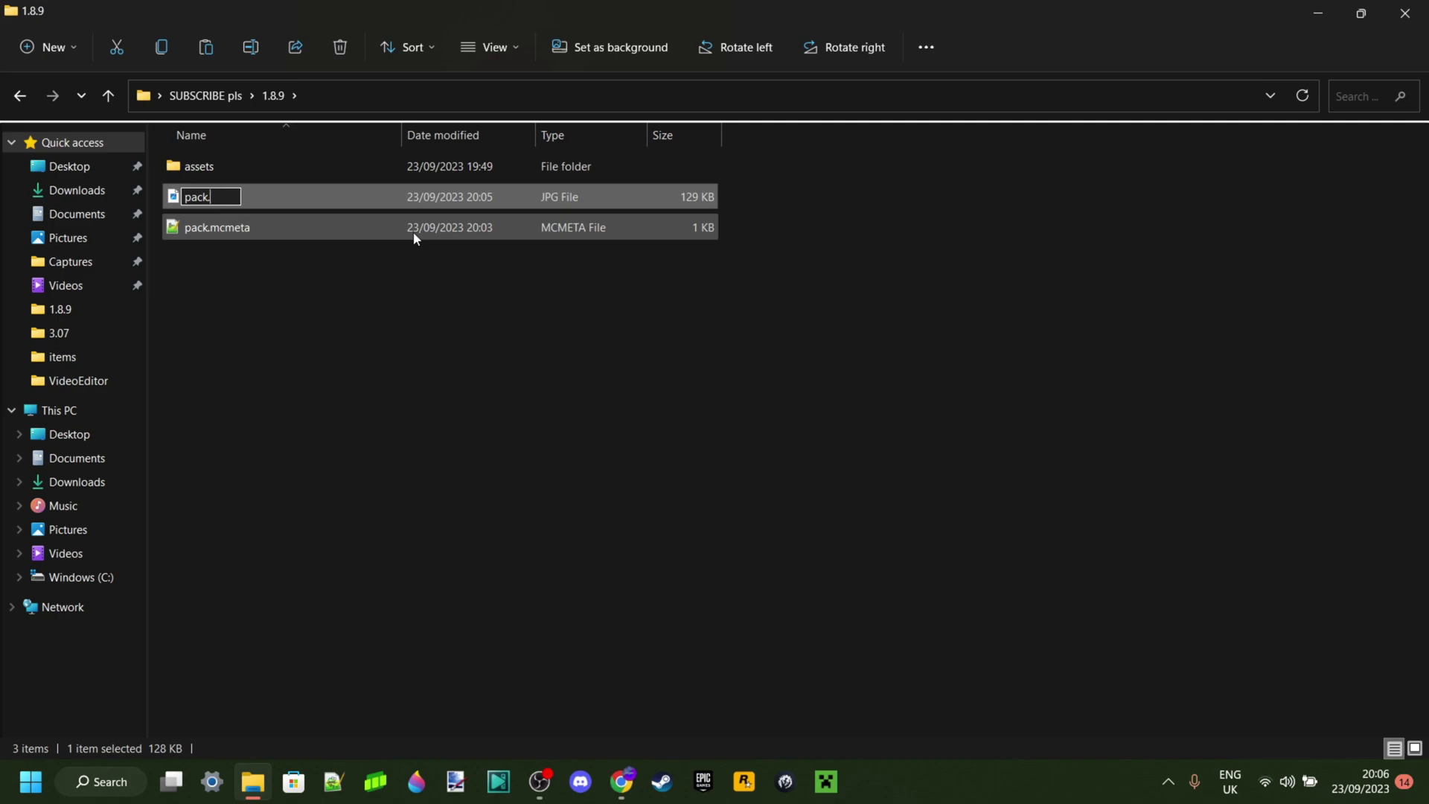
text(png)
key(Return)
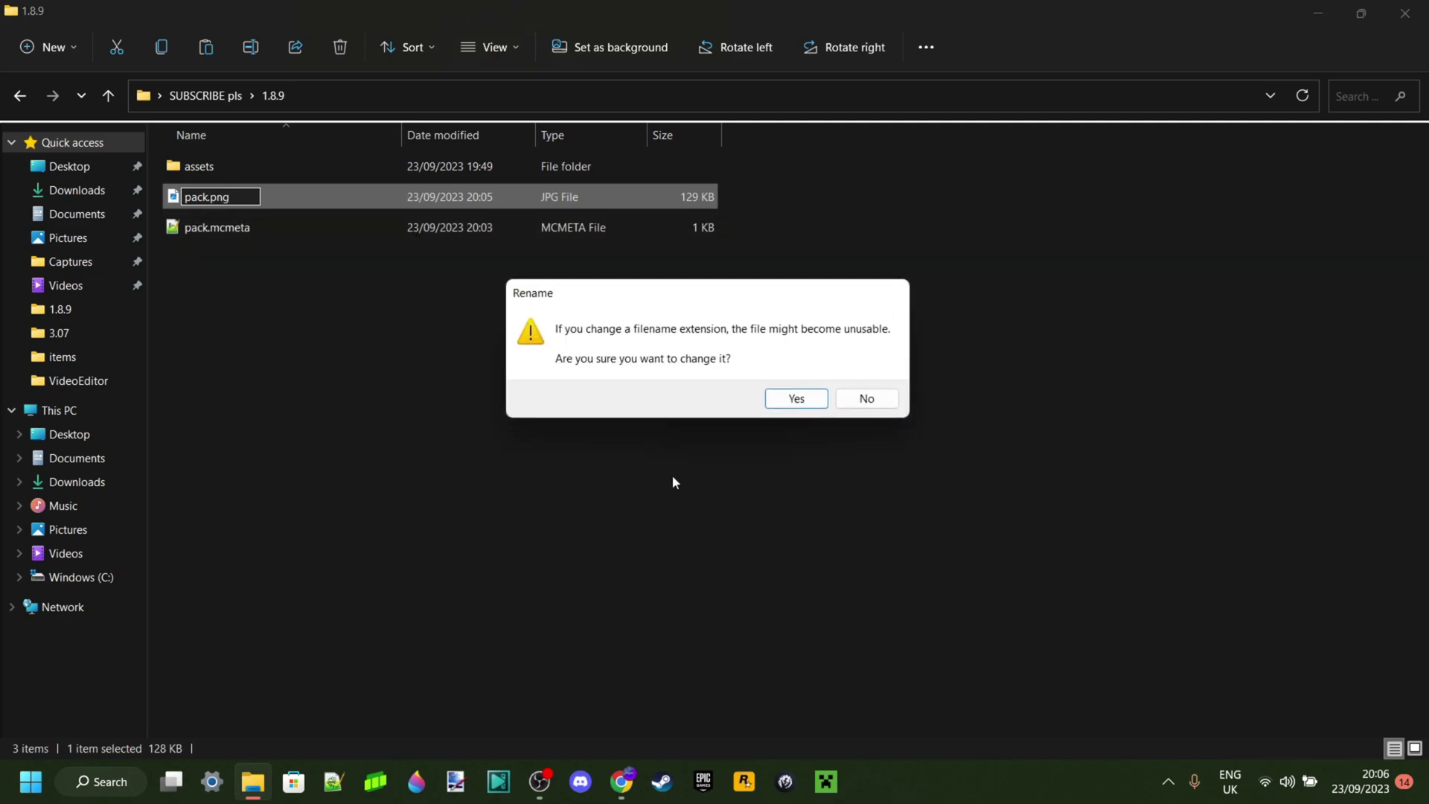
click(787, 404)
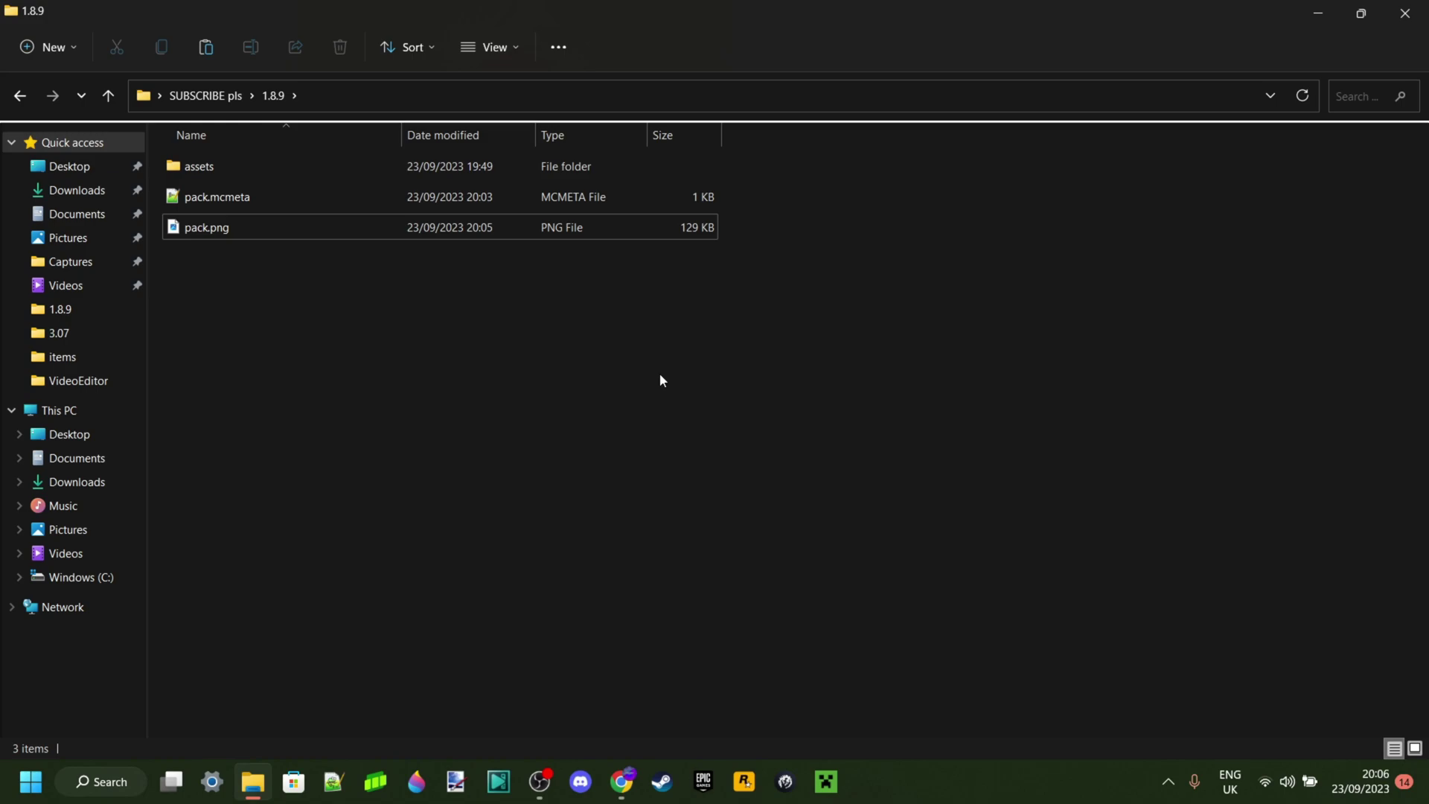
double_click(233, 230)
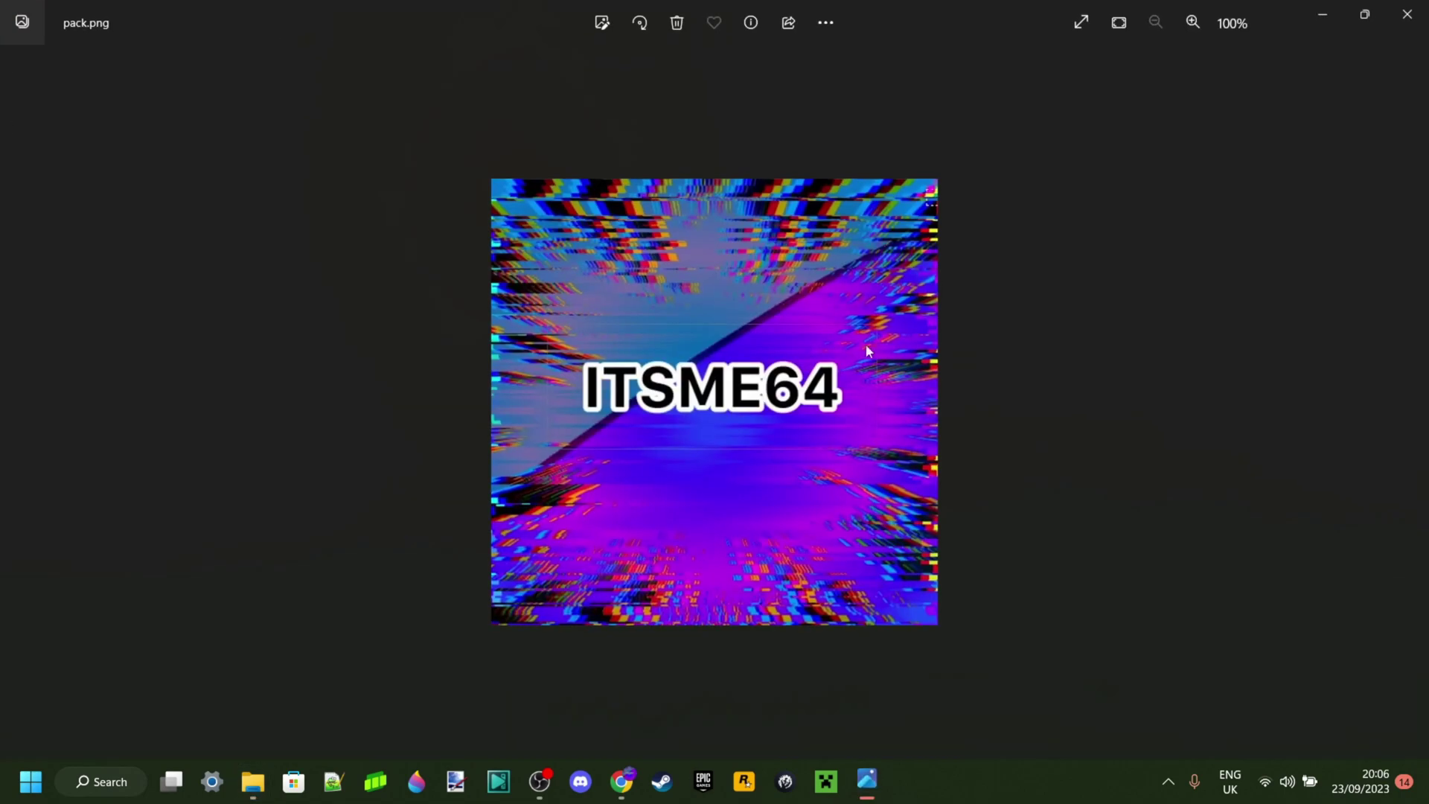
key(alt+F4)
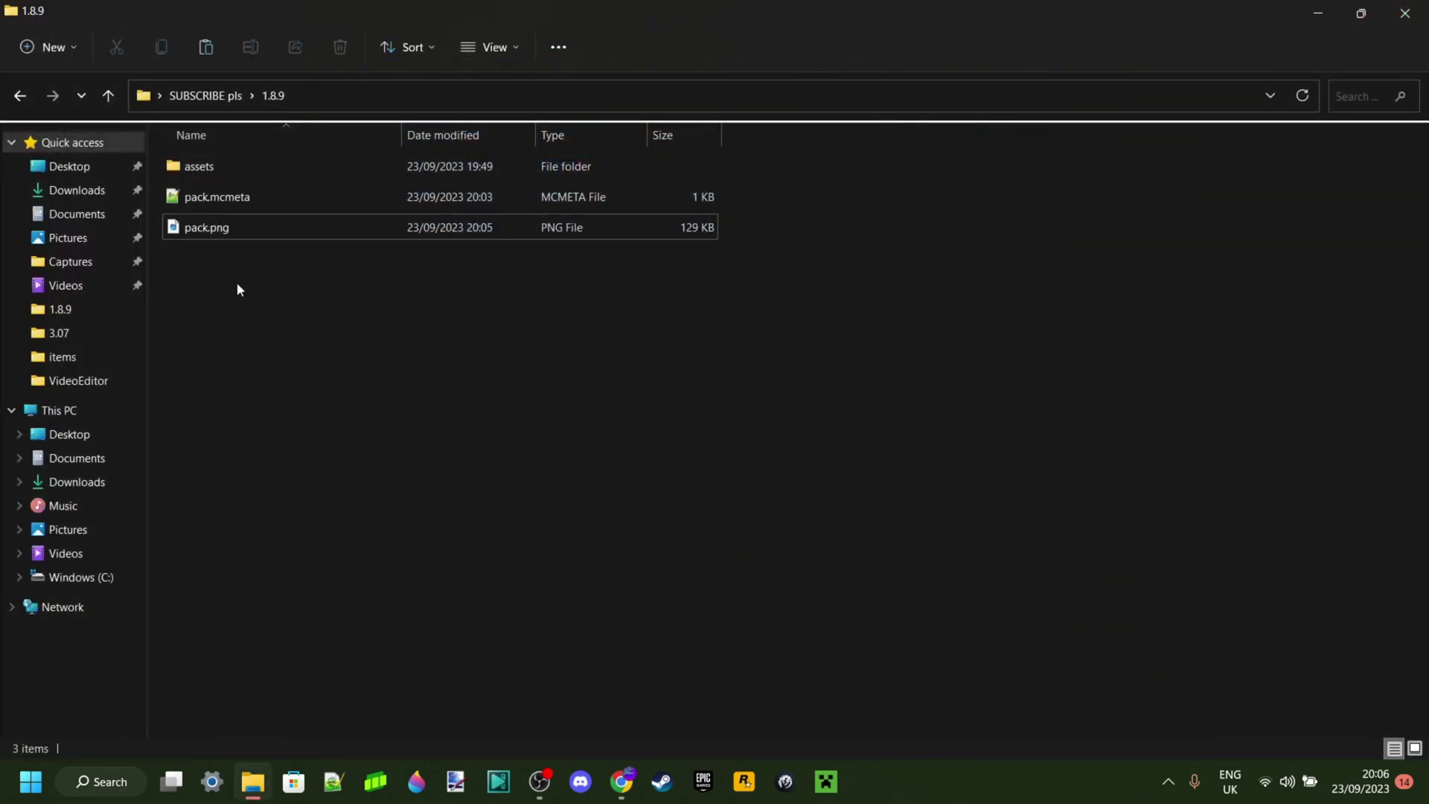
- Compress the assets folder, pack.mcmeta and pack.png together into a single zip file
mouse_move(200, 232)
key(ctrl+a)
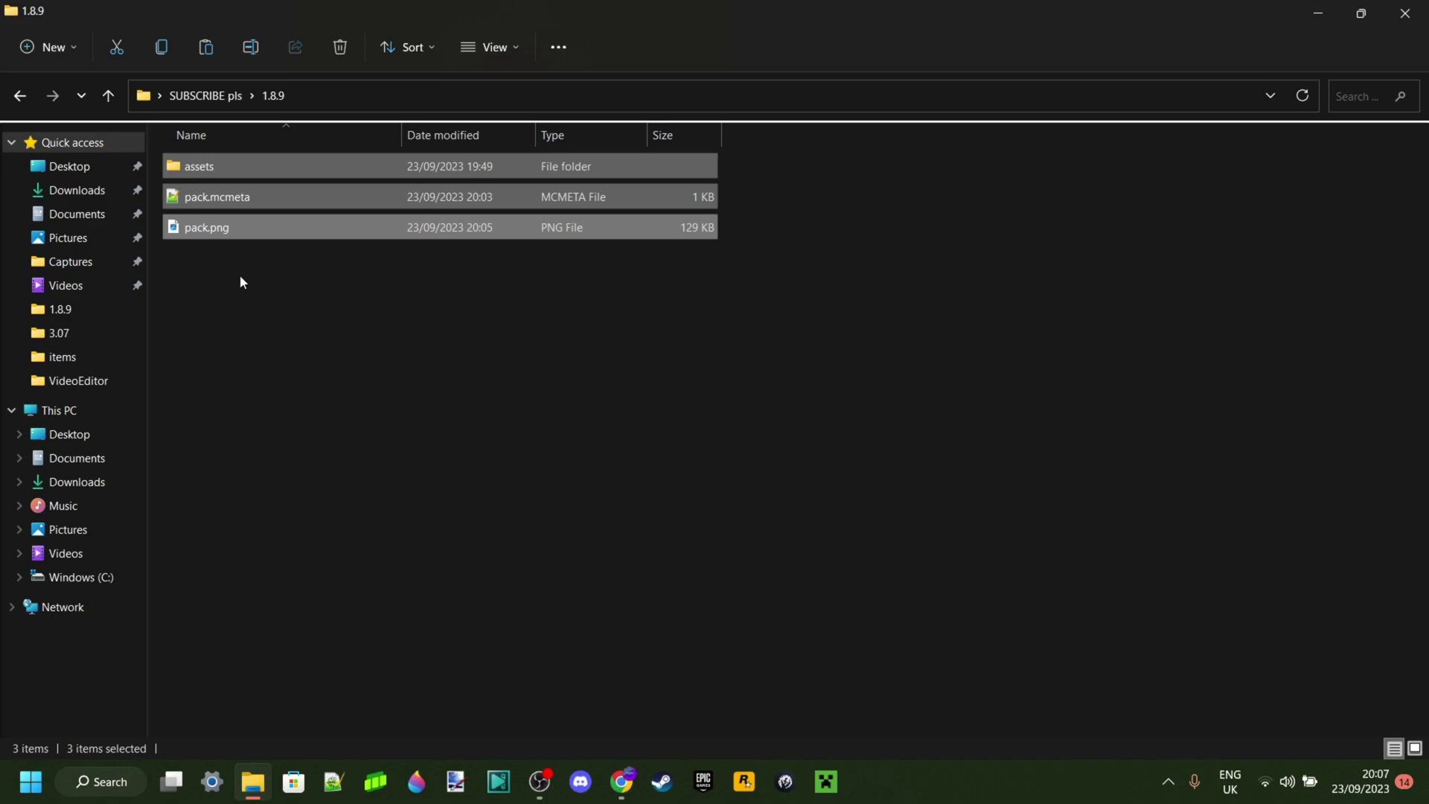
drag(646, 338, 509, 164)
right_click(206, 205)
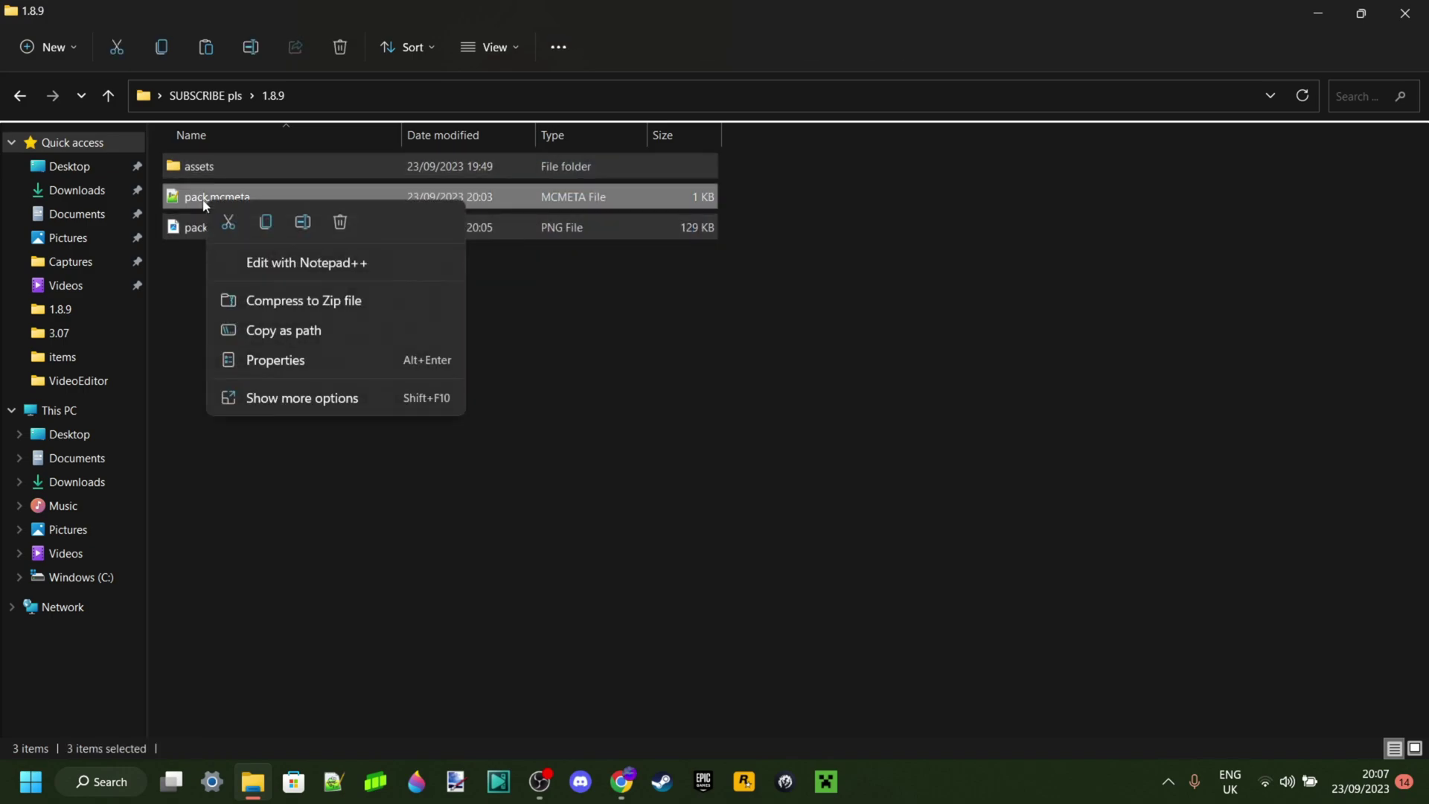
click(331, 300)
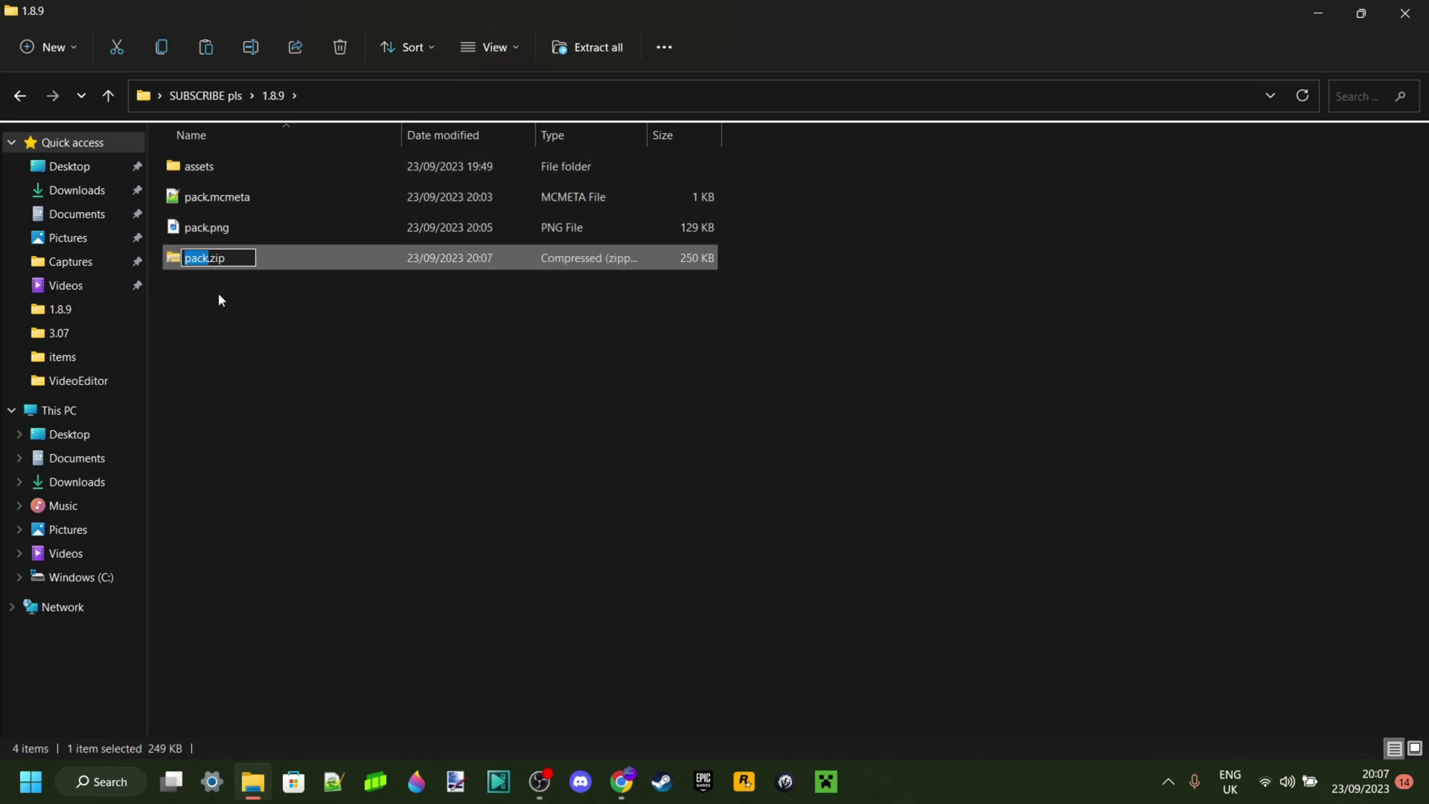
- Name the new zip file "Itsme64's pvp texture pack 1.8.9" and move it to the desktop
text(Itsme64)
text('s pvp )
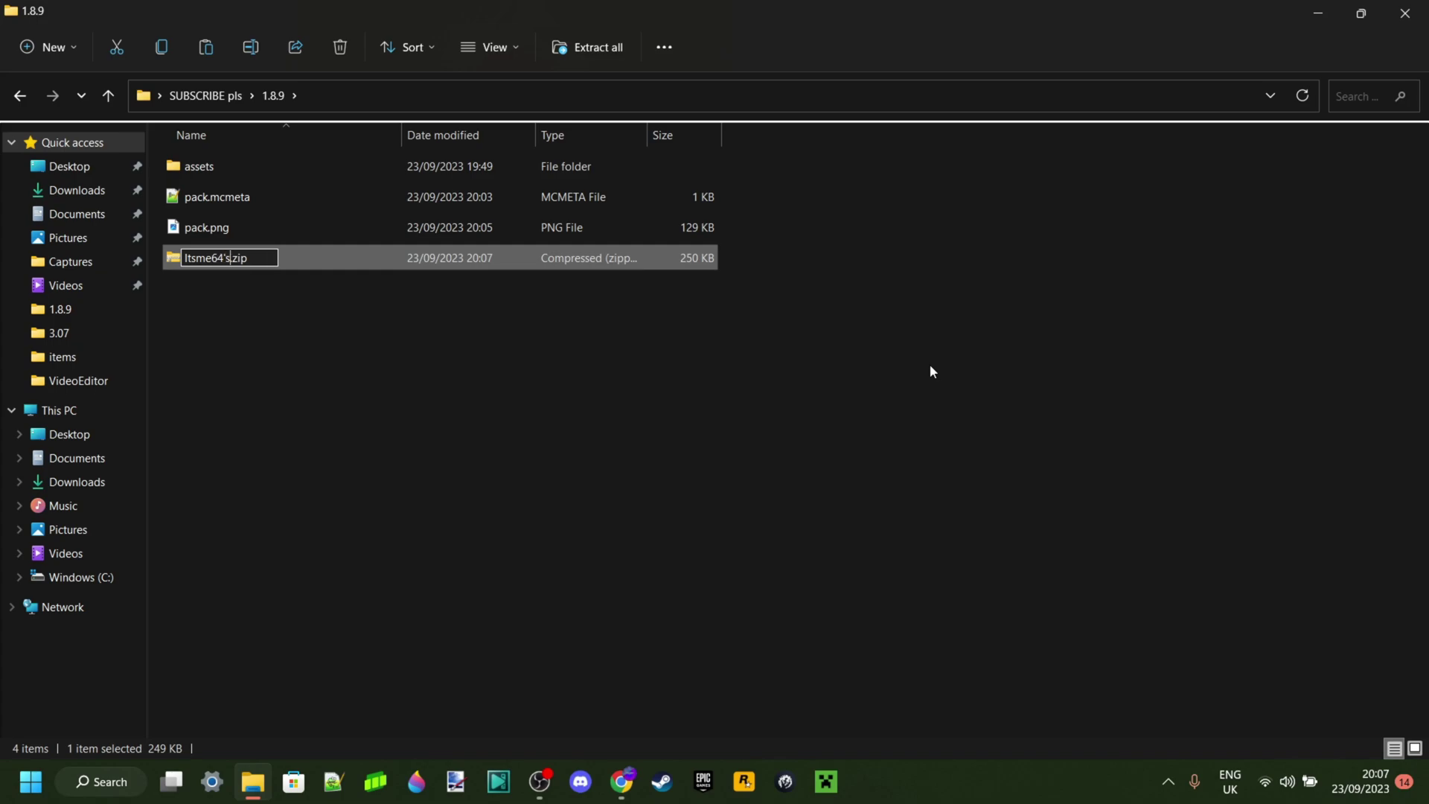
text(texture pak)
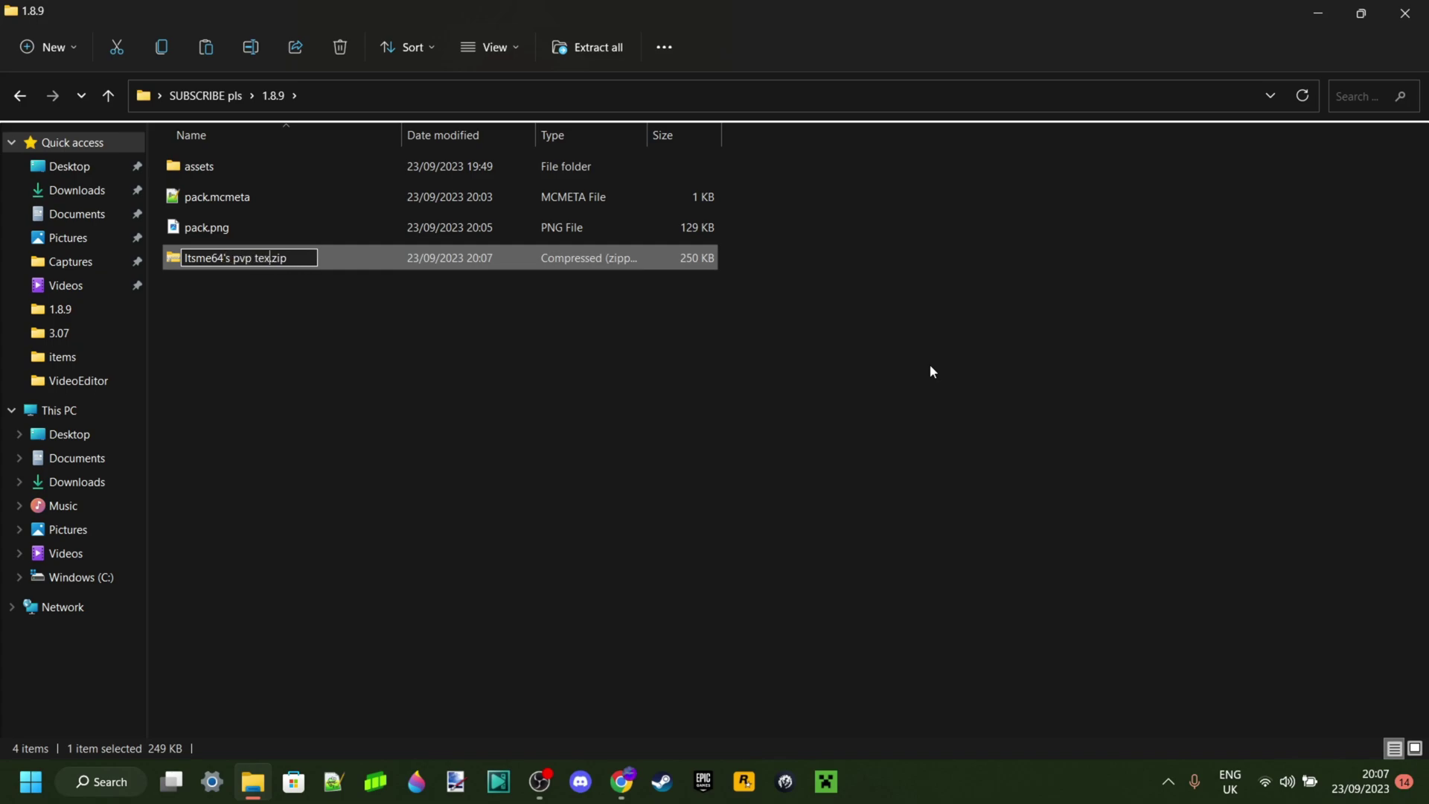
key(Left)
text(c)
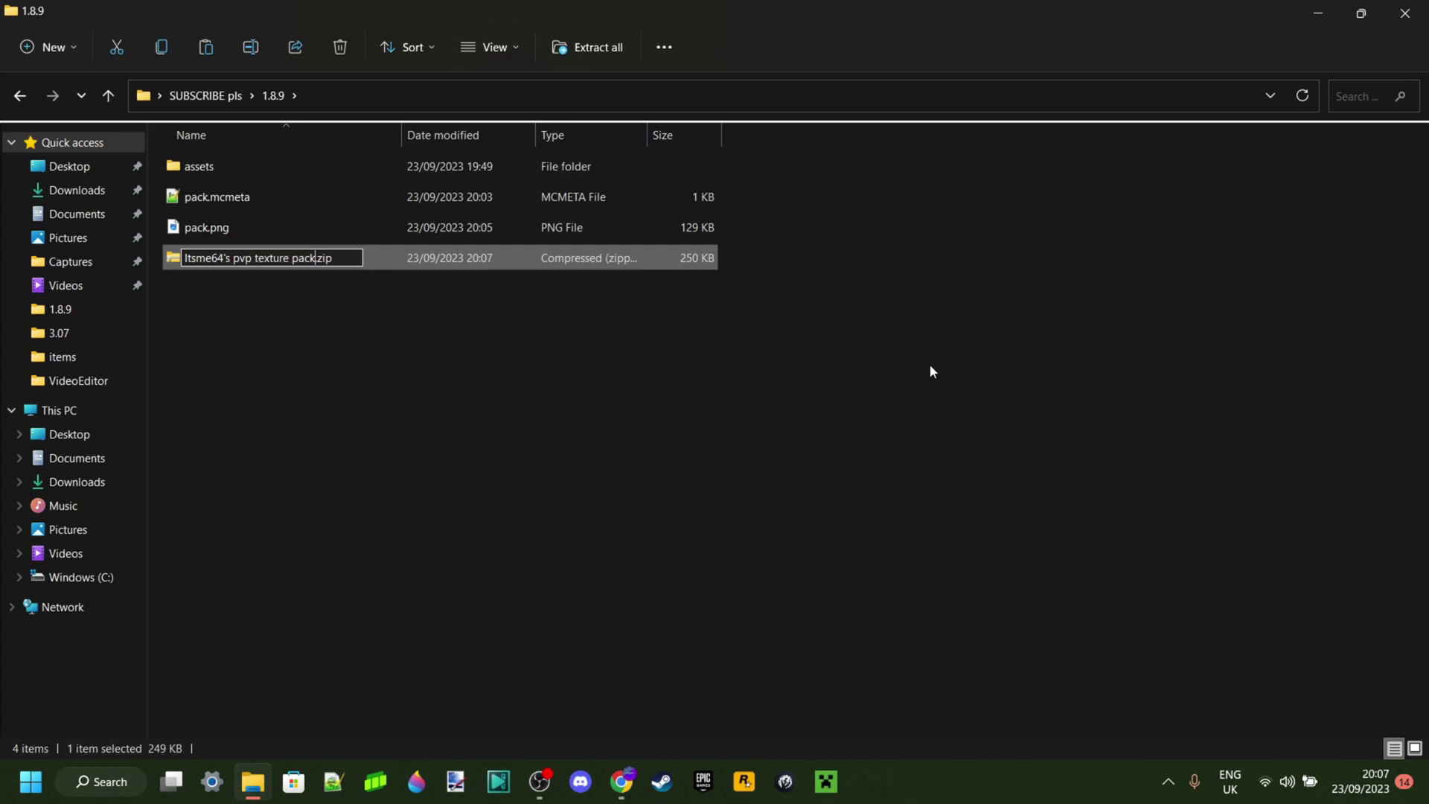
key(Right)
text(1.8.9)
click(607, 340)
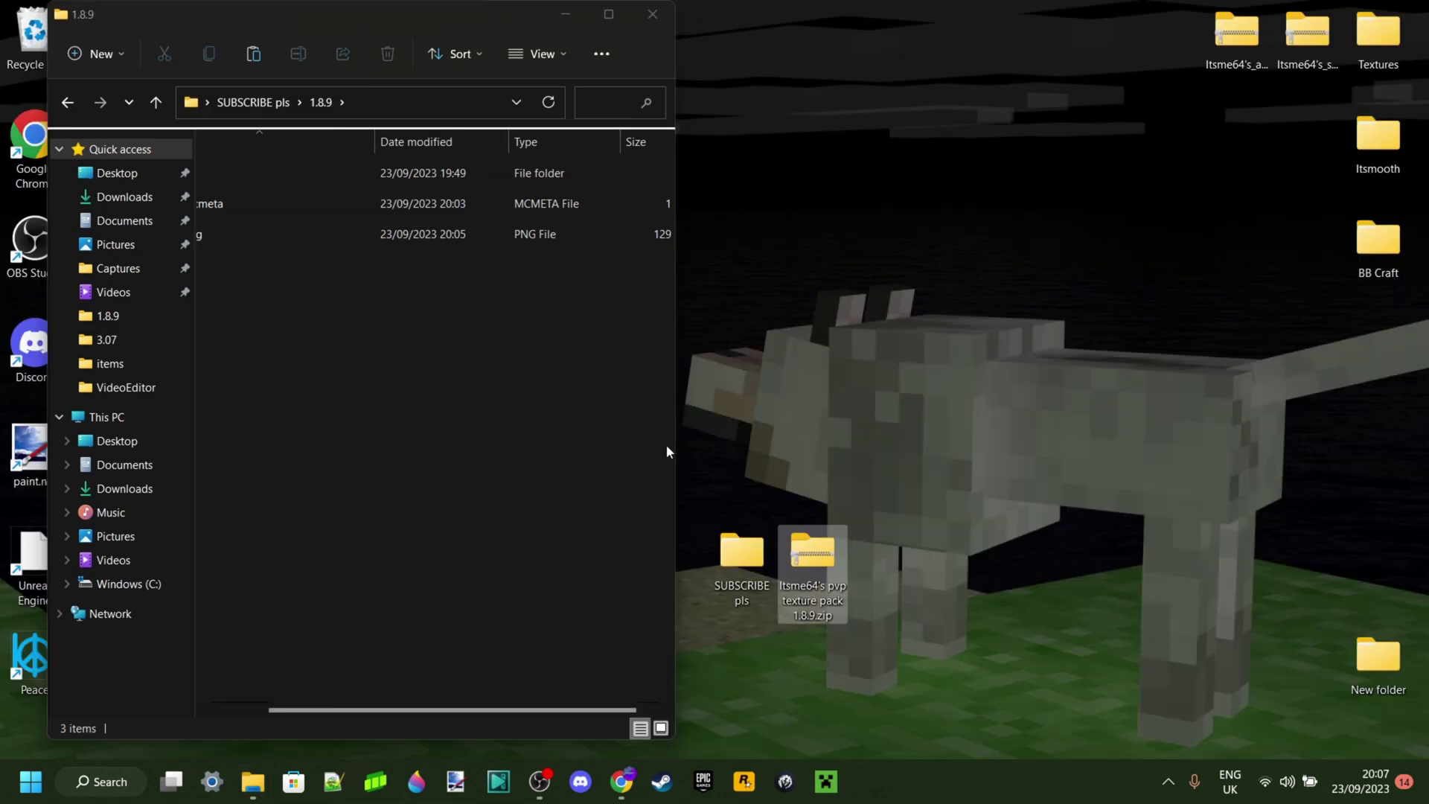
- Close the 1.8.9 folder, put the SUBSCRIBE pls folder in the Recycle Bin and reposition the texture pack zip on the desktop
click(652, 15)
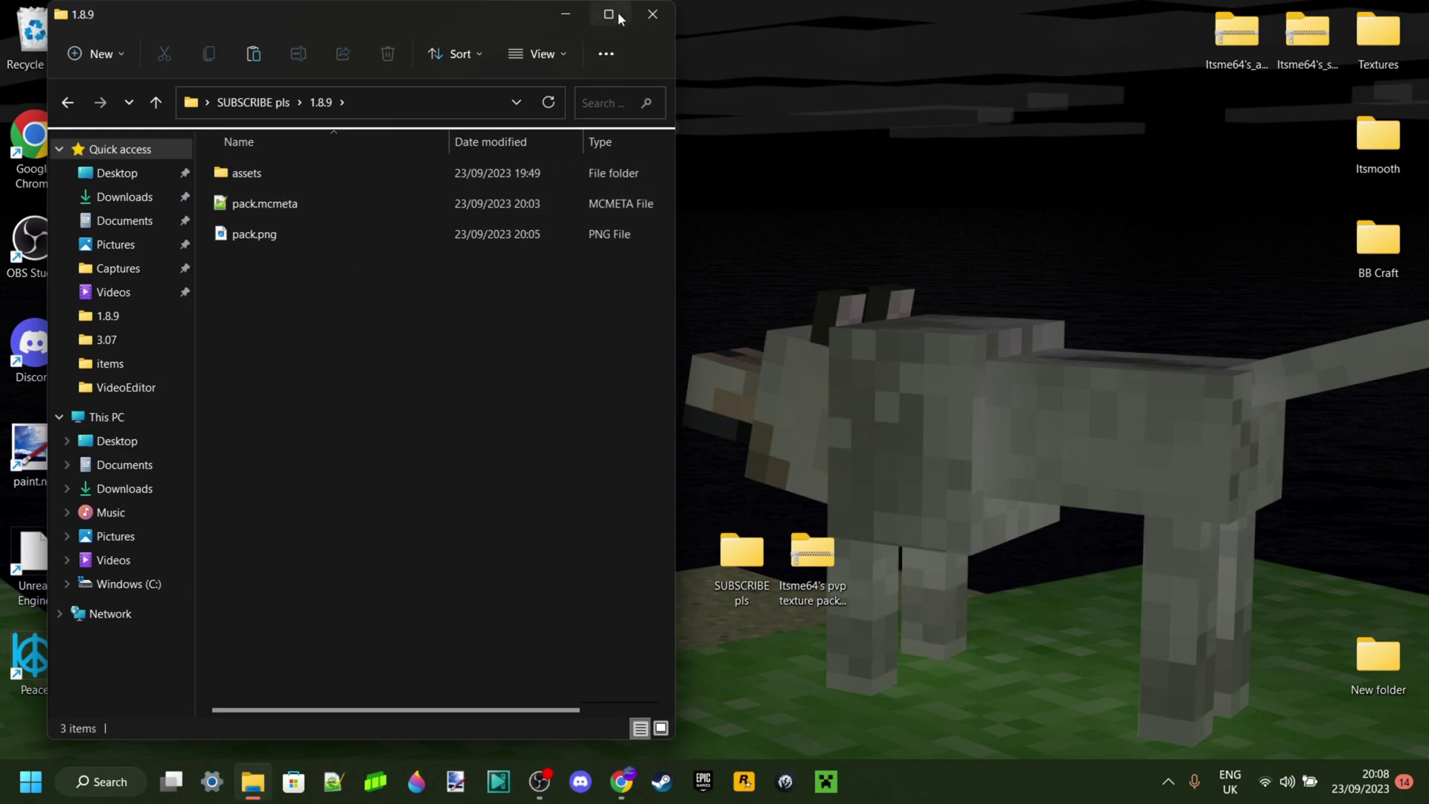
click(653, 13)
drag(742, 562, 47, 53)
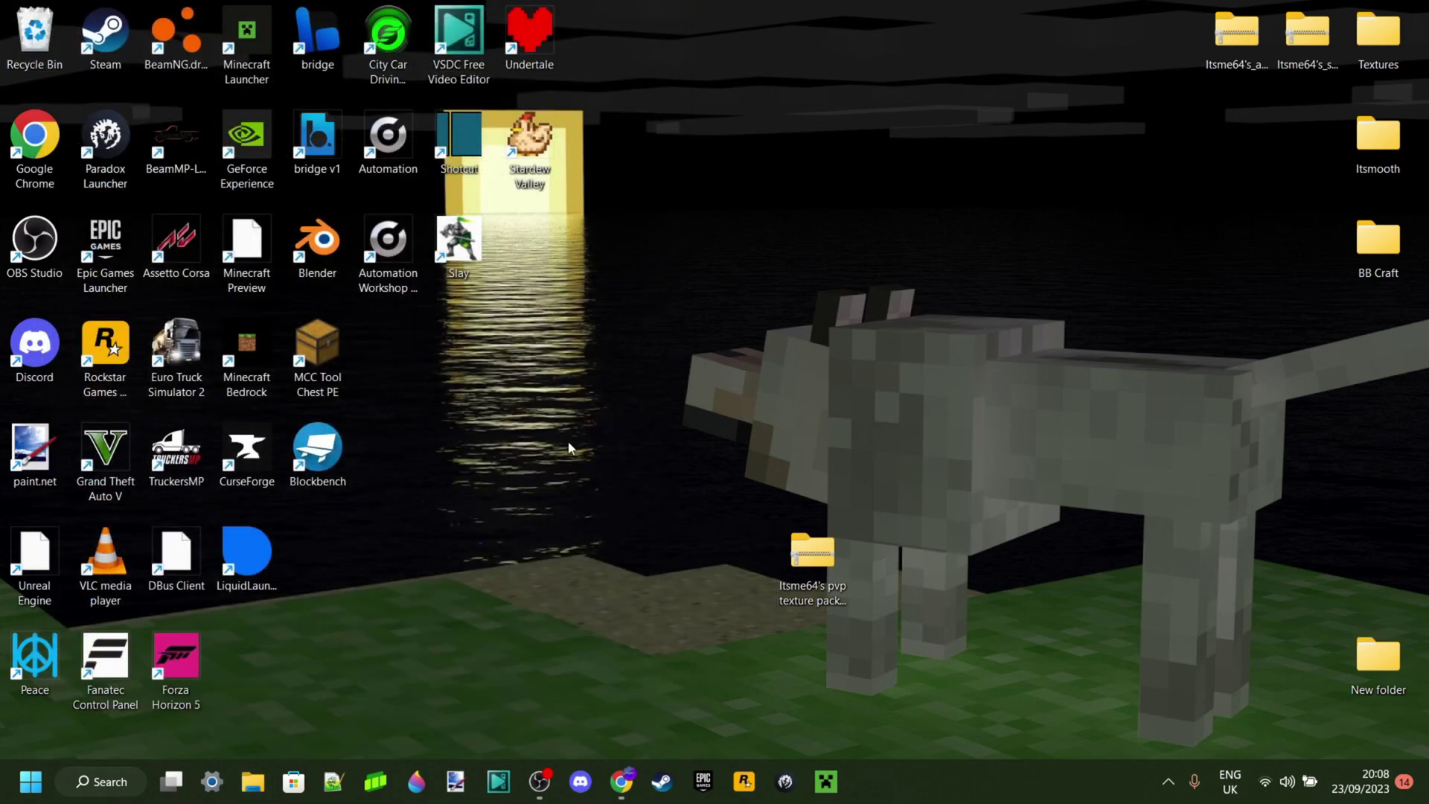
drag(826, 562, 684, 561)
- Switch to the Minecraft Launcher and start Java Edition with the 1.8.9 installation
click(826, 782)
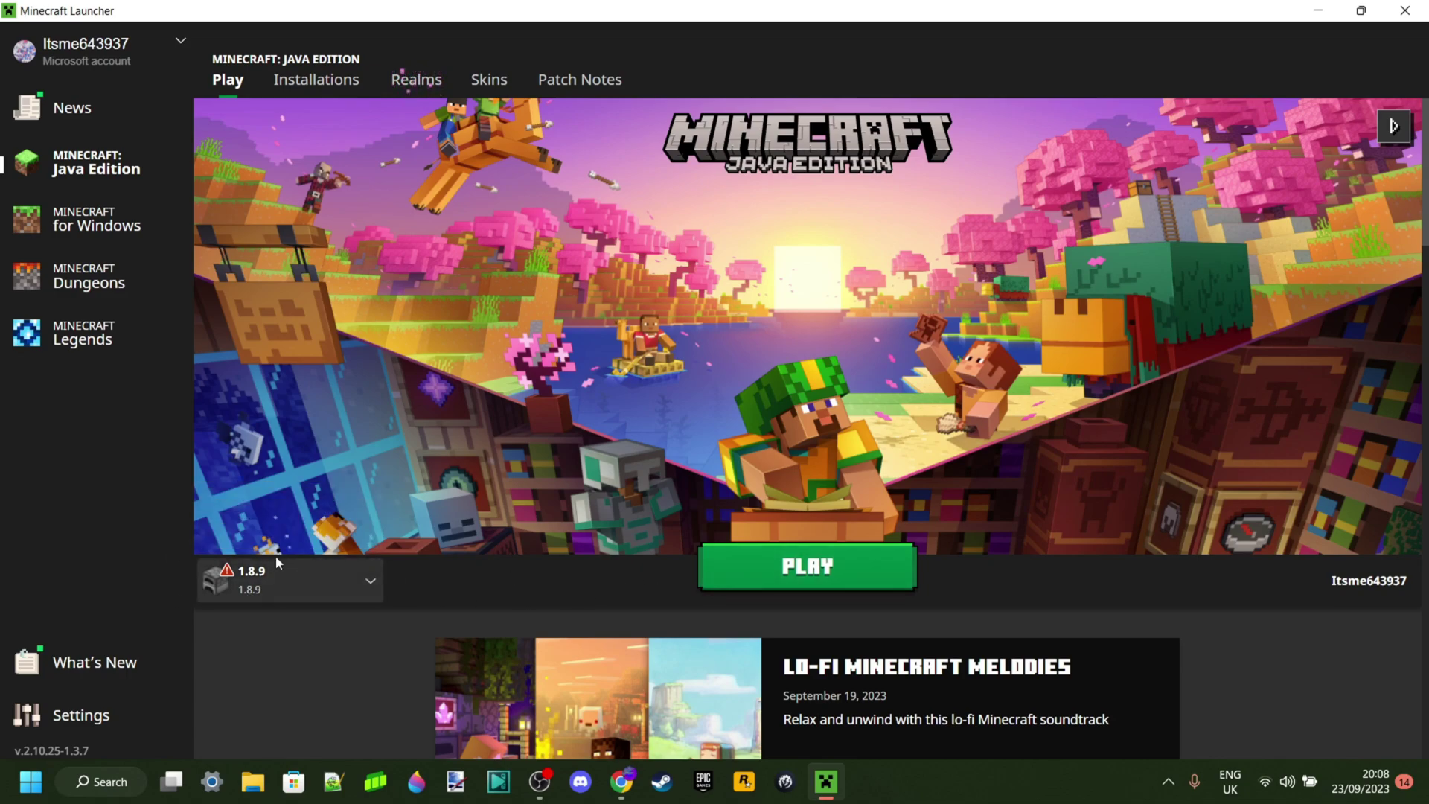
mouse_move(250, 577)
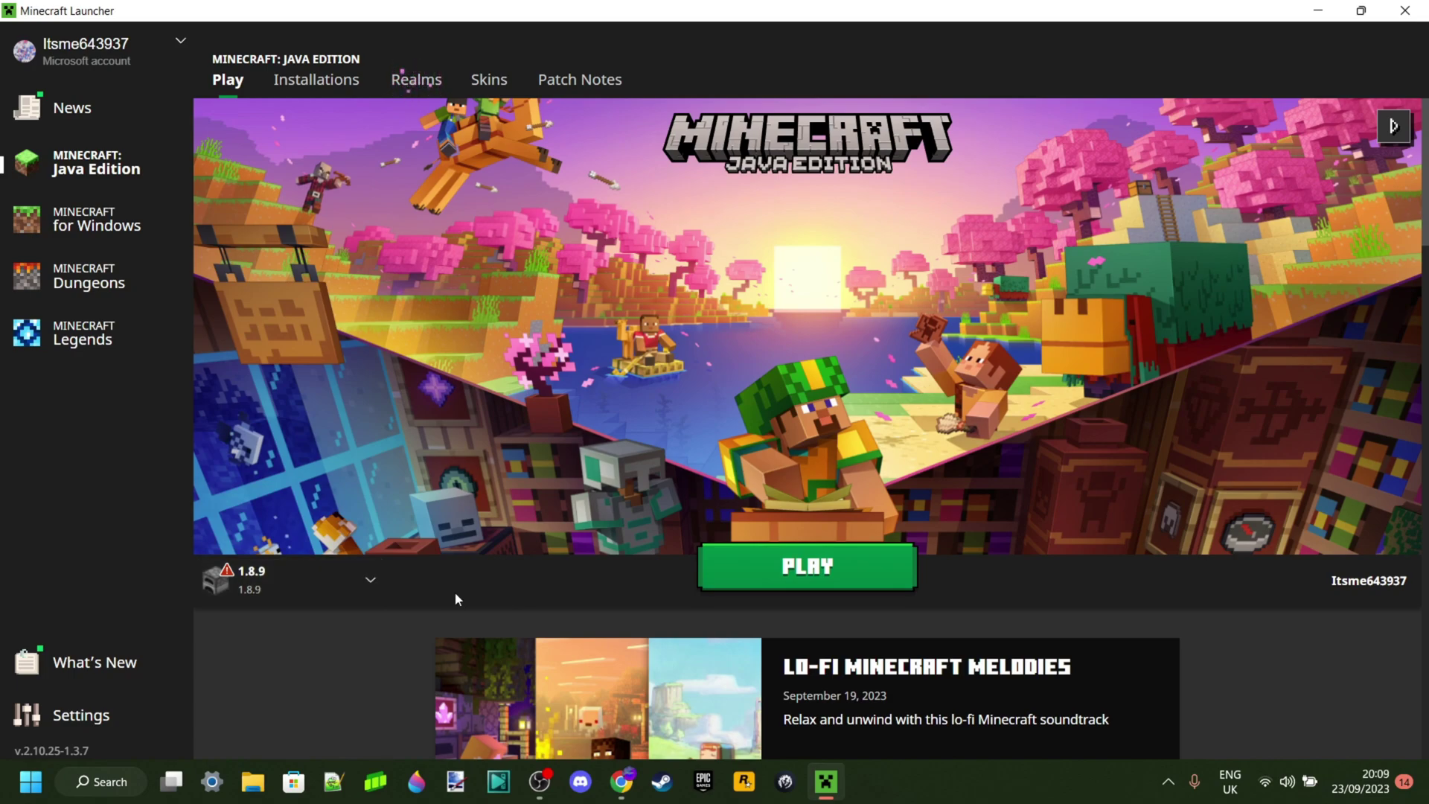
click(852, 567)
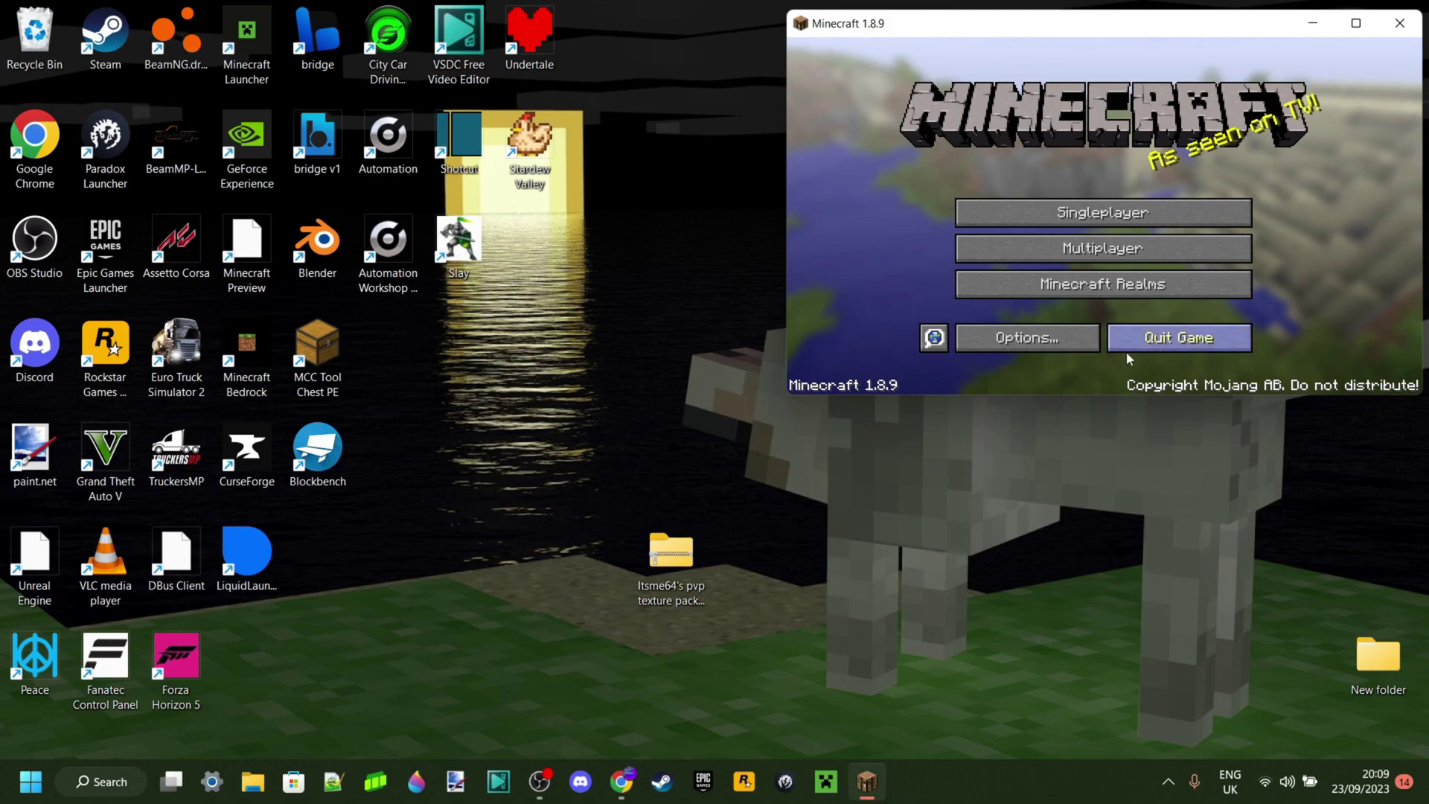
- Open the resource pack folder from the game's options and move the pvp texture pack zip into it
click(1026, 337)
click(982, 321)
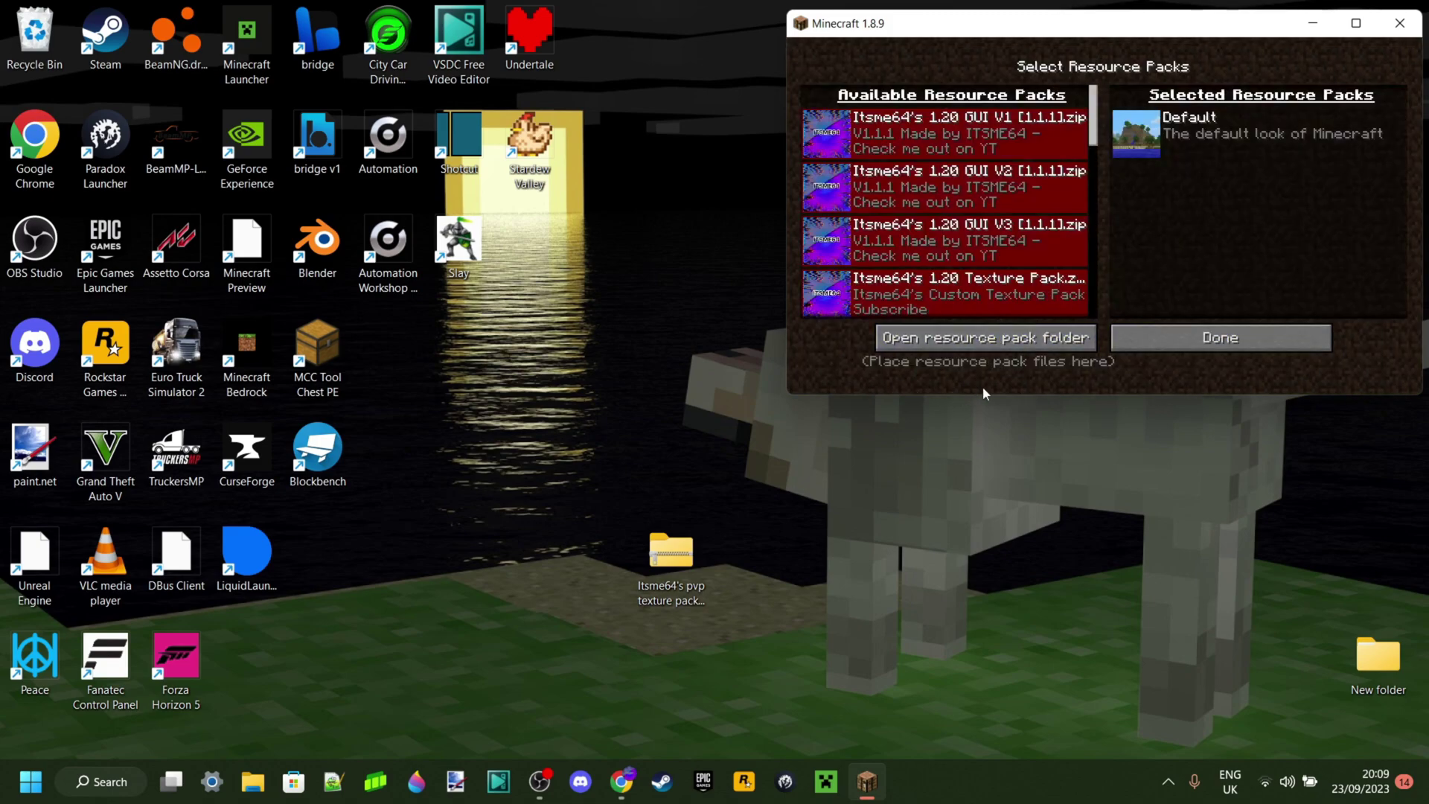
click(1023, 338)
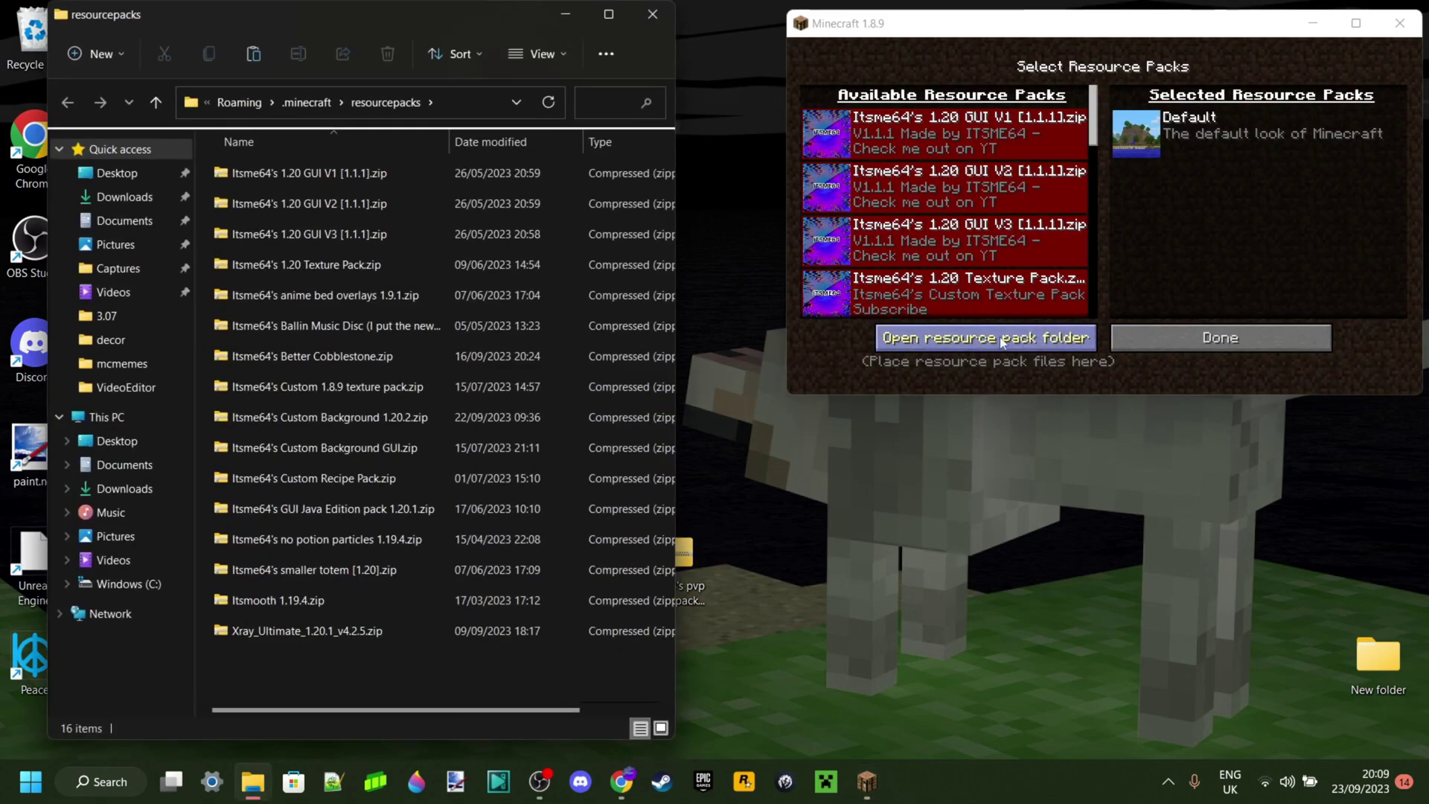
drag(689, 554, 514, 667)
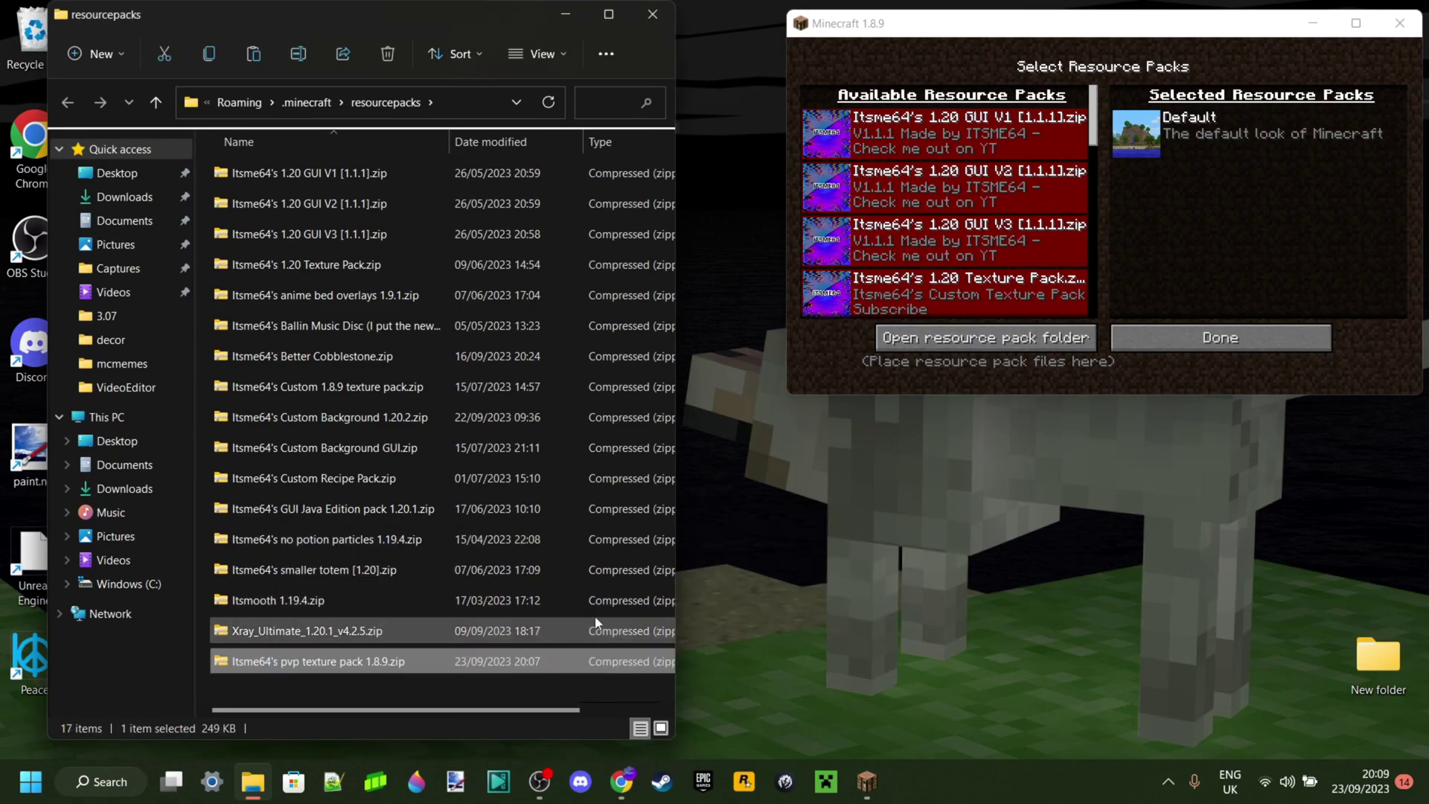
- Maximize the game, activate Itsme64's pvp texture pack 1.8.9 among the resource packs and return to the title screen
key(super+Up)
scroll(429, 203, down, 3)
scroll(435, 216, down, 8)
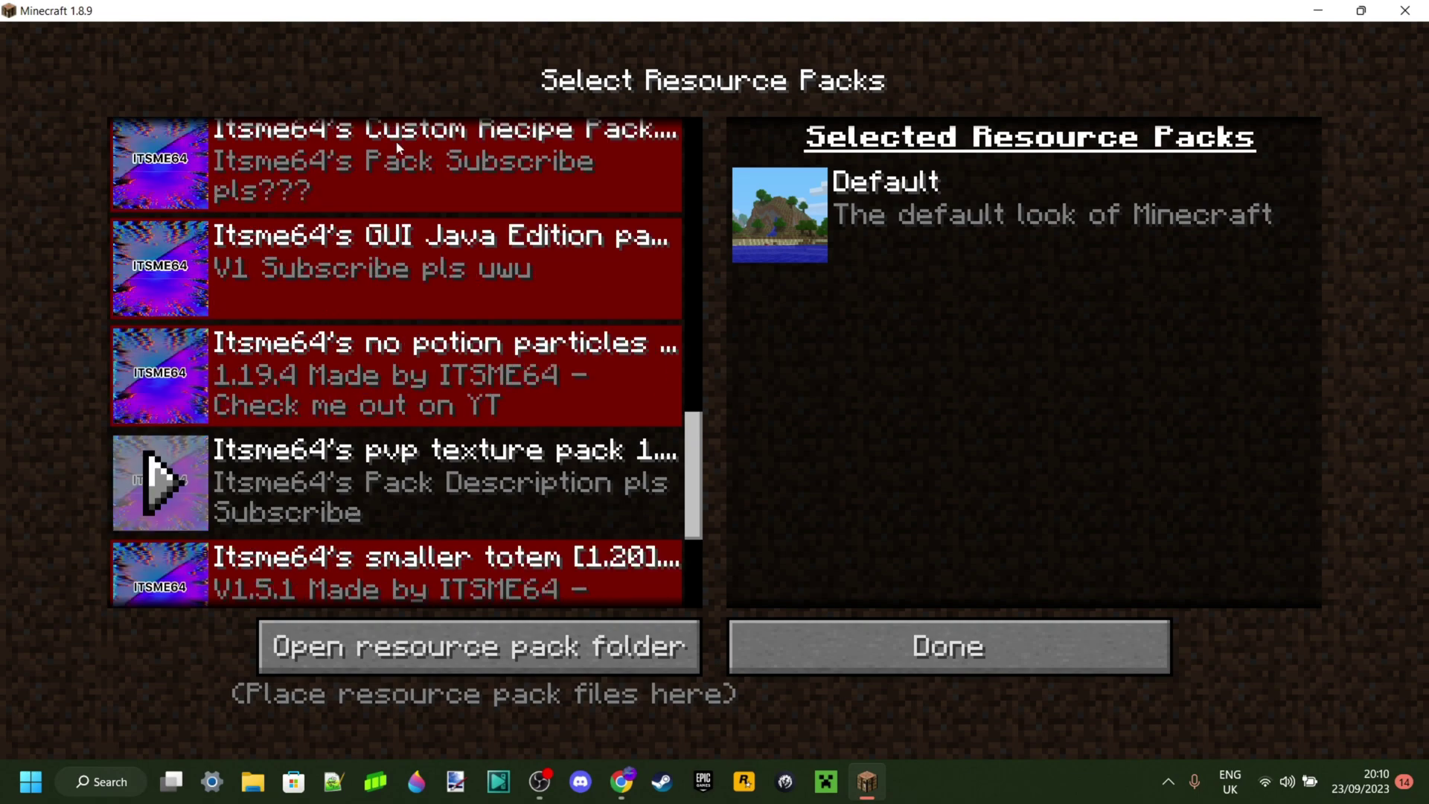
scroll(413, 386, up, 8)
scroll(415, 385, down, 6)
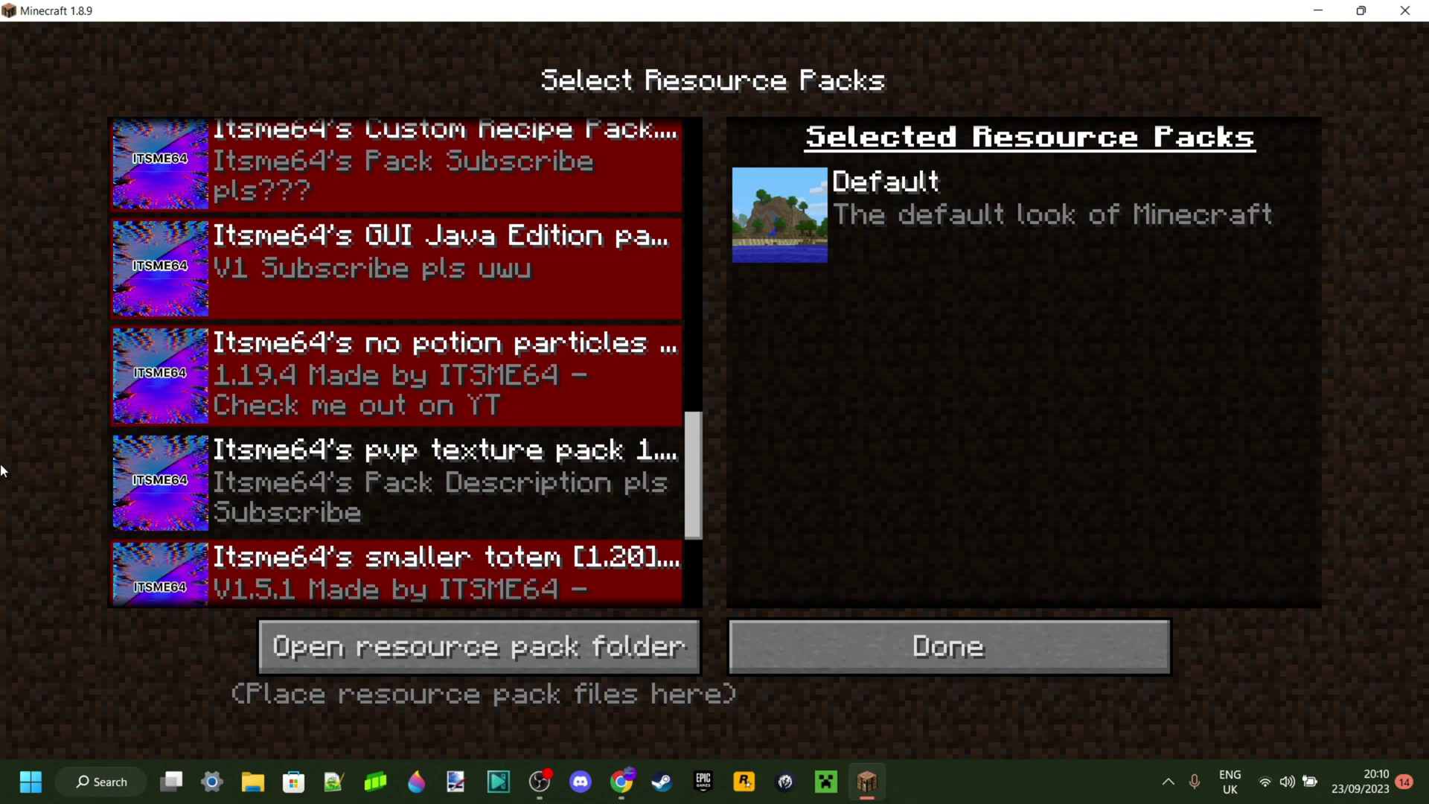
click(132, 488)
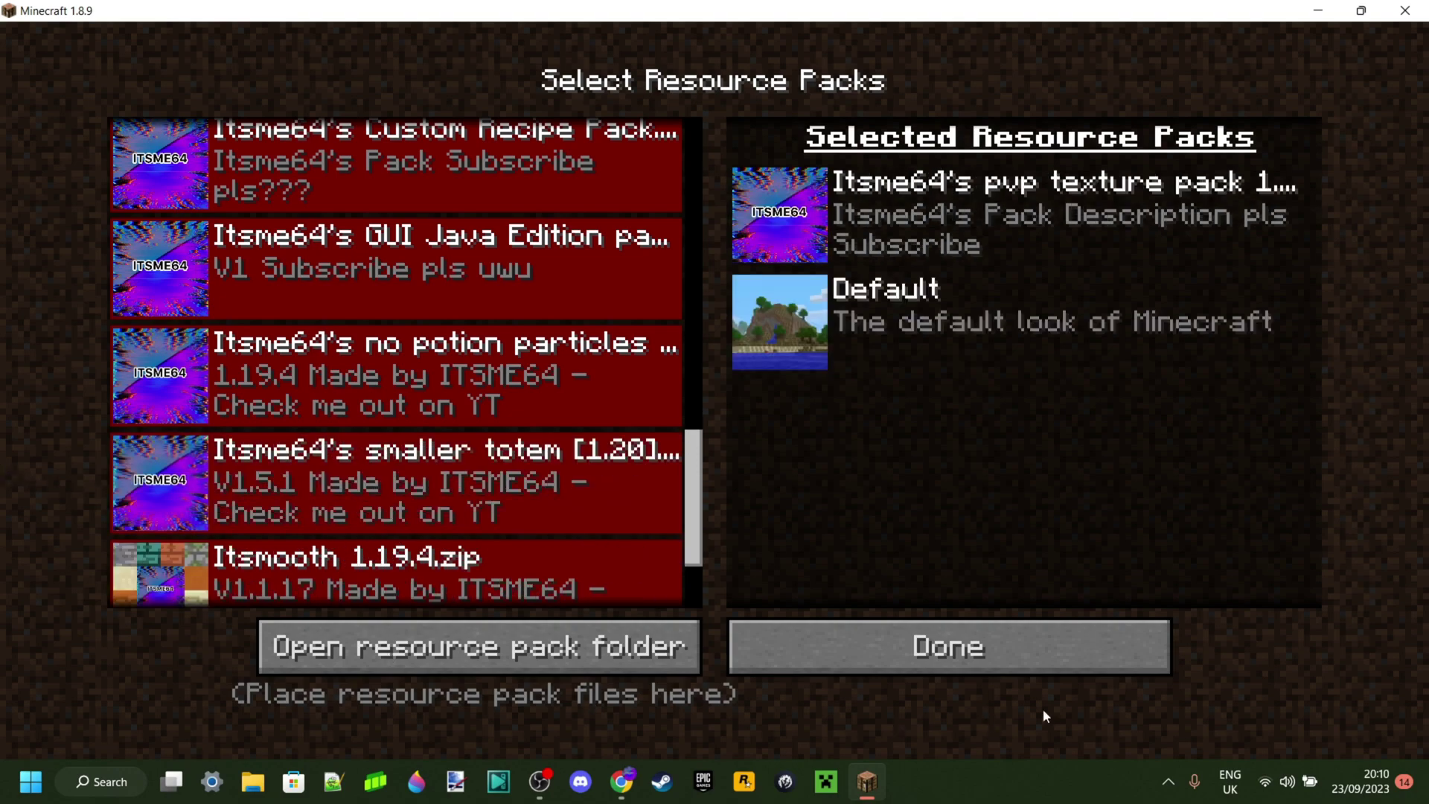
click(988, 644)
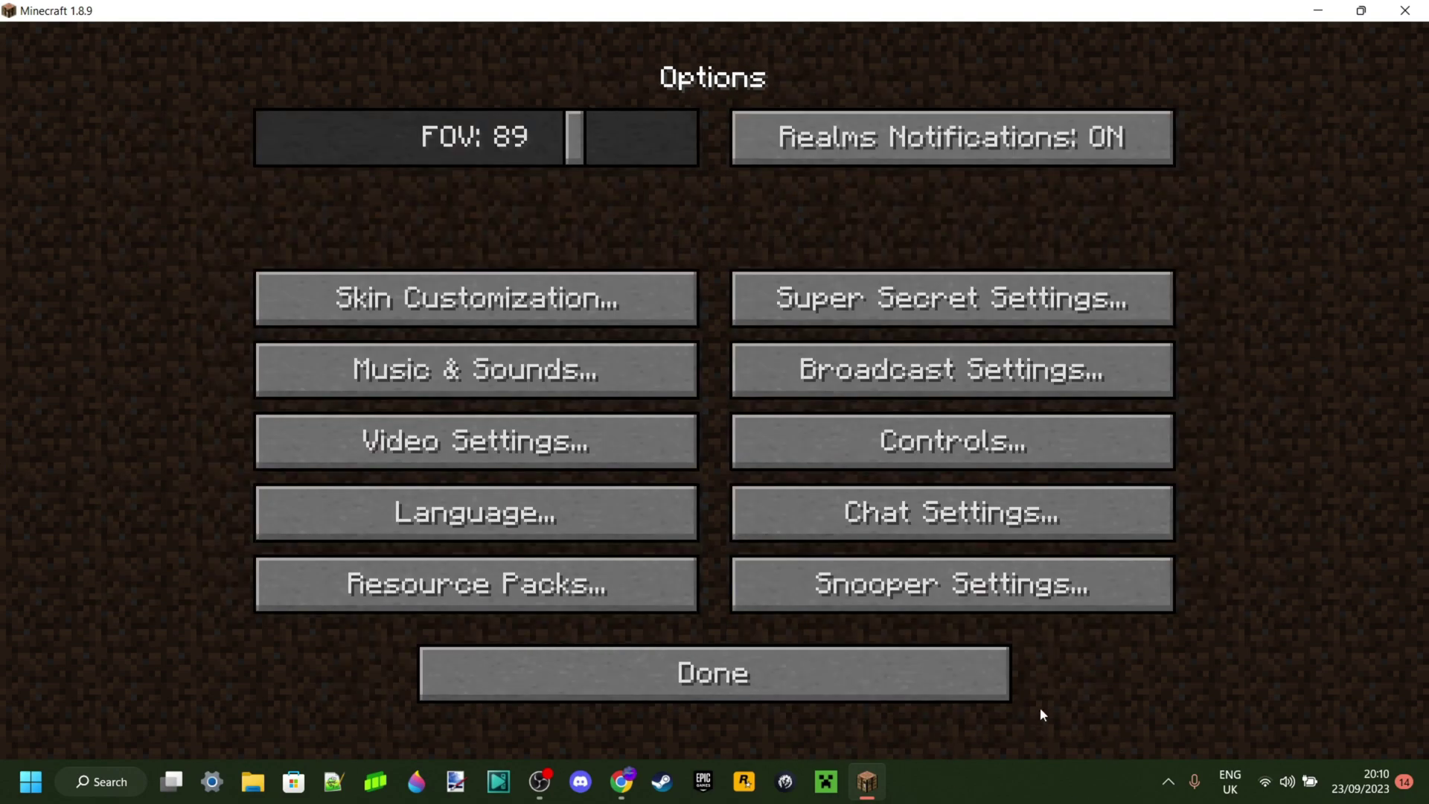
click(707, 685)
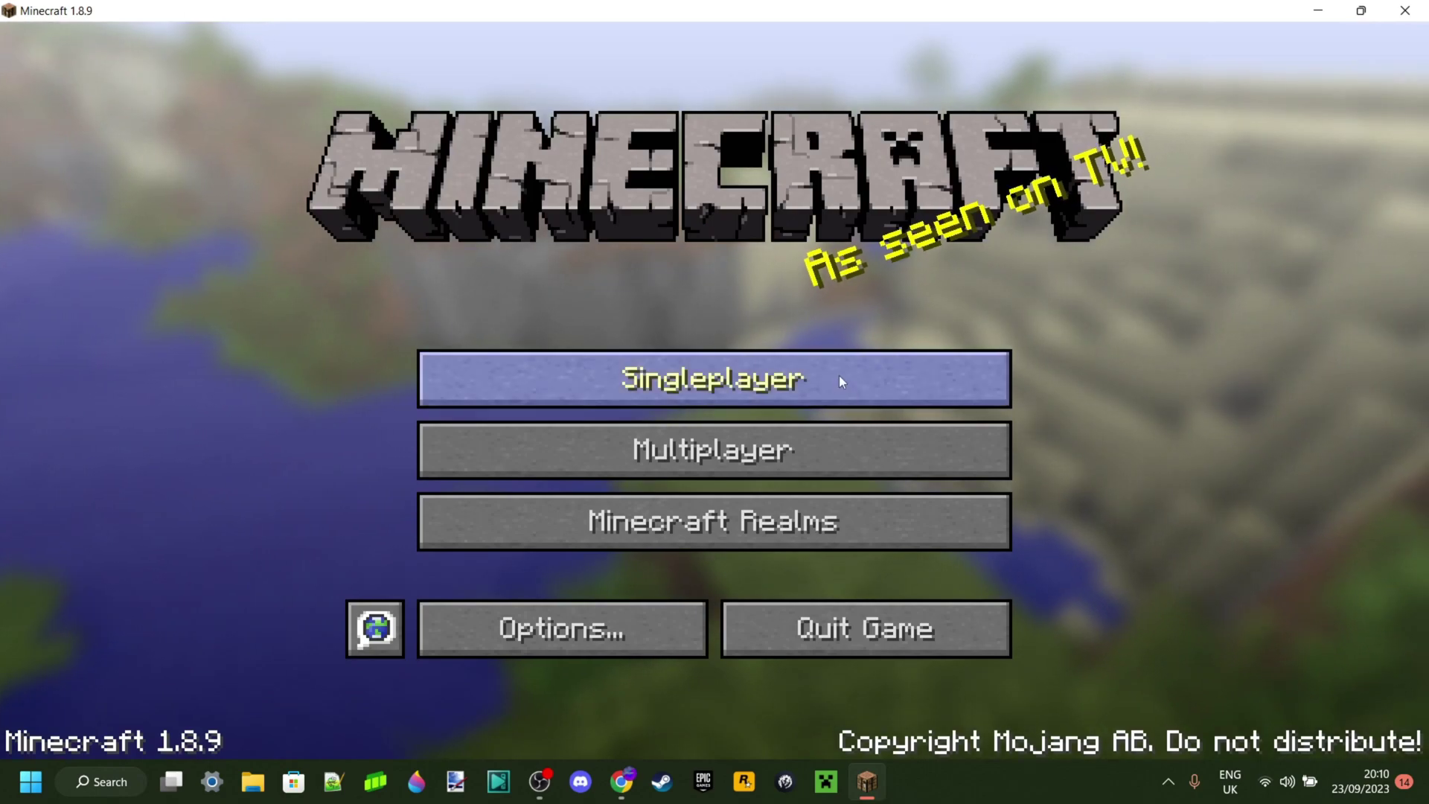
- Reopen the resource pack selection to check that the pvp texture pack is selected, and return to the title screen
click(654, 638)
click(596, 581)
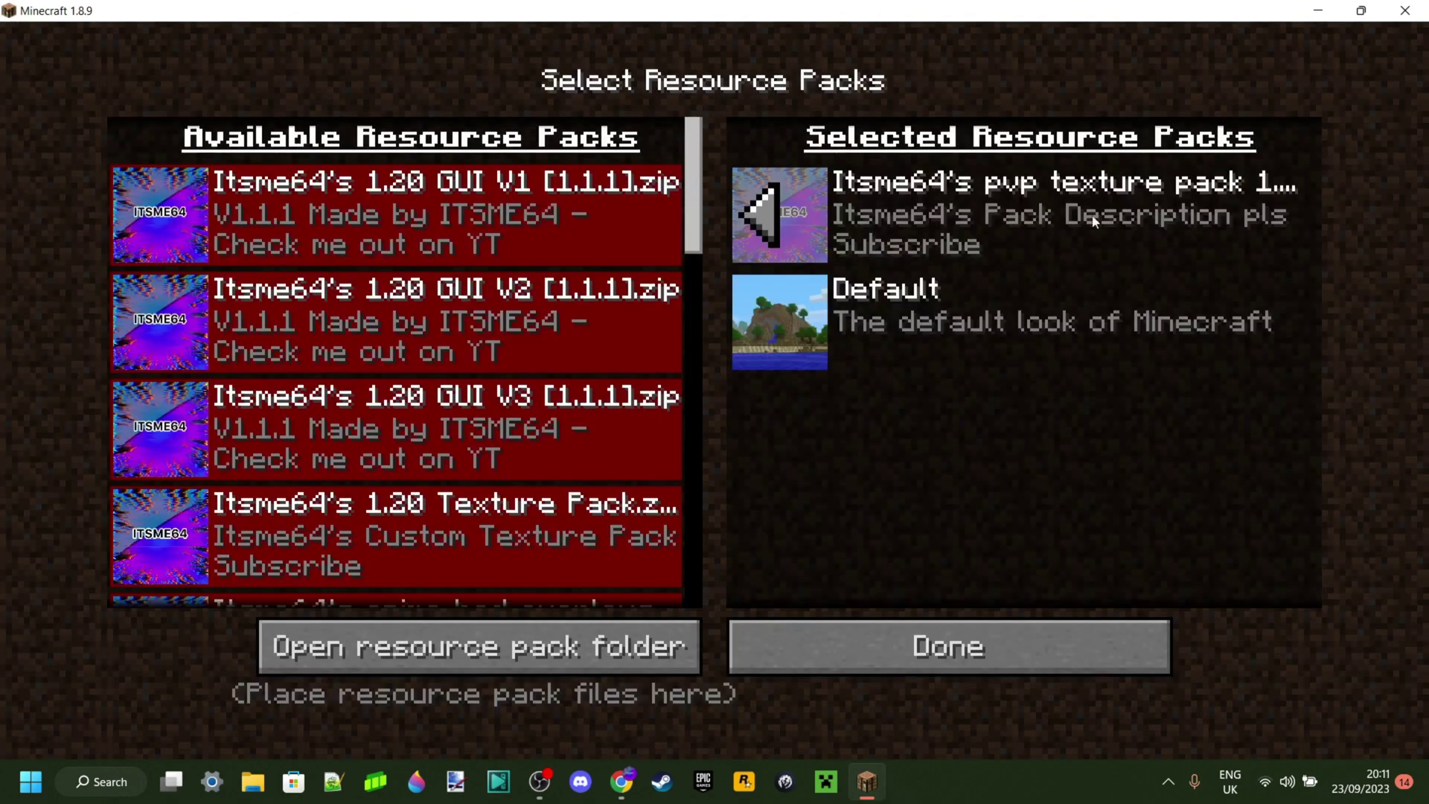
click(857, 655)
click(857, 661)
- Enter a singleplayer world, cycle through the camera perspectives back to first person and walk forward
click(930, 376)
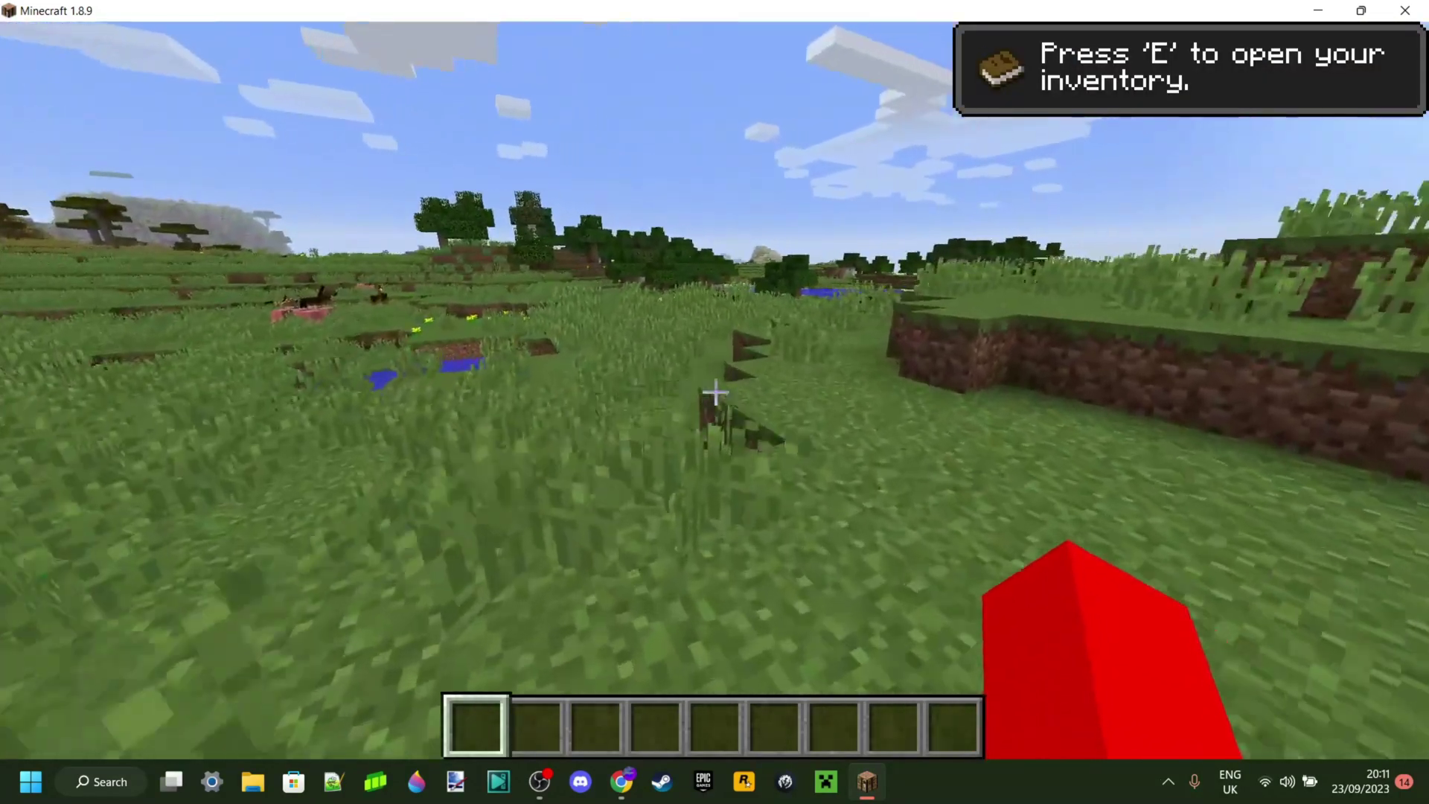
key(F5)
key(F5)
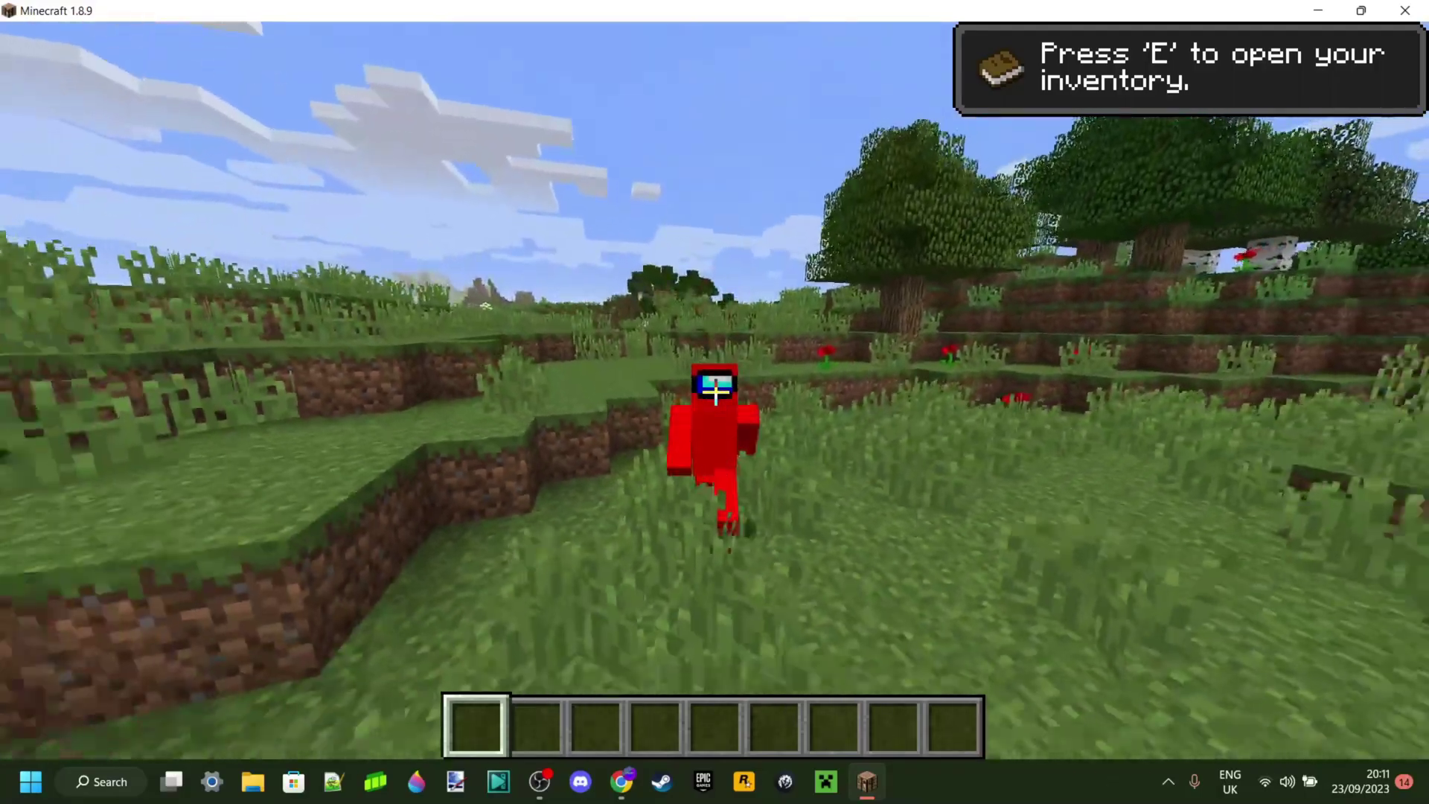
key(F5)
key(w)
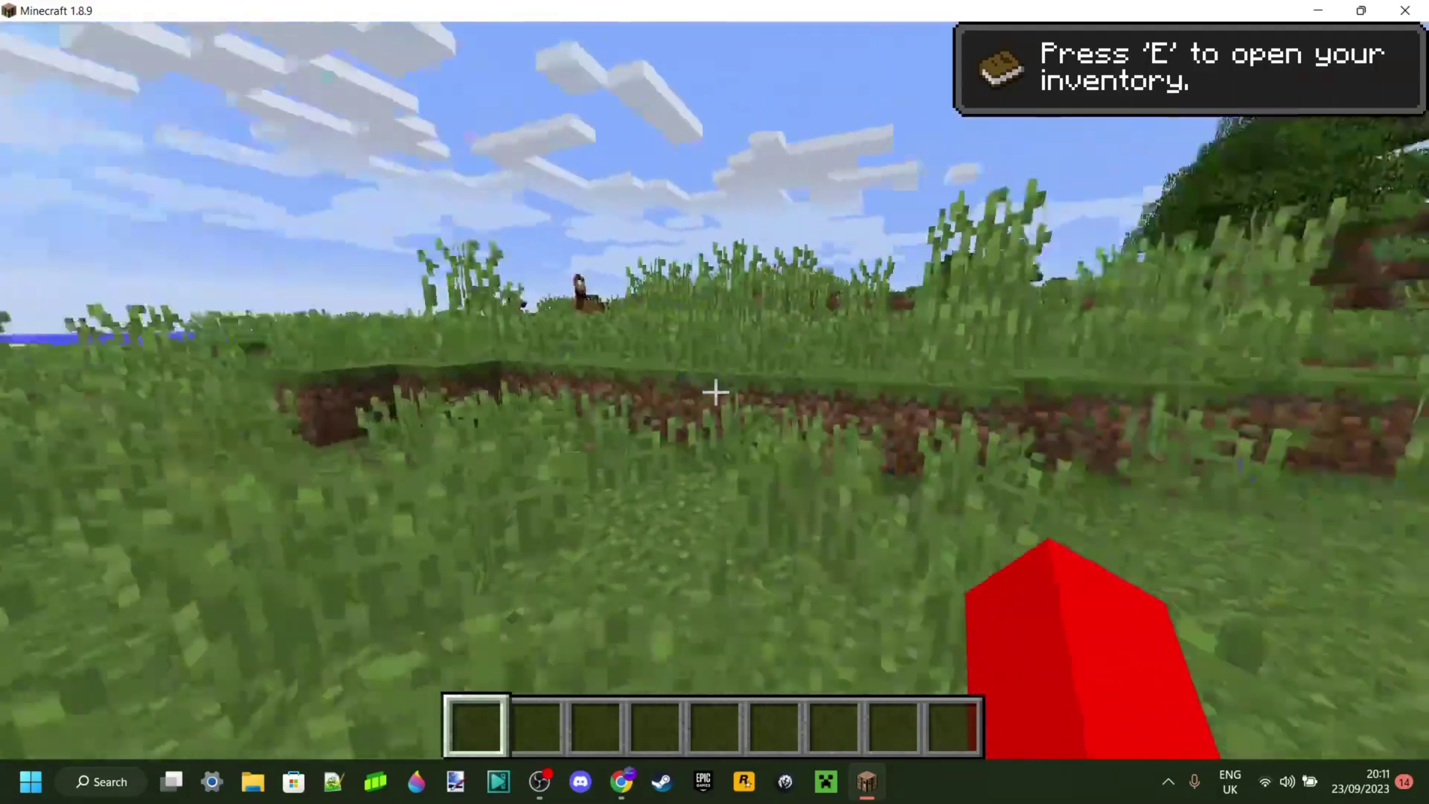
- Search the creative inventory for "ap" and place an apple and a golden apple in the first two hotbar slots
key(e)
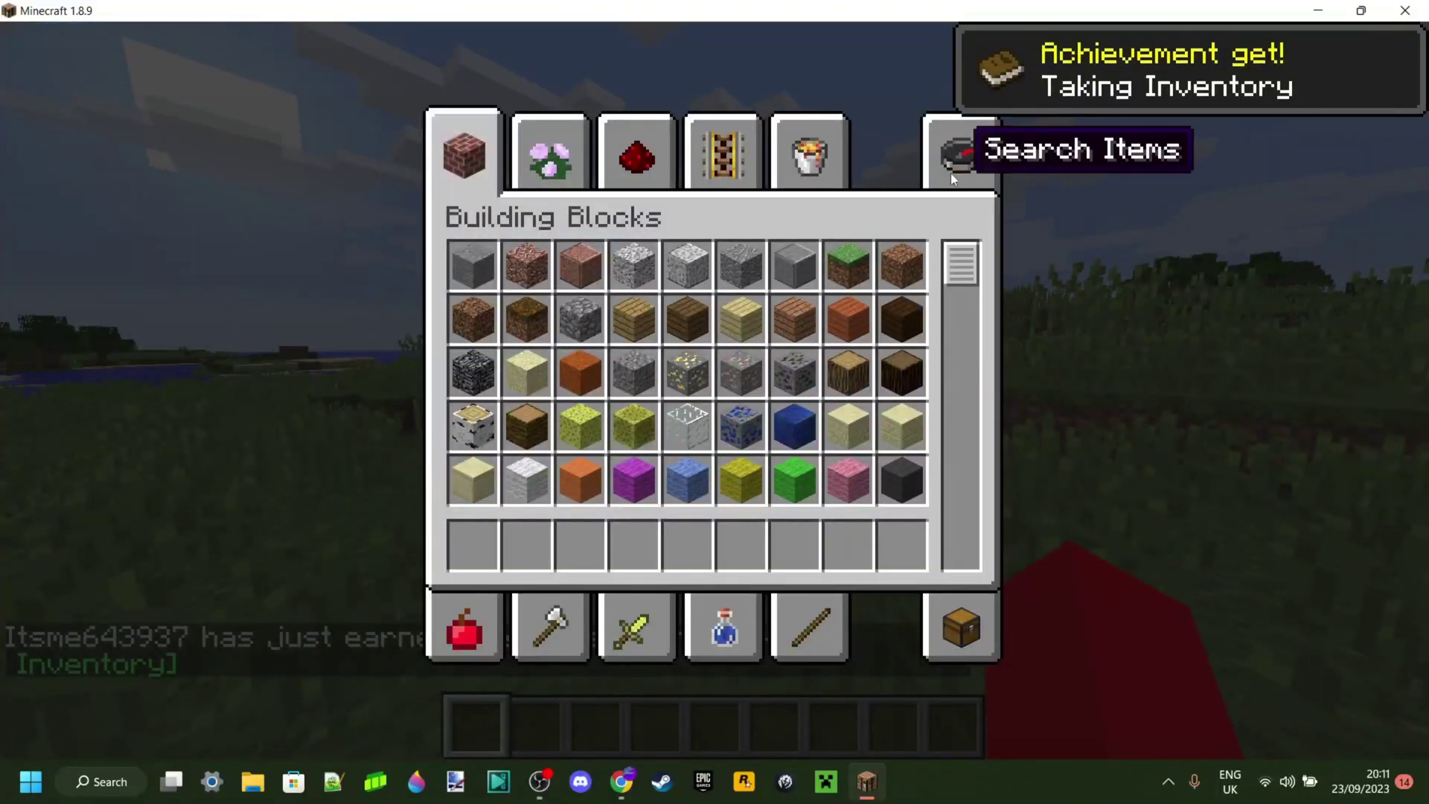
click(953, 160)
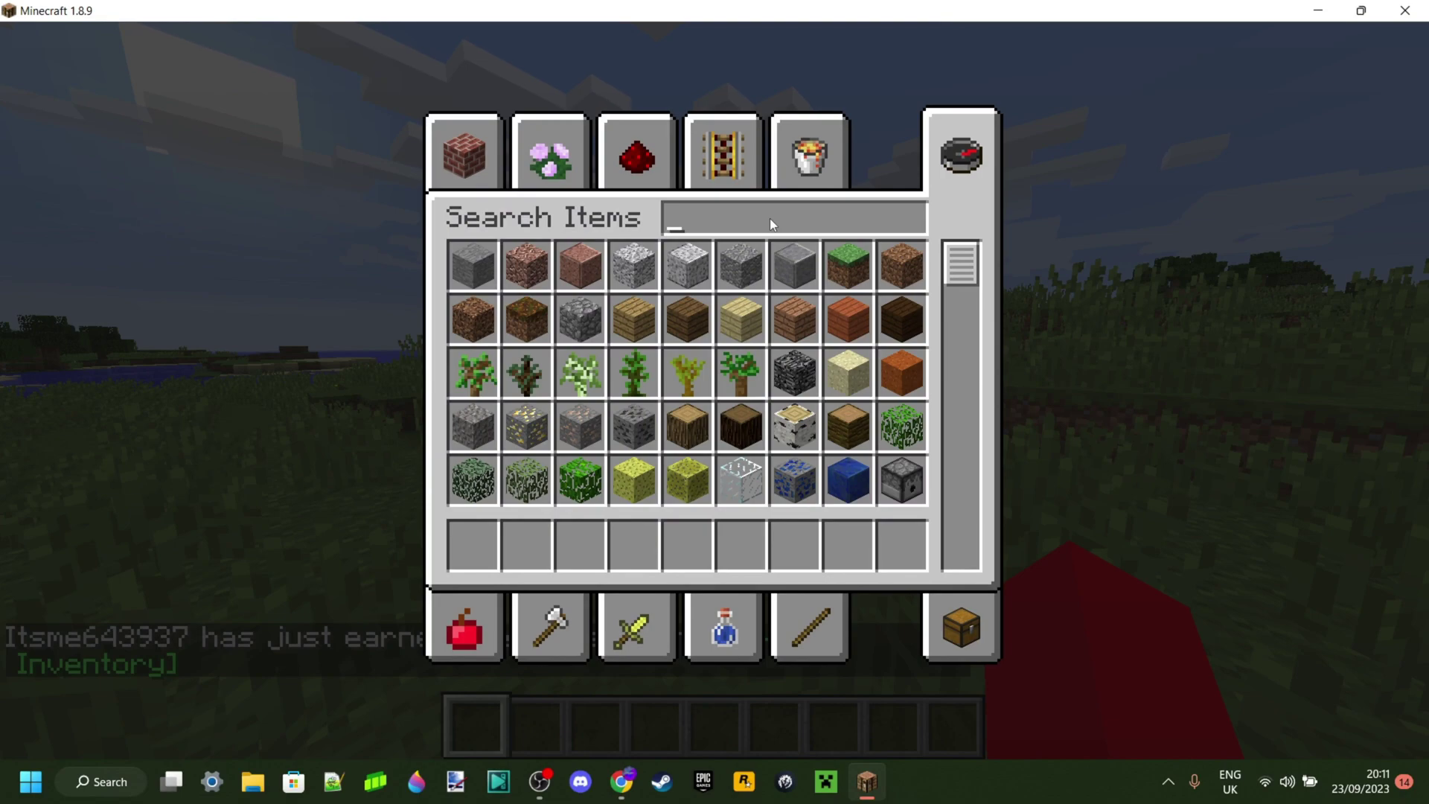
text(ap)
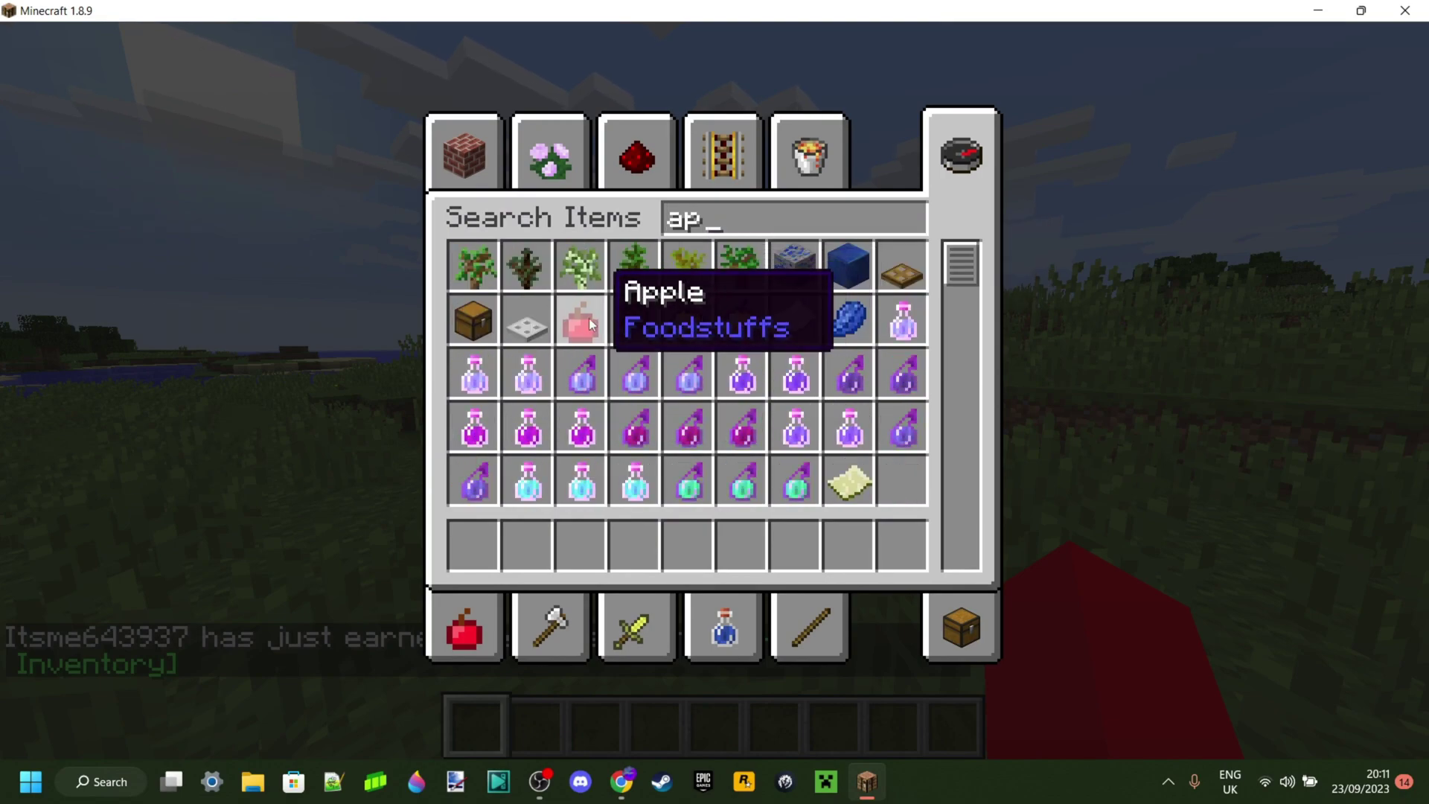
click(580, 321)
click(474, 545)
click(688, 324)
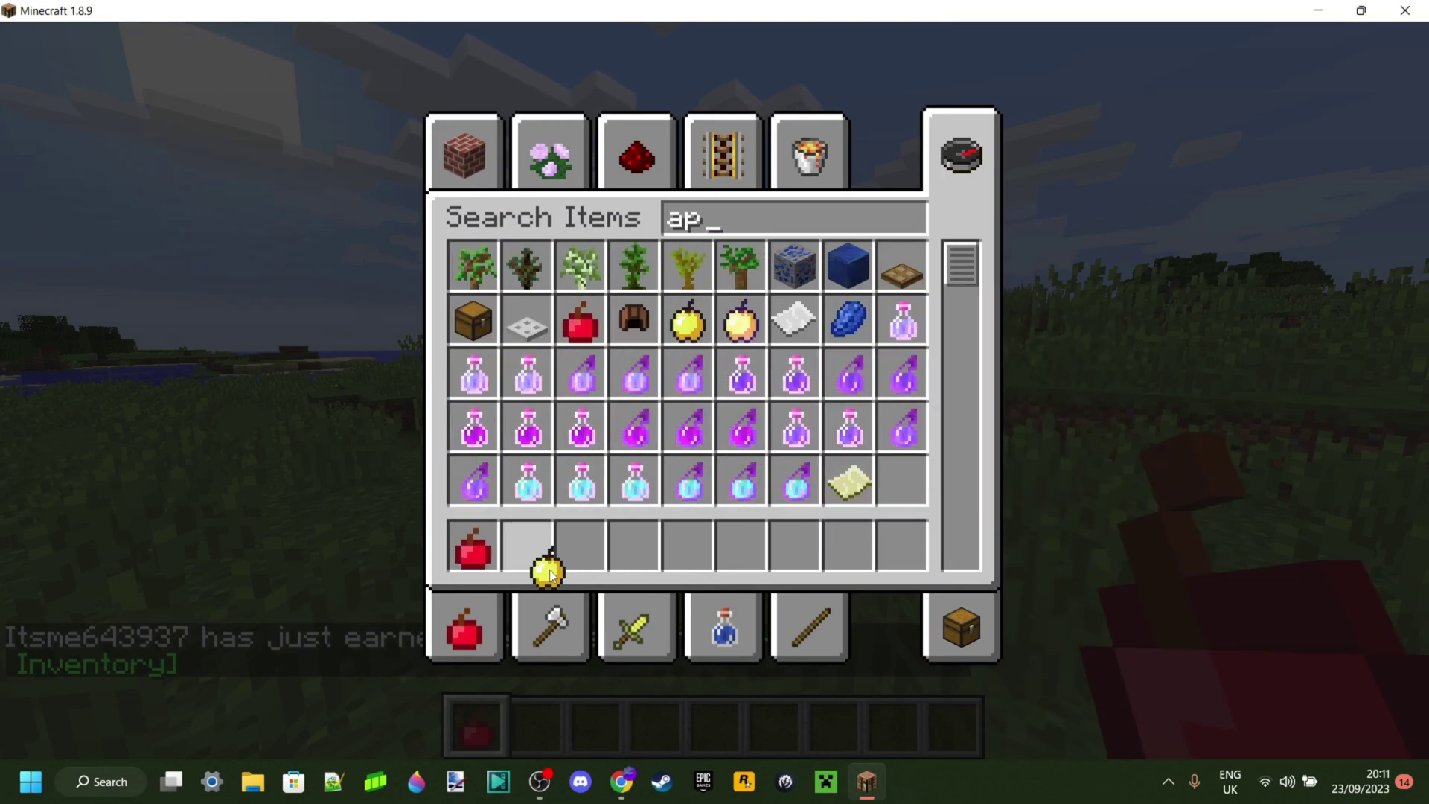
click(527, 551)
- Close the inventory and hold the apple and the golden apple in turn to inspect their textures
text(ew)
key(Escape)
key(q)
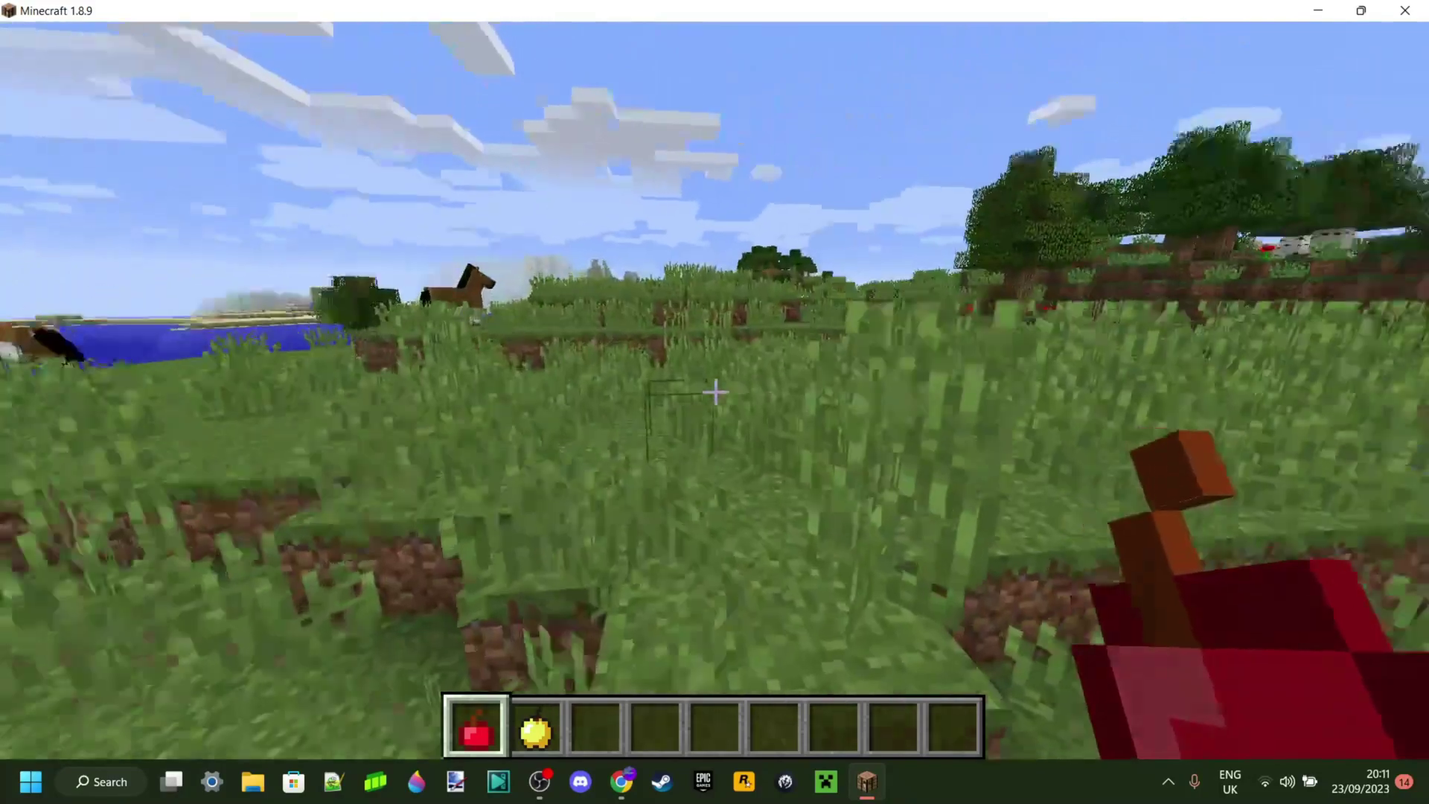
key(2)
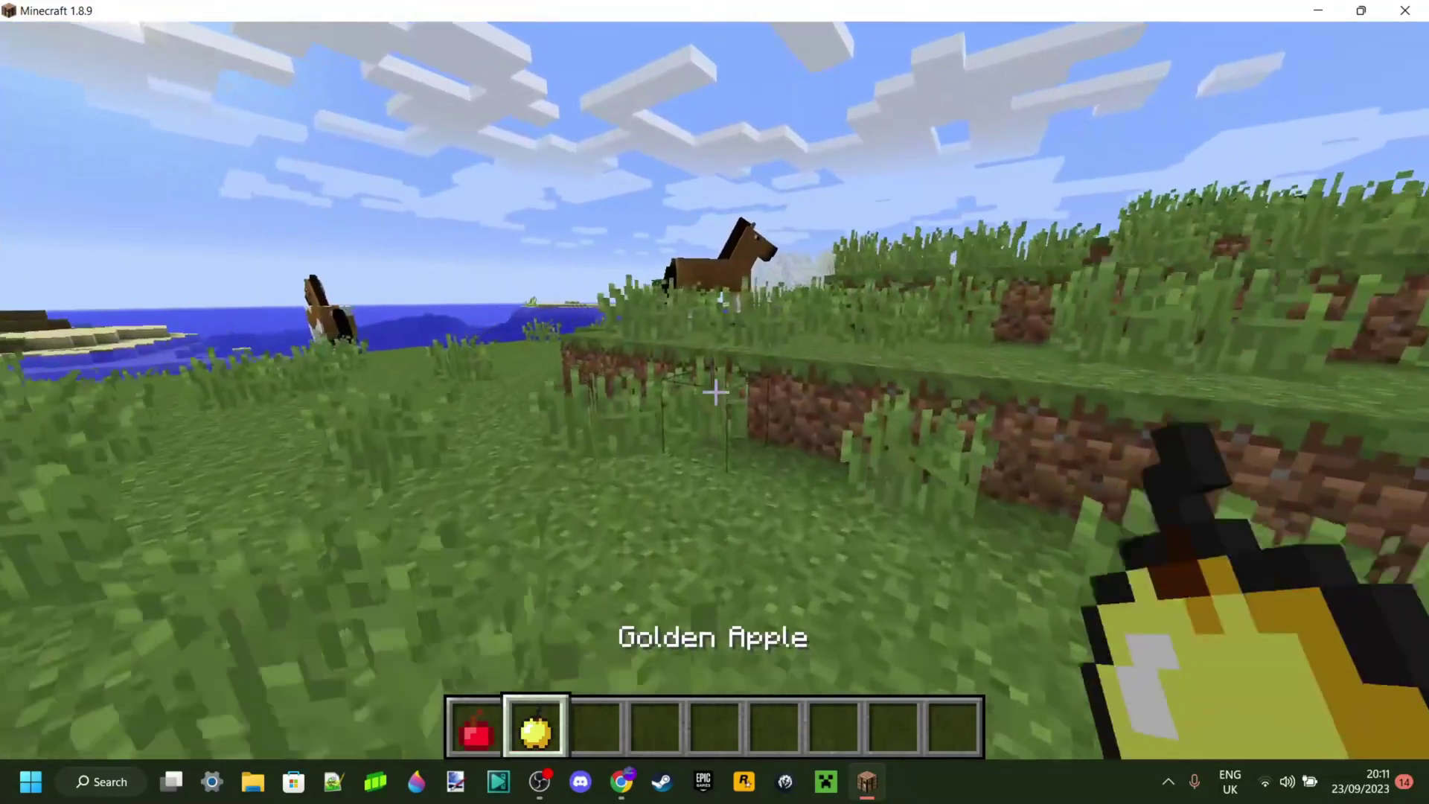
- Show the Combat items in the creative inventory and clear both apples from the hotbar
key(e)
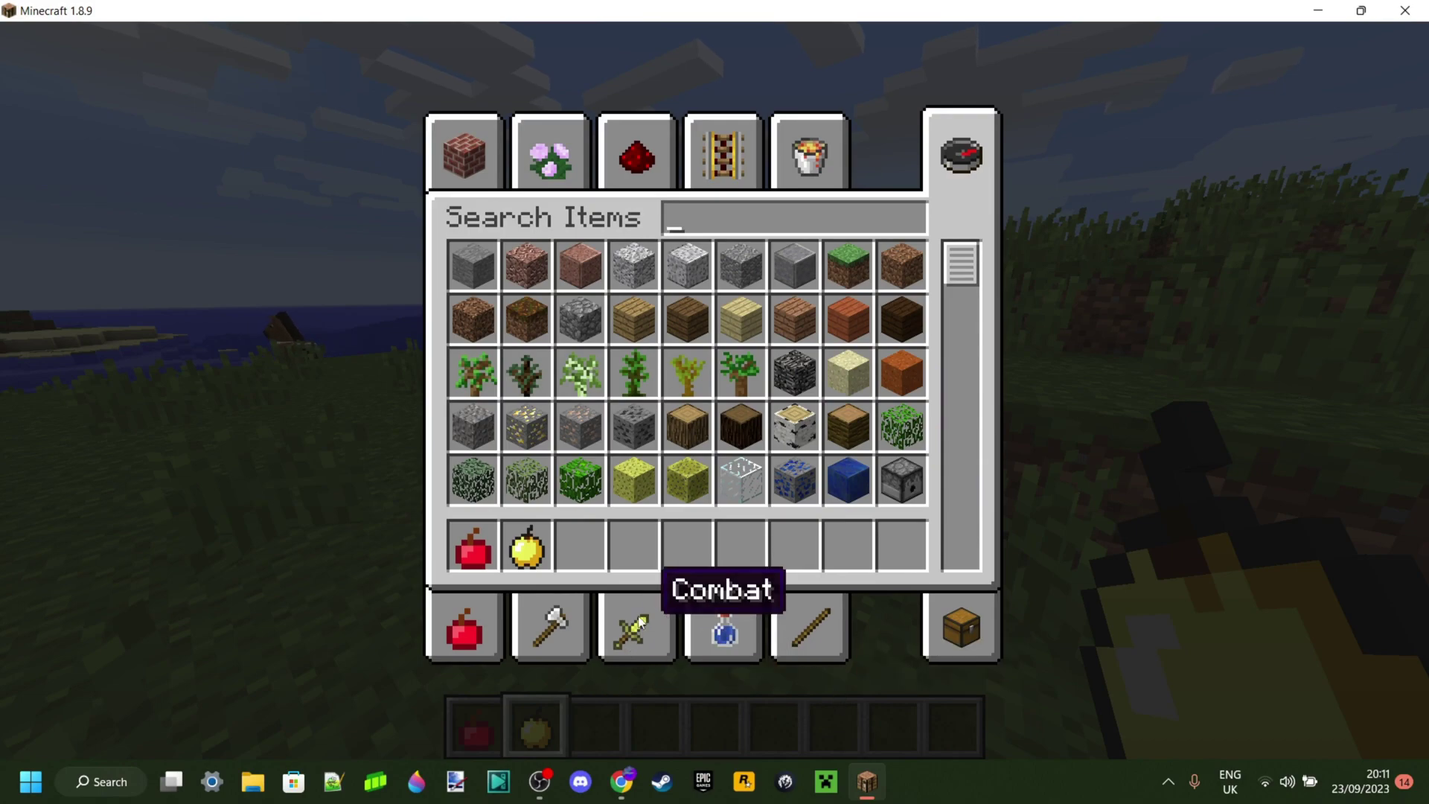
click(641, 634)
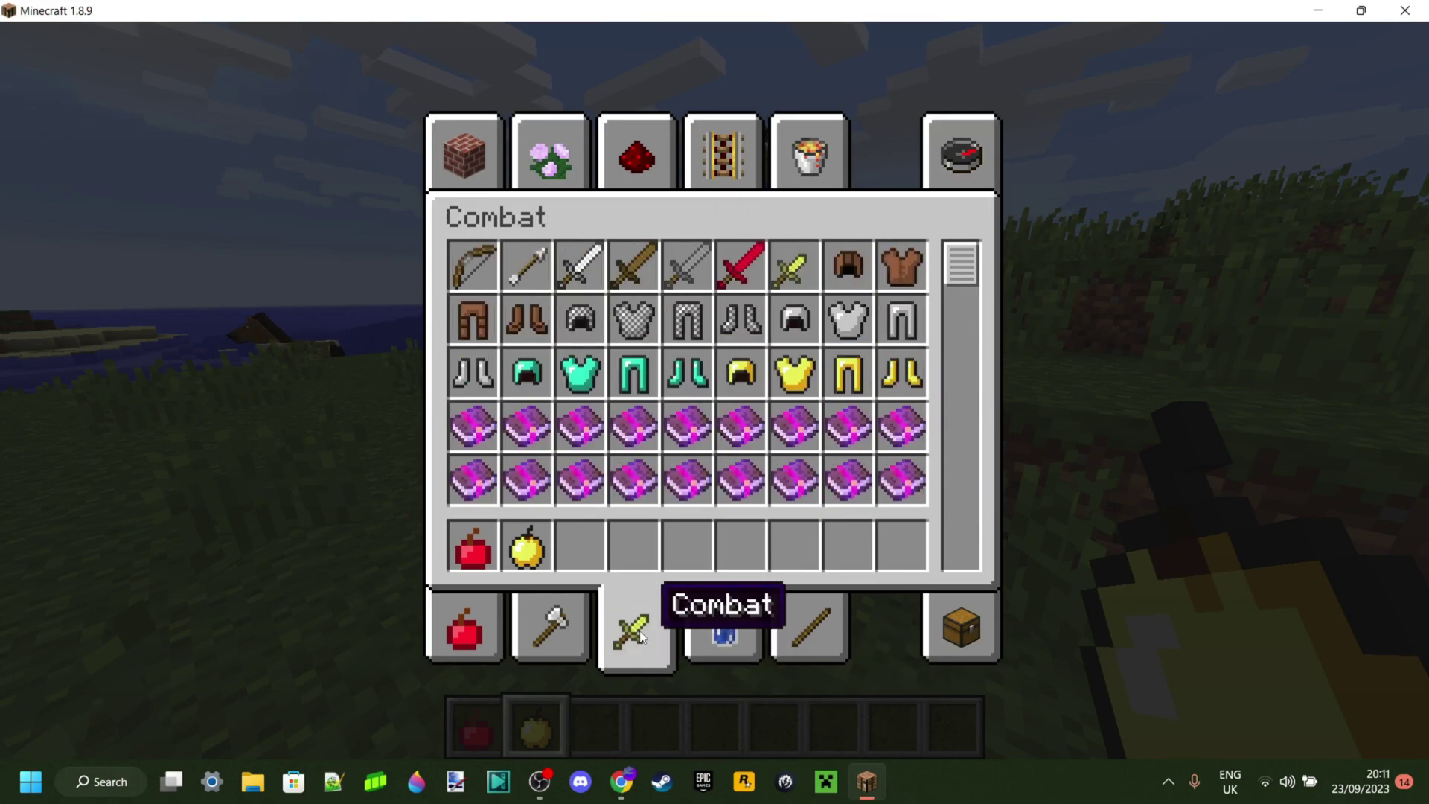
shift+click(527, 549)
shift+click(474, 549)
- Place the red sword in the first hotbar slot and the golden sword in the second, discarding the mistakenly picked helmet
click(740, 266)
click(473, 545)
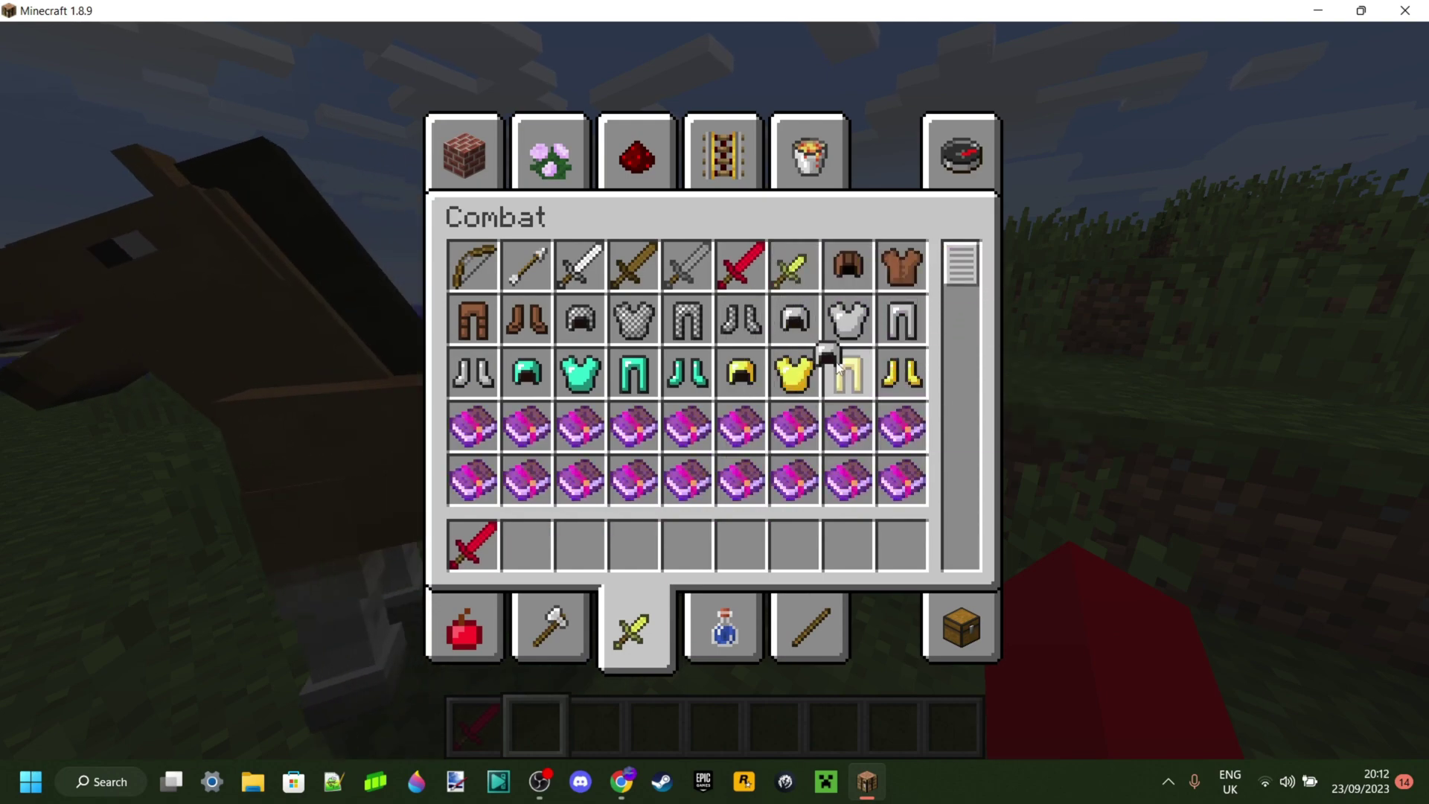
click(849, 541)
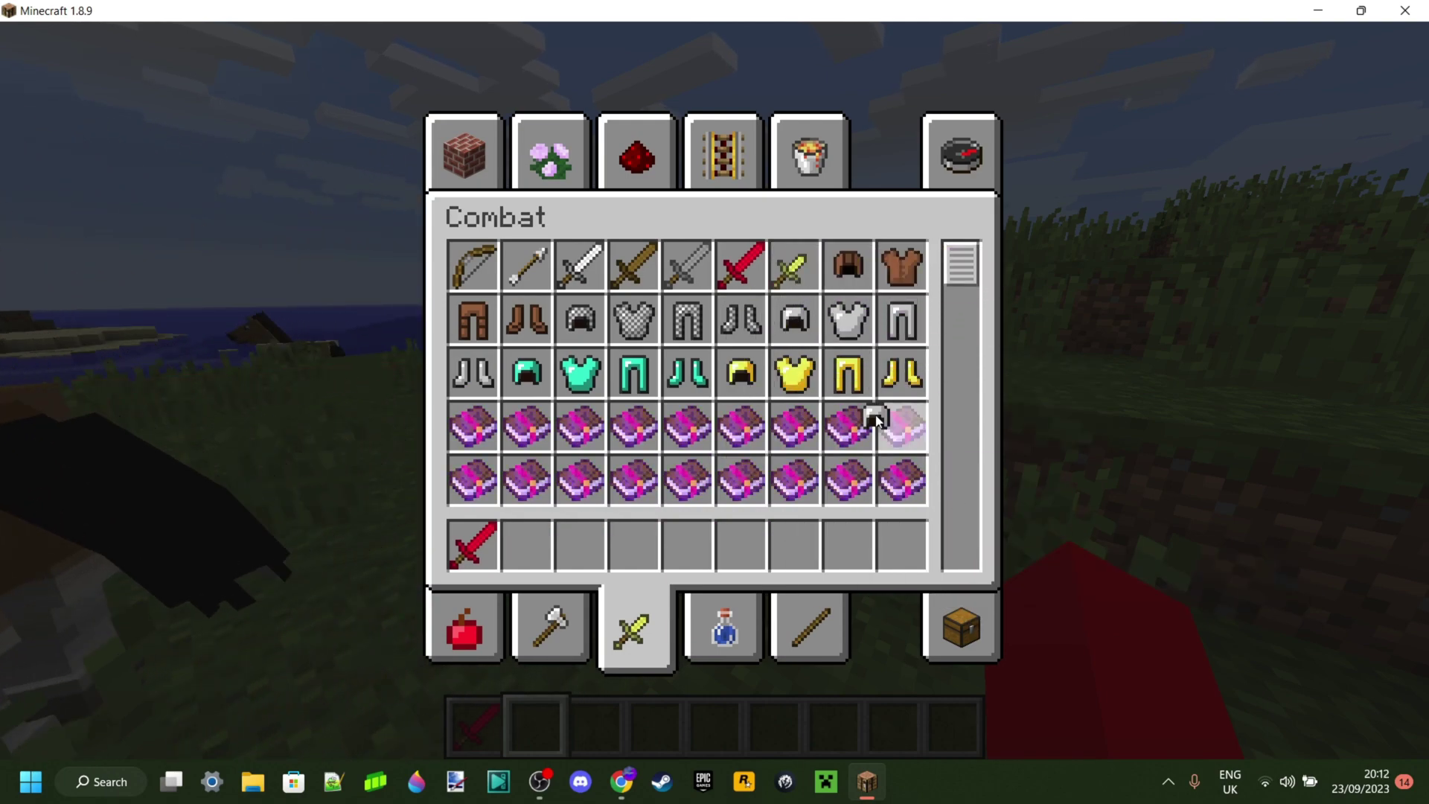
click(897, 420)
click(794, 268)
click(535, 545)
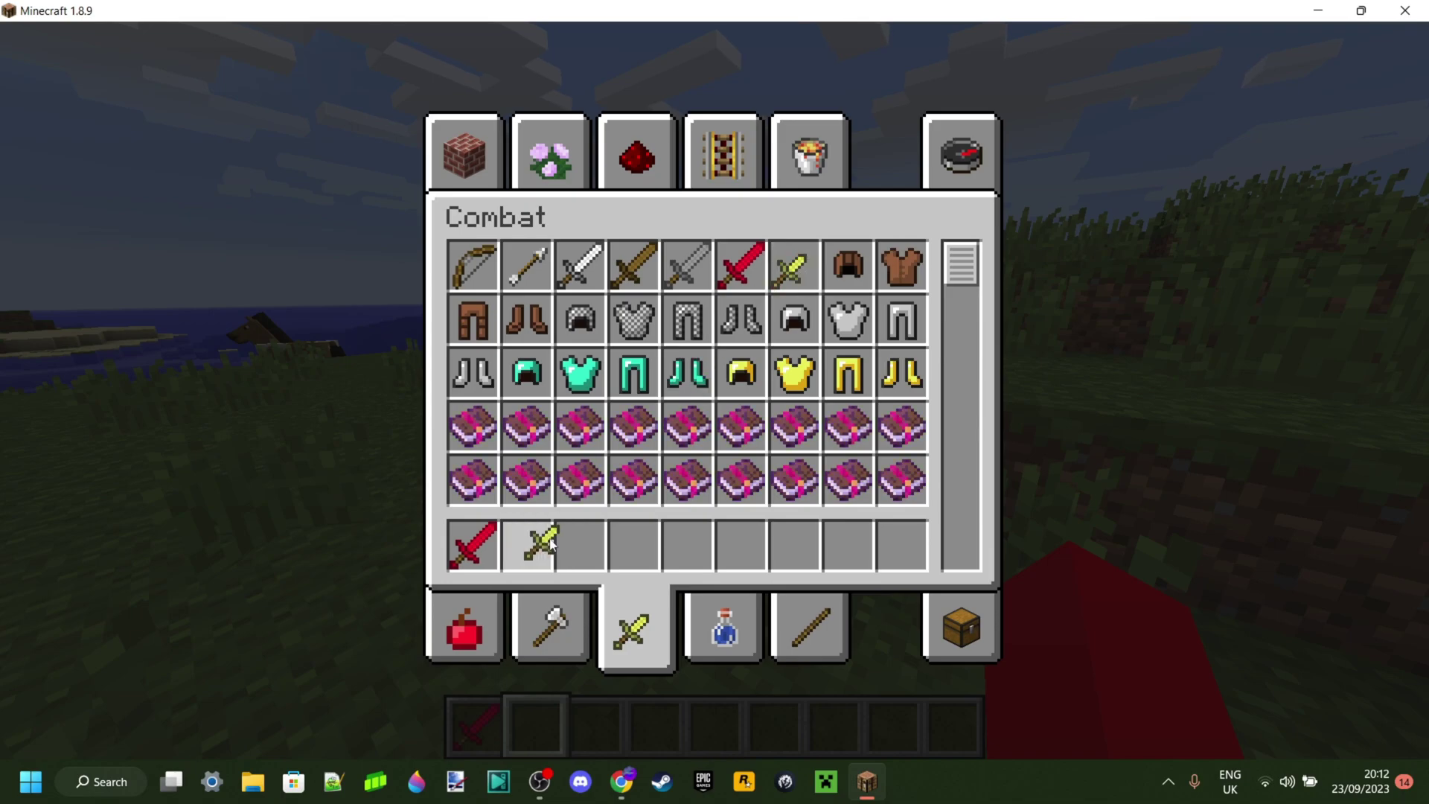
- Close the inventory and hold the golden sword in the world to inspect its texture
key(e)
key(2)
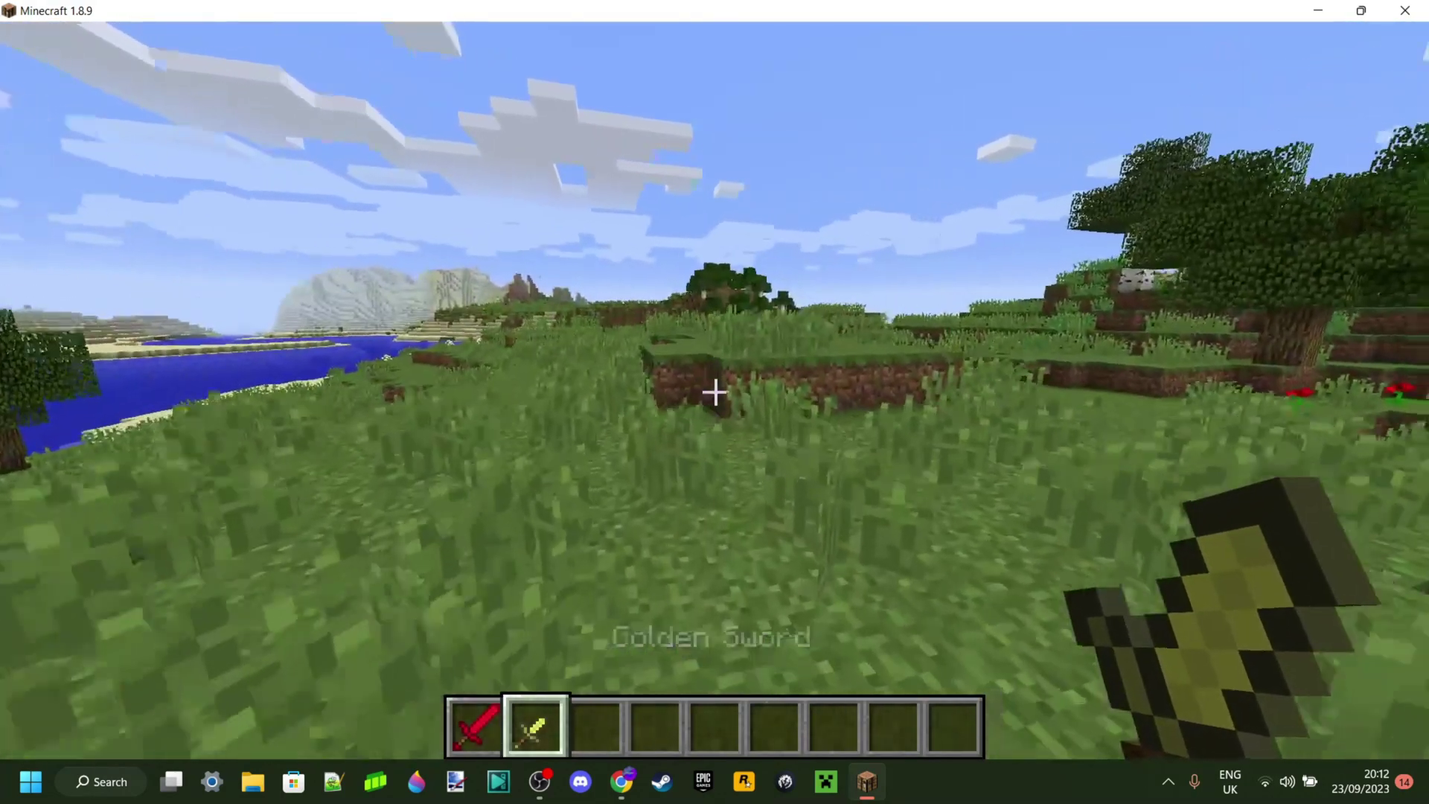
key(w)
key(e)
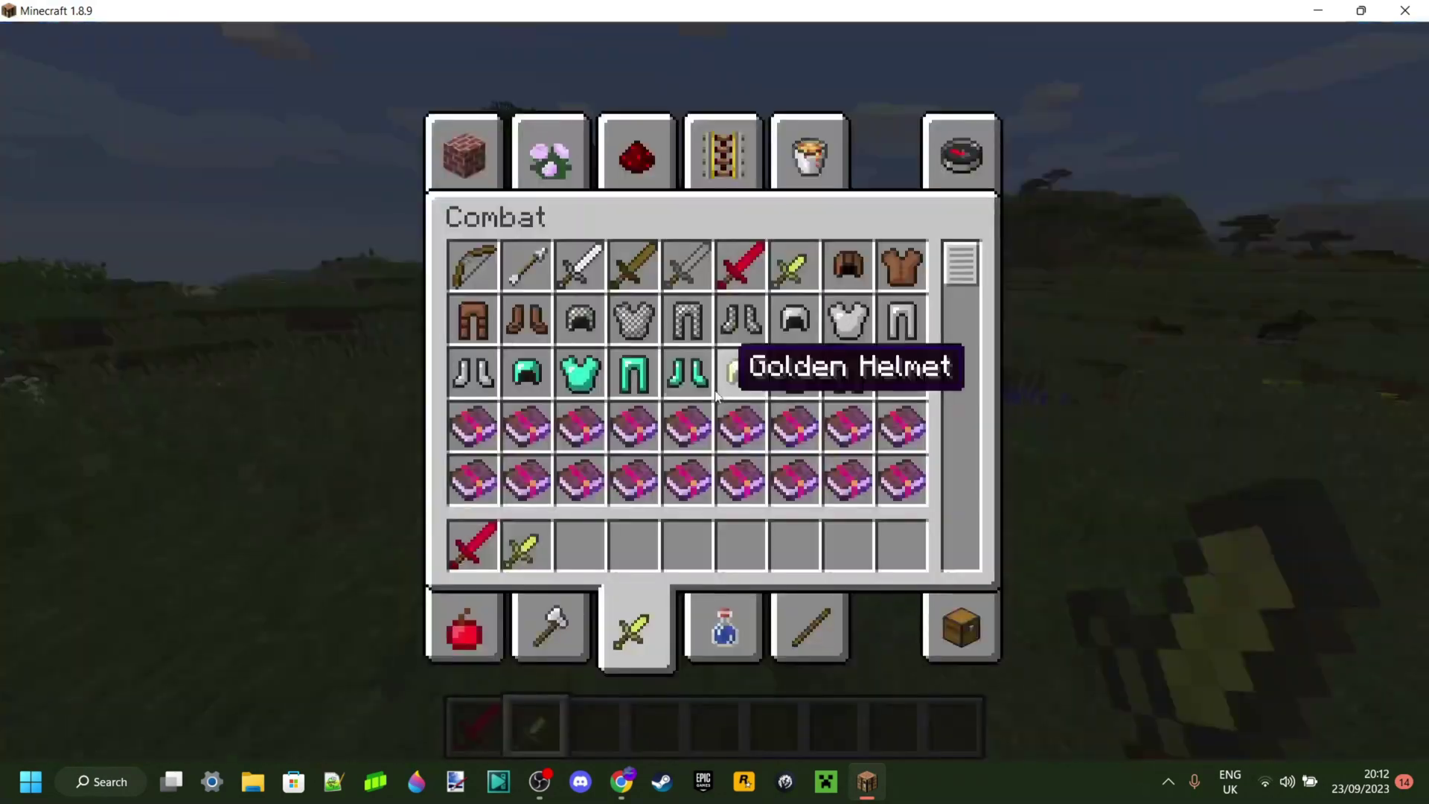
key(e)
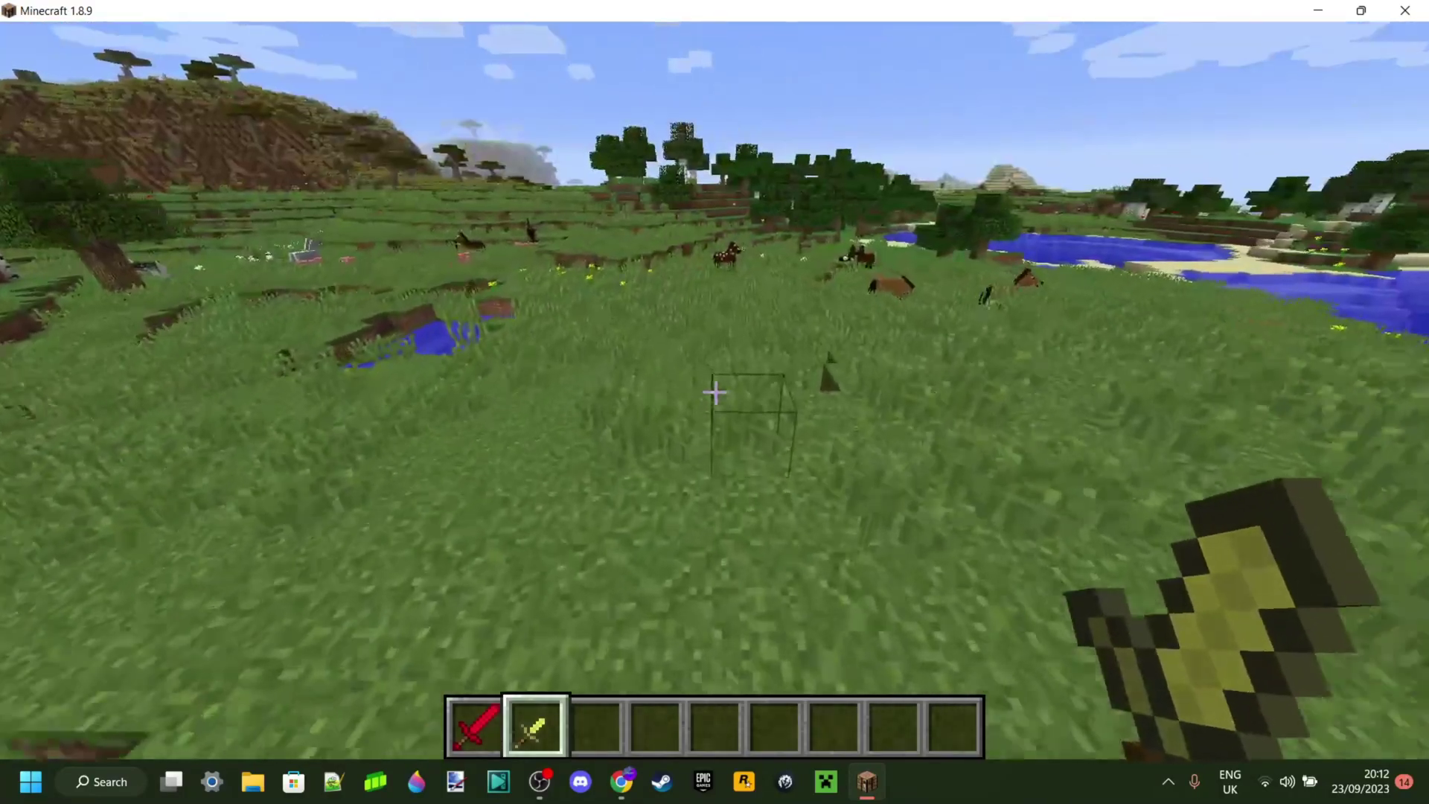
- Hold the red sword, walk through the grassland and swing it to inspect its texture
key(1)
key(w)
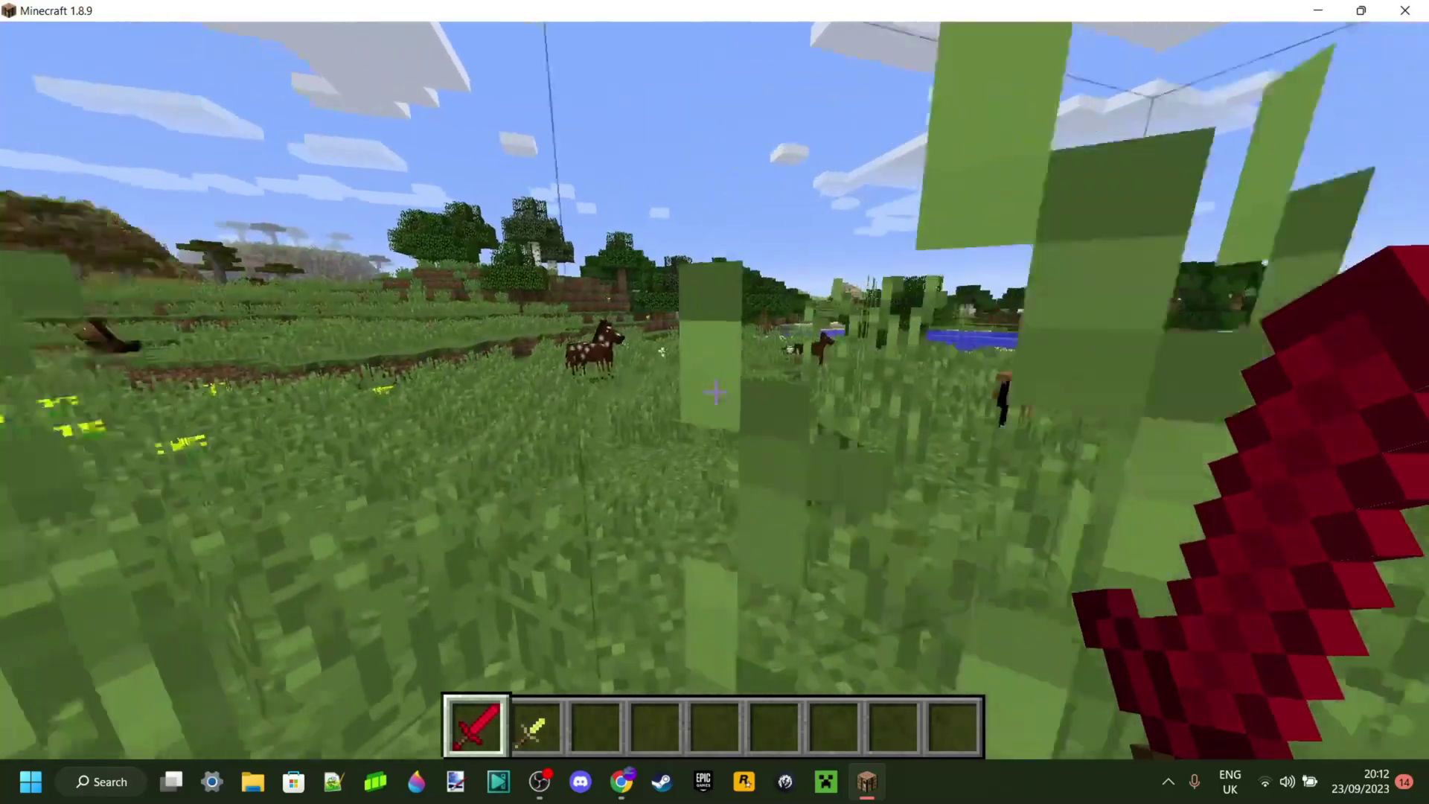
key(q)
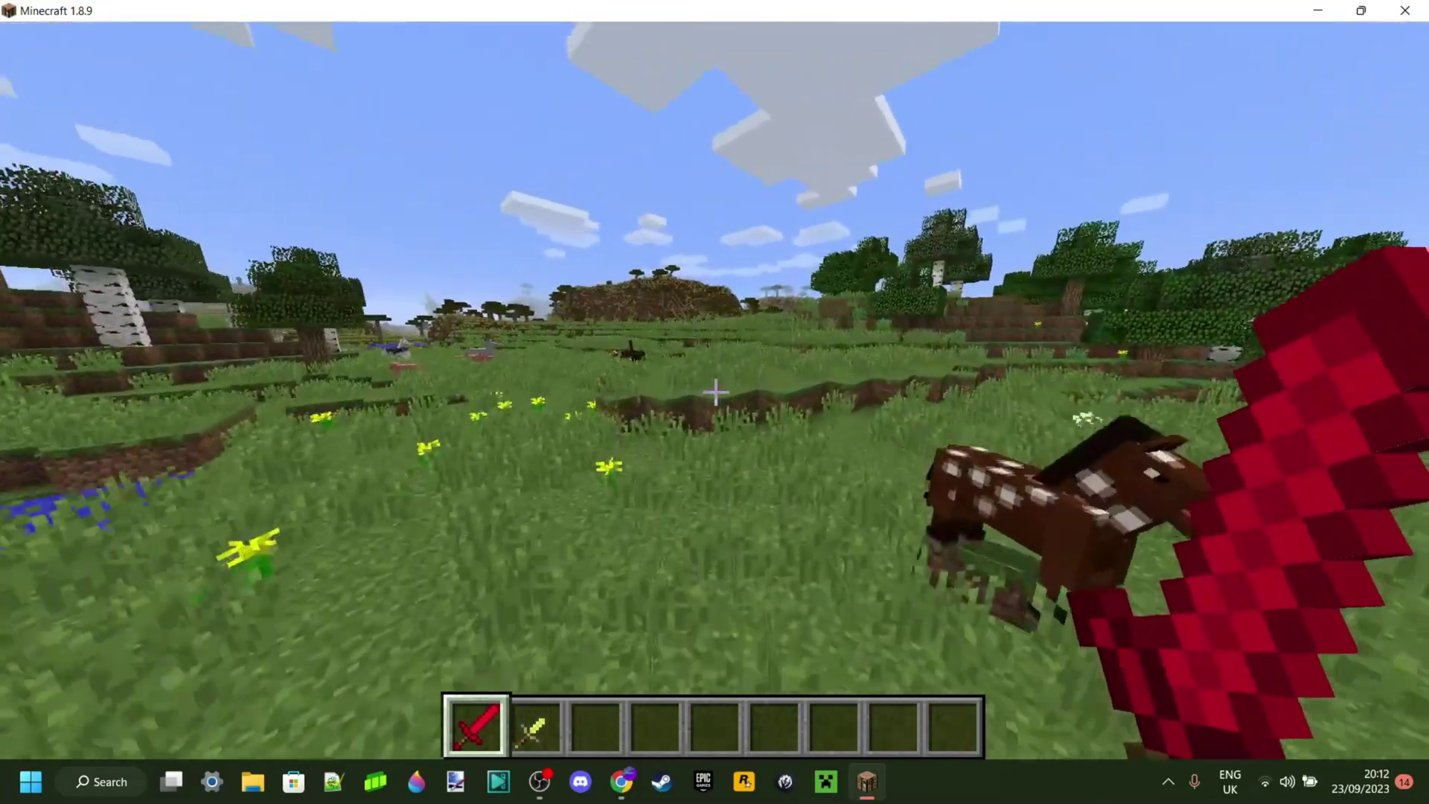
key(w)
click(714, 392)
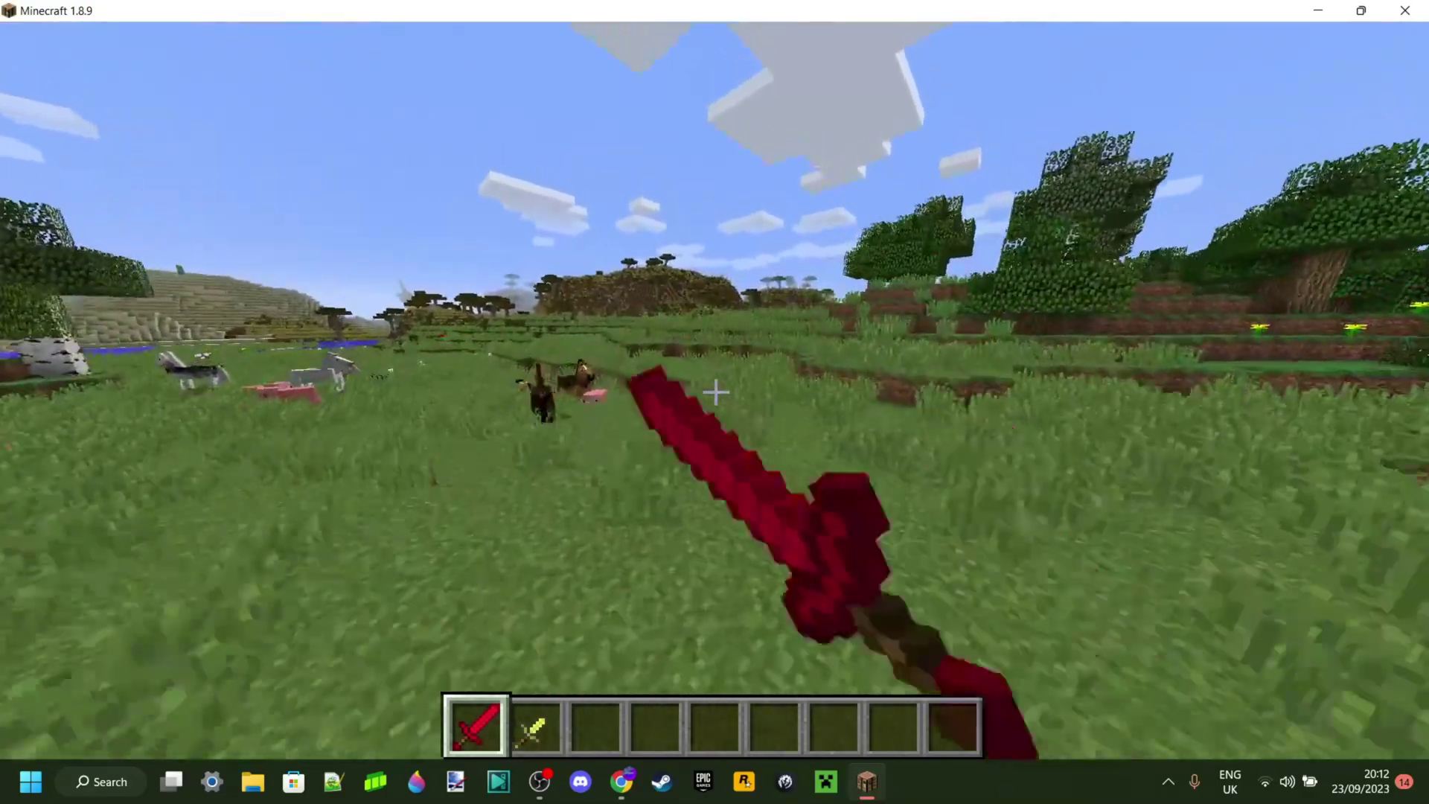
key(w)
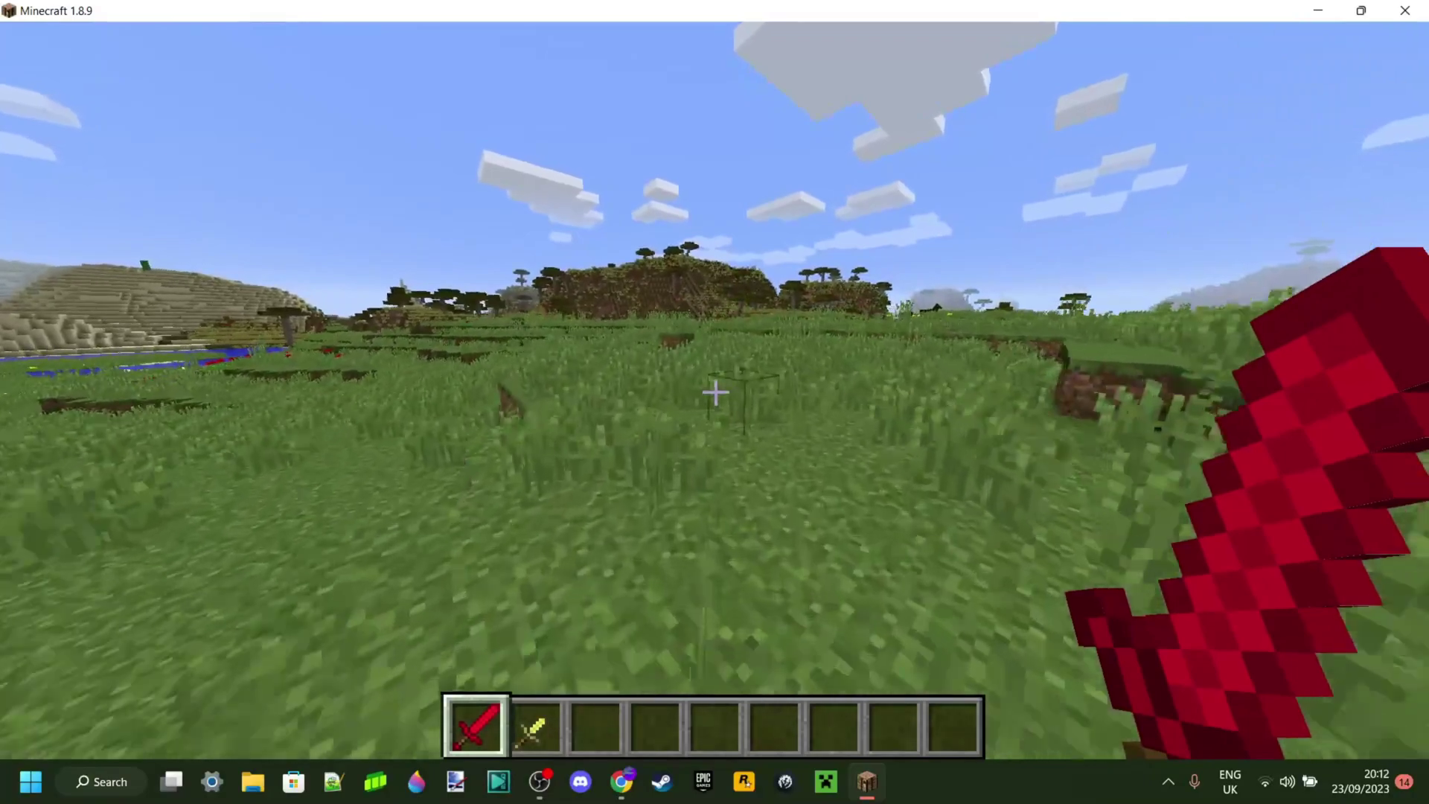
- Take a diamond chestplate from the Combat items and equip it in the character's chest armor slot
key(e)
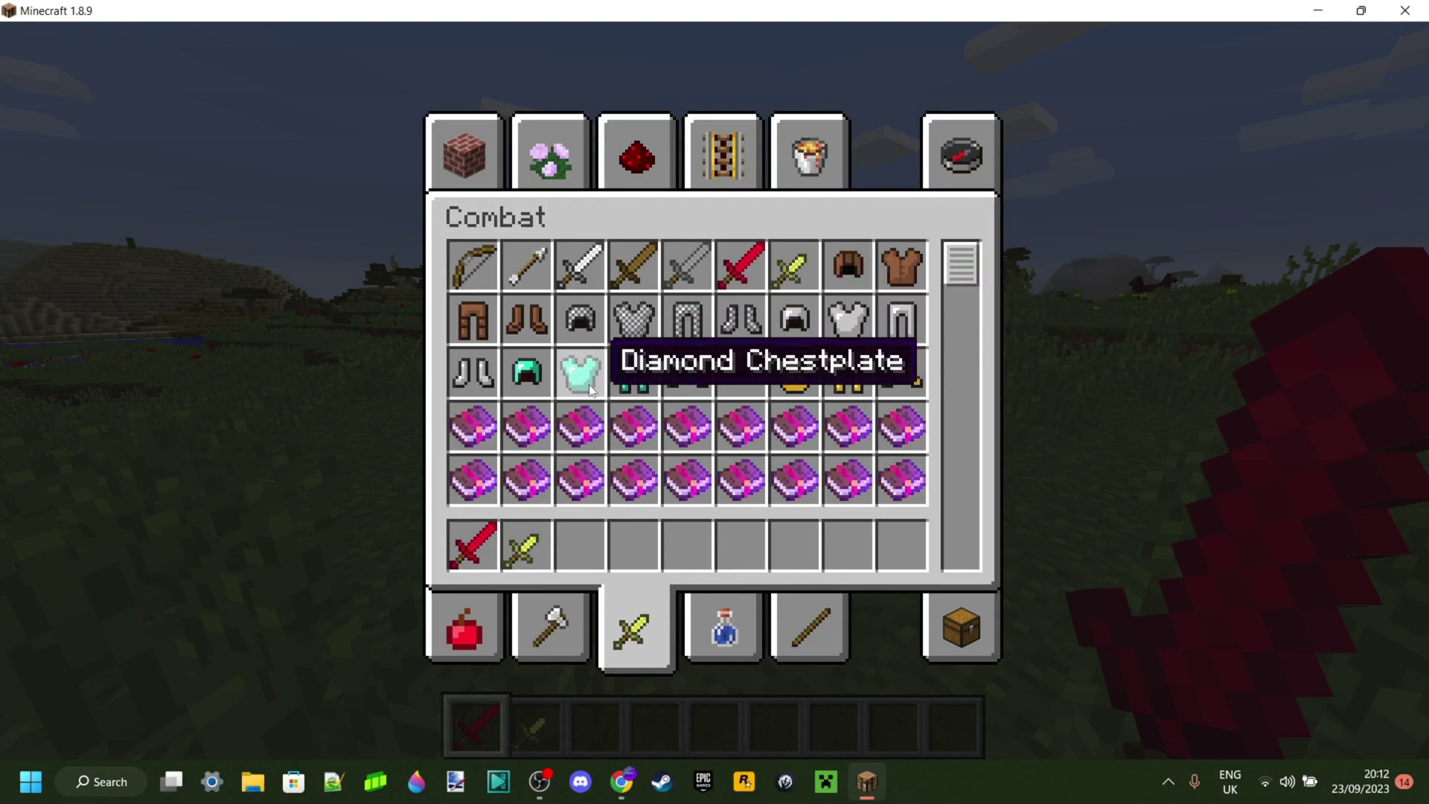
key(e)
key(e)
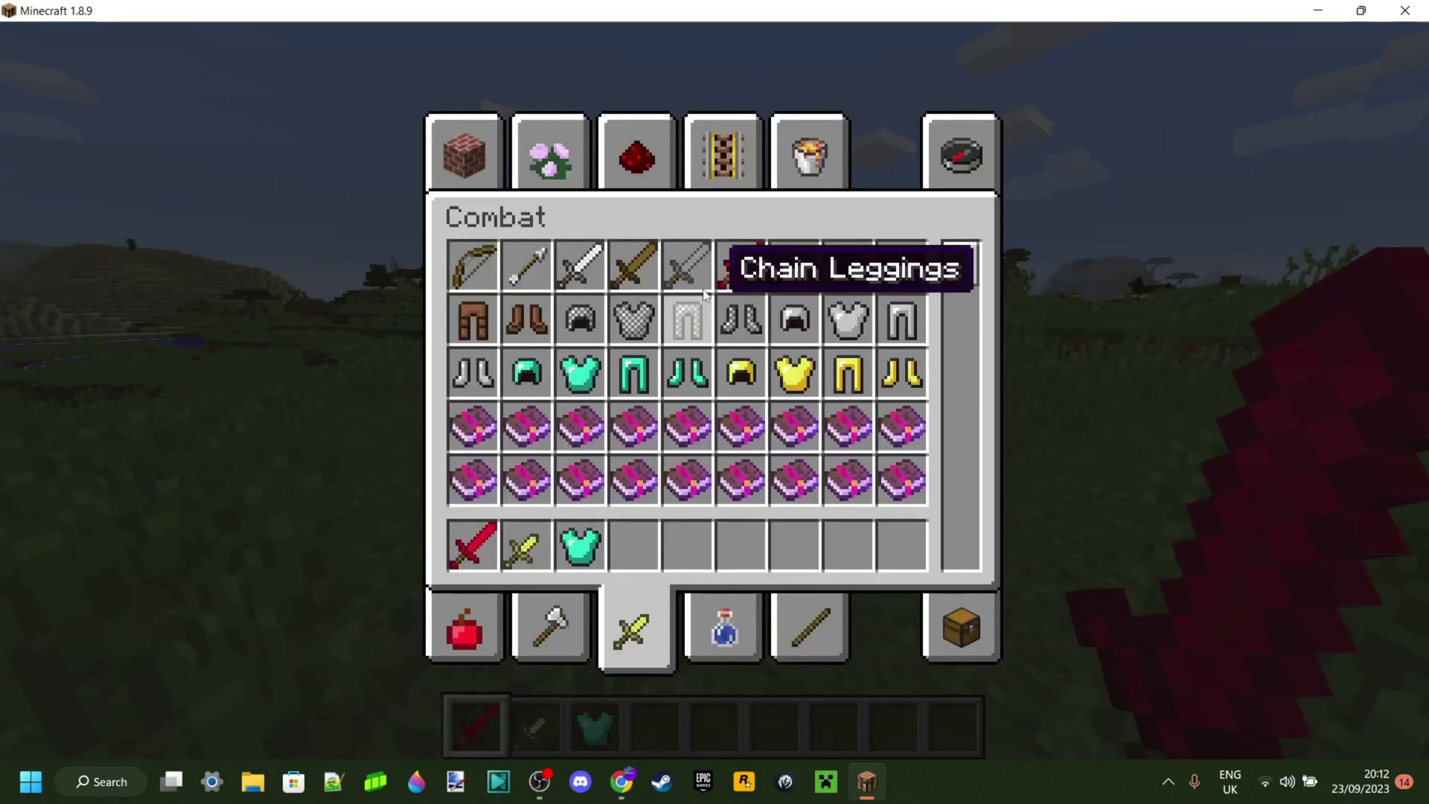
click(961, 628)
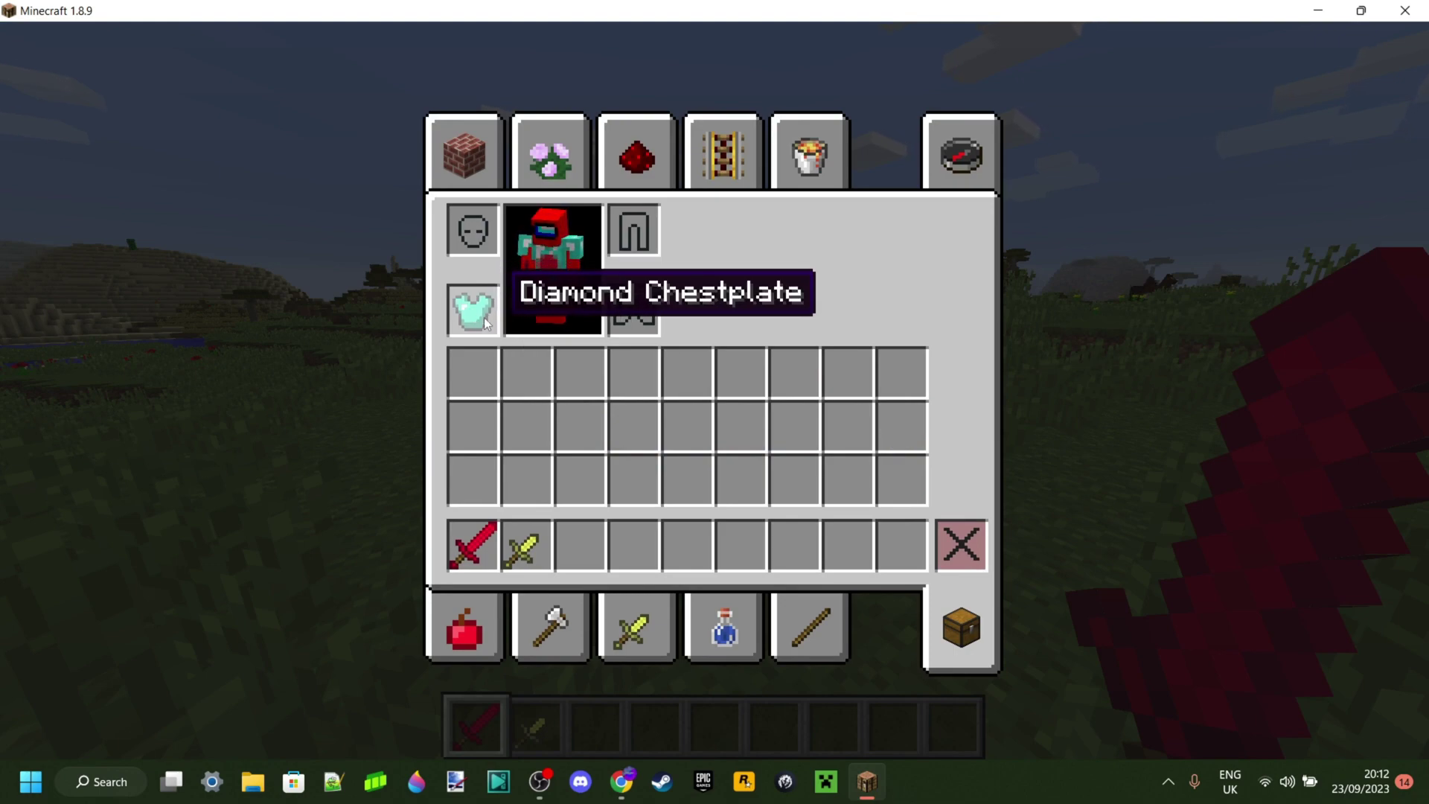
- Close the inventory and view the character from the front in third person to check the worn chestplate and held red sword
key(e)
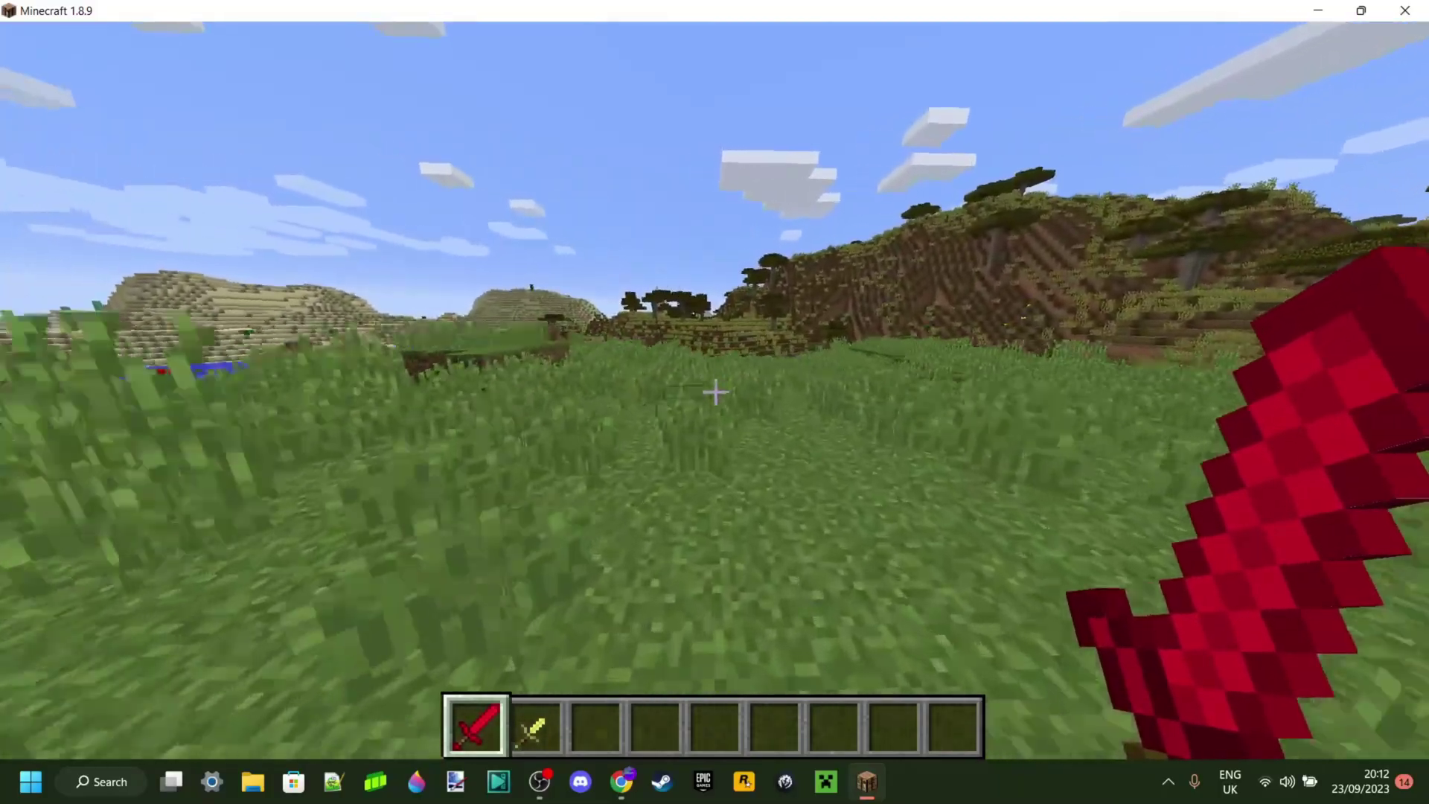
key(F5)
key(F5)
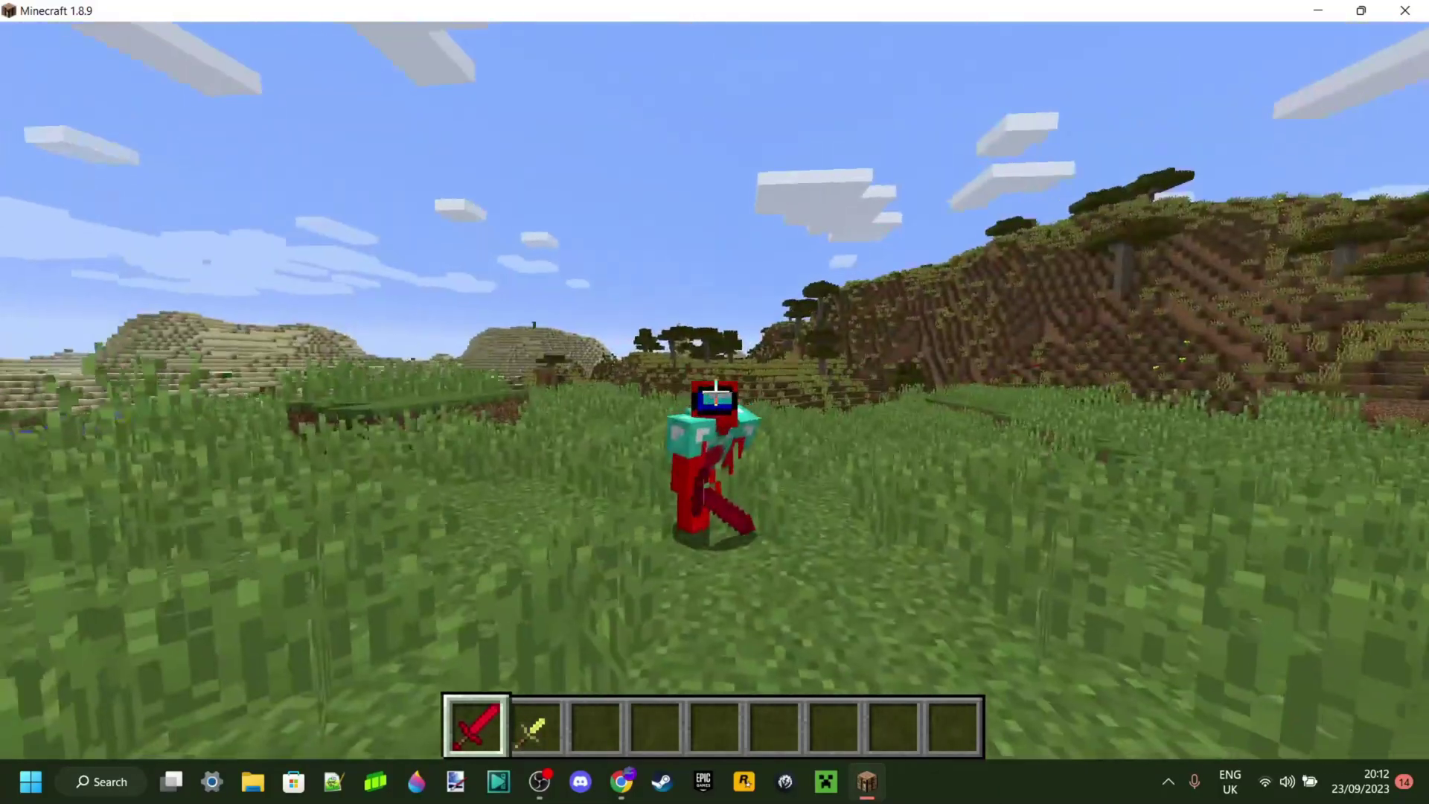